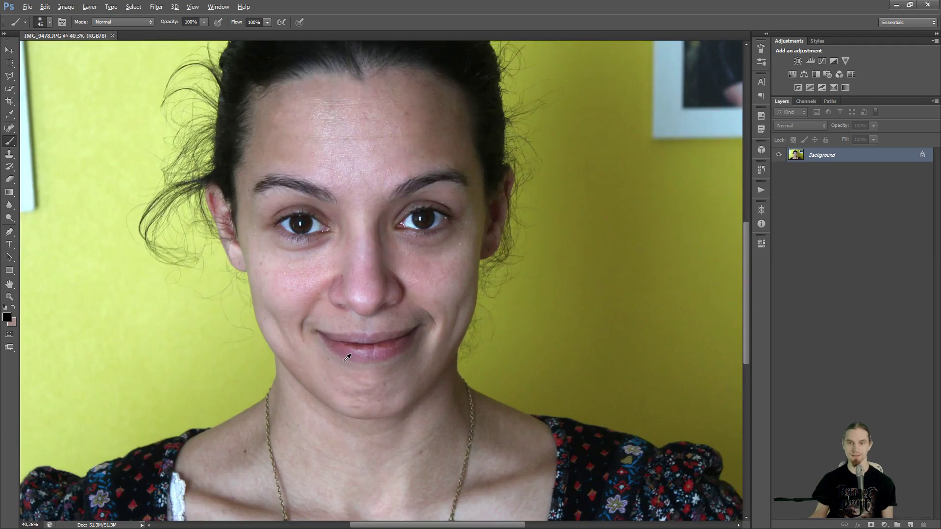
Examine the portrait's face, hairline and loose hair strands up close, then the whole photo.
left_click_drag(398, 177, 402, 347)
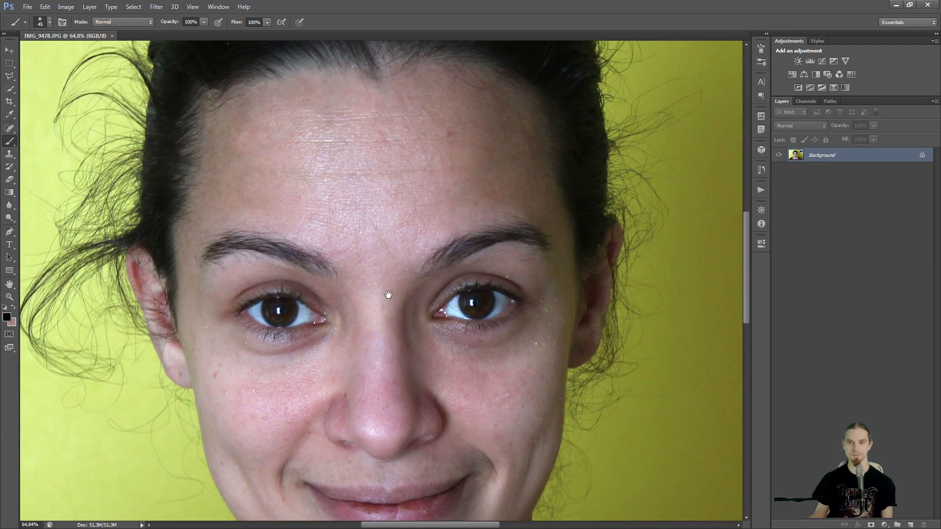
left_click_drag(399, 275, 402, 348)
scroll(402, 348, "down", 5)
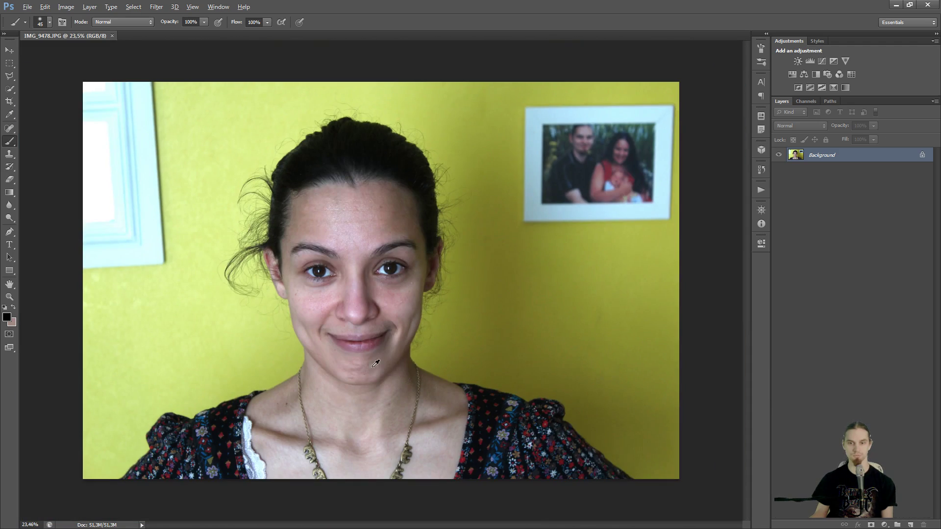
scroll(333, 346, "up", 1)
scroll(343, 275, "up", 4)
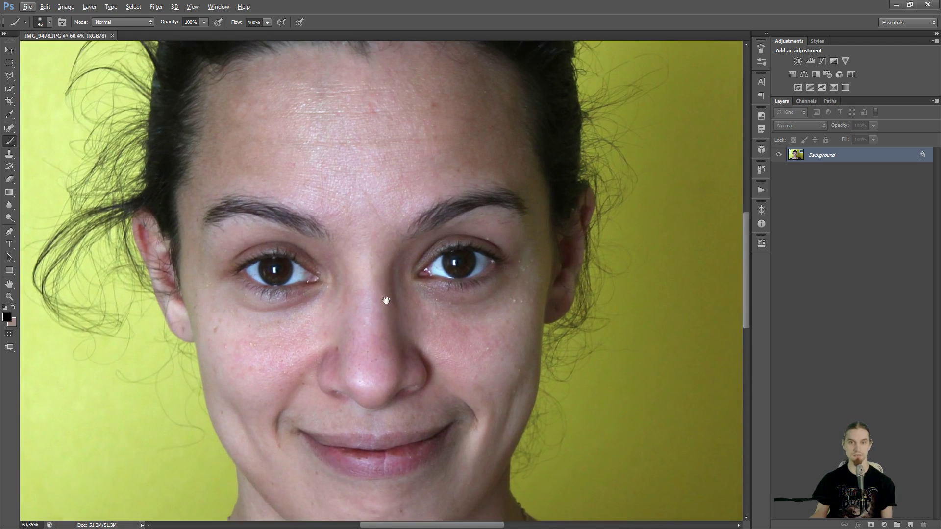
left_click_drag(391, 301, 389, 336)
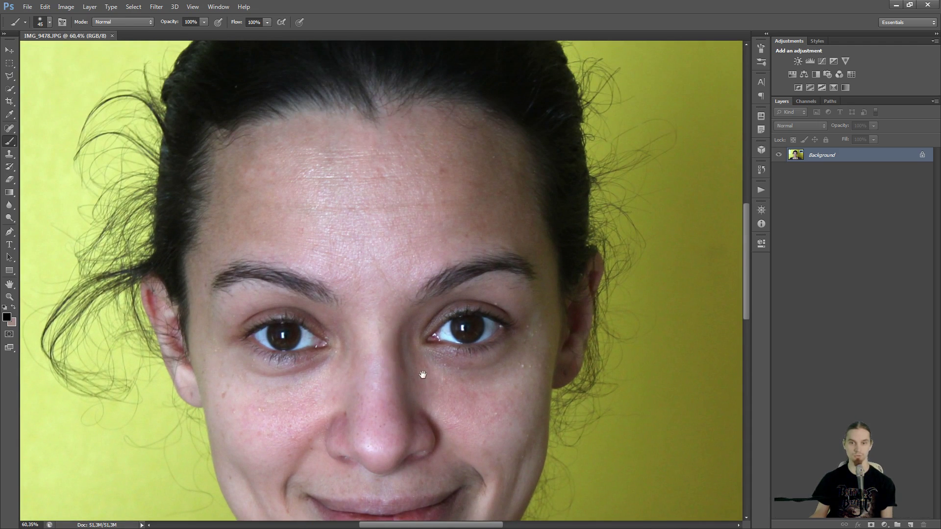
left_click_drag(426, 372, 418, 230)
left_click_drag(416, 166, 414, 345)
left_click_drag(413, 187, 412, 280)
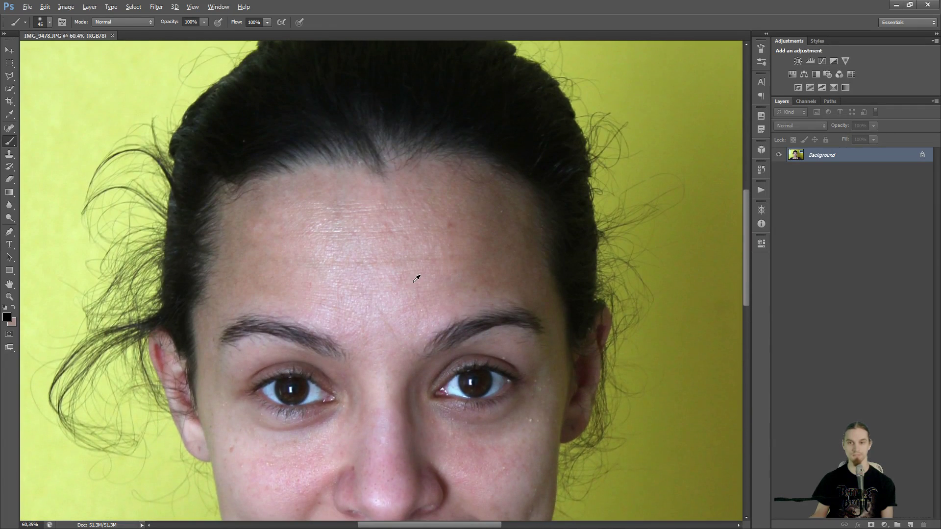
scroll(417, 278, "down", 4)
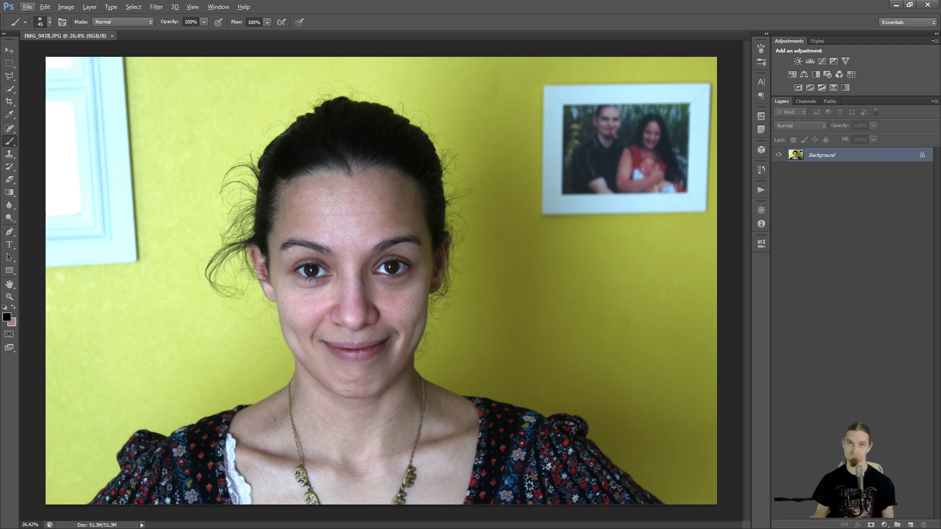
key("alt+Tab")
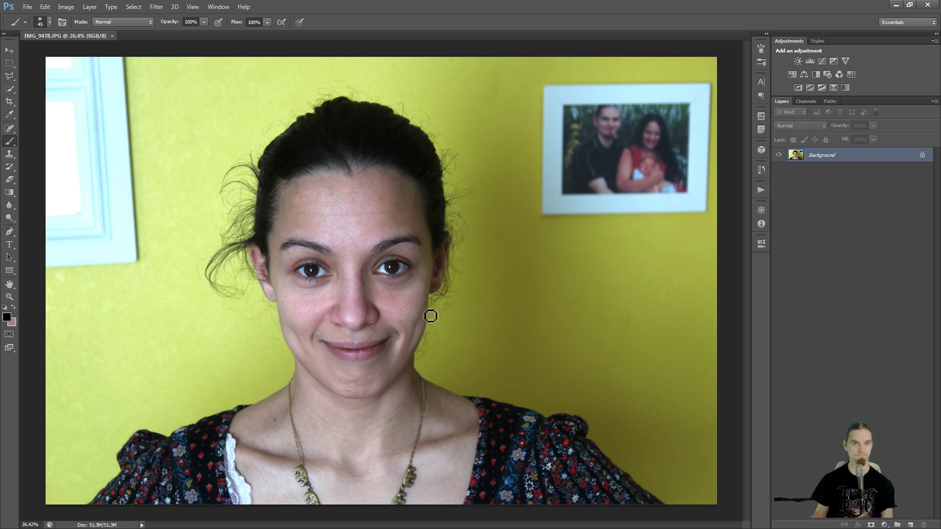
Select the woman's hair, face, neck and dress with the Quick Selection tool, using a 186 px brush.
left_click(9, 90)
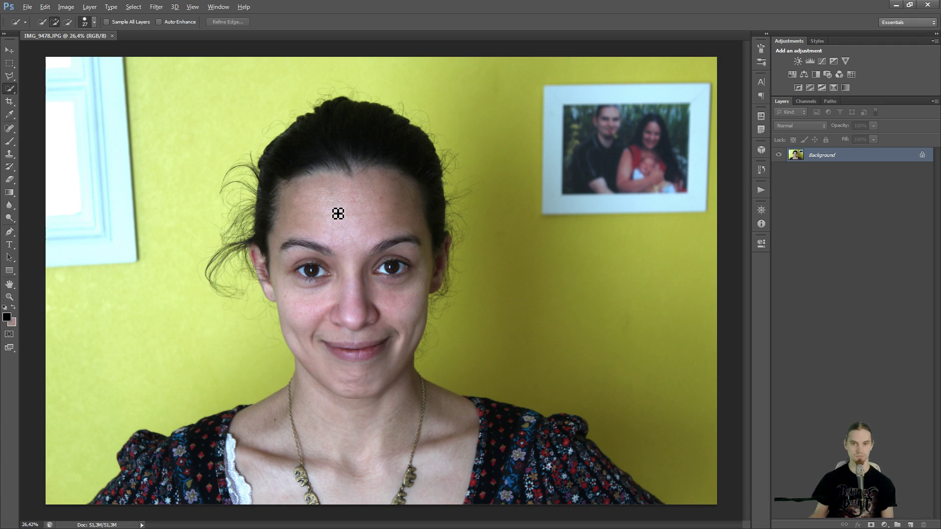
mouse_move(330, 232)
left_mouse_down()
mouse_move(378, 231)
mouse_move(334, 230)
mouse_move(377, 230)
mouse_move(345, 231)
left_mouse_up()
mouse_move(342, 322)
left_mouse_down()
mouse_move(348, 116)
mouse_move(355, 269)
mouse_move(355, 260)
mouse_move(369, 288)
mouse_move(349, 287)
left_mouse_up()
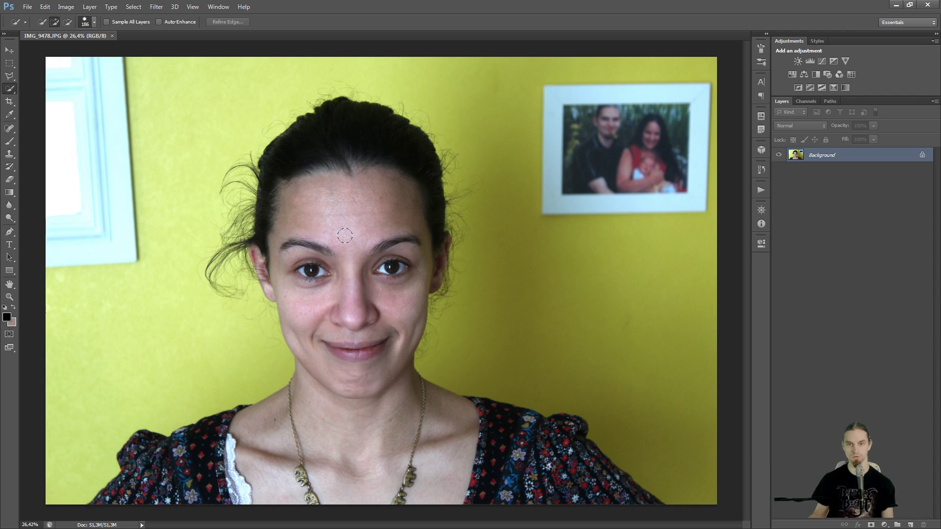
mouse_move(343, 166)
left_mouse_down()
mouse_move(325, 179)
mouse_move(305, 264)
mouse_move(320, 336)
mouse_move(350, 382)
mouse_move(340, 417)
mouse_move(312, 436)
mouse_move(164, 477)
left_mouse_up()
mouse_move(364, 469)
left_mouse_down()
mouse_move(544, 455)
mouse_move(605, 487)
mouse_move(534, 468)
mouse_move(481, 387)
left_mouse_up()
Correct the selection at the image-left ear by adding the whole ear at 115 px and subtracting the background beside it at 58 px.
scroll(256, 218, "up", 1)
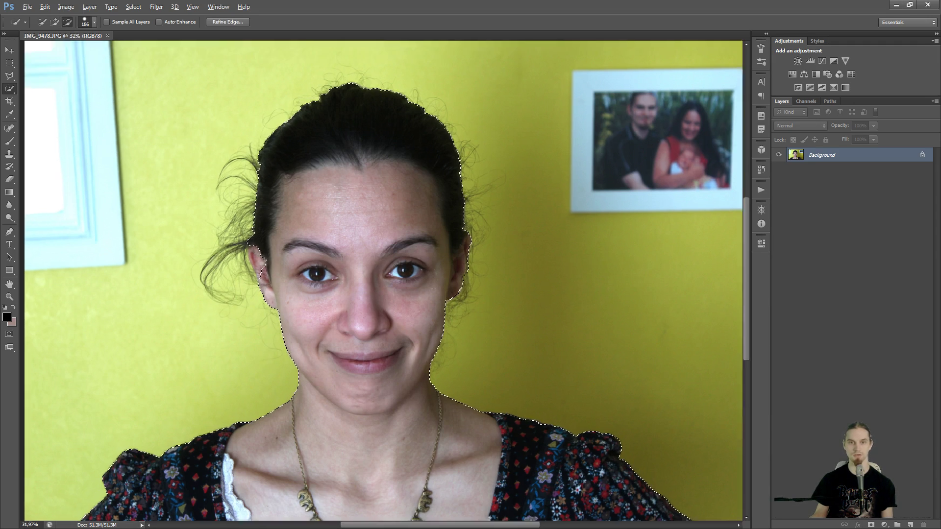
scroll(244, 223, "up", 6)
right_click(313, 314, "alt")
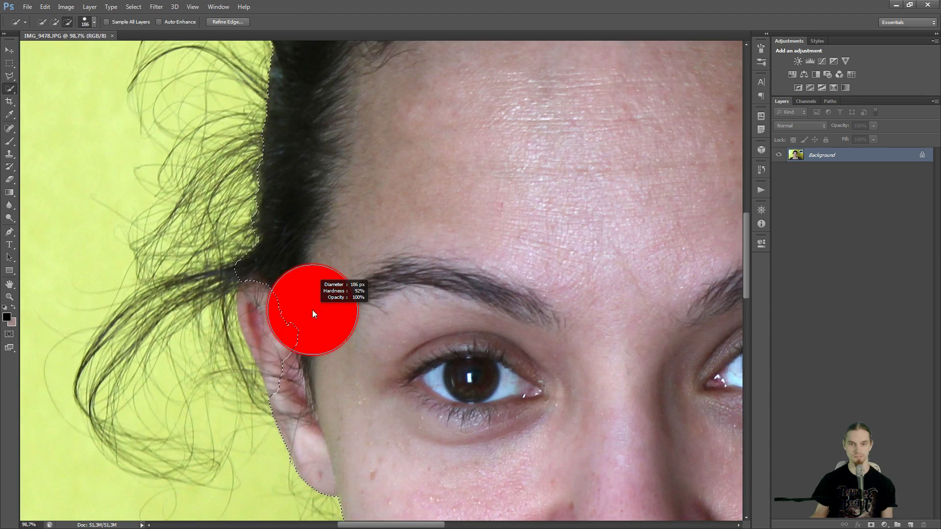
left_click(303, 314)
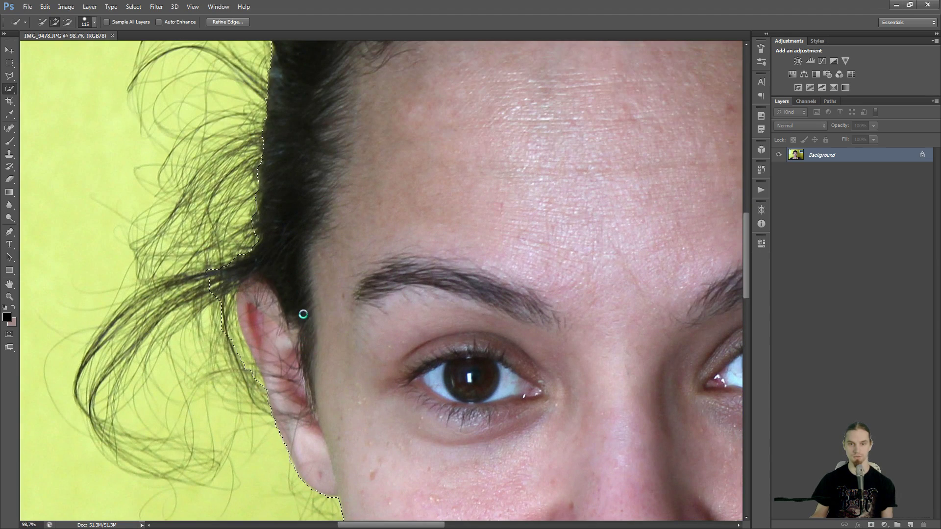
key("alt")
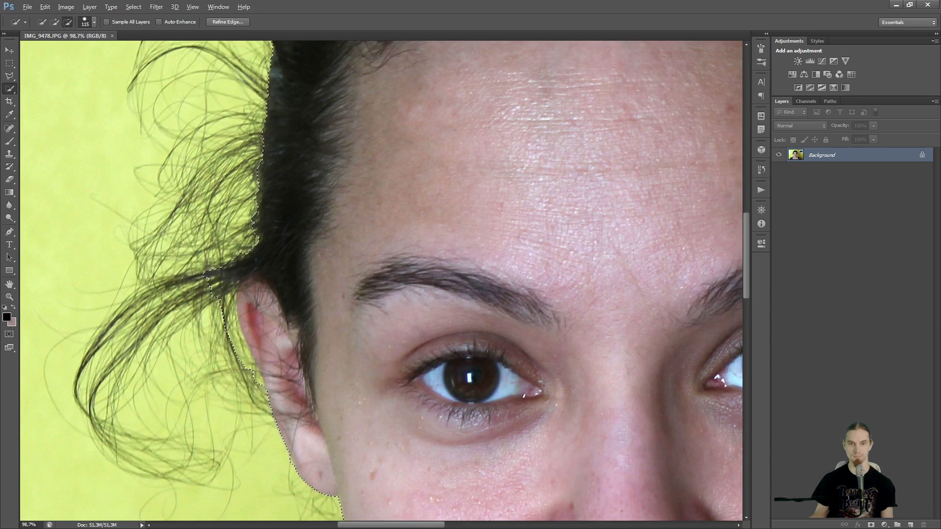
left_click(188, 242, "alt")
mouse_move(180, 300)
left_mouse_down()
mouse_move(186, 320)
mouse_move(186, 275)
mouse_move(181, 300)
left_mouse_up()
mouse_move(200, 351)
left_mouse_down()
mouse_move(218, 380)
mouse_move(221, 371)
left_mouse_up()
left_click_drag(207, 247, 244, 302)
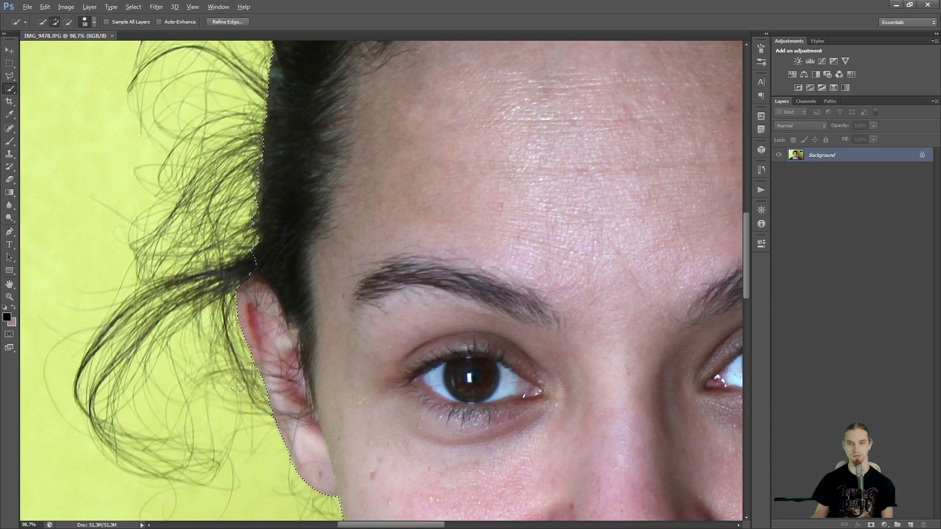
Subtract the background from the selection along the outer edge of the image-right ear with the 58 px brush.
scroll(238, 384, "down", 5)
mouse_move(441, 346)
left_mouse_down()
mouse_move(1, 224)
mouse_move(44, 237)
left_mouse_up()
scroll(263, 243, "up", 9)
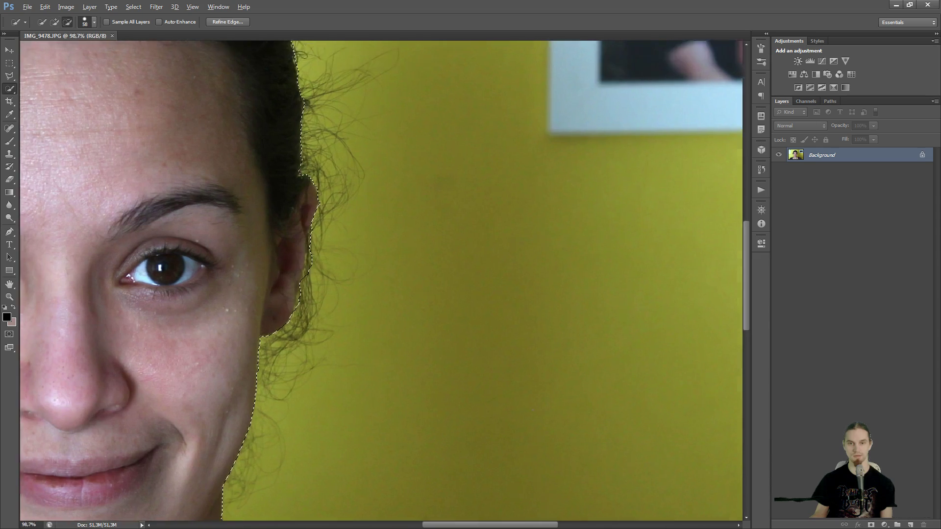
mouse_move(373, 213)
left_mouse_down()
mouse_move(366, 287)
mouse_move(348, 313)
mouse_move(339, 368)
mouse_move(341, 340)
left_mouse_up()
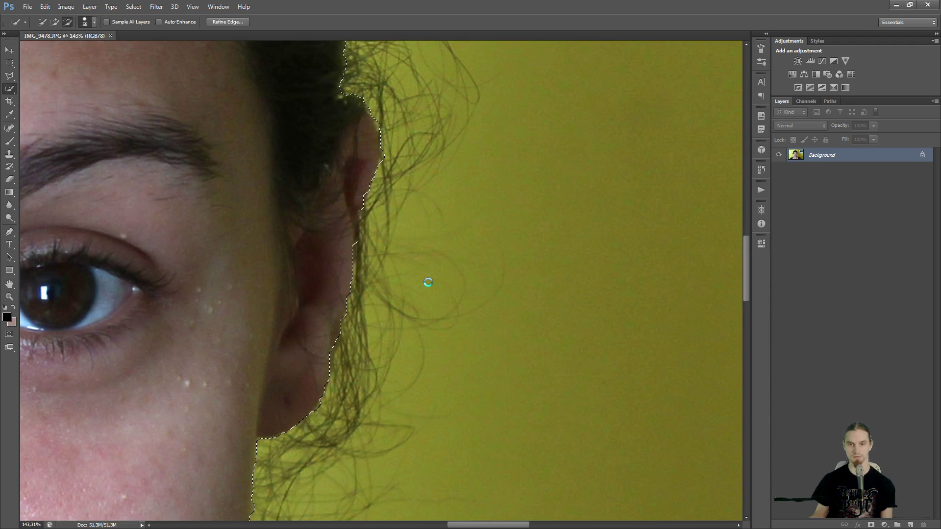
left_click_drag(388, 149, 400, 159)
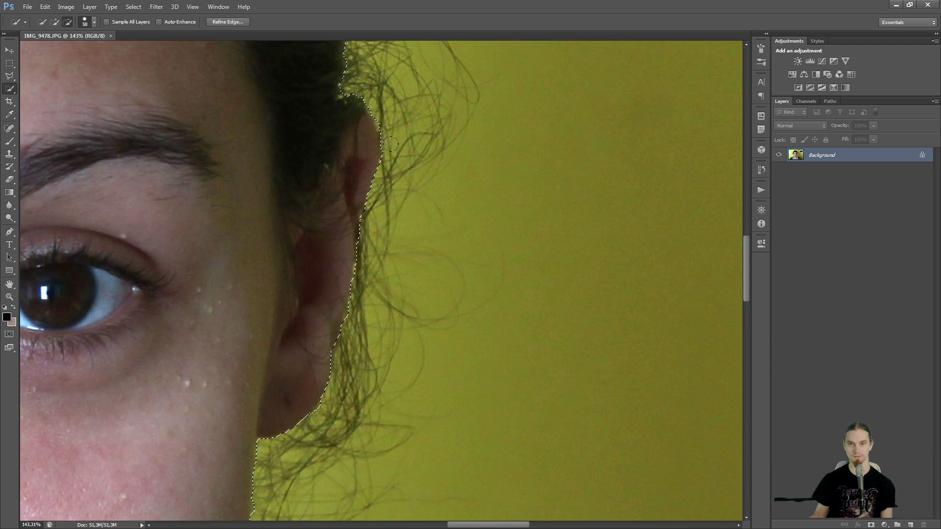
left_click_drag(415, 120, 436, 190)
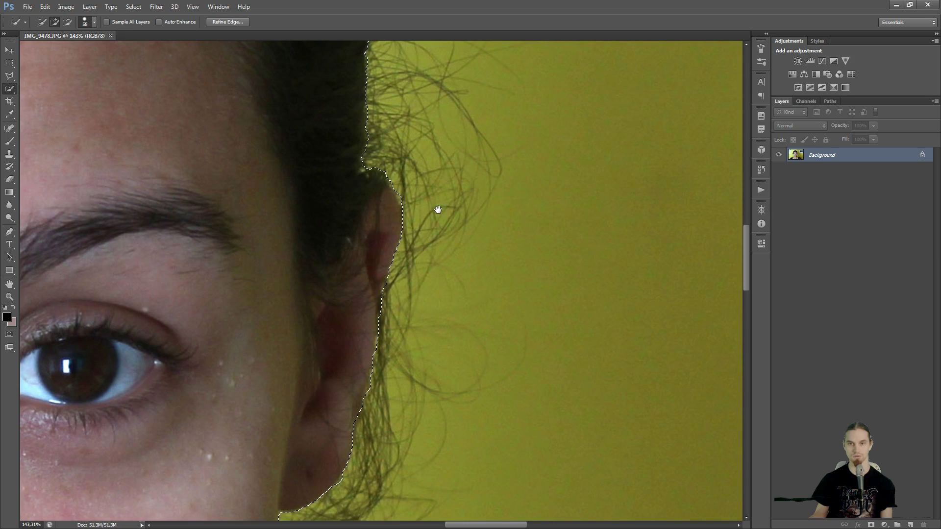
Refine the selection where the hair meets the top of the image-right ear, subtracting background with an 8 px brush.
right_click(385, 156, "alt")
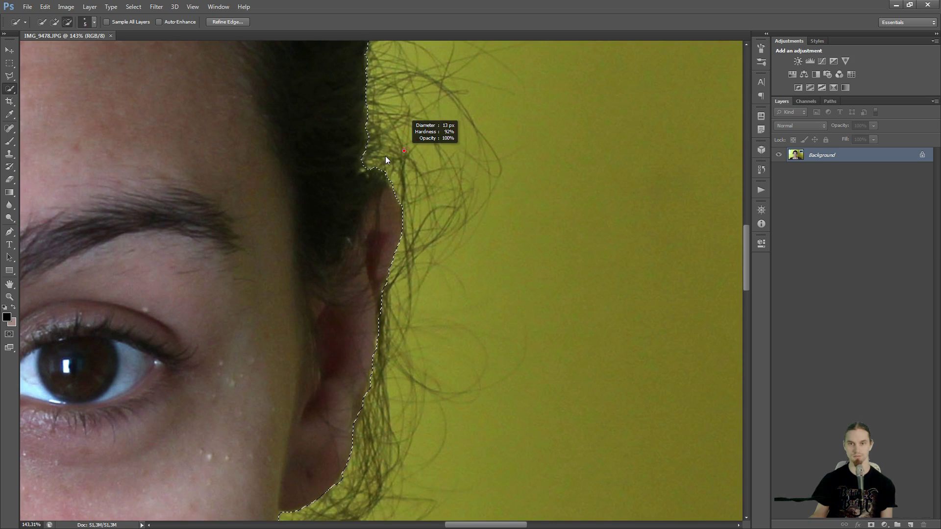
mouse_move(365, 164)
left_mouse_down()
mouse_move(398, 154)
mouse_move(370, 162)
left_mouse_up()
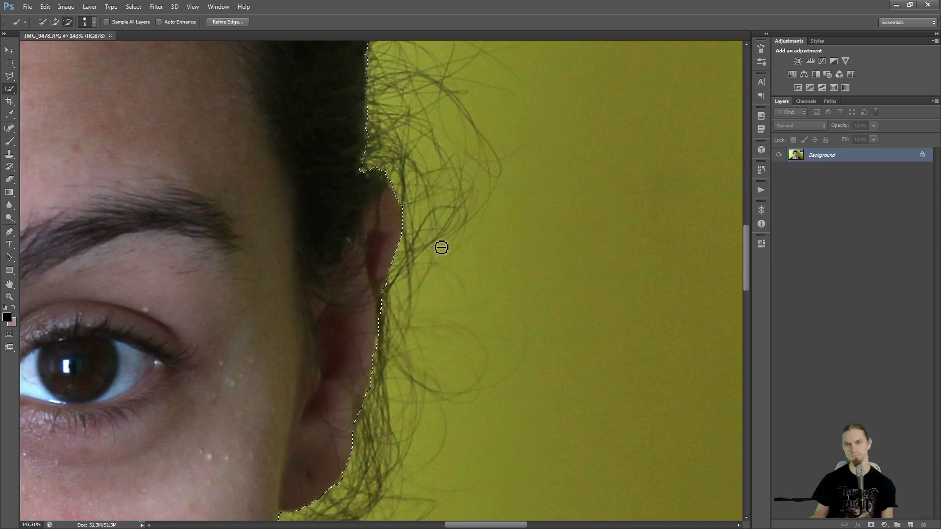
scroll(413, 216, "up", 5)
mouse_move(378, 180)
left_mouse_down()
mouse_move(386, 262)
mouse_move(387, 245)
mouse_move(396, 247)
mouse_move(382, 214)
mouse_move(390, 321)
left_mouse_up()
mouse_move(366, 241)
left_mouse_down()
mouse_move(357, 268)
mouse_move(356, 216)
mouse_move(379, 242)
left_mouse_up()
scroll(408, 306, "down", 4)
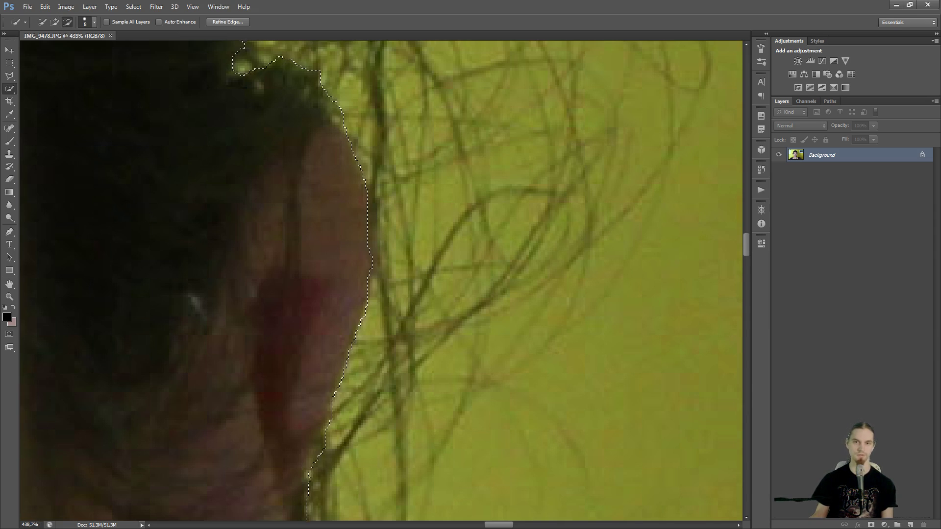
scroll(410, 242, "up", 2)
left_click_drag(406, 233, 403, 239)
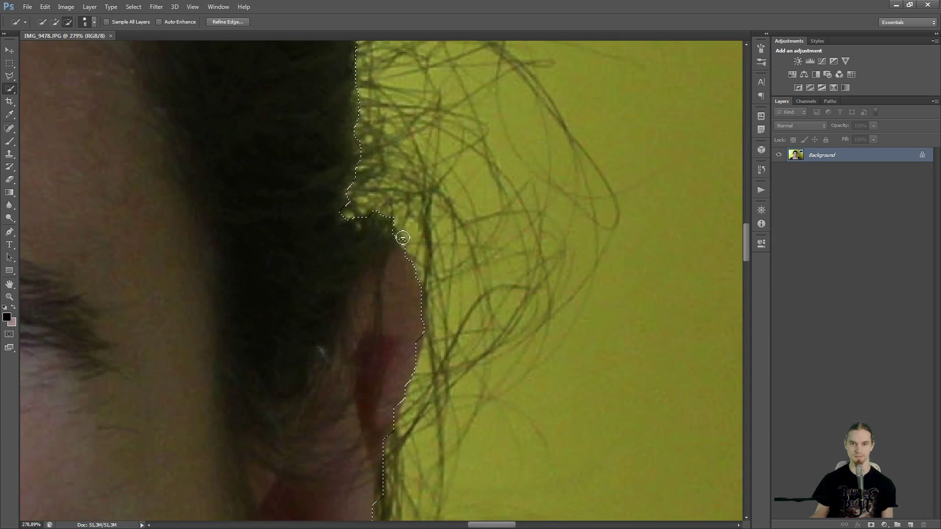
scroll(423, 240, "down", 10)
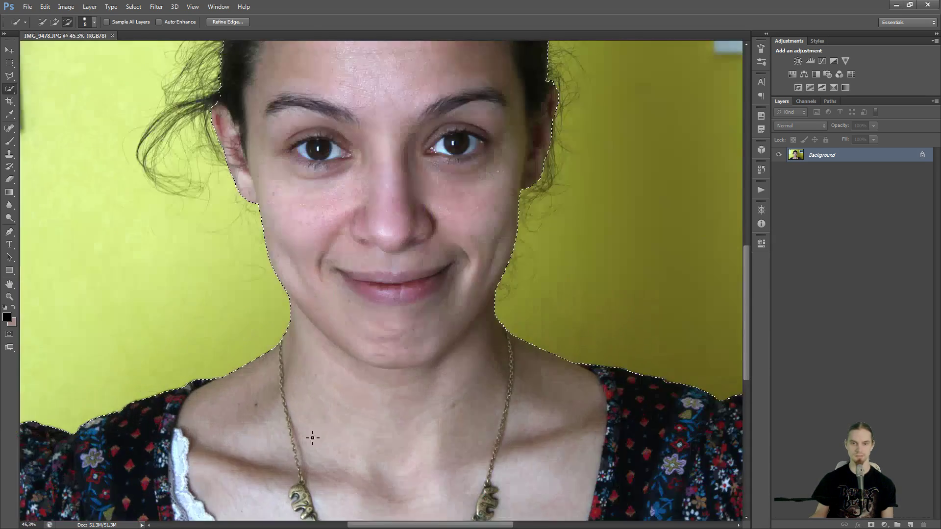
scroll(468, 410, "down", 2)
scroll(467, 410, "up", 1)
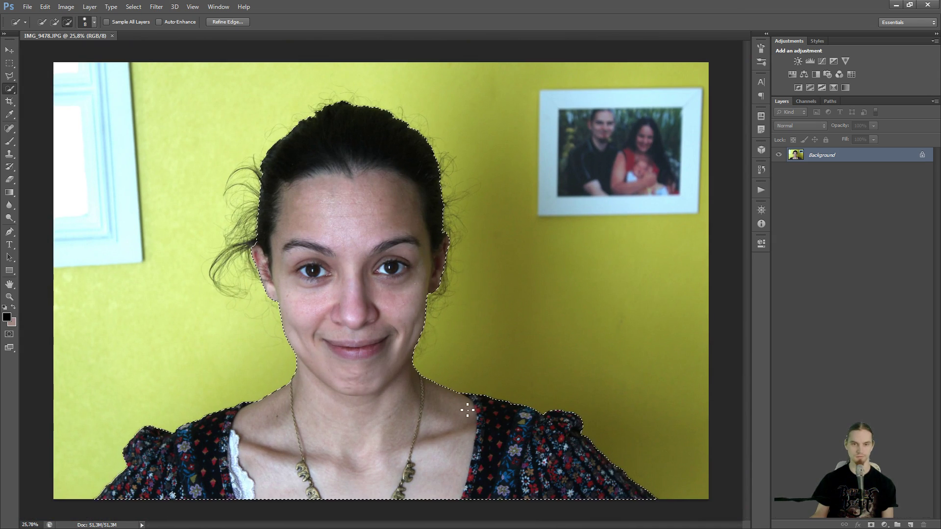
key("alt")
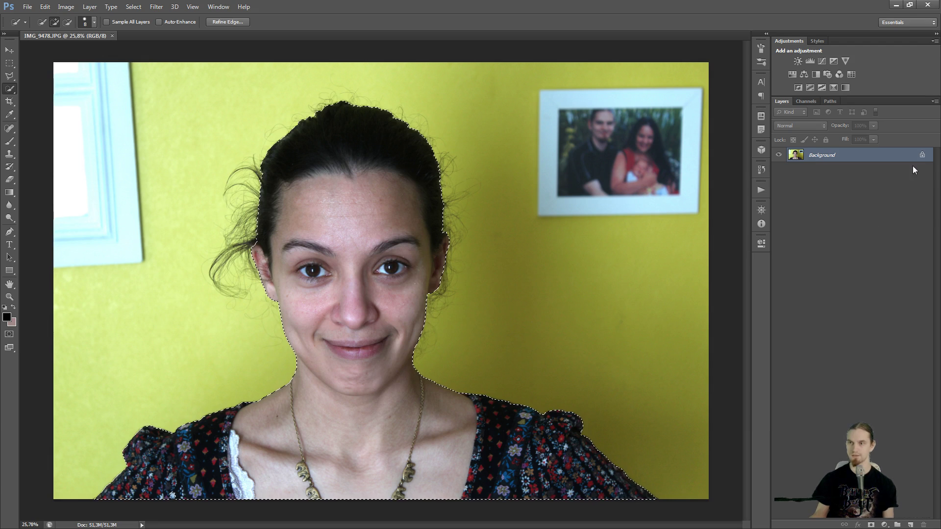
Convert the Background into a regular layer and place two duplicates beneath it, keeping the selection active.
double_click(892, 160)
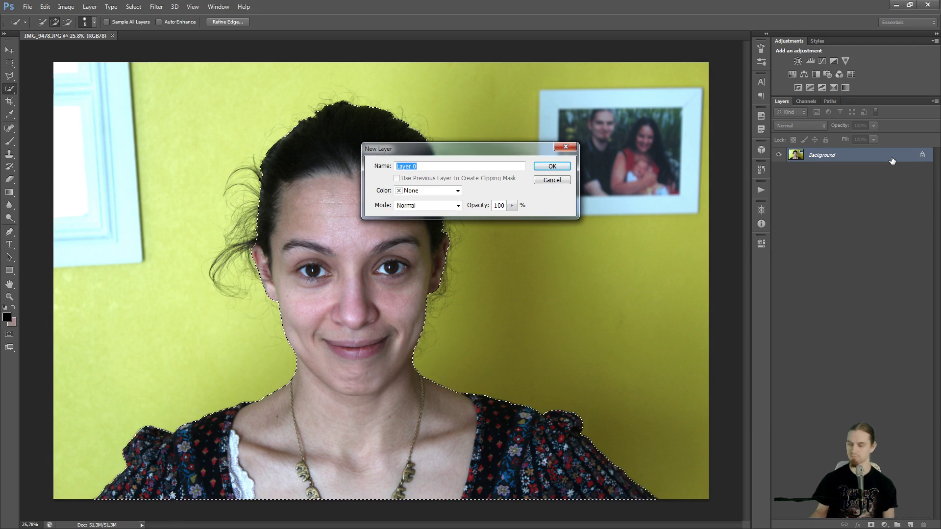
key("Return")
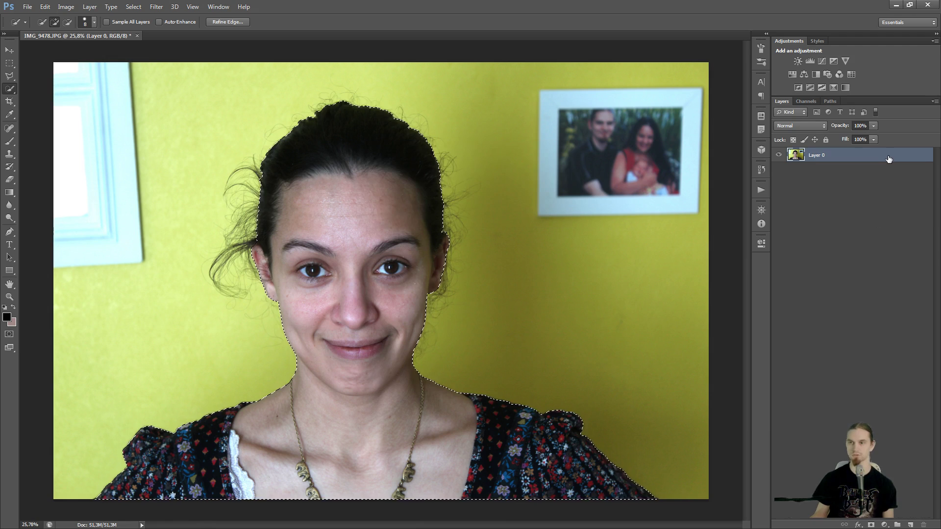
left_click_drag(895, 163, 890, 212)
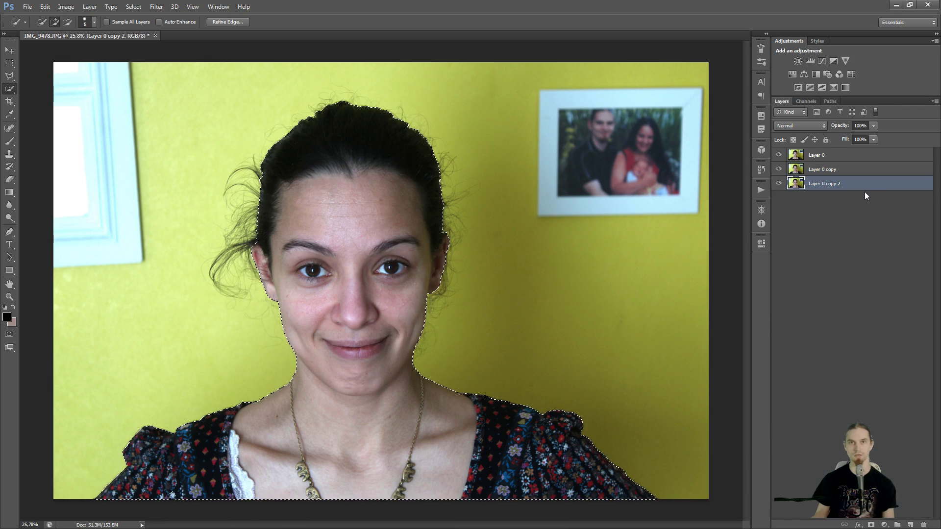
Add a layer mask from the selection to the top layer and hide the two duplicate layers.
left_click(878, 156)
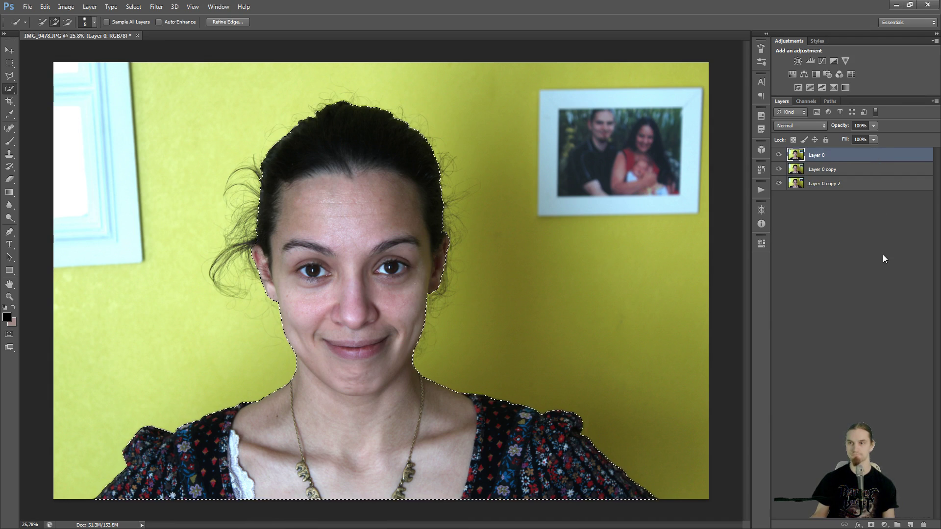
left_click(872, 525)
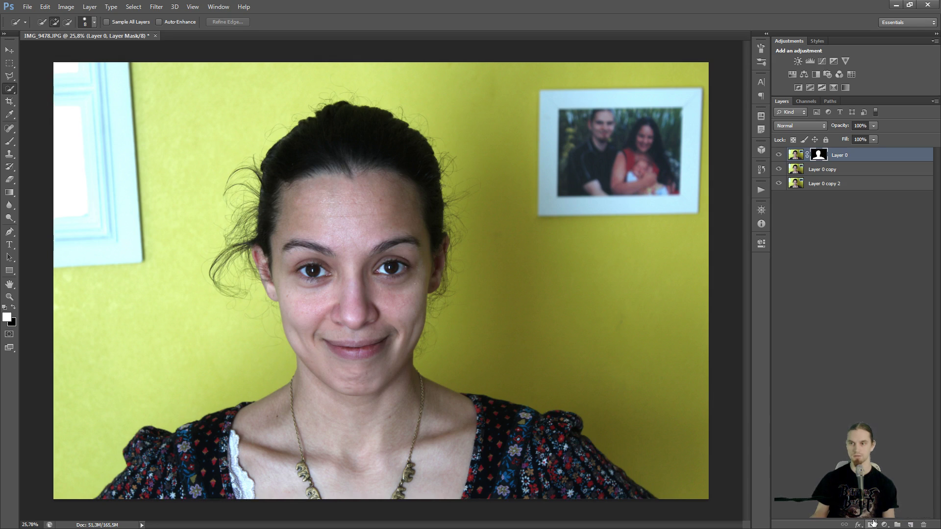
left_click(778, 183)
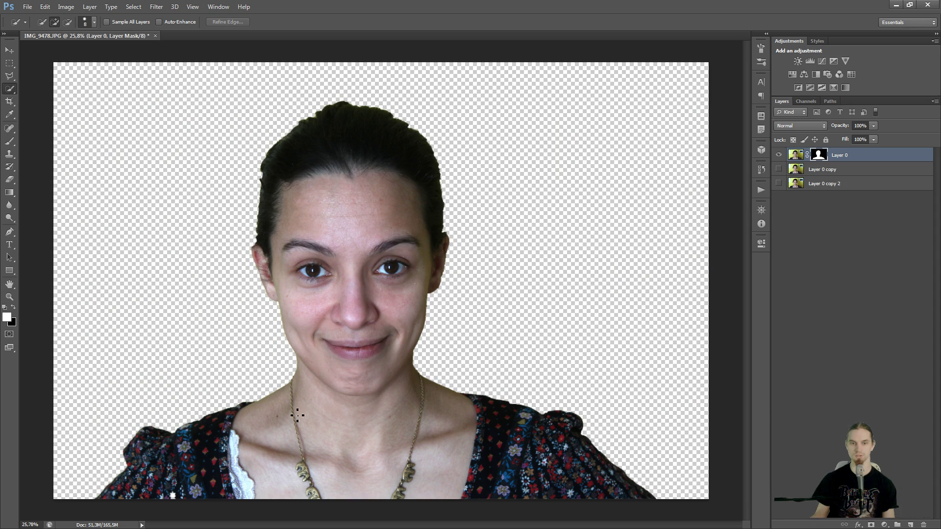
Rename the masked top layer as "hahmon perustaso".
double_click(845, 156)
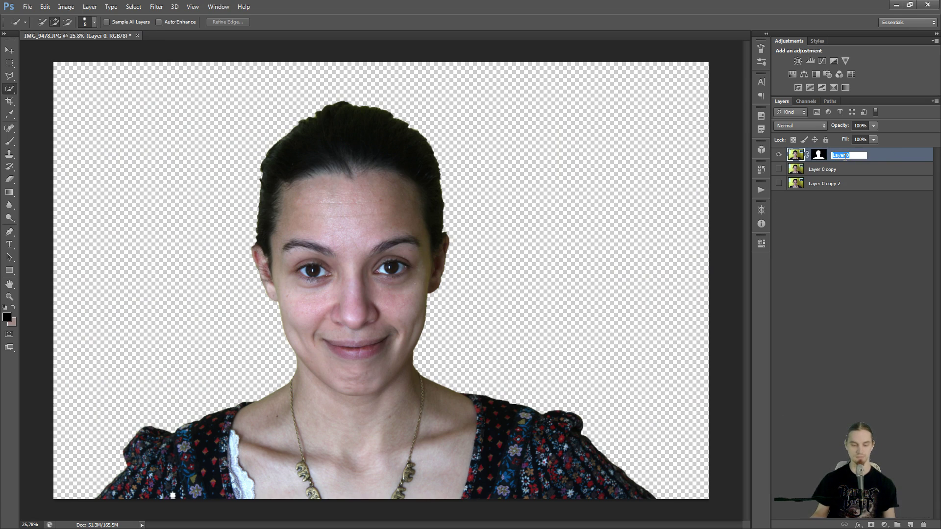
type("hahmon a")
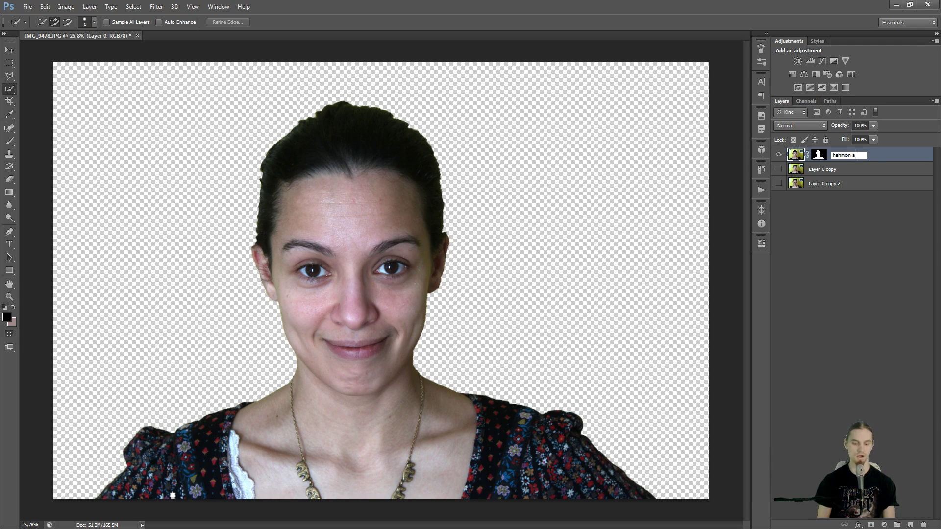
key("BackSpace")
type("perustas")
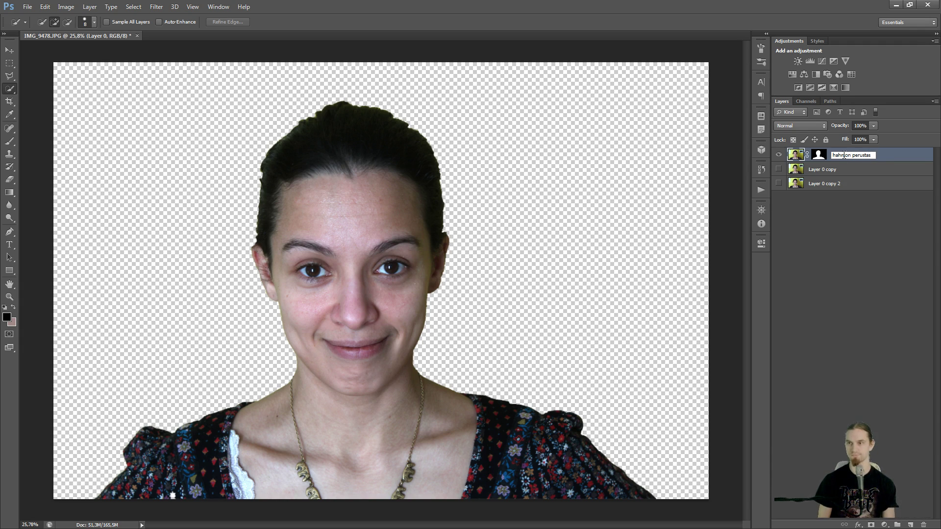
key("BackSpace")
key("BackSpace")
key("BackSpace")
key("Return")
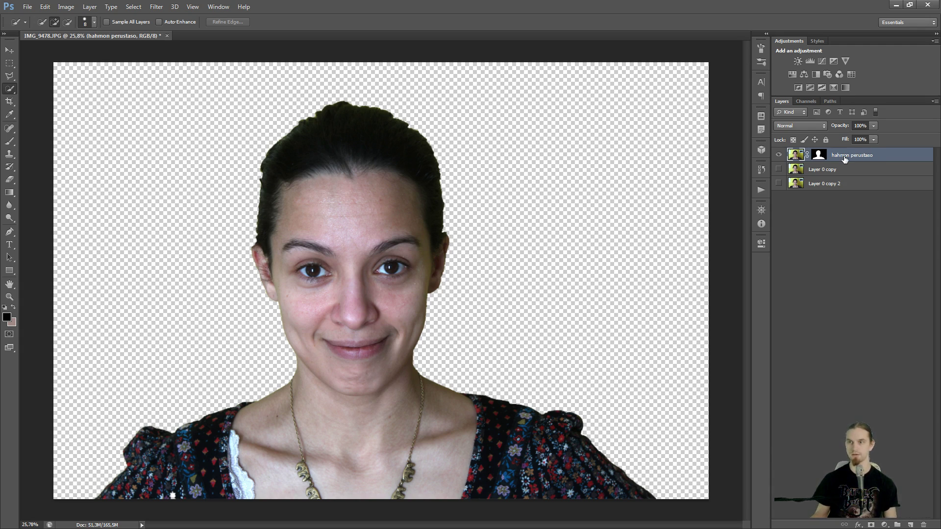
Select the Layer 0 copy duplicate, hide the masked character layer and show the duplicate alone.
left_click(855, 172)
left_click(858, 173)
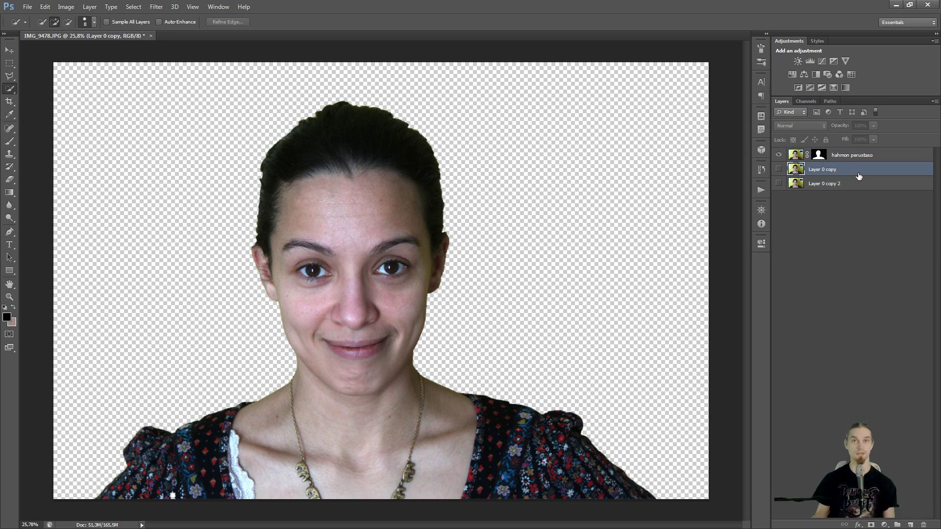
left_click(852, 186)
left_click(859, 173)
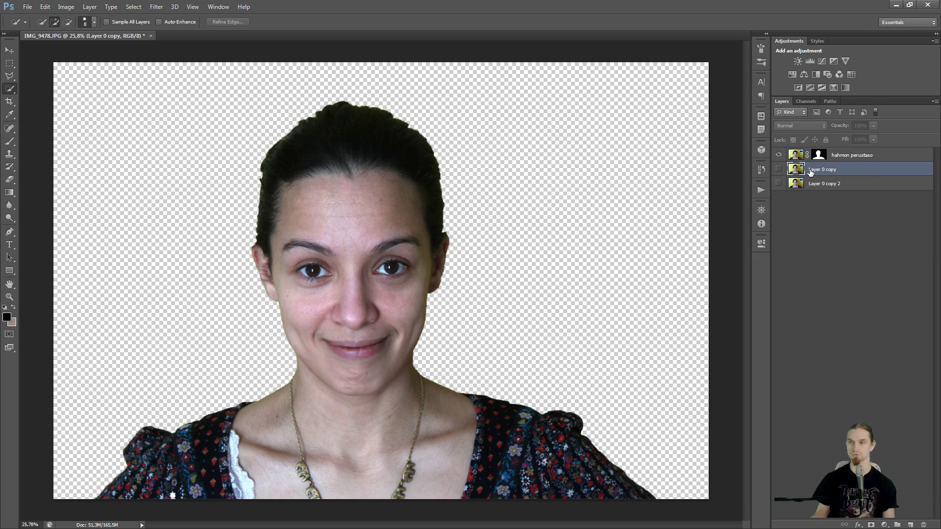
left_click(779, 155)
left_click(779, 169)
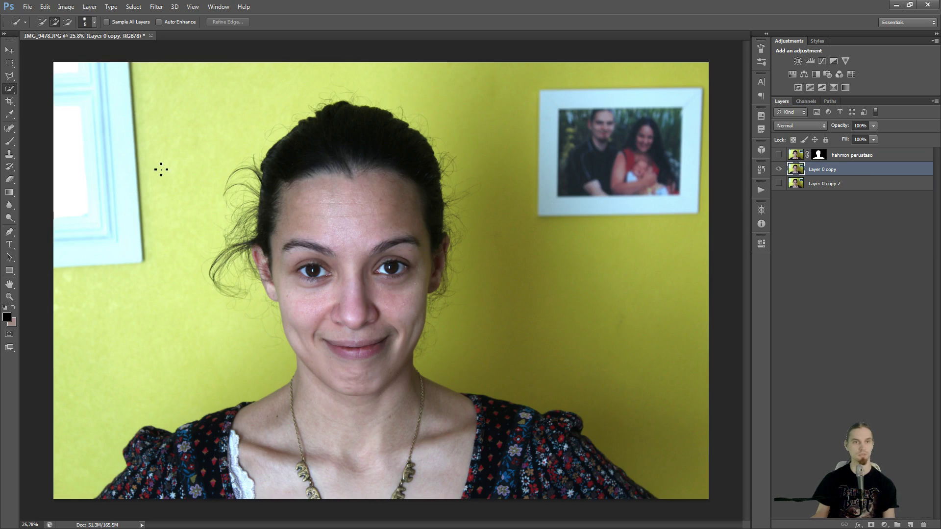
Select the window frame and the picture frame with Quick Selection and mask Layer 0 copy down to them.
mouse_move(78, 97)
left_mouse_down()
mouse_move(93, 88)
mouse_move(116, 162)
mouse_move(110, 233)
left_mouse_up()
mouse_move(559, 115)
left_mouse_down()
mouse_move(561, 210)
mouse_move(631, 196)
mouse_move(700, 168)
left_mouse_up()
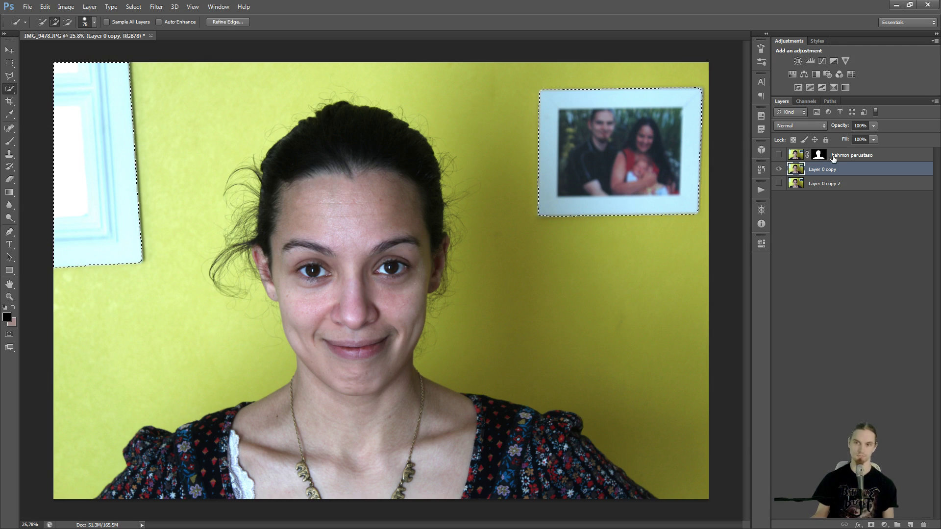
left_click(871, 525)
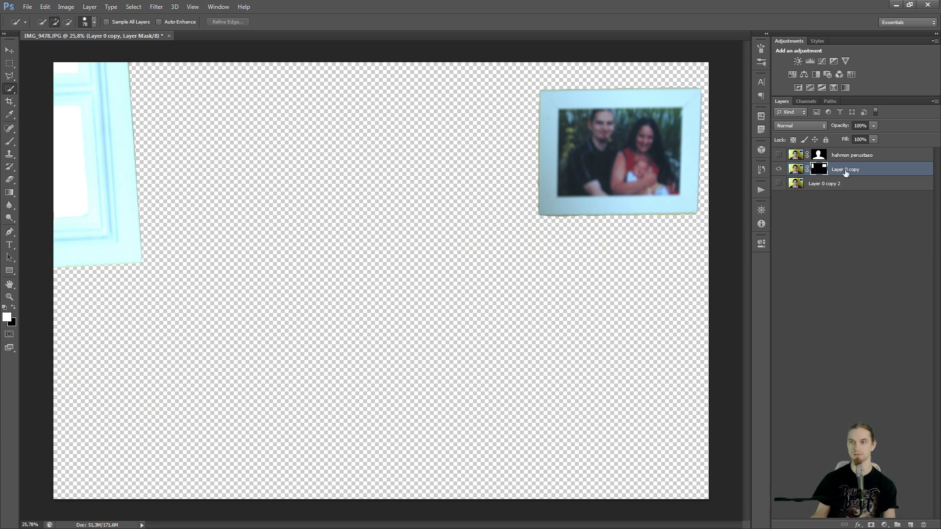
Make all layers visible and rename the bottom layer, Layer 0 copy 2, as "tausta".
left_click(779, 184)
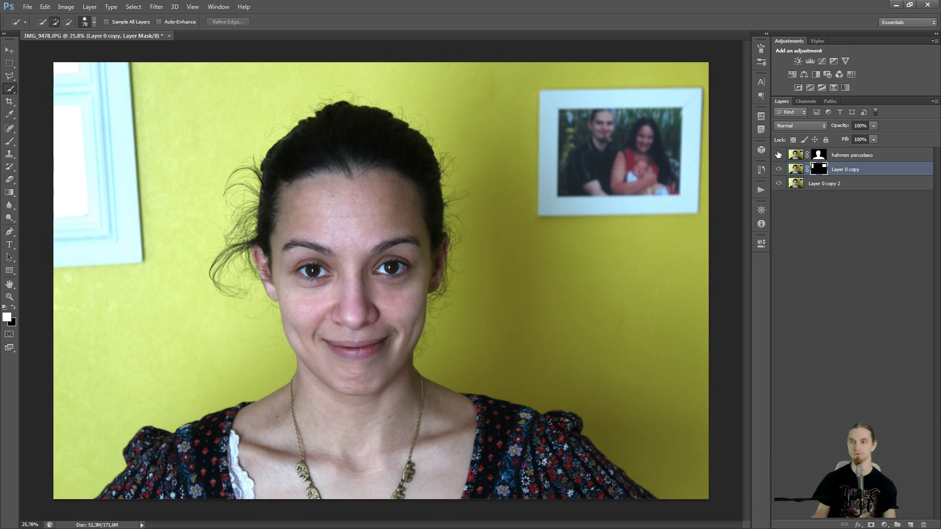
double_click(828, 184)
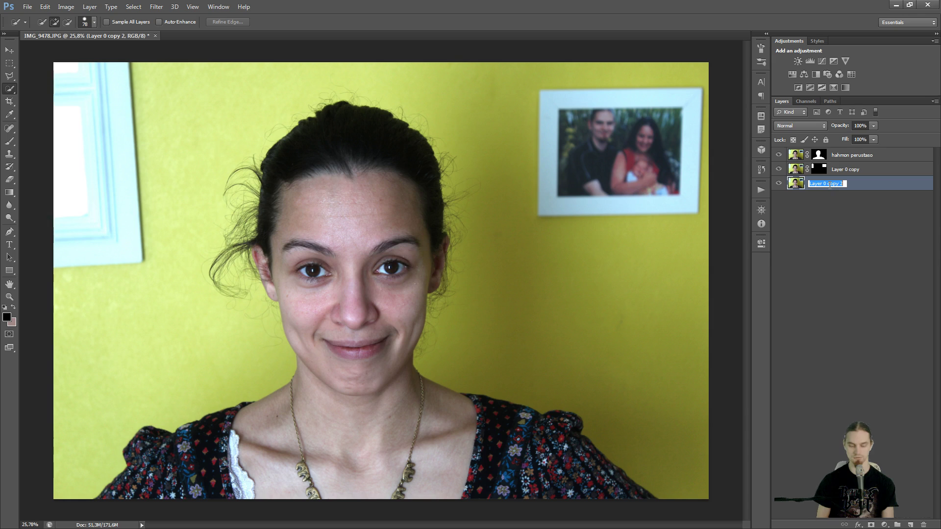
type("tausta")
key("Return")
Rename the masked frames layer, Layer 0 copy, as "taulut".
left_click(841, 171)
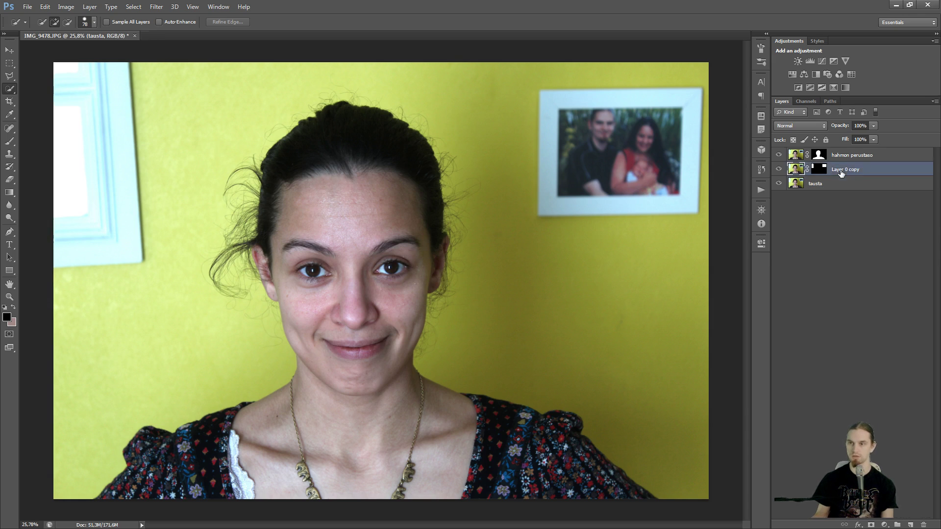
double_click(841, 171)
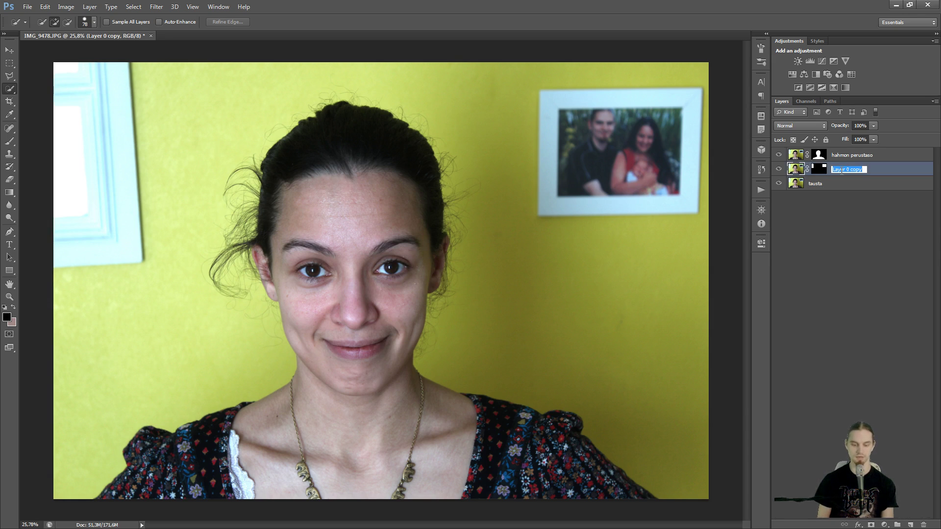
type("taulut")
key("Return")
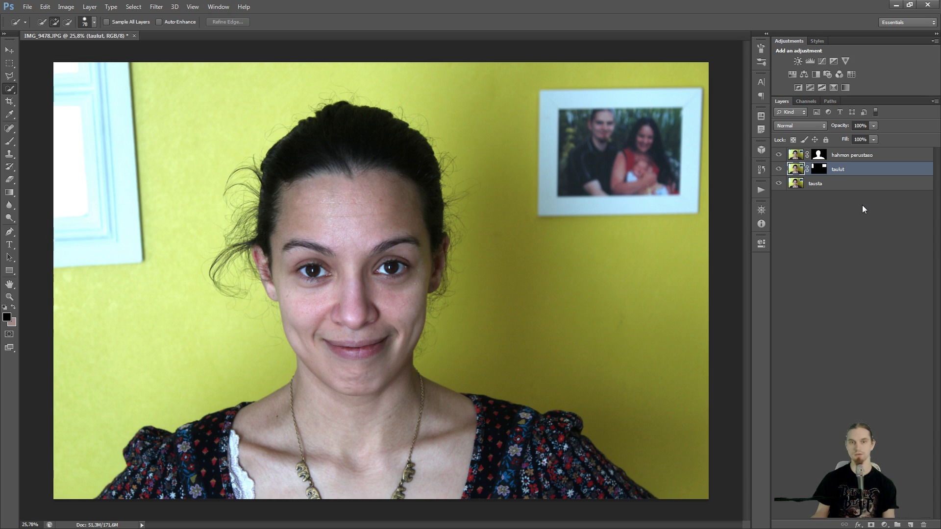
On the tausta layer, paint over the stray hairs beside the image-left jaw with a 1115 px brush in sampled wall yellow.
left_click(834, 185)
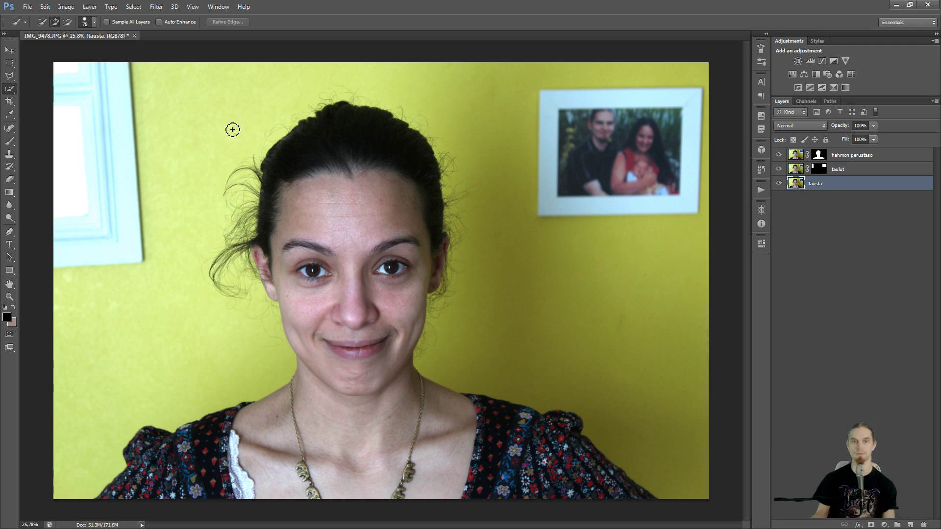
left_click(11, 142)
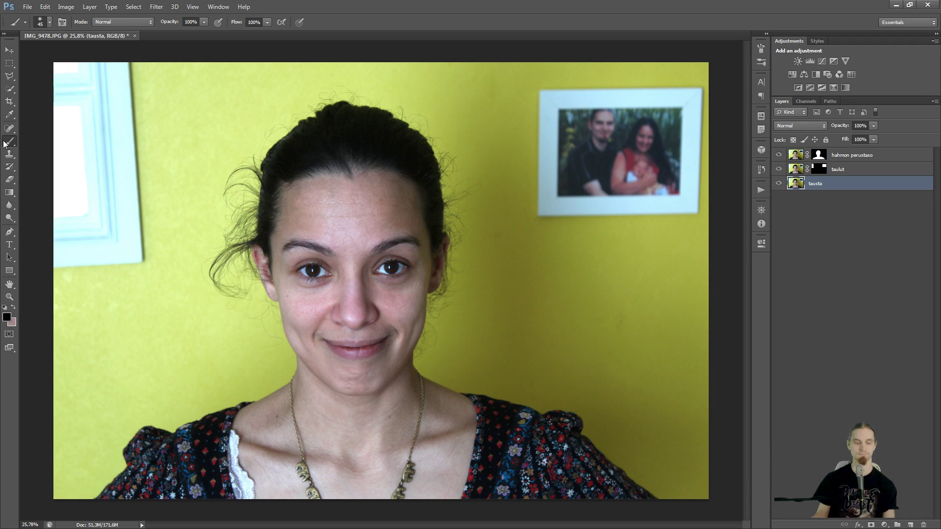
mouse_move(265, 325)
left_mouse_down()
mouse_move(316, 325)
mouse_move(345, 308)
mouse_move(345, 293)
mouse_move(281, 332)
mouse_move(267, 330)
left_mouse_up()
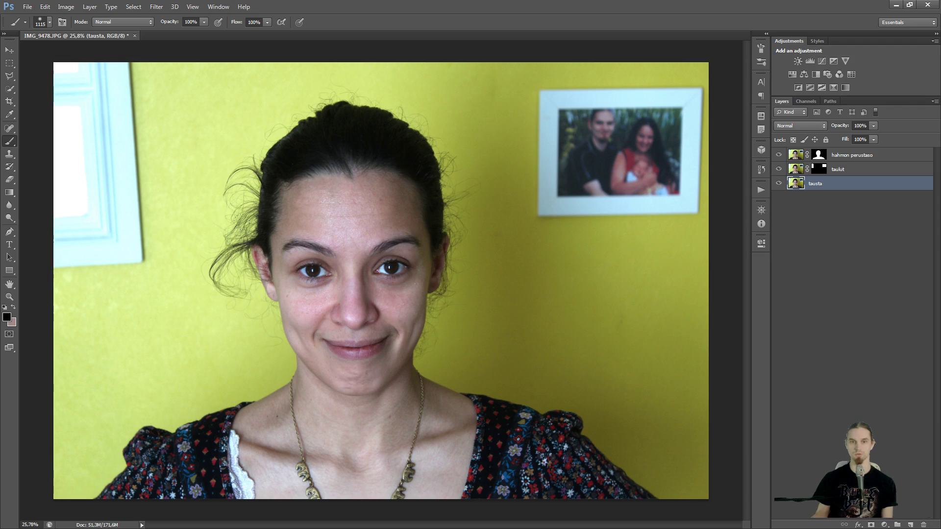
scroll(271, 324, "up", 5)
scroll(290, 283, "up", 5)
scroll(263, 284, "down", 5)
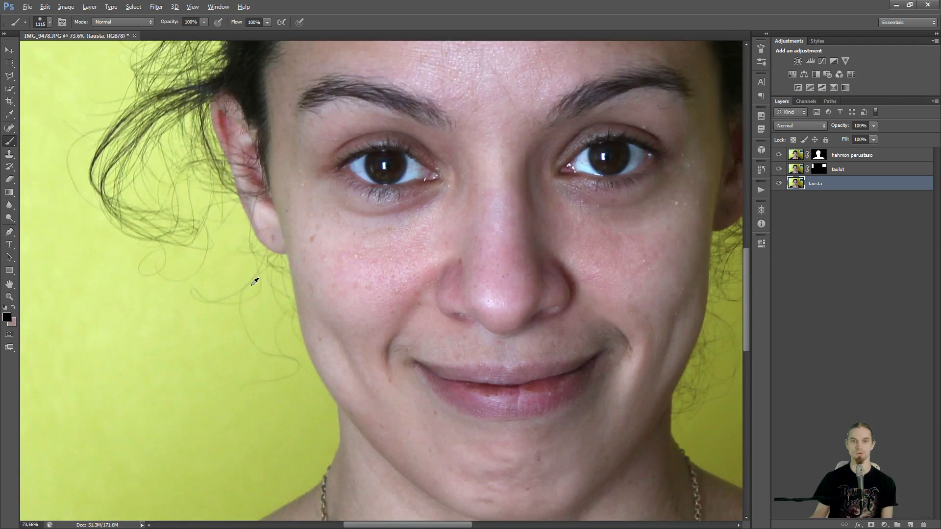
scroll(245, 290, "up", 2)
left_click_drag(227, 372, 279, 322)
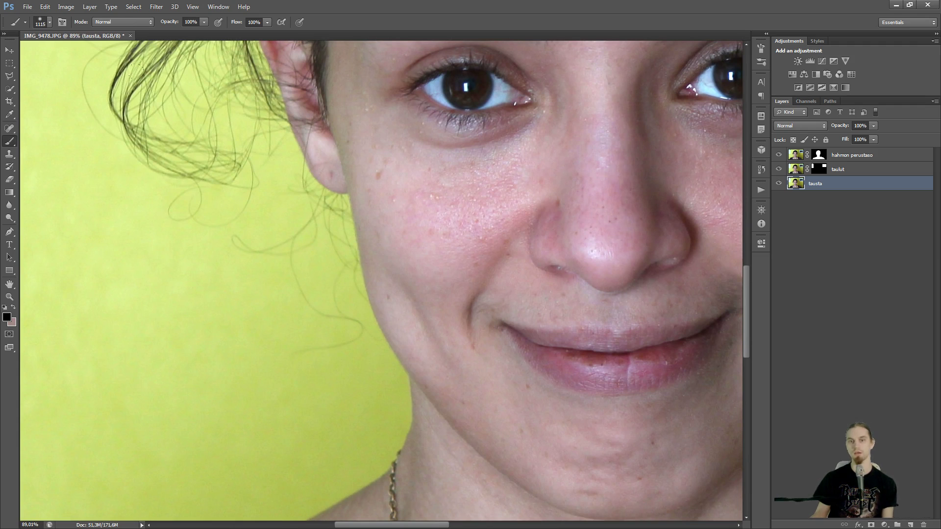
left_click(336, 268, "alt")
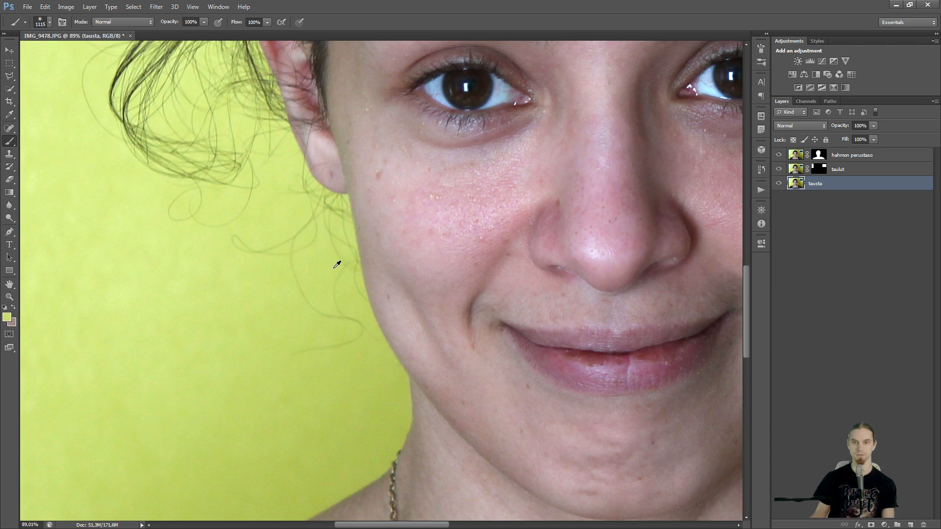
left_click(335, 269)
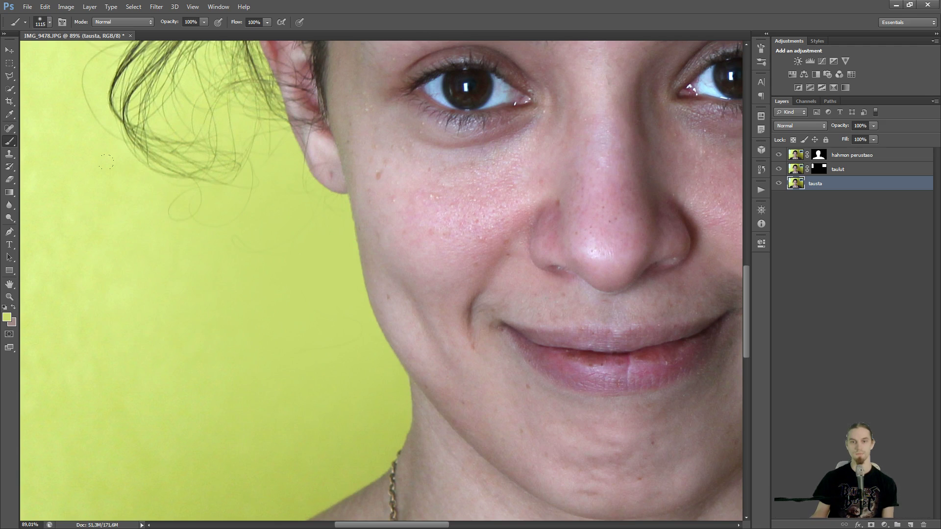
Paint over the loose hair around the image-left ear on tausta with yellow sampled from the nearby wall.
mouse_move(310, 339)
left_mouse_down()
mouse_move(340, 312)
mouse_move(317, 292)
mouse_move(441, 294)
mouse_move(486, 281)
mouse_move(427, 330)
left_mouse_up()
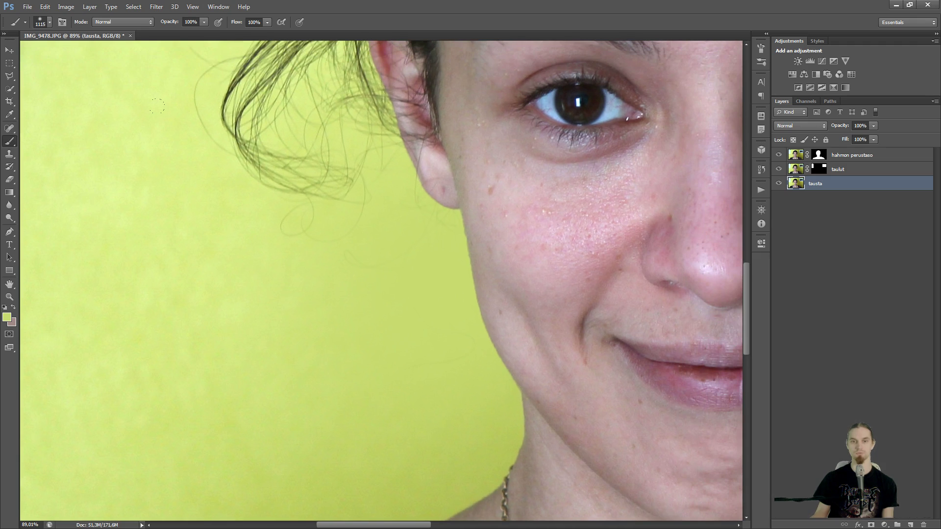
left_click_drag(375, 250, 399, 392)
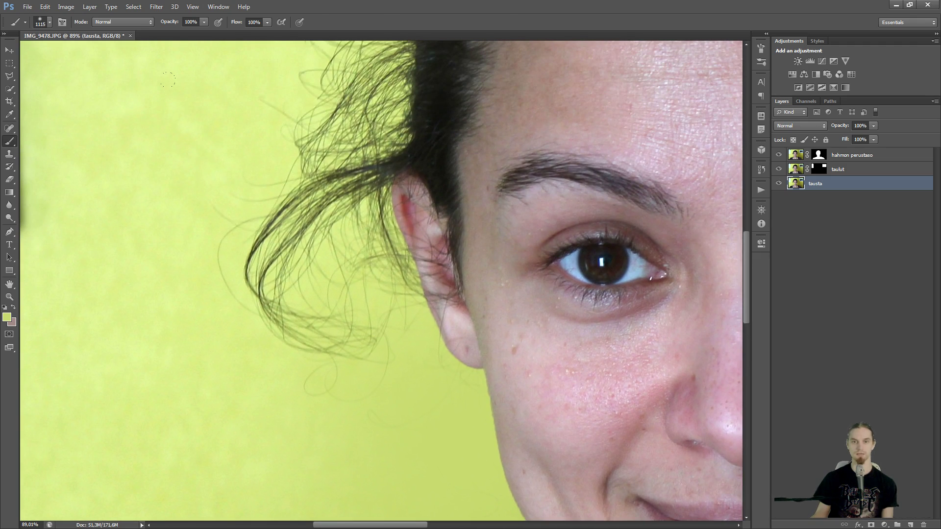
left_click(333, 262, "alt")
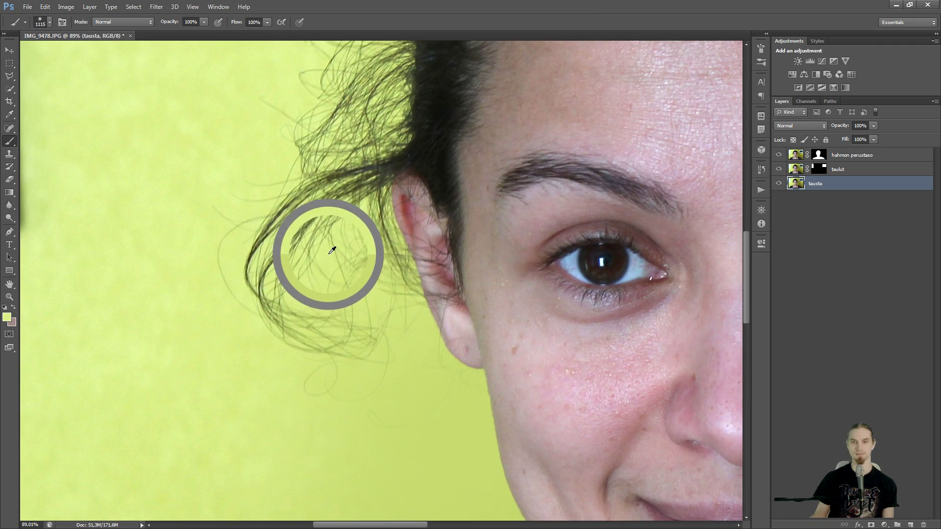
left_click_drag(346, 258, 279, 260)
mouse_move(166, 122)
left_mouse_down()
mouse_move(239, 118)
mouse_move(267, 102)
mouse_move(151, 132)
mouse_move(316, 116)
mouse_move(290, 113)
left_mouse_up()
Cover the stray hairs along the image-left side of the head above the ear, using an 848 px brush and sampled yellow.
left_click_drag(419, 257, 422, 479)
left_click(363, 232, "alt")
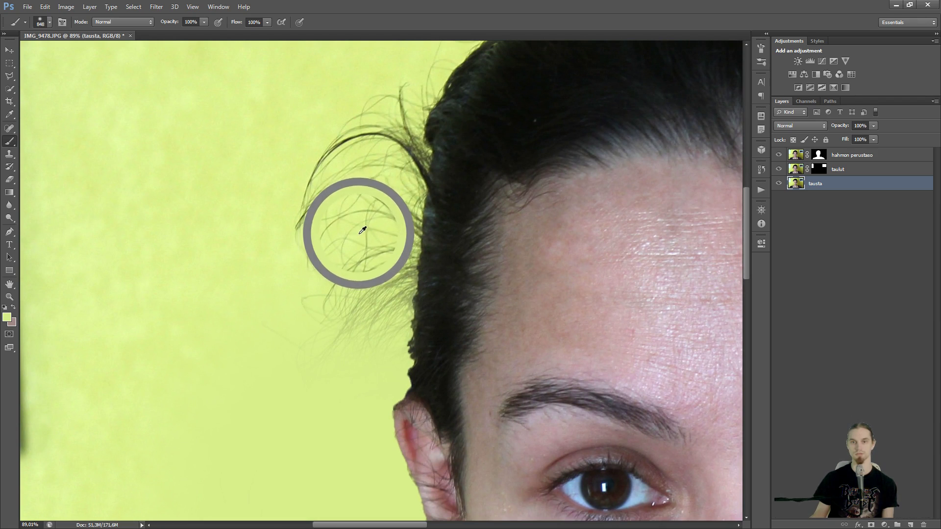
left_click_drag(363, 232, 313, 138)
left_click_drag(392, 224, 375, 390)
left_click(391, 226, "alt")
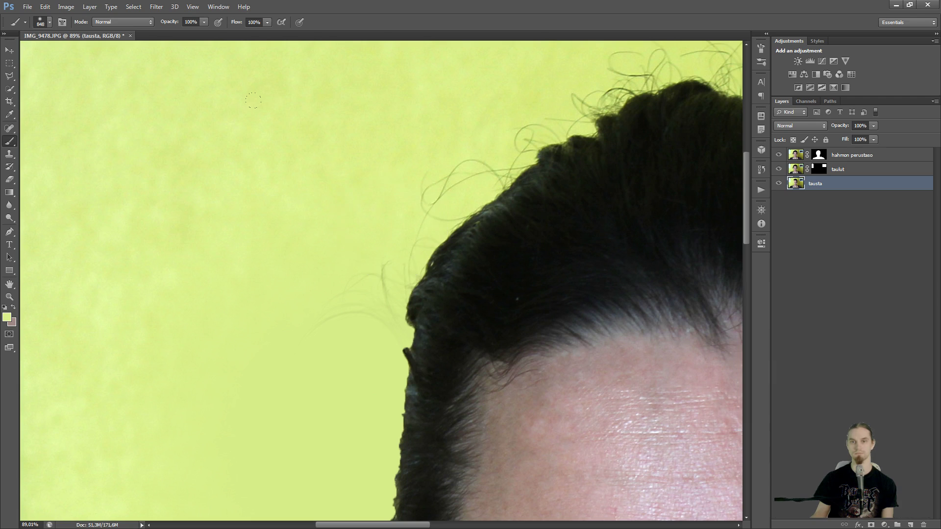
left_click_drag(392, 226, 364, 250)
Paint out the flyaway hairs over the crown, resampling the wall yellow between strokes.
left_click_drag(457, 193, 285, 302)
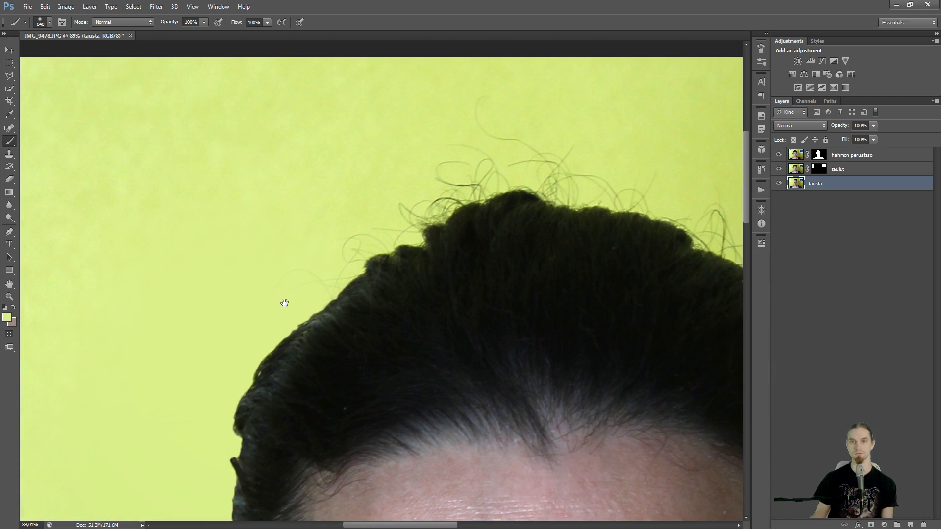
left_click(391, 169, "alt")
mouse_move(390, 170)
left_mouse_down()
mouse_move(264, 73)
mouse_move(291, 103)
mouse_move(300, 268)
left_mouse_up()
left_click(406, 198, "alt")
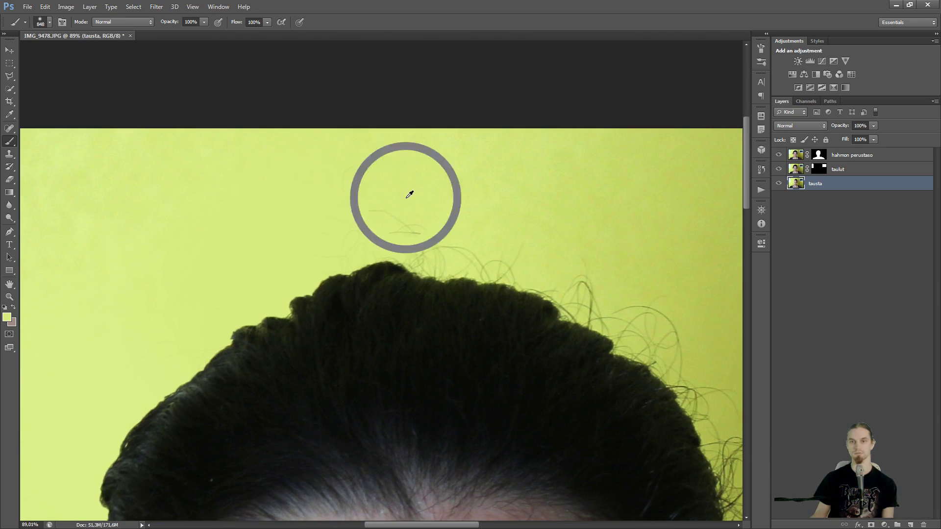
left_click_drag(410, 195, 414, 264)
Paint out the curled hairs on the image-right upper curve of the head with locally sampled yellow.
left_click_drag(434, 229, 276, 229)
left_click(400, 231, "alt")
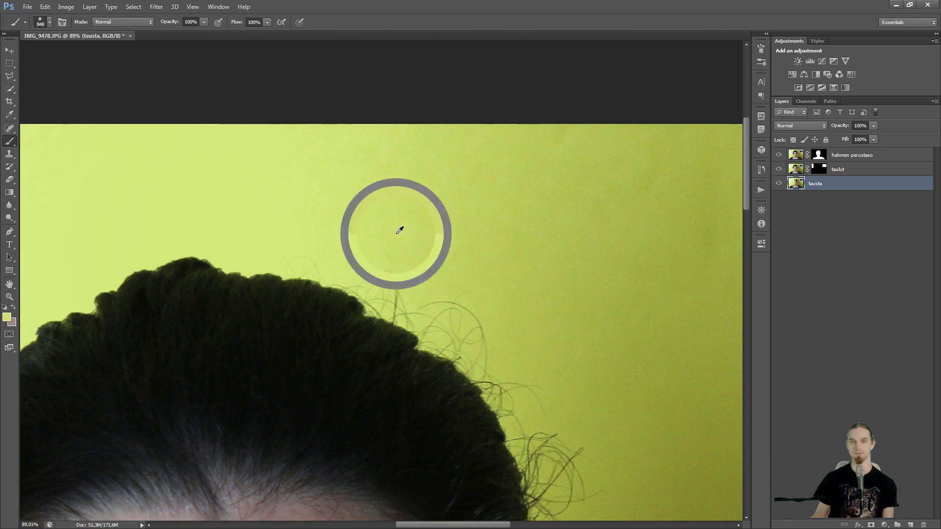
left_click_drag(400, 230, 460, 353)
Cover the wispy hairs along the image-right side of the head above the ear with sampled darker wall colour.
mouse_move(358, 247)
left_mouse_down()
mouse_move(246, 210)
mouse_move(126, 87)
left_mouse_up()
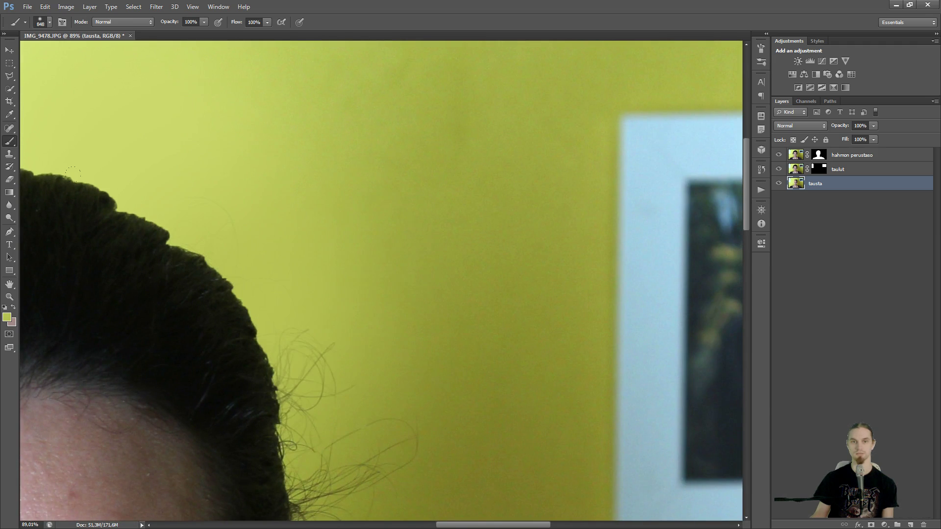
left_click_drag(326, 301, 344, 134)
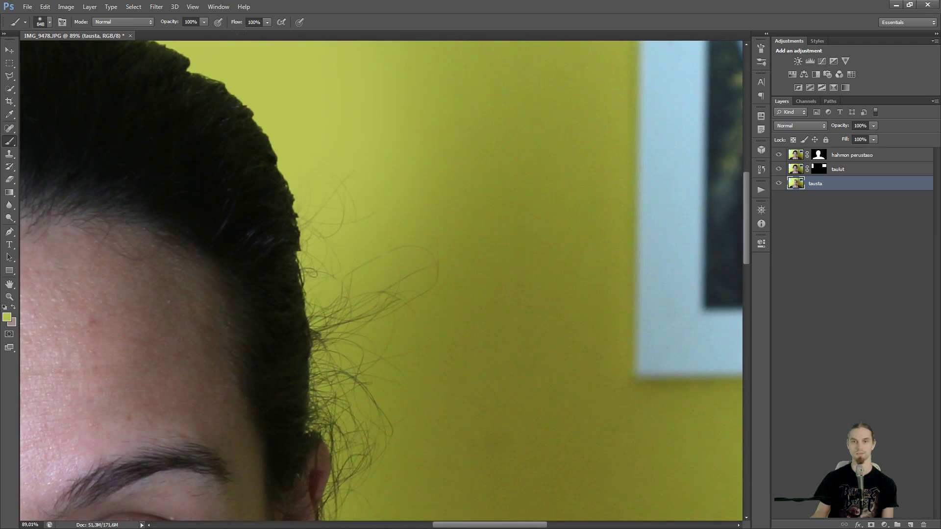
left_click(406, 218, "alt")
mouse_move(380, 238)
left_mouse_down()
mouse_move(393, 304)
mouse_move(426, 179)
left_mouse_up()
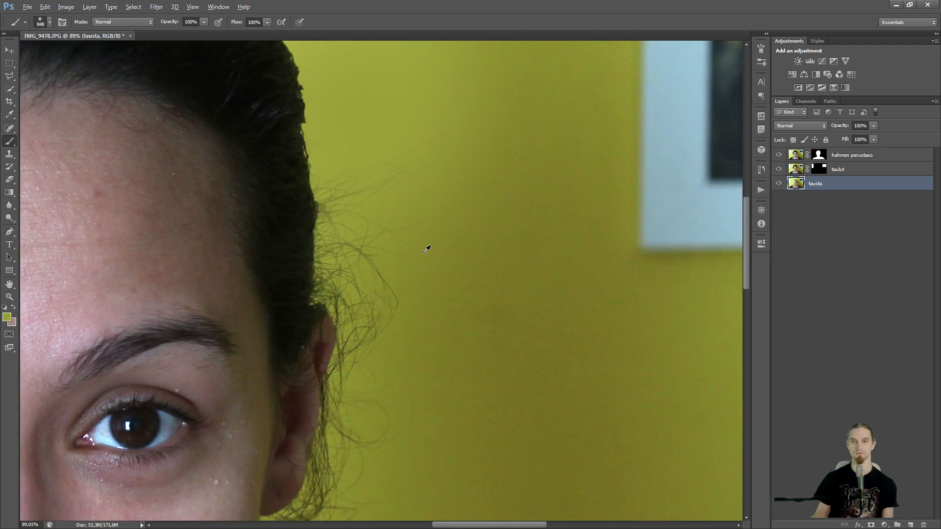
Blend the wall shading between the head and the picture frame with sampled darker tones, undoing the misplaced dab above.
scroll(421, 279, "down", 4)
scroll(411, 292, "up", 1)
scroll(422, 314, "down", 2)
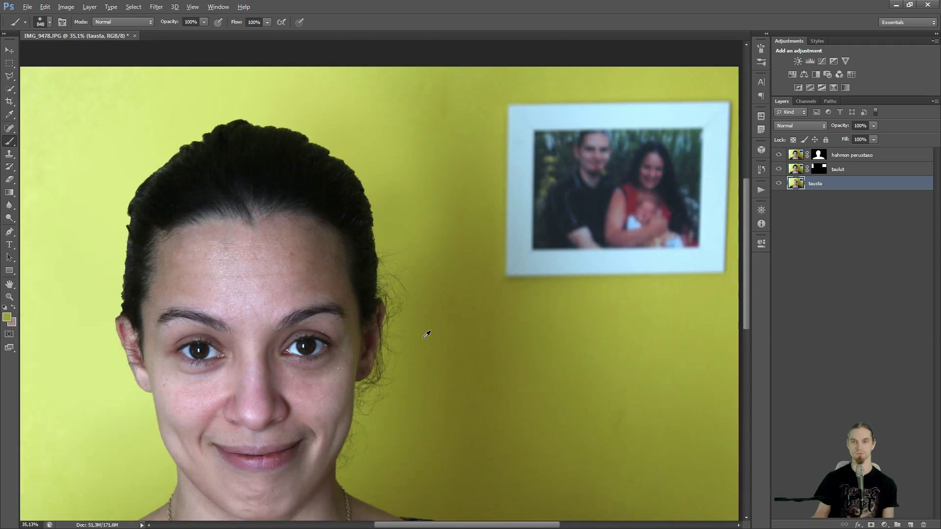
scroll(414, 242, "down", 1)
scroll(490, 111, "up", 1)
scroll(439, 225, "up", 1)
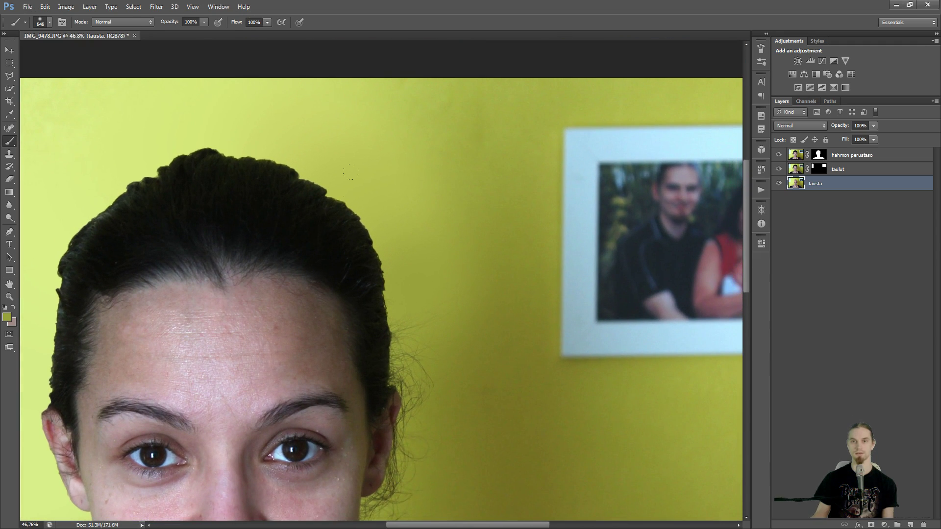
left_click_drag(433, 282, 427, 281)
left_click(472, 345, "alt")
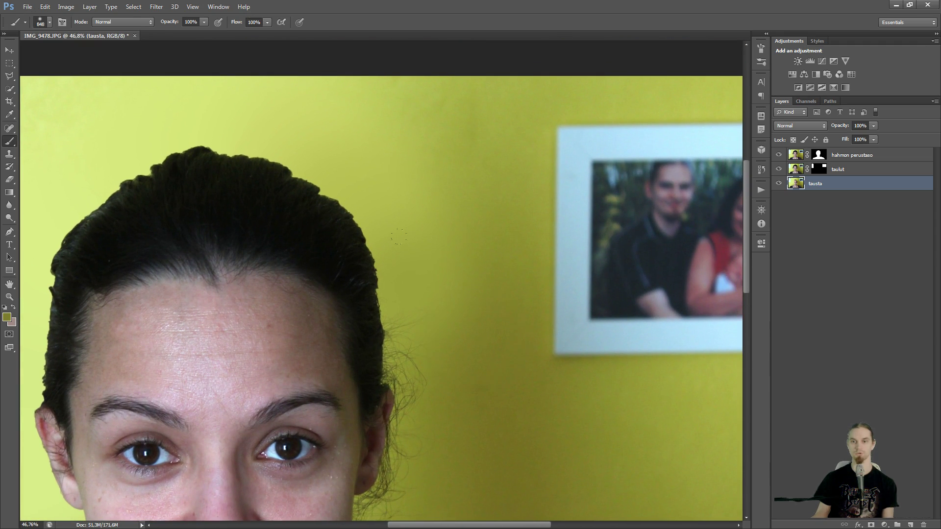
left_click(451, 269)
left_click(435, 171)
key("ctrl+z")
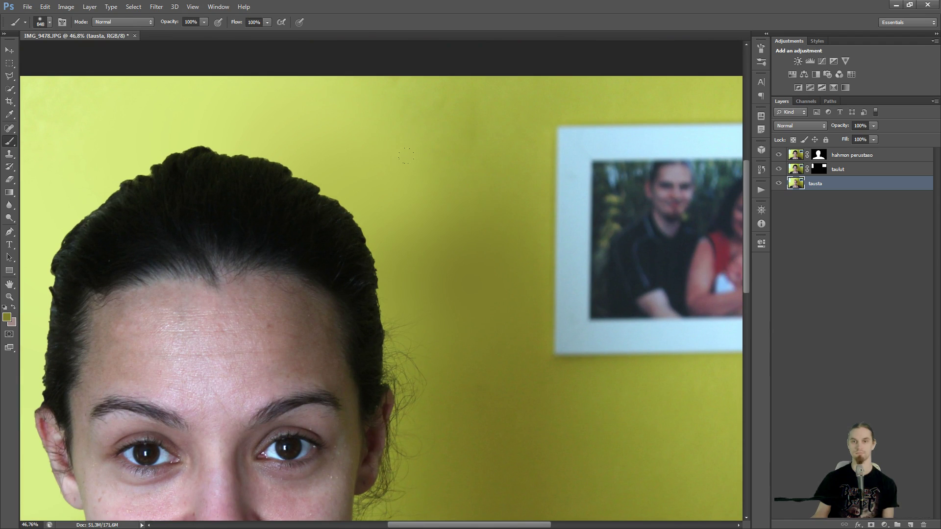
key("alt")
left_click_drag(452, 254, 471, 248)
Paint over the loose hair beside the image-right ear on tausta with the sampled olive wall colour.
key("space")
left_click_drag(471, 359, 478, 199)
scroll(429, 172, "up", 5)
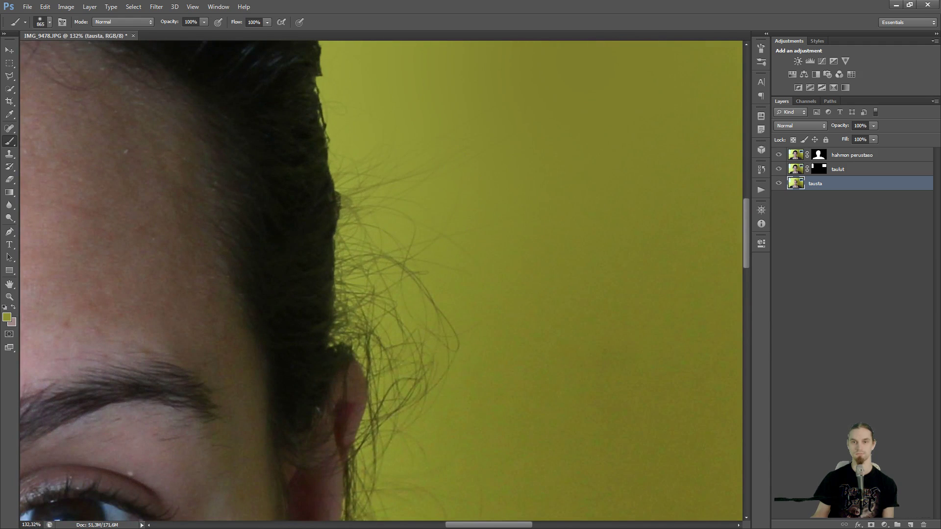
key("space")
left_click_drag(453, 359, 464, 119)
left_click_drag(413, 329, 374, 330)
left_click(434, 313)
Paint out the curled hairs below the image-right ear and along the cheek, jaw and neck with the wall colour on tausta.
key("space")
left_click_drag(446, 351, 488, 109)
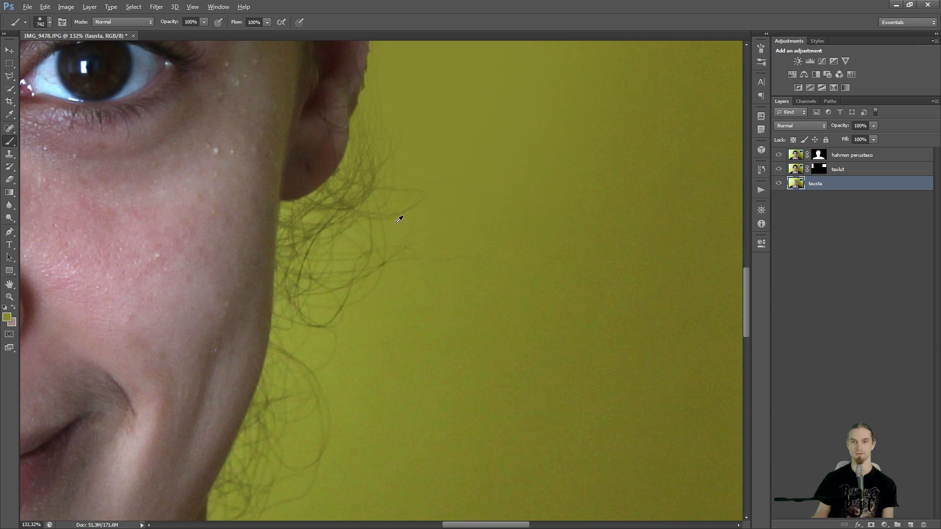
scroll(437, 204, "down", 5)
scroll(436, 204, "left", 3)
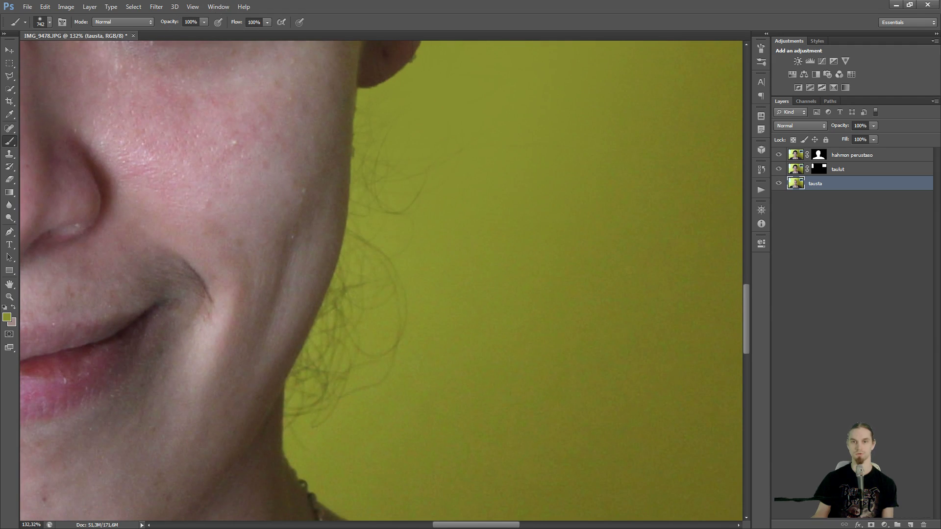
left_click(434, 142)
left_click(410, 252)
scroll(410, 252, "down", 6)
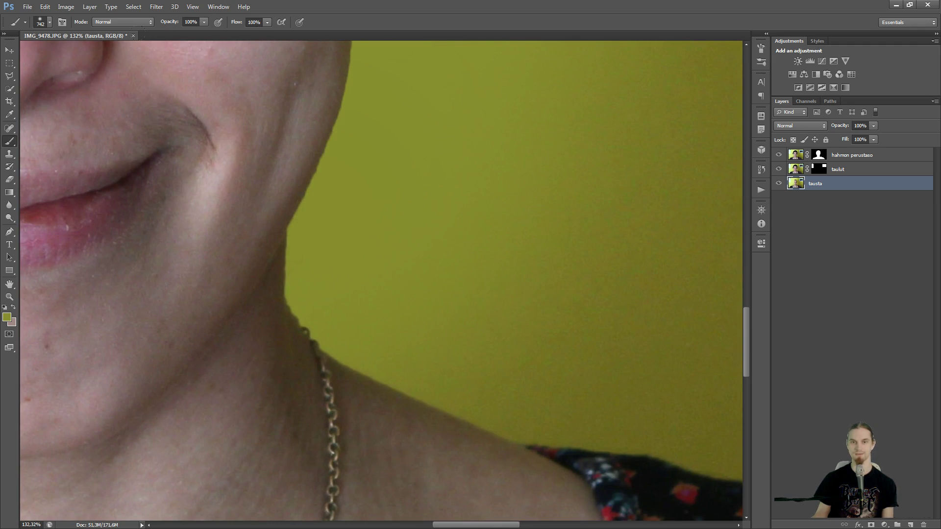
scroll(552, 305, "down", 6)
scroll(551, 305, "up", 2)
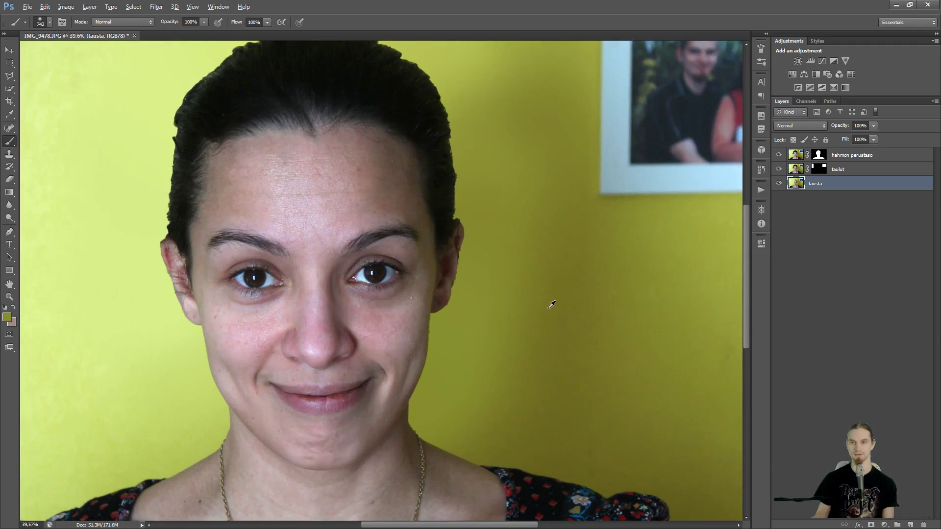
Blend the wall between the image-right side of the face and the picture frame with darker olive strokes down toward the shoulder.
mouse_move(500, 273)
left_mouse_down()
mouse_move(528, 211)
mouse_move(520, 167)
mouse_move(517, 287)
mouse_move(485, 293)
mouse_move(473, 387)
mouse_move(410, 403)
left_mouse_up()
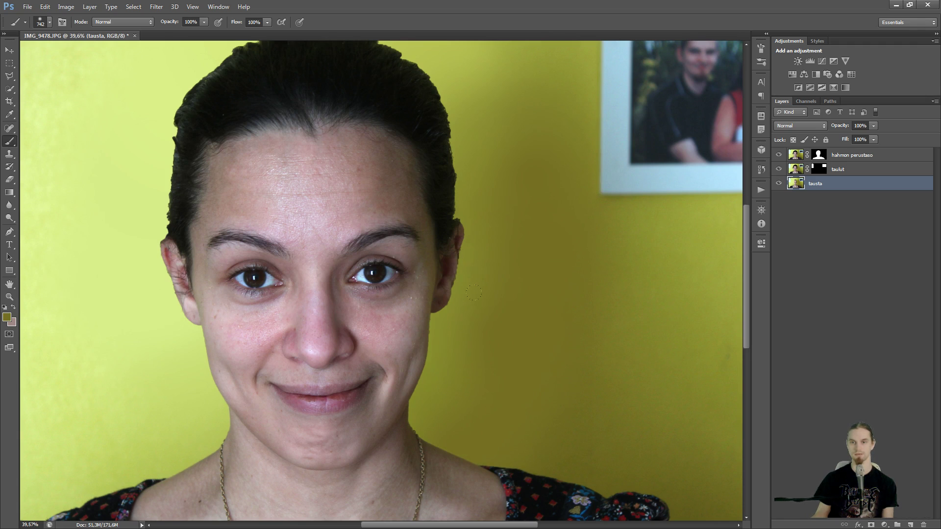
left_click_drag(527, 237, 526, 329)
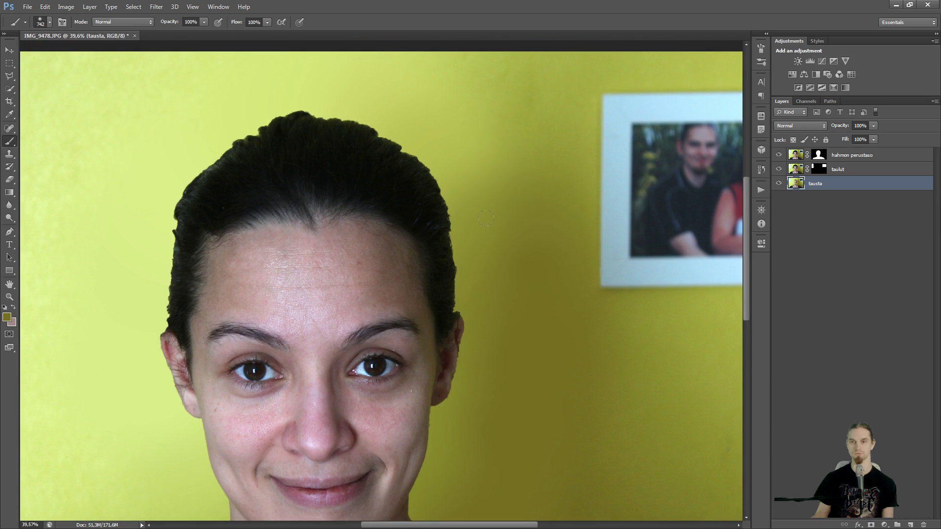
scroll(540, 357, "down", 7)
scroll(447, 308, "up", 3)
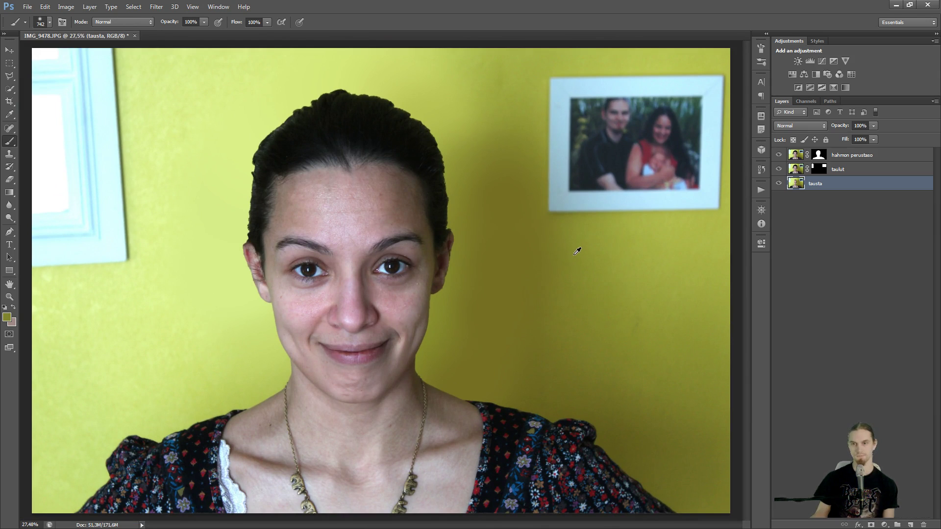
Try to soften the dark wall shading beside the picture frame with sampled olive tones, undoing the unwanted dabs.
left_click_drag(521, 249, 537, 250)
key("ctrl+alt+z")
left_click(563, 278, "alt")
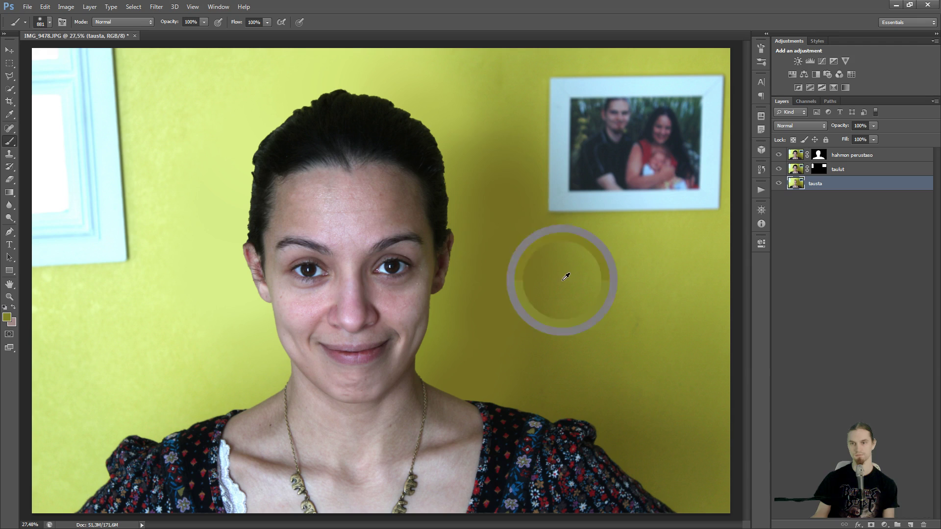
left_click(493, 249)
key("ctrl+alt+z")
left_click(513, 199)
key("ctrl+alt+z")
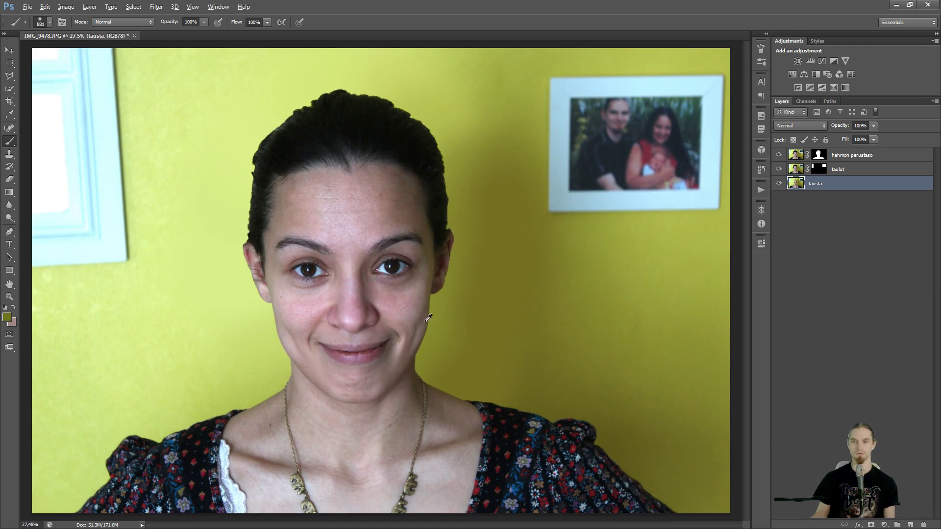
left_click(636, 402, "alt")
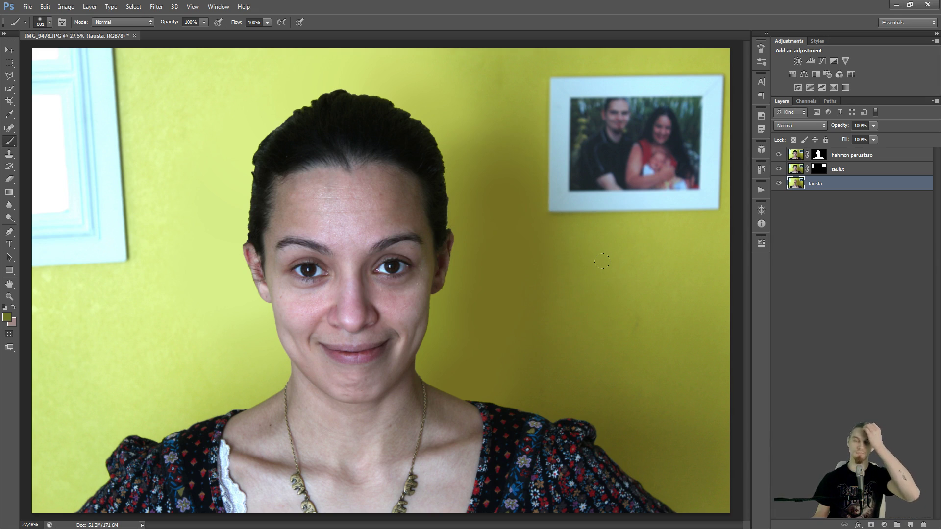
Examine the cleaned background and the cut-out edge of the hair and ear on the image-left side of the head.
scroll(311, 280, "down", 3)
scroll(310, 279, "up", 2)
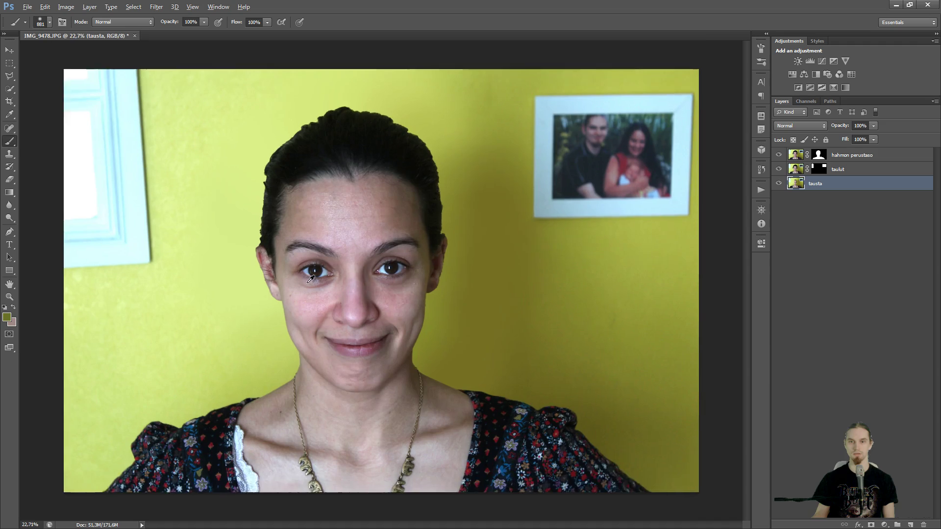
scroll(310, 279, "up", 1)
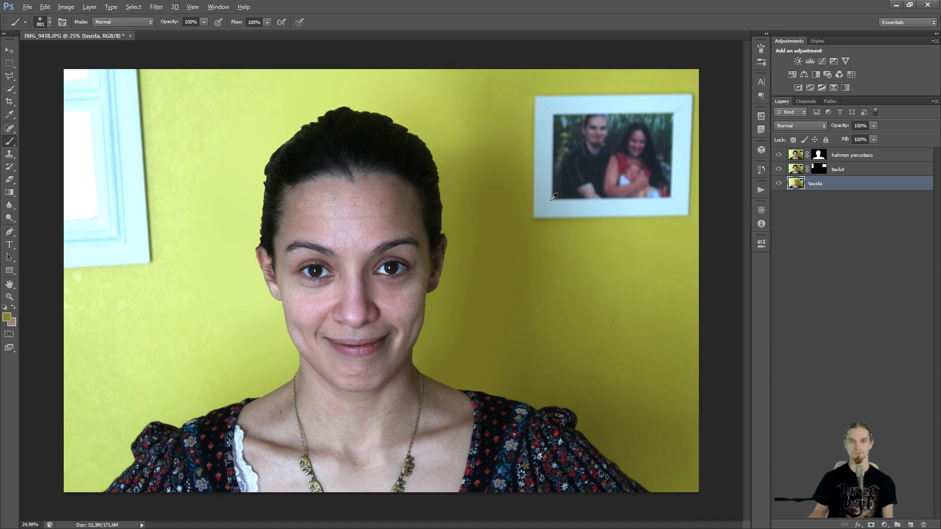
scroll(359, 241, "up", 8)
left_click_drag(376, 346, 426, 126)
scroll(256, 308, "up", 3)
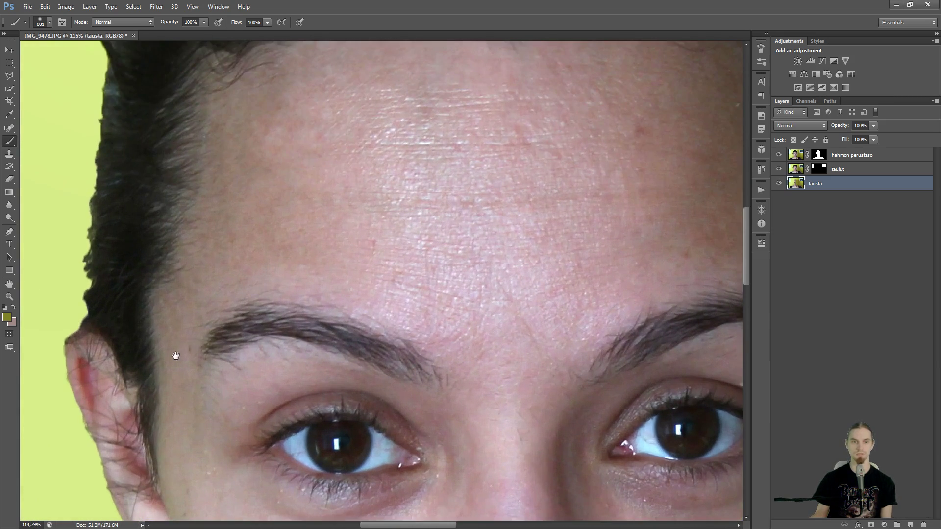
left_click_drag(176, 356, 306, 236)
left_click_drag(287, 303, 348, 240)
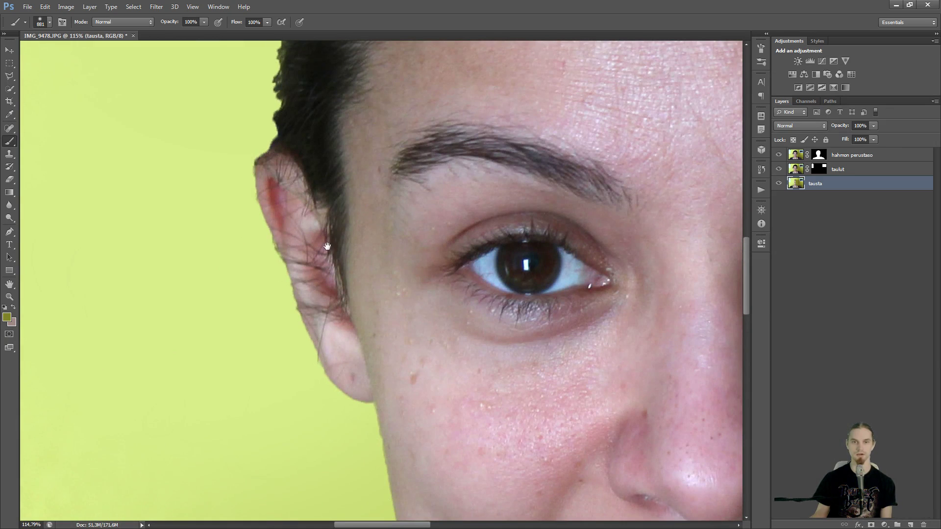
scroll(288, 211, "down", 2)
scroll(285, 219, "up", 3)
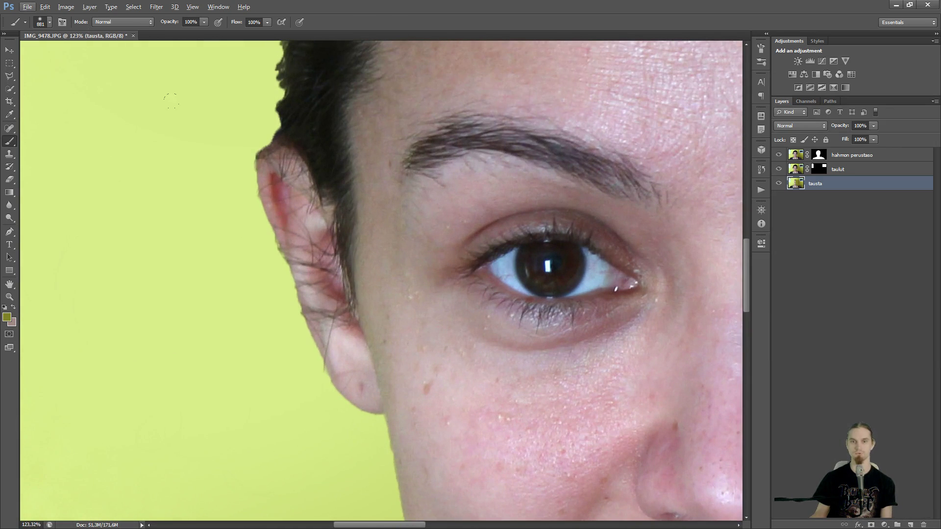
Smooth the edge of the hahmon perustaso layer mask with Refine Mask and feather the mask by 2.0 px.
left_click(822, 156)
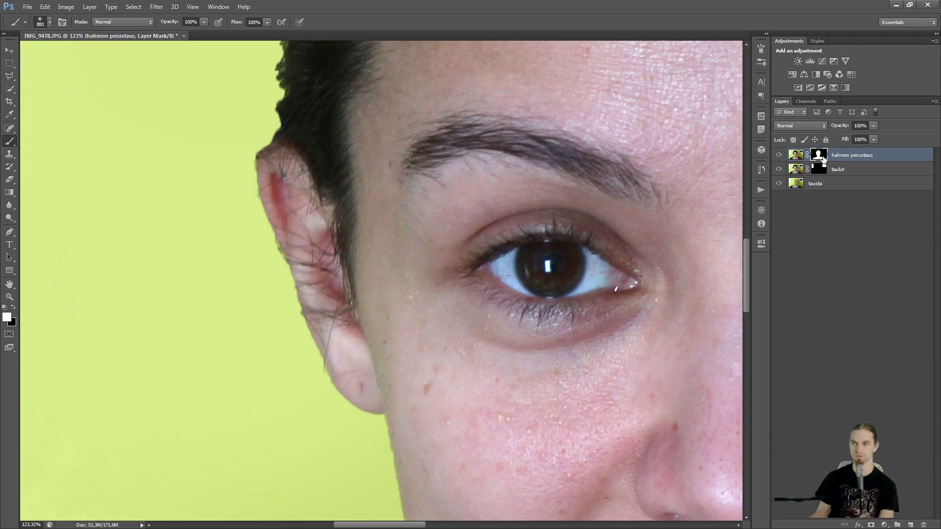
double_click(822, 157)
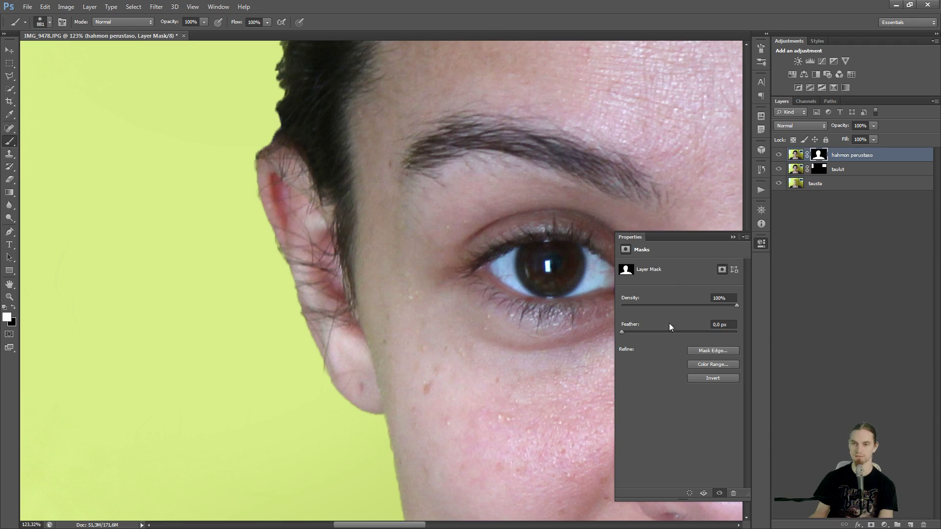
left_click(718, 350)
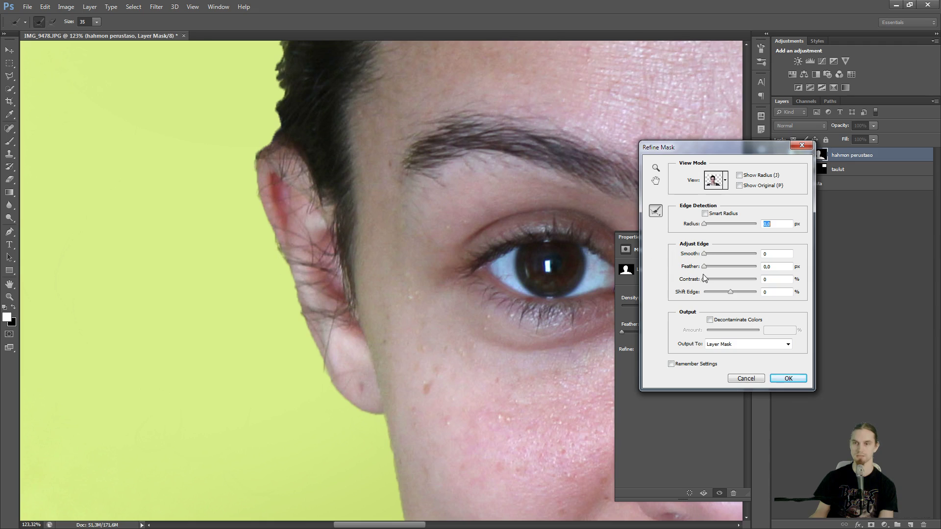
left_click_drag(706, 256, 740, 255)
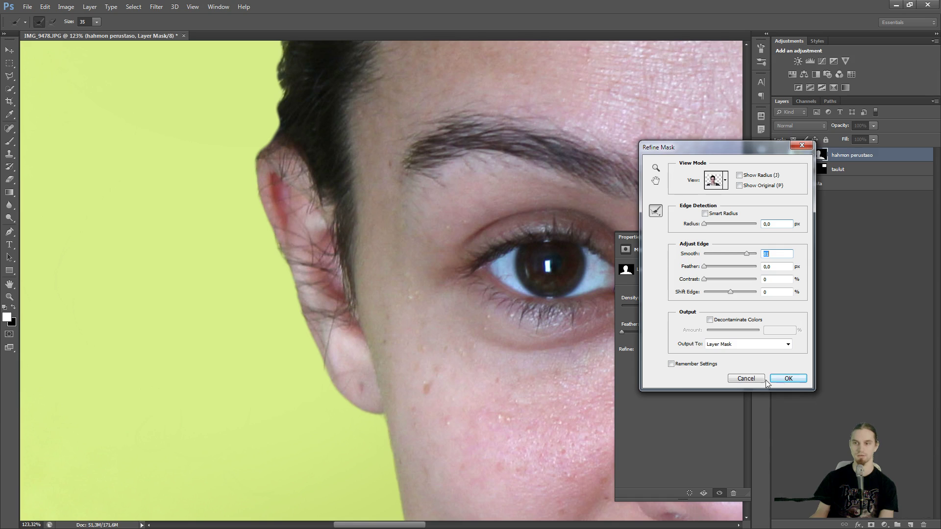
left_click(782, 381)
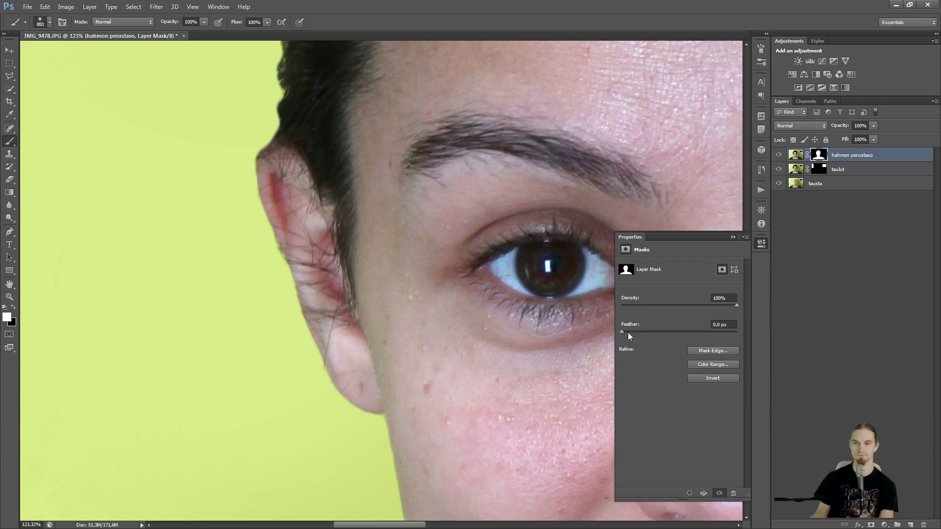
mouse_move(632, 332)
left_mouse_down()
mouse_move(657, 331)
mouse_move(634, 334)
left_mouse_up()
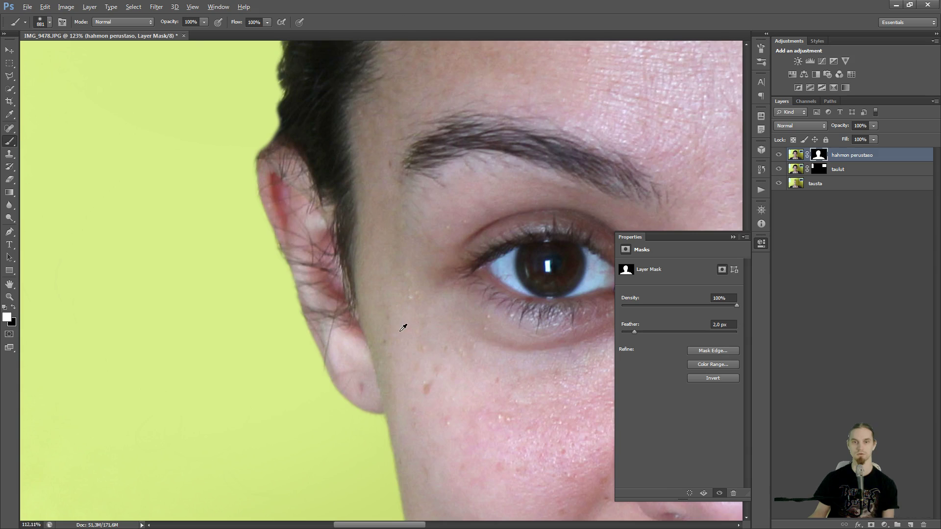
Examine the softened mask edge around the top and image-right side of the hair.
scroll(430, 326, "down", 5)
scroll(443, 327, "down", 2)
scroll(451, 164, "up", 5)
left_click_drag(304, 75, 305, 336)
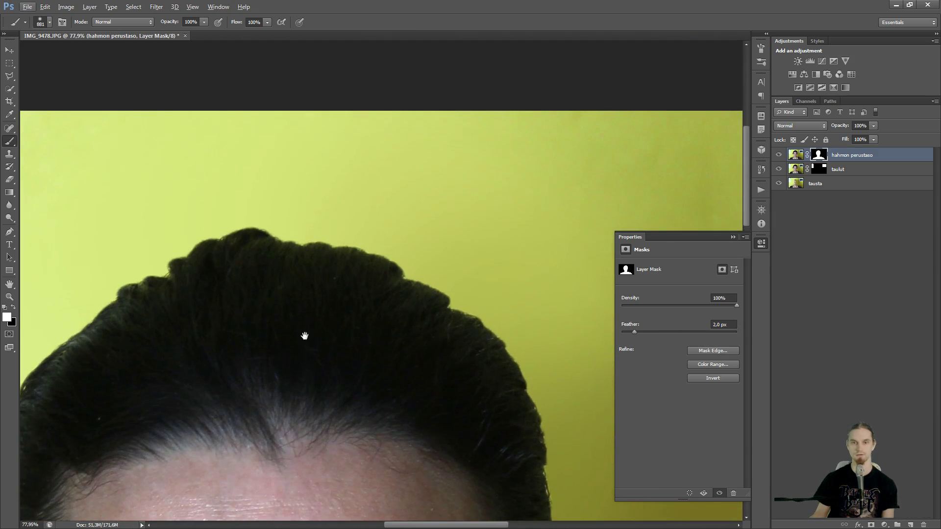
scroll(260, 290, "up", 2)
left_click_drag(260, 288, 292, 204)
left_click_drag(555, 389, 372, 304)
left_click_drag(500, 387, 383, 289)
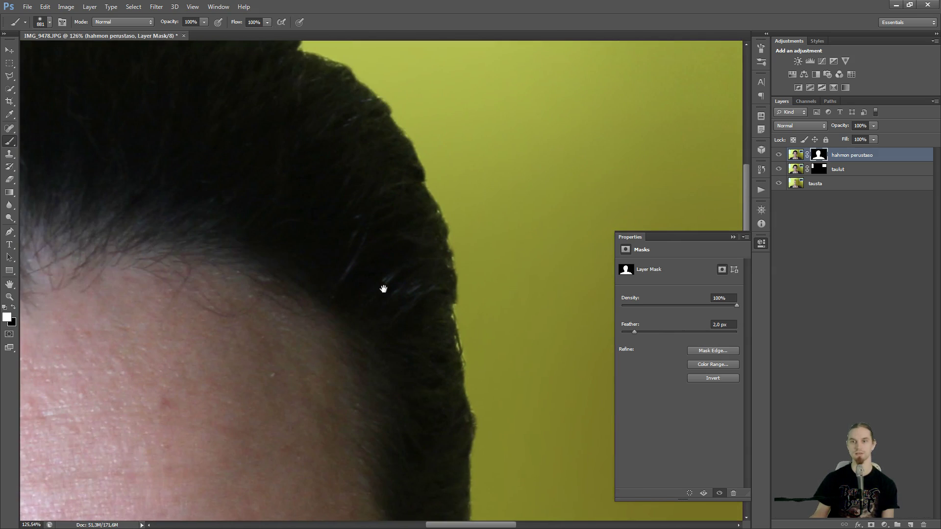
left_click_drag(389, 380, 327, 210)
left_click_drag(336, 364, 390, 508)
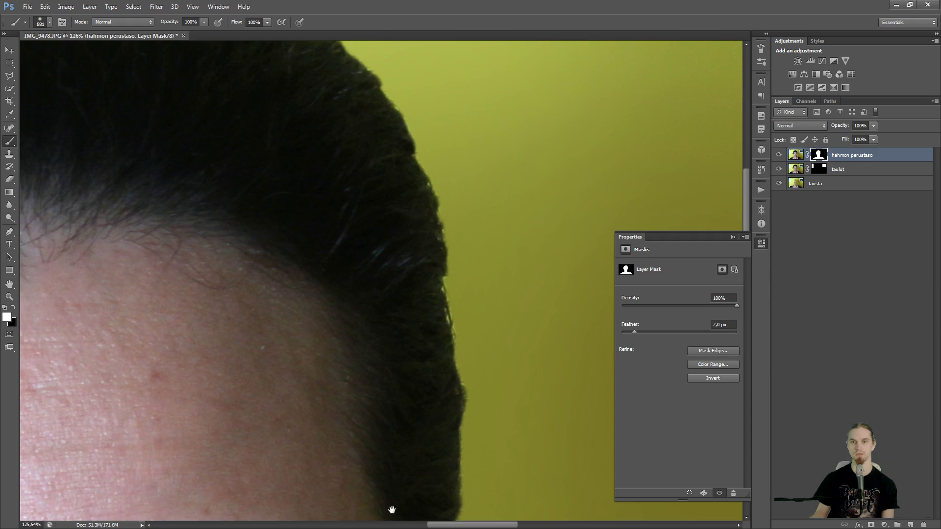
scroll(378, 322, "down", 7)
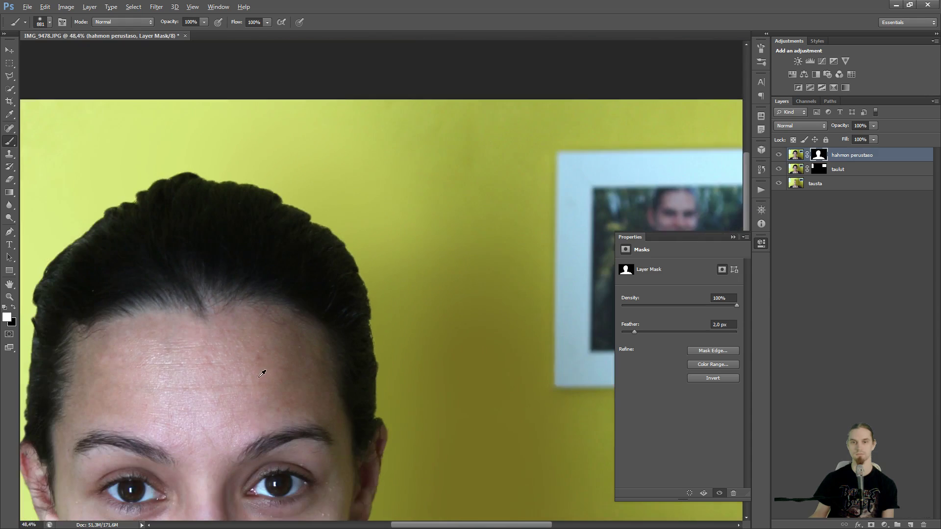
left_click_drag(301, 296, 387, 192)
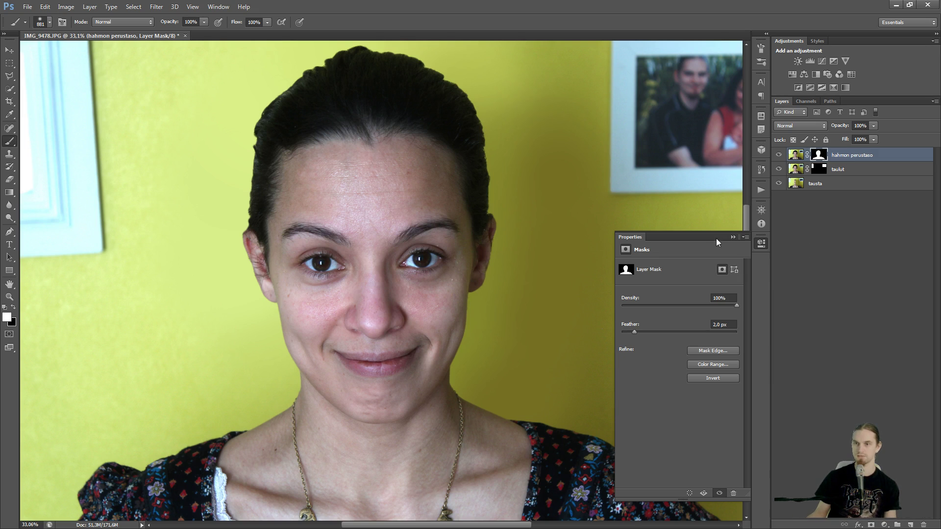
Duplicate the hahmon perustaso layer and name the copy iho.
left_click(734, 237)
left_click(854, 257)
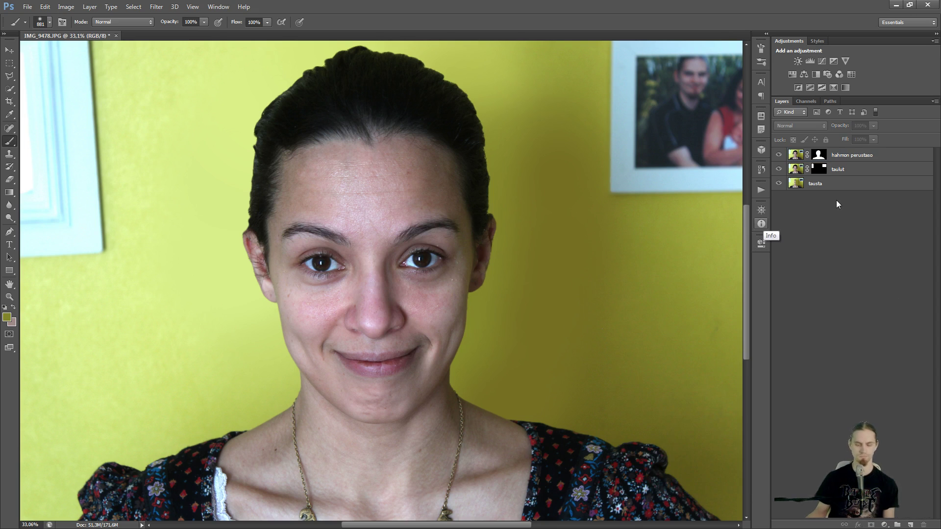
left_click(906, 158)
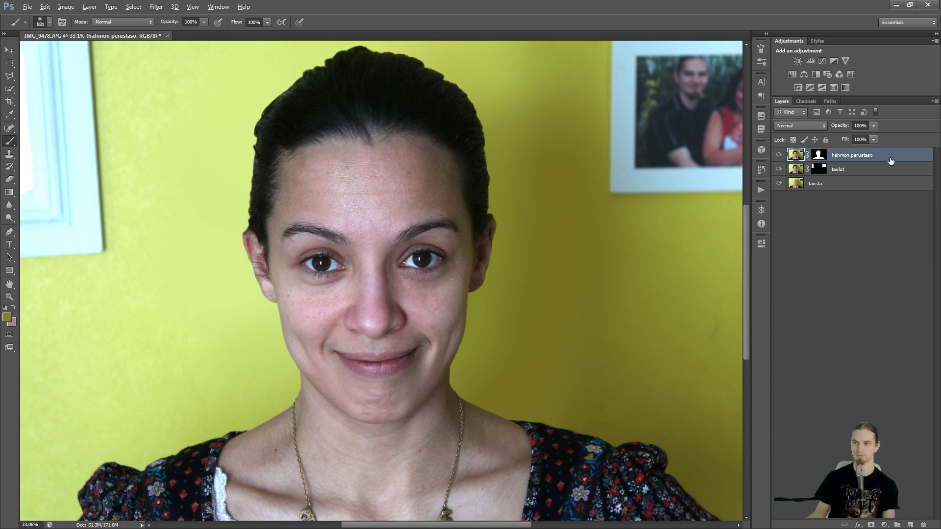
key("ctrl+j")
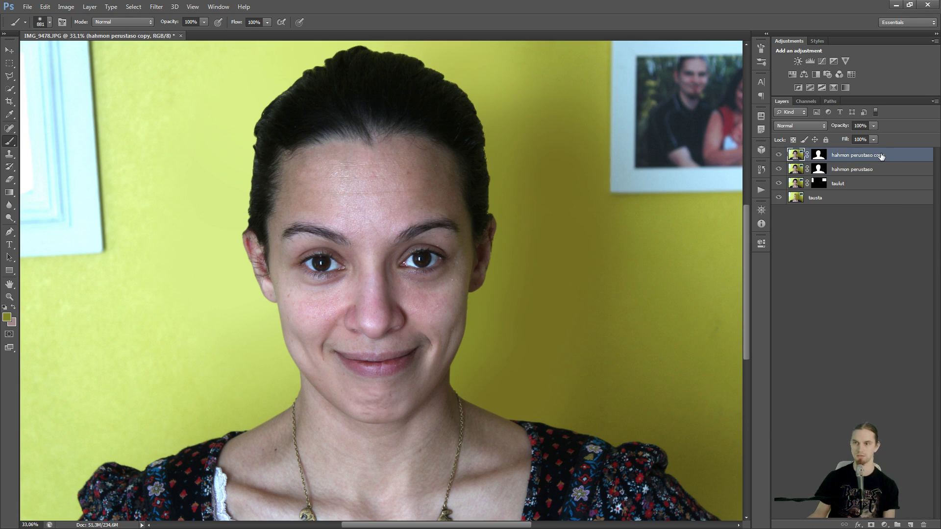
double_click(878, 154)
type("iho")
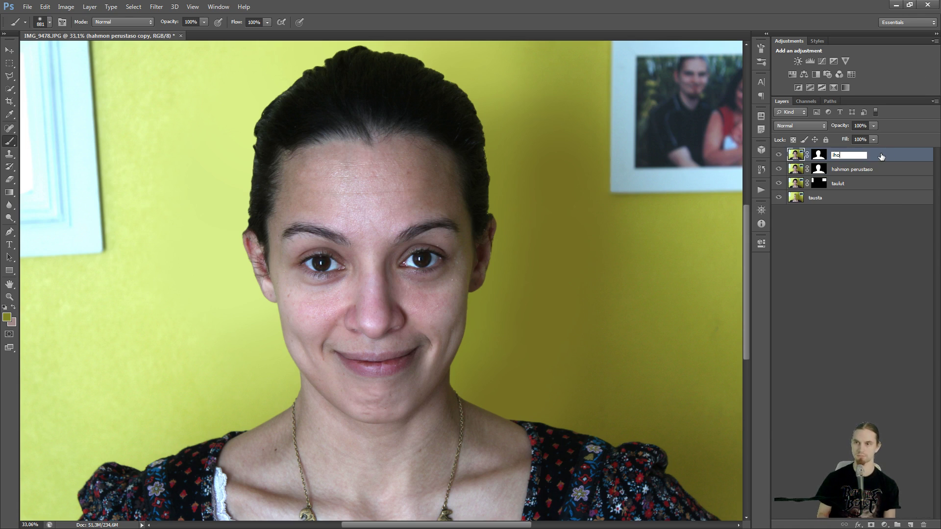
key("Return")
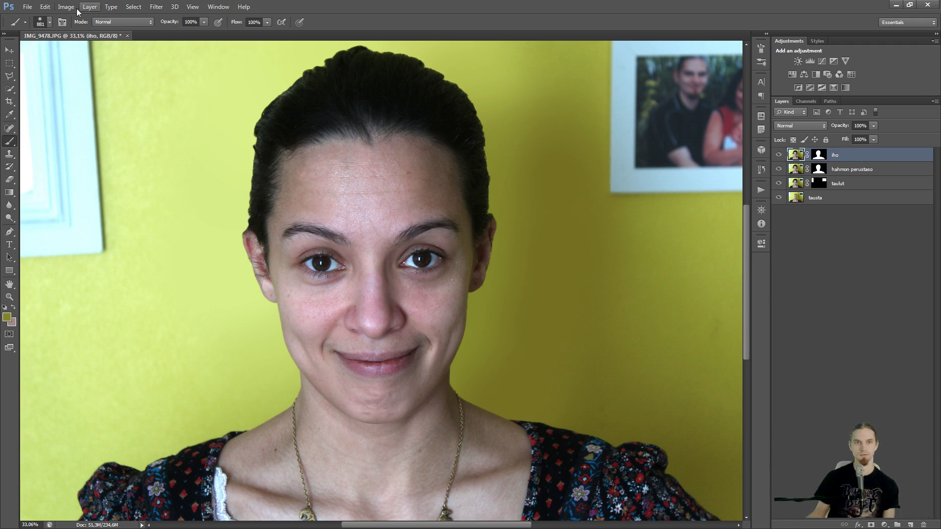
Apply a Gaussian Blur with a radius of 16.8 pixels to the iho layer.
left_click(156, 7)
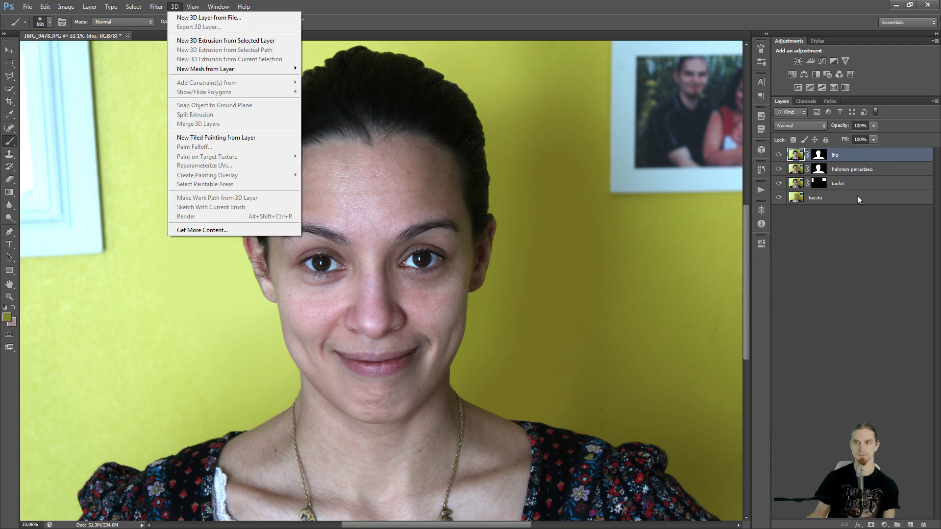
left_click(173, 6)
left_click(156, 7)
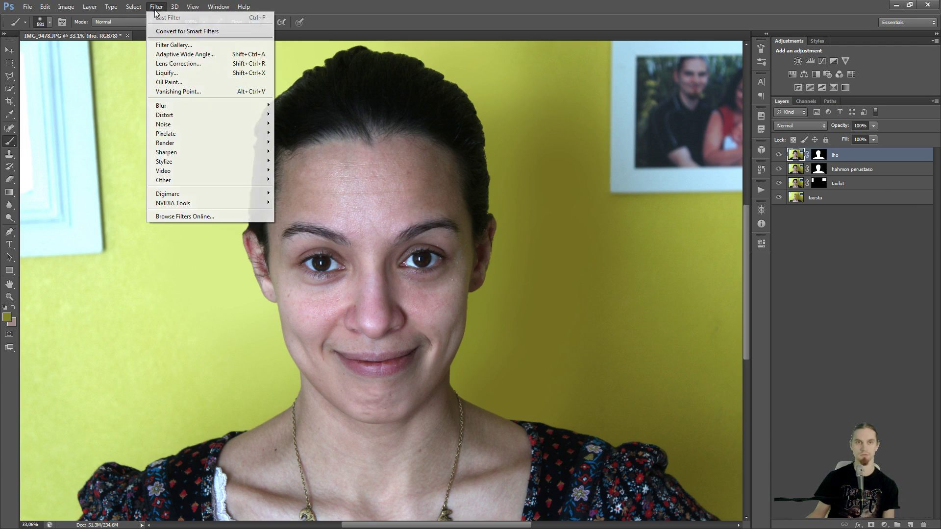
mouse_move(201, 105)
left_click(298, 175)
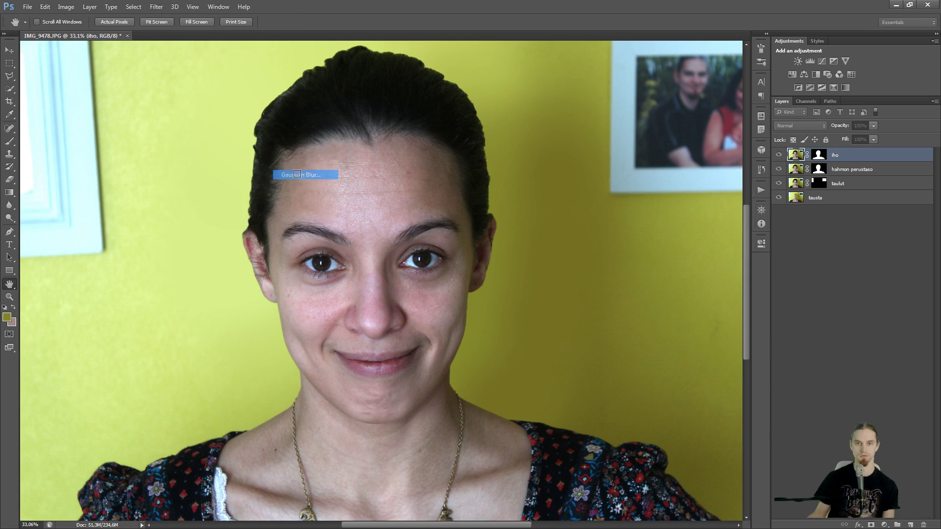
mouse_move(646, 257)
left_mouse_down()
mouse_move(659, 255)
mouse_move(649, 255)
left_mouse_up()
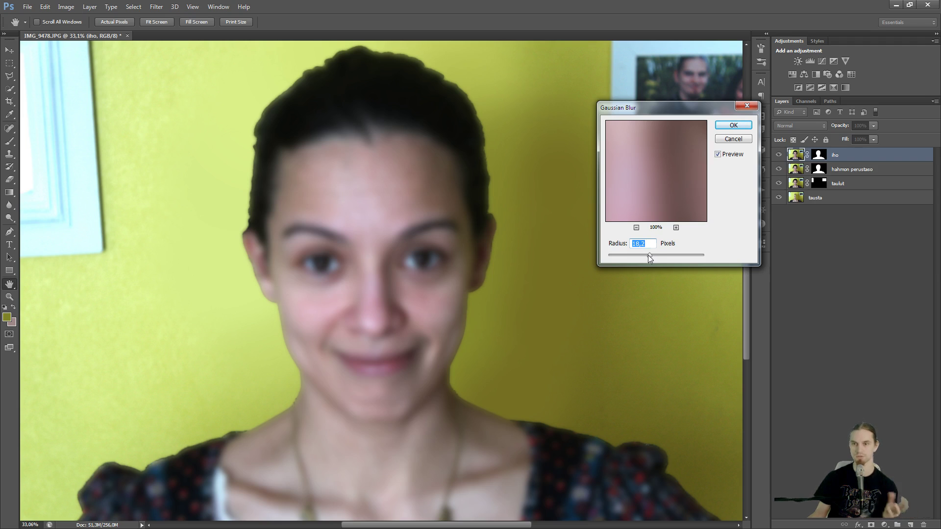
left_click_drag(649, 254, 653, 255)
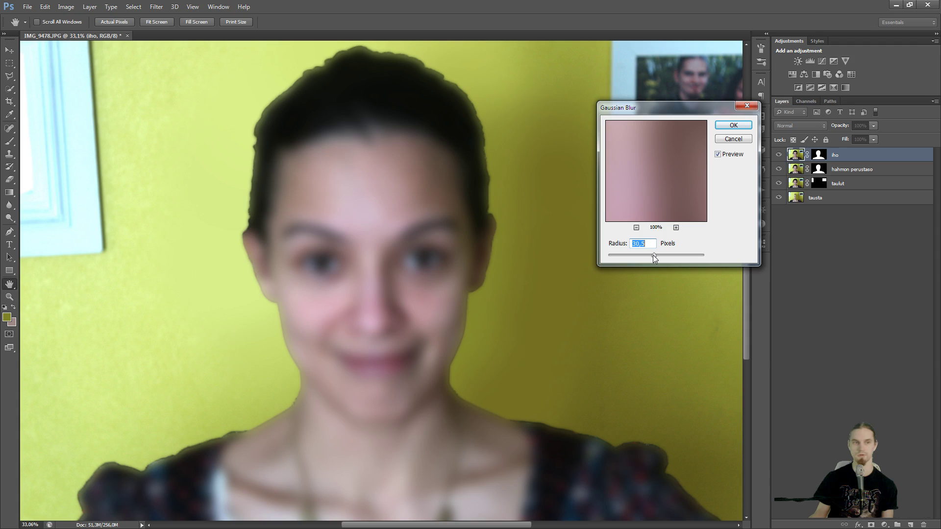
left_click_drag(653, 255, 639, 256)
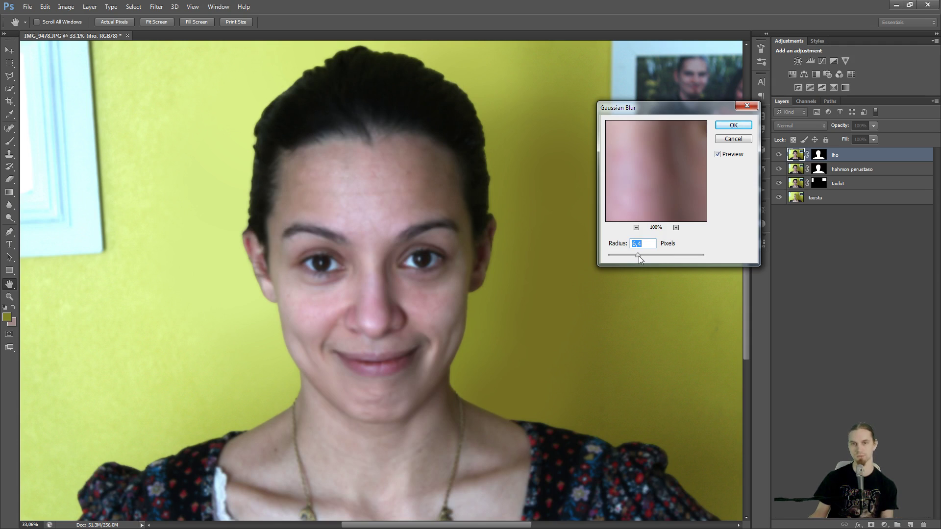
left_click_drag(645, 256, 650, 256)
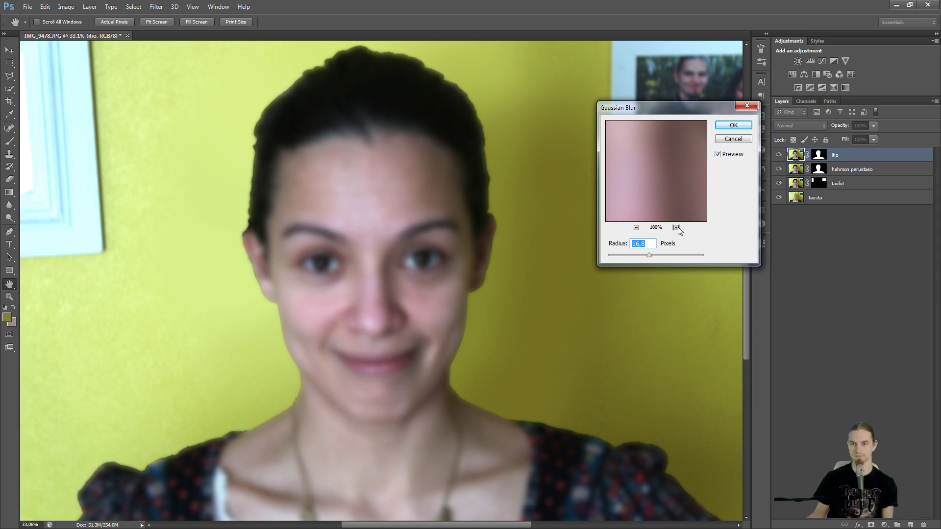
left_click(735, 127)
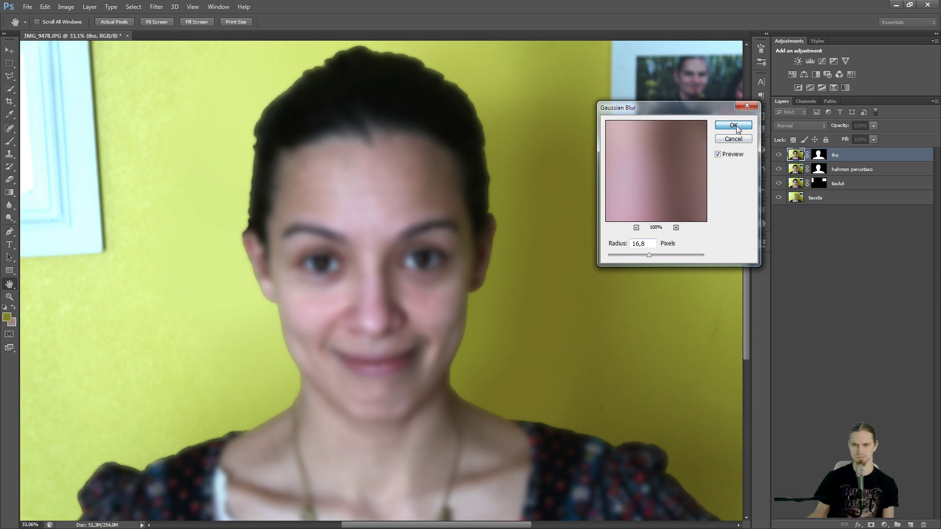
Examine the blurred skin on the face, neck and forehead up close.
key("b")
scroll(376, 326, "up", 4)
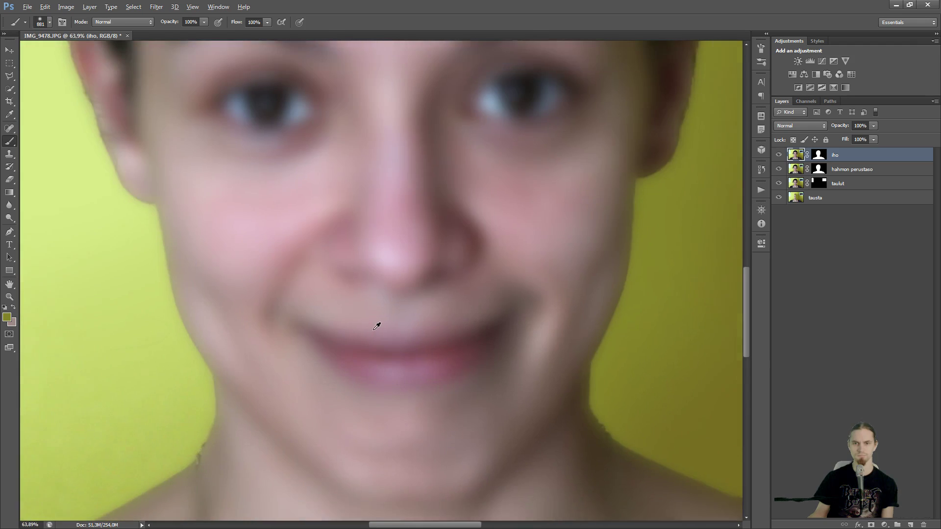
scroll(376, 326, "down", 1)
left_click_drag(416, 213, 517, 192)
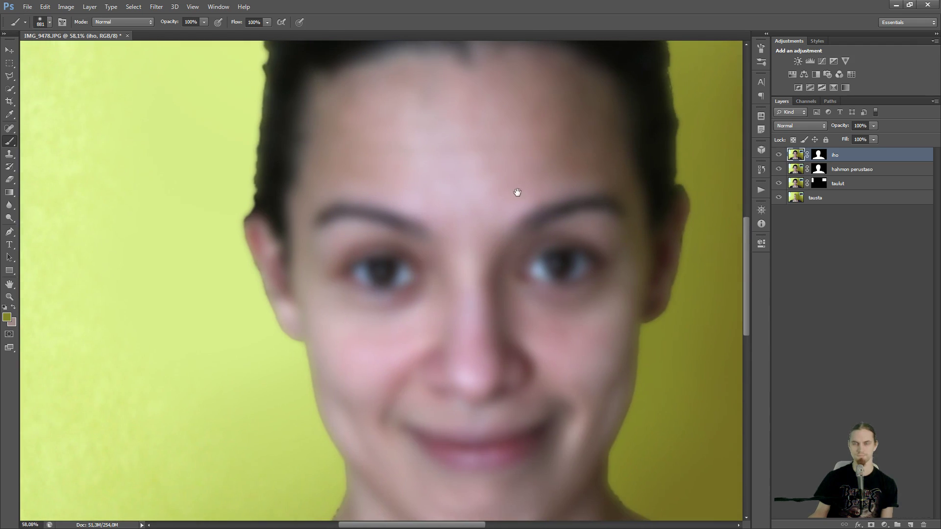
left_click_drag(491, 300, 384, 101)
left_click_drag(436, 411, 485, 356)
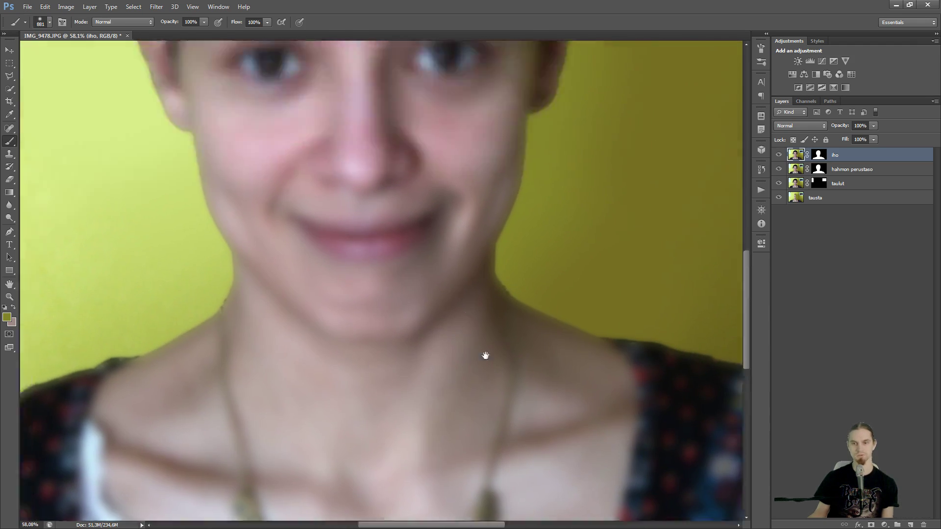
left_click_drag(436, 113, 487, 235)
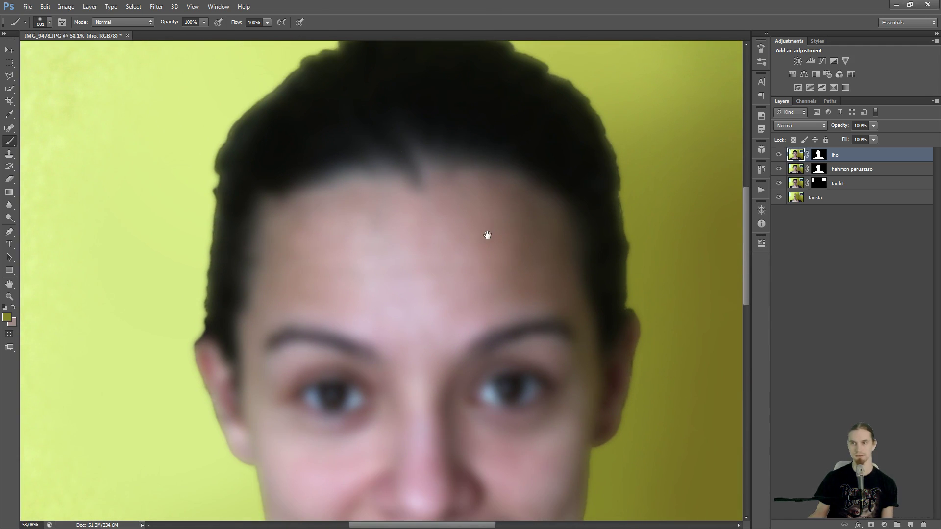
Target the iho layer's mask with the Brush tool, using black as the foreground colour and a brush size of 347.
left_click(819, 155)
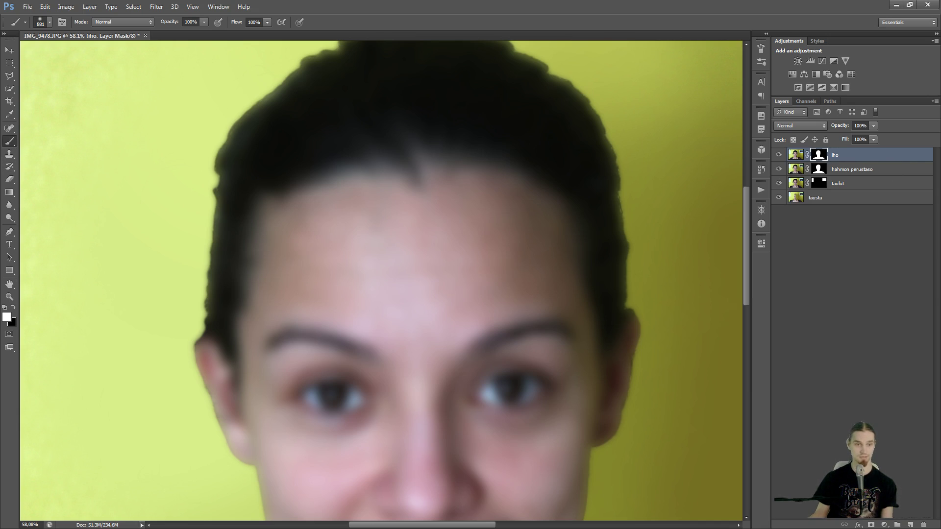
left_click(7, 317)
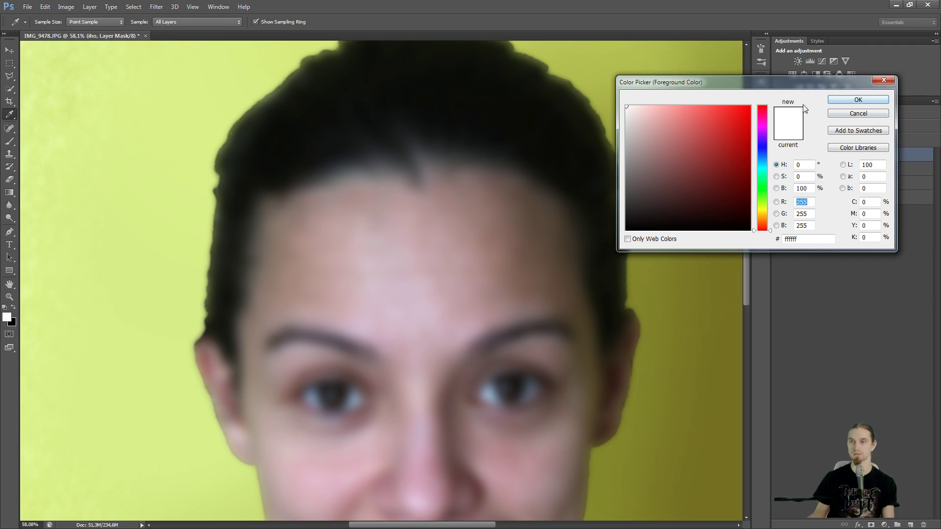
left_click(858, 100)
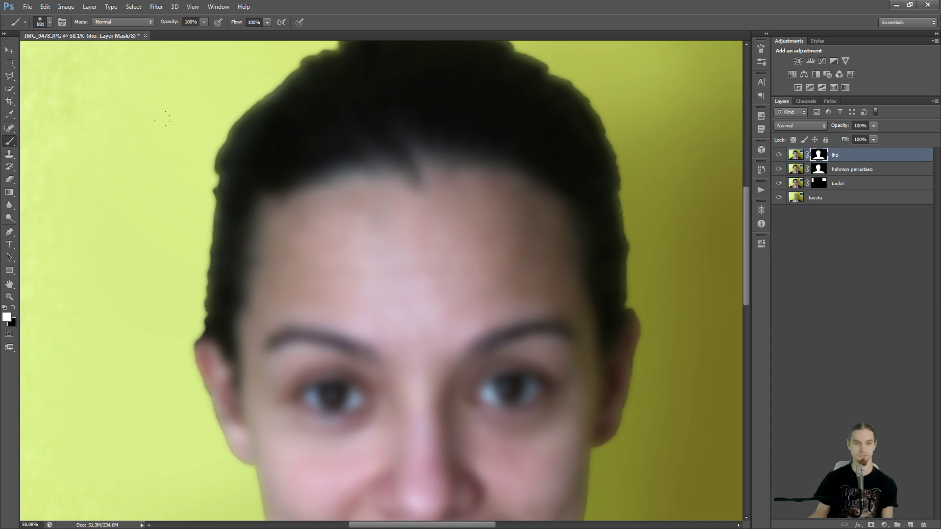
key("x")
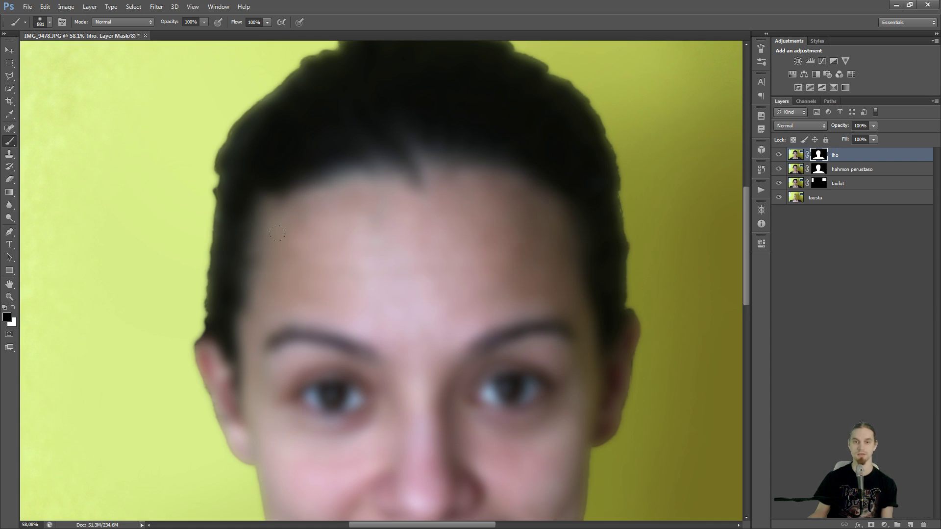
scroll(276, 233, "down", 4)
left_click_drag(454, 282, 482, 327)
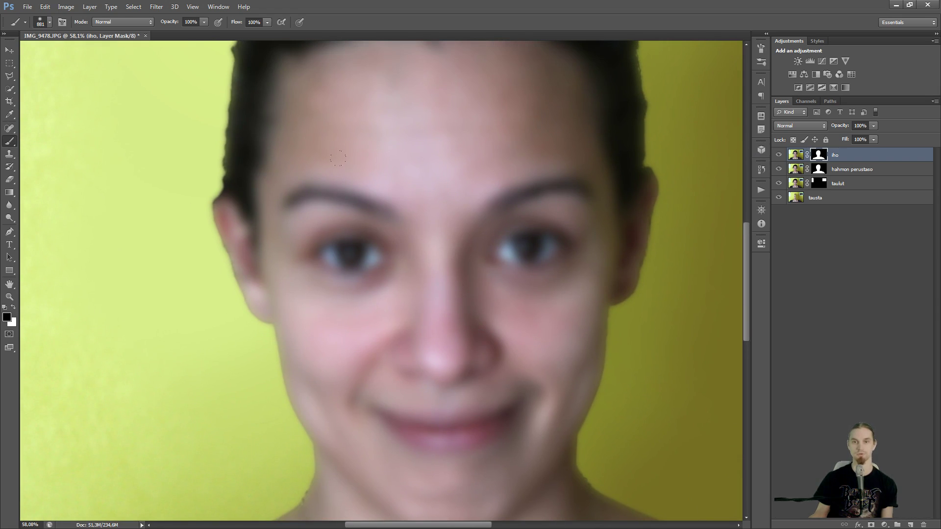
left_click_drag(378, 240, 332, 238)
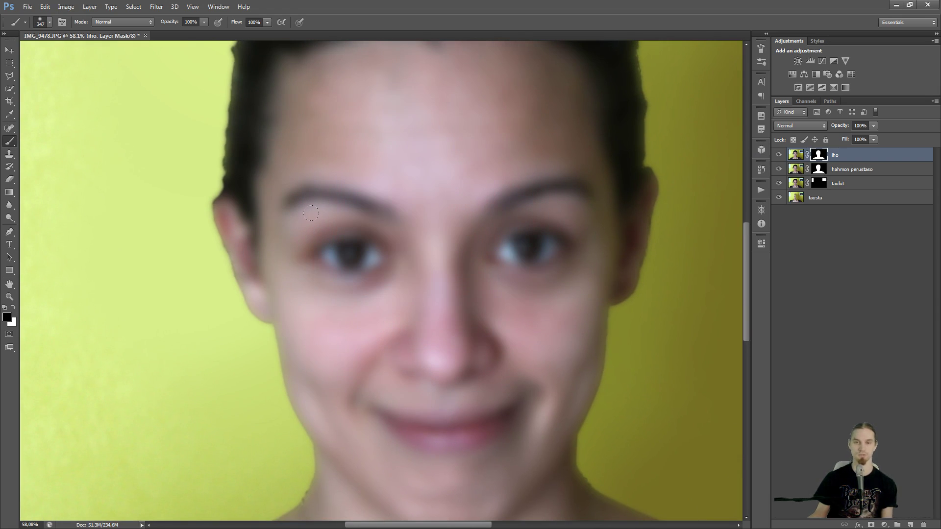
left_click_drag(444, 241, 421, 283)
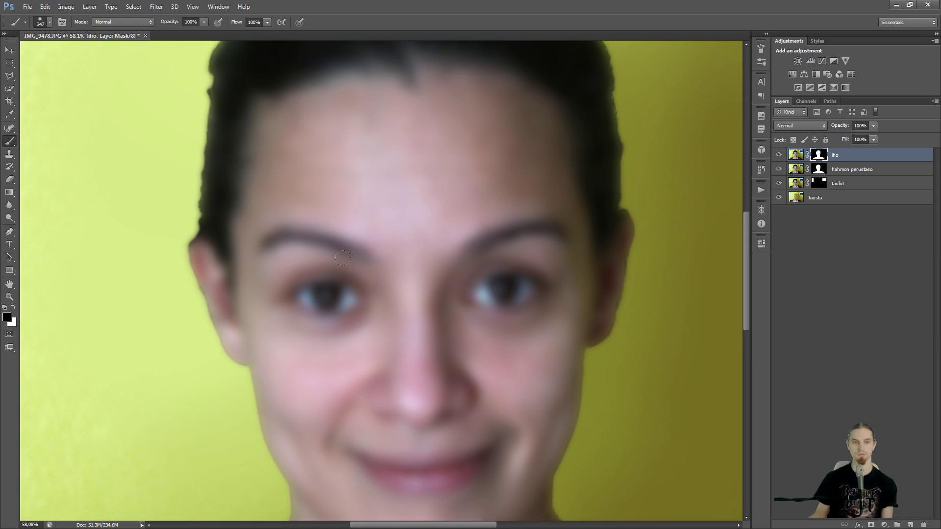
Paint black on the iho layer mask over both eyes and both eyebrows to uncover the sharp detail, with a brush size of 85 for the eyebrows.
key("x")
key("x")
key("x")
key("x")
key("x")
key("x")
key("x")
key("x")
mouse_move(324, 298)
left_mouse_down()
mouse_move(301, 300)
mouse_move(326, 283)
mouse_move(284, 283)
mouse_move(336, 288)
mouse_move(273, 287)
left_mouse_up()
mouse_move(489, 271)
left_mouse_down()
mouse_move(498, 294)
mouse_move(526, 286)
mouse_move(489, 285)
left_mouse_up()
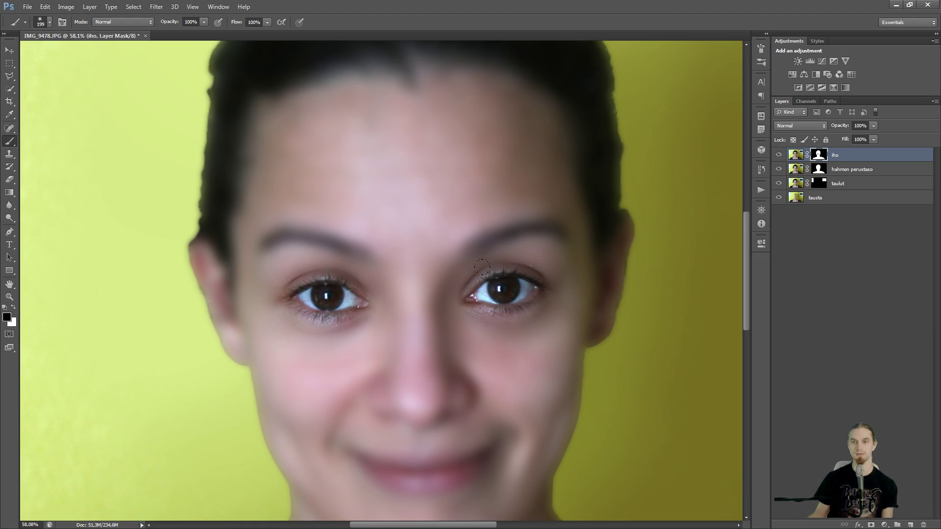
mouse_move(503, 297)
left_mouse_down()
mouse_move(492, 301)
mouse_move(484, 290)
left_mouse_up()
mouse_move(464, 248)
left_mouse_down()
mouse_move(526, 226)
mouse_move(569, 242)
left_mouse_up()
mouse_move(369, 255)
left_mouse_down()
mouse_move(290, 234)
mouse_move(261, 249)
left_mouse_up()
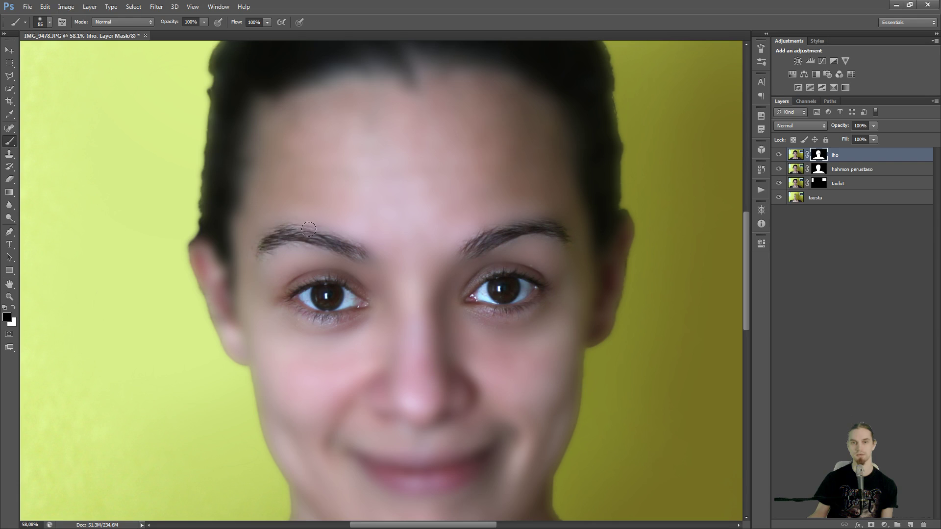
Paint black on the iho layer mask over the lips and nostrils with the size 85 brush.
left_click_drag(391, 328, 393, 244)
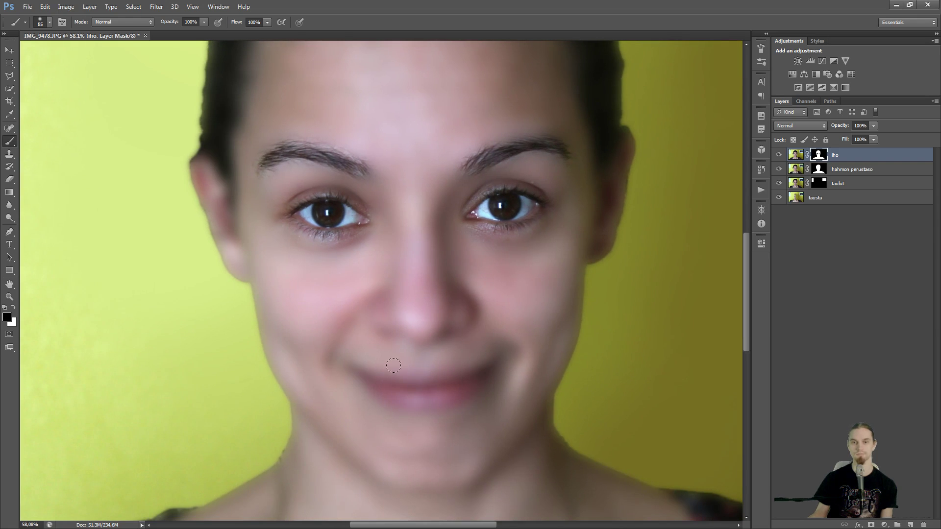
mouse_move(358, 372)
left_mouse_down()
mouse_move(410, 402)
mouse_move(436, 399)
left_mouse_up()
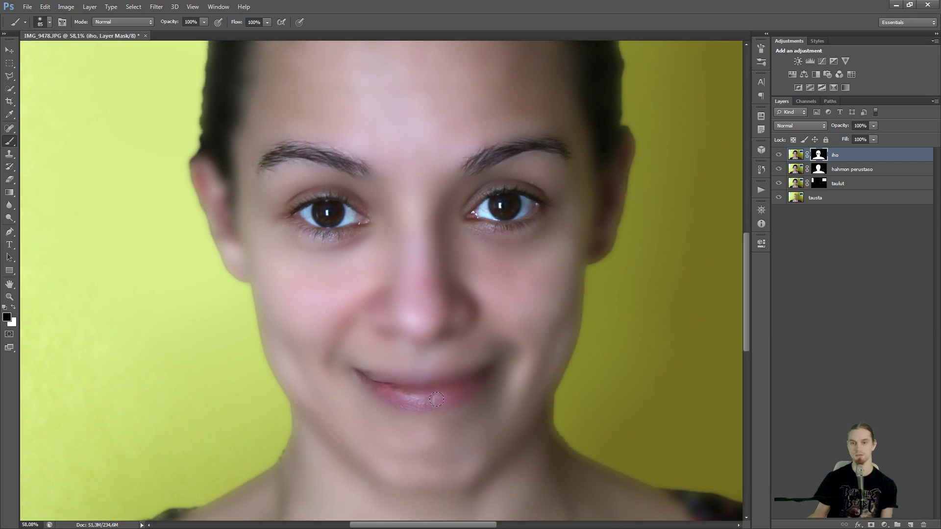
mouse_move(483, 371)
left_mouse_down()
mouse_move(406, 386)
mouse_move(362, 375)
left_mouse_up()
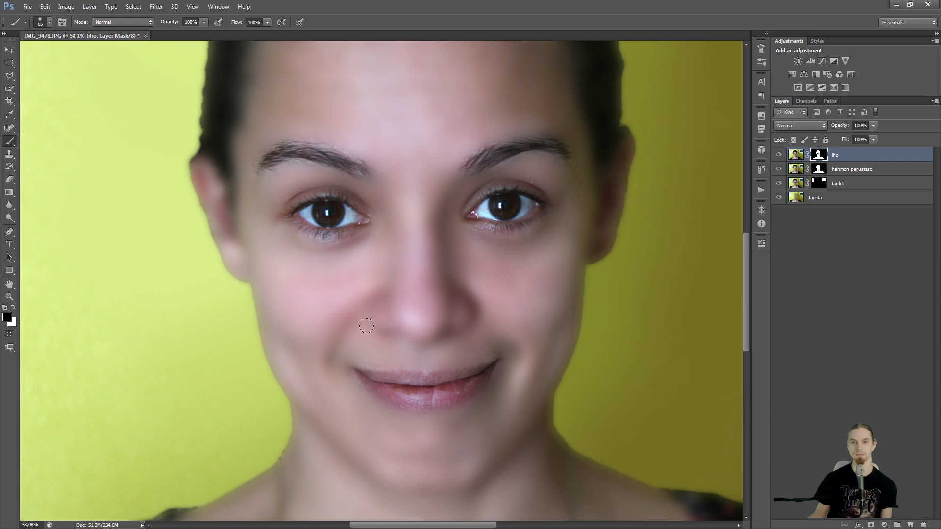
mouse_move(385, 331)
left_mouse_down()
mouse_move(443, 335)
mouse_move(439, 326)
left_mouse_up()
Paint black on the iho layer mask over all the hair down to the hairline, enlarging the brush to 202.
scroll(397, 225, "up", 5)
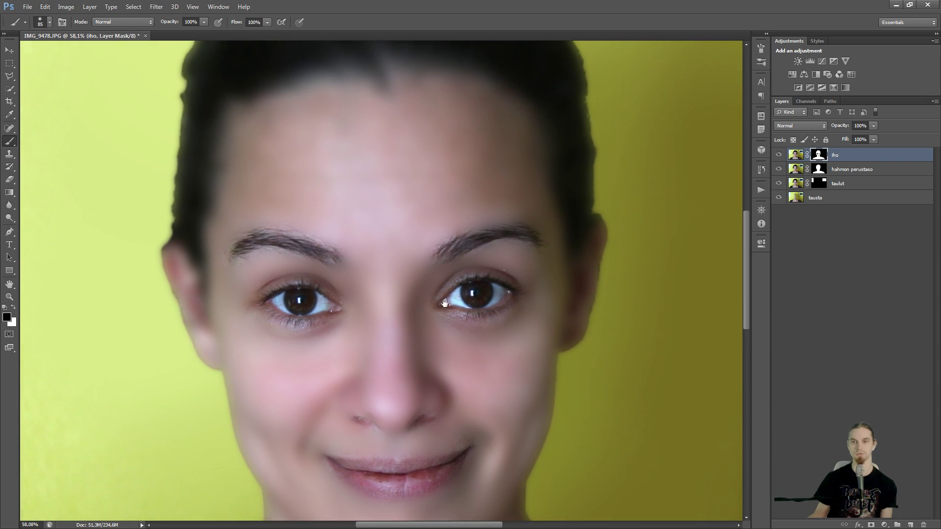
right_click(347, 152, "alt")
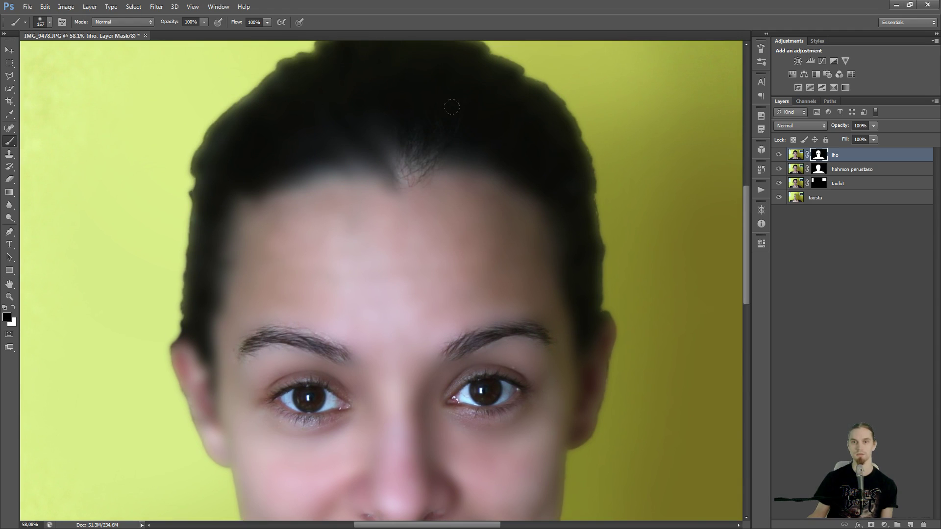
right_click(563, 130, "alt")
scroll(573, 147, "up", 3)
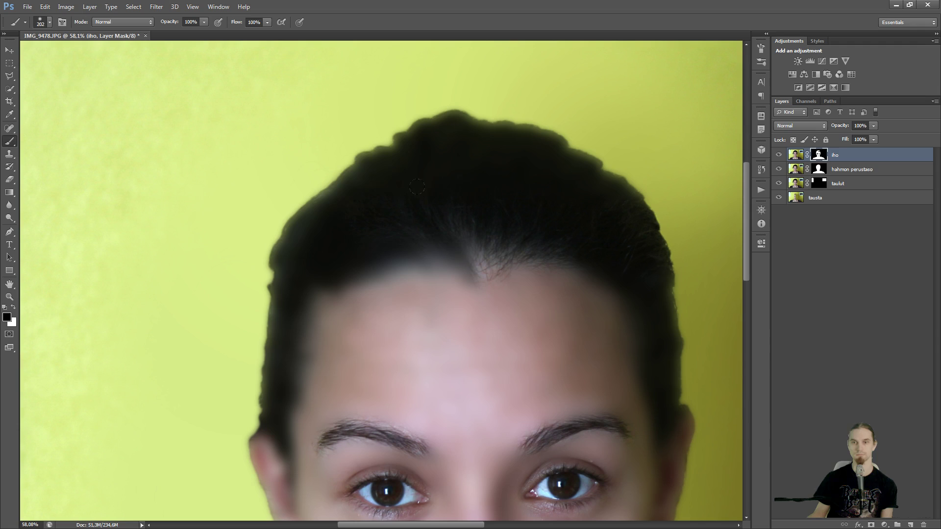
mouse_move(398, 167)
left_mouse_down()
mouse_move(297, 190)
mouse_move(247, 296)
mouse_move(258, 332)
mouse_move(274, 277)
mouse_move(250, 401)
left_mouse_up()
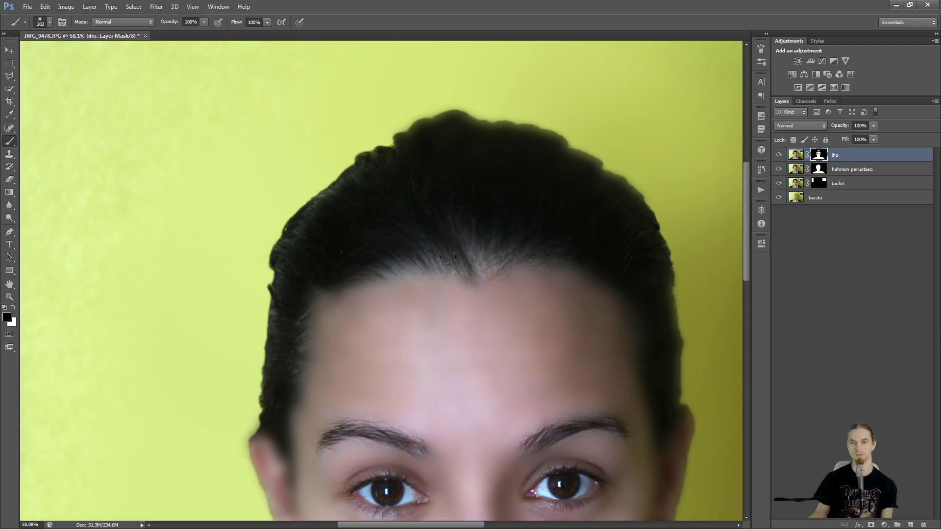
left_click_drag(663, 306, 519, 187)
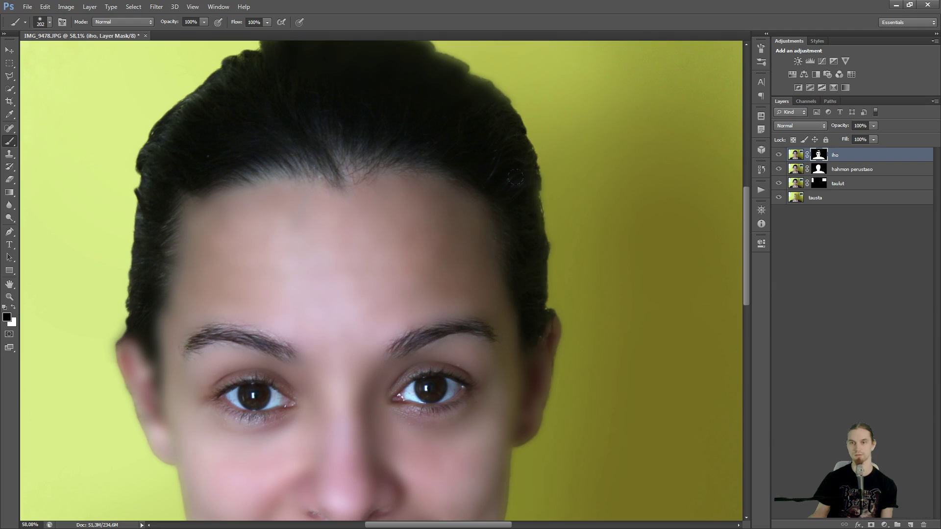
left_click_drag(435, 154, 540, 216)
mouse_move(611, 160)
left_mouse_down()
mouse_move(592, 118)
mouse_move(326, 95)
left_mouse_up()
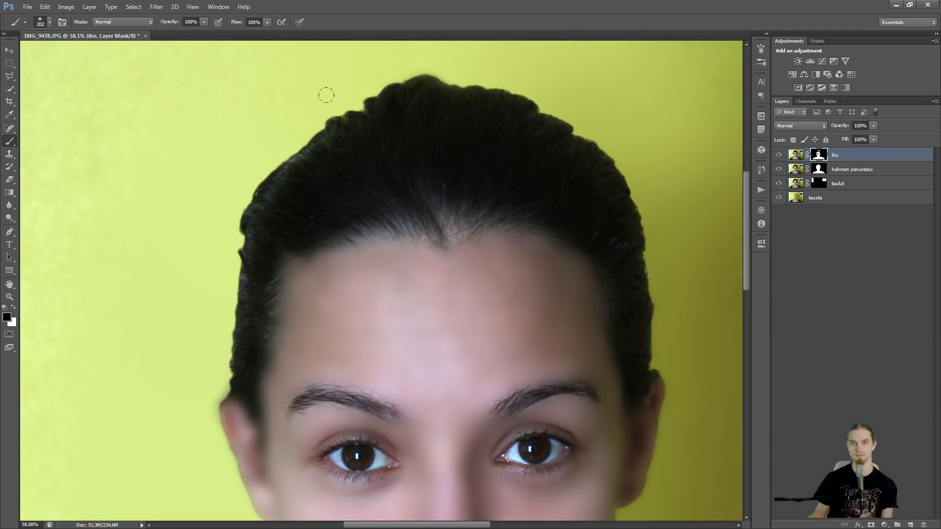
Paint black on the iho layer mask over the inner detail of both ears with a brush size of 99.
left_click_drag(289, 273, 330, 153)
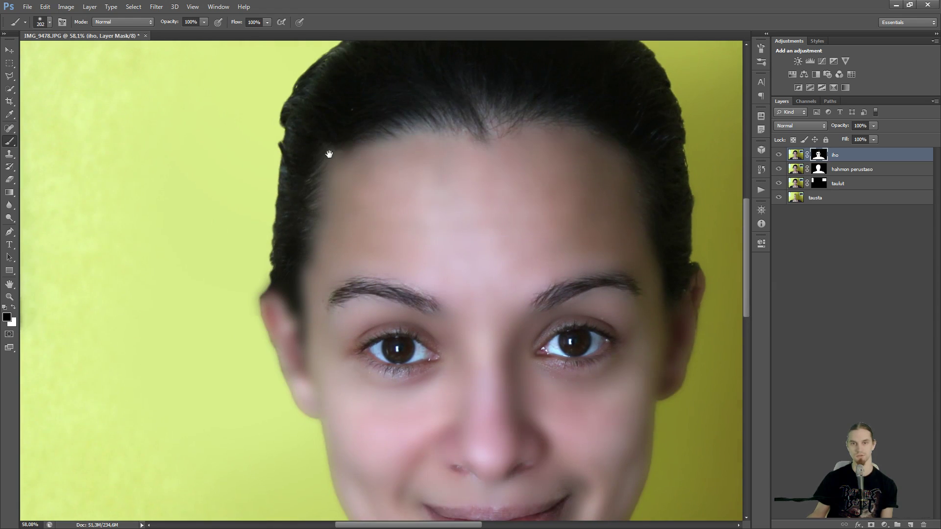
left_click_drag(313, 248, 310, 204)
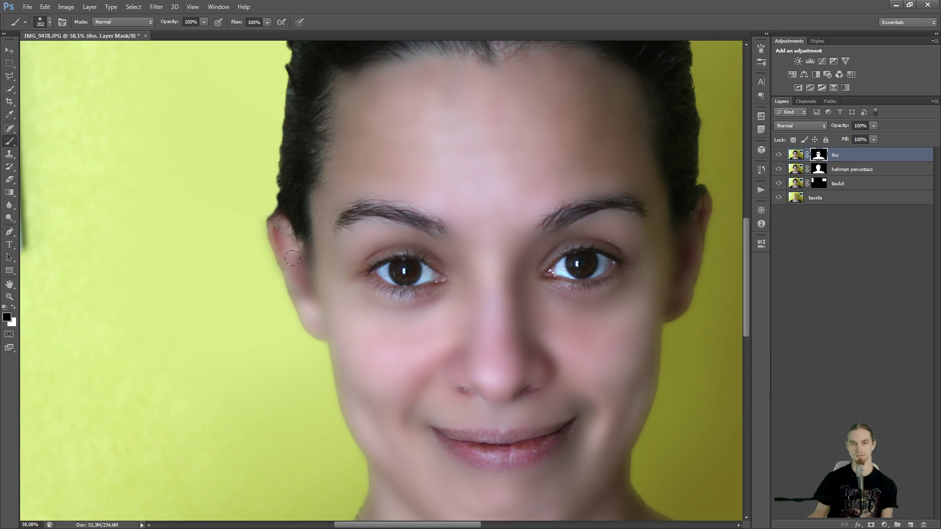
left_click_drag(307, 263, 294, 267, "alt")
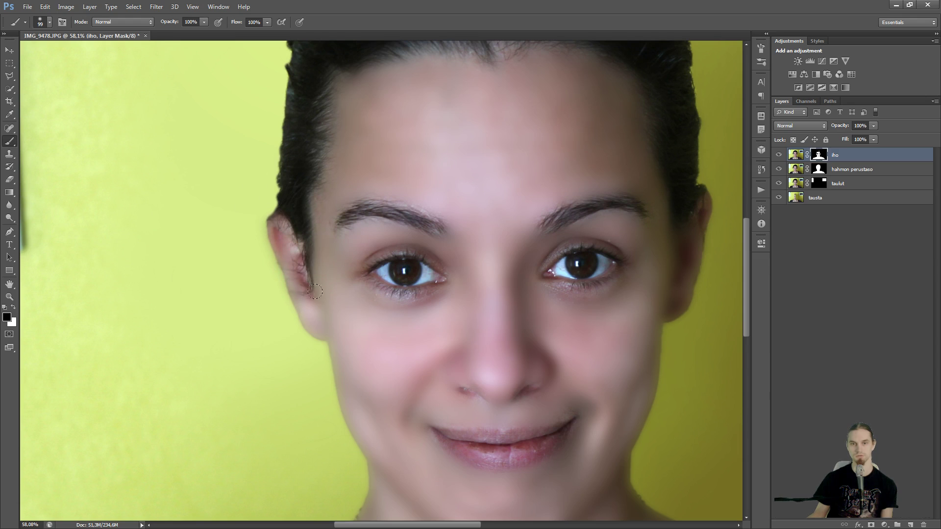
scroll(450, 308, "right", 5)
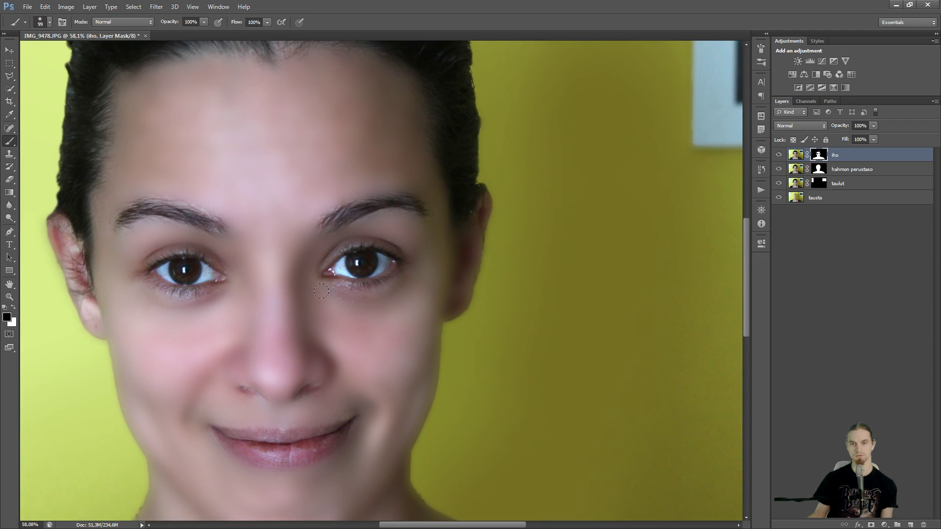
mouse_move(459, 283)
left_mouse_down()
mouse_move(474, 211)
mouse_move(453, 280)
left_mouse_up()
left_click_drag(322, 293, 431, 237)
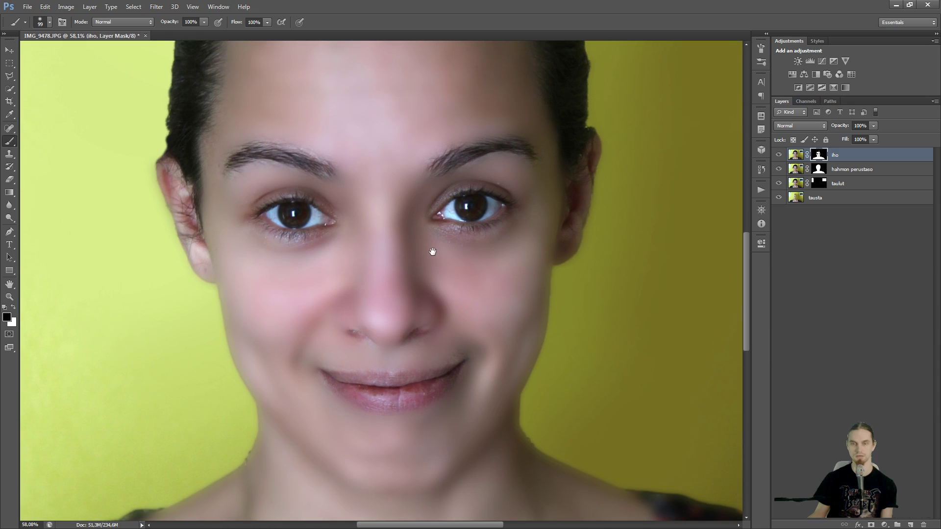
Paint black on the iho layer mask along the smile line and cheek crease on the face's lit side with a size 53 brush.
left_click_drag(364, 392, 399, 290)
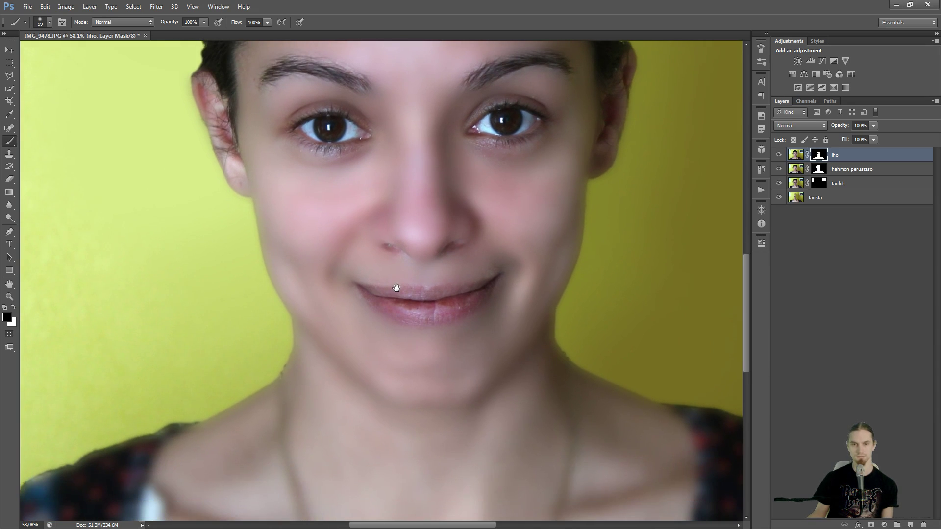
scroll(360, 271, "up", 2)
left_click_drag(270, 303, 265, 303)
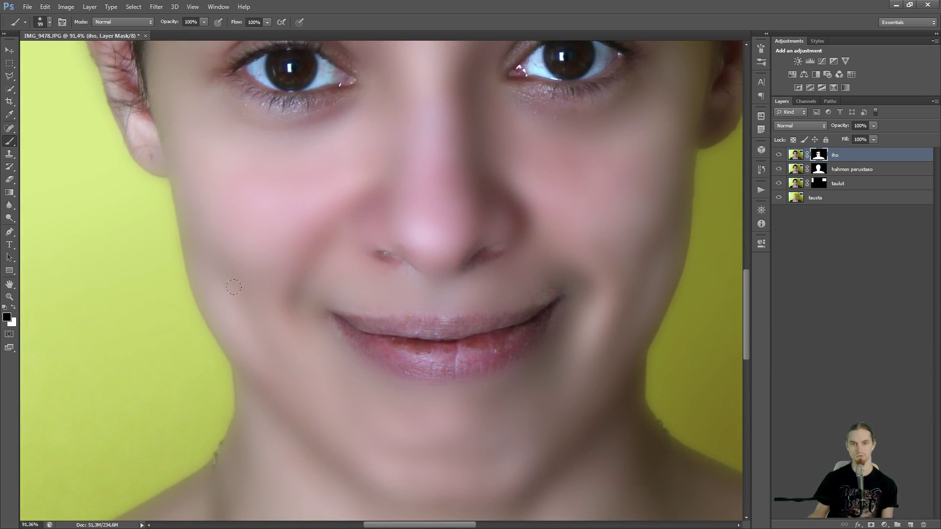
mouse_move(301, 278)
left_mouse_down()
mouse_move(293, 311)
mouse_move(308, 334)
mouse_move(286, 294)
left_mouse_up()
key("x")
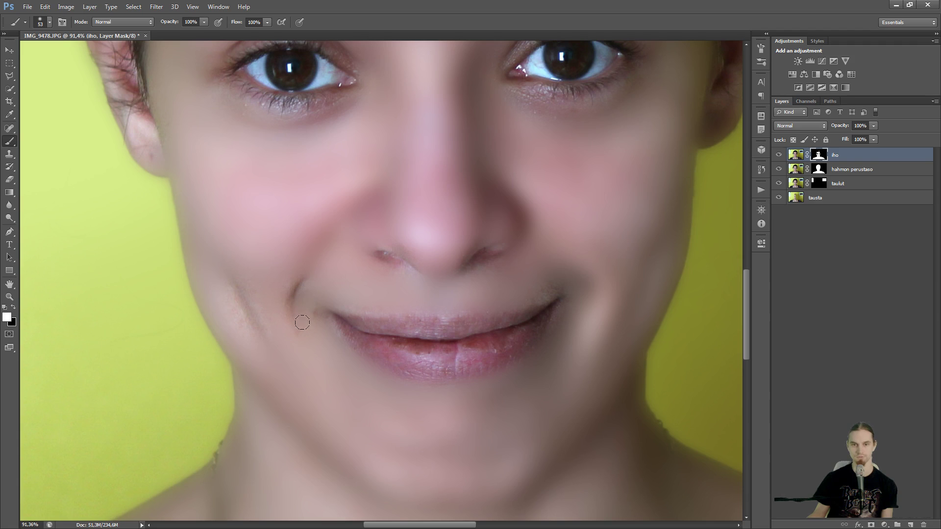
scroll(309, 297, "up", 5)
key("x")
mouse_move(314, 267)
left_mouse_down()
mouse_move(272, 306)
mouse_move(322, 374)
left_mouse_up()
left_click_drag(325, 245, 392, 184)
scroll(347, 333, "down", 4)
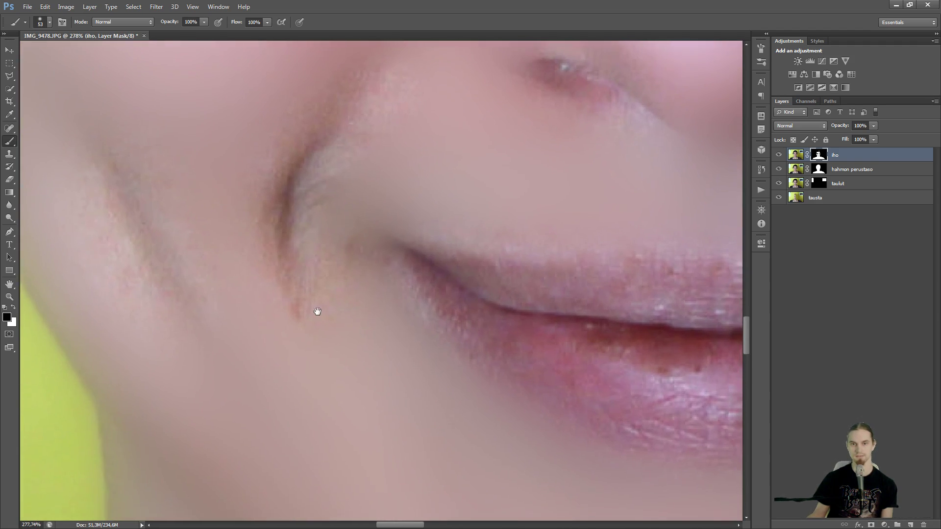
Paint white on the mask along both sides of these creases to narrow them to thin lines.
key("x")
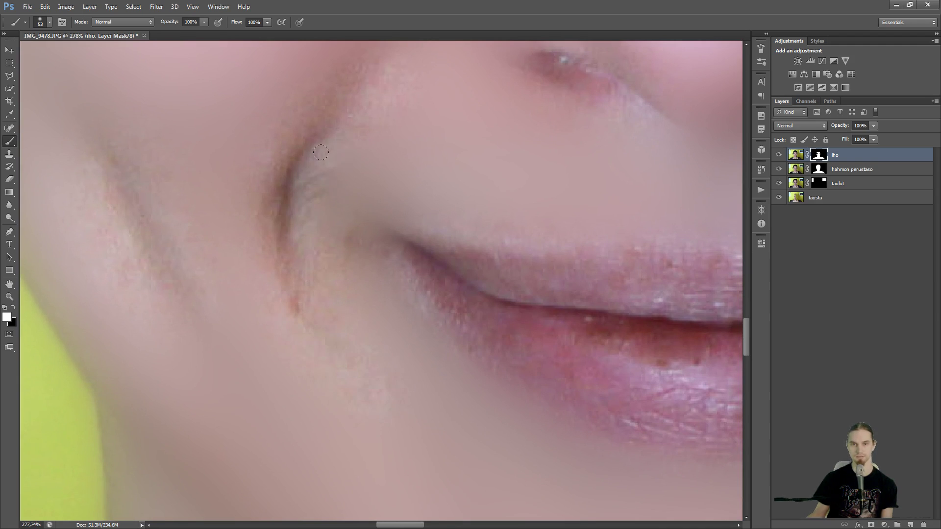
mouse_move(321, 152)
left_mouse_down()
mouse_move(301, 200)
mouse_move(310, 241)
left_mouse_up()
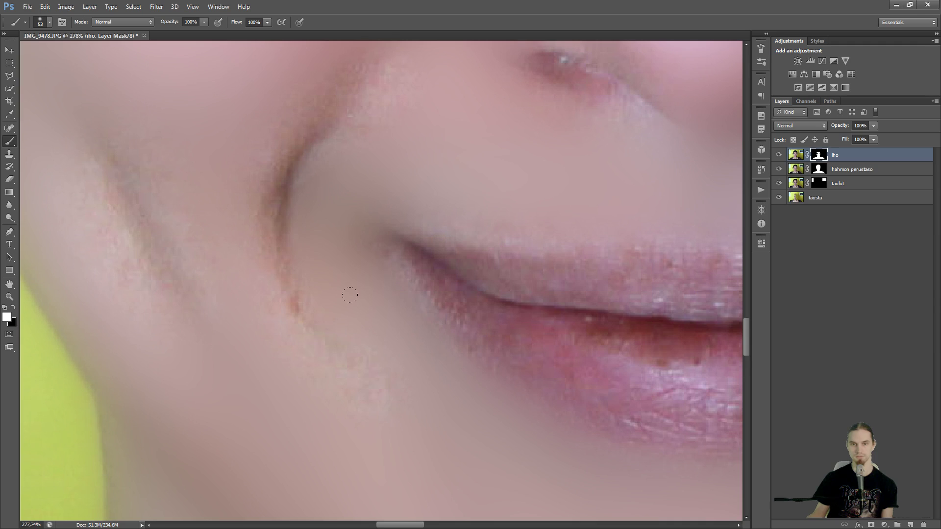
scroll(385, 71, "up", 3)
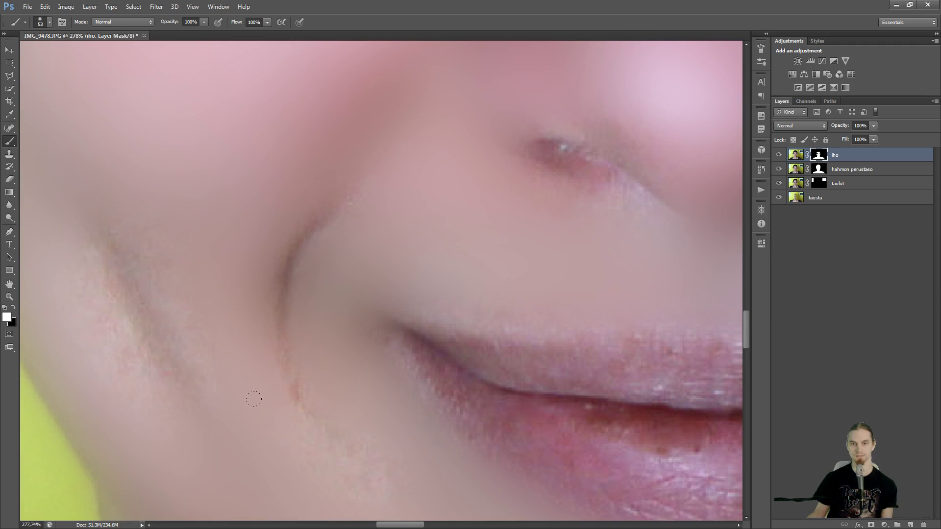
left_click_drag(254, 399, 219, 309)
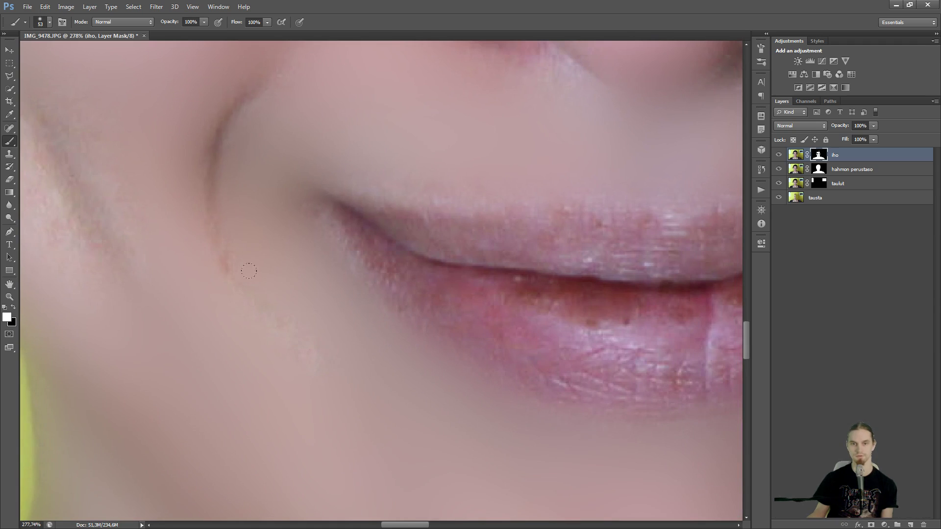
mouse_move(94, 201)
left_mouse_down()
mouse_move(441, 388)
mouse_move(424, 228)
left_mouse_up()
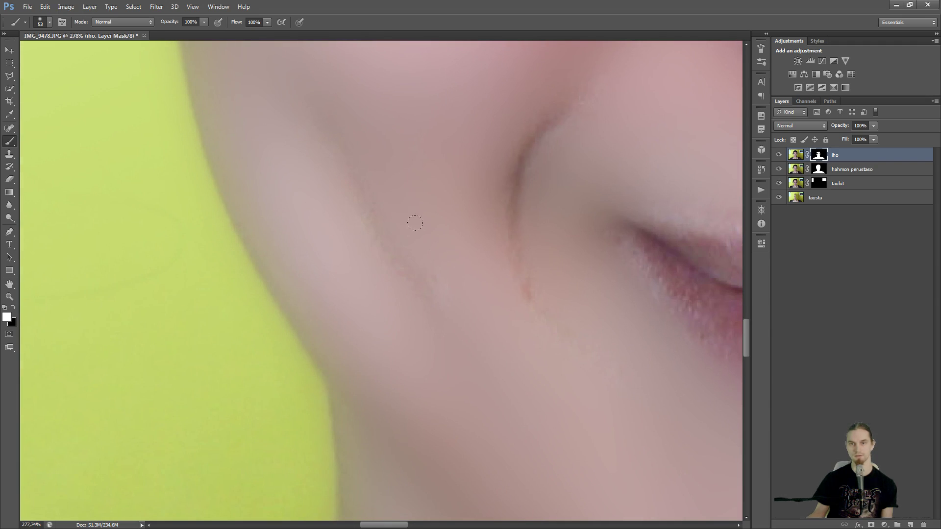
scroll(447, 266, "down", 5)
scroll(505, 216, "up", 5)
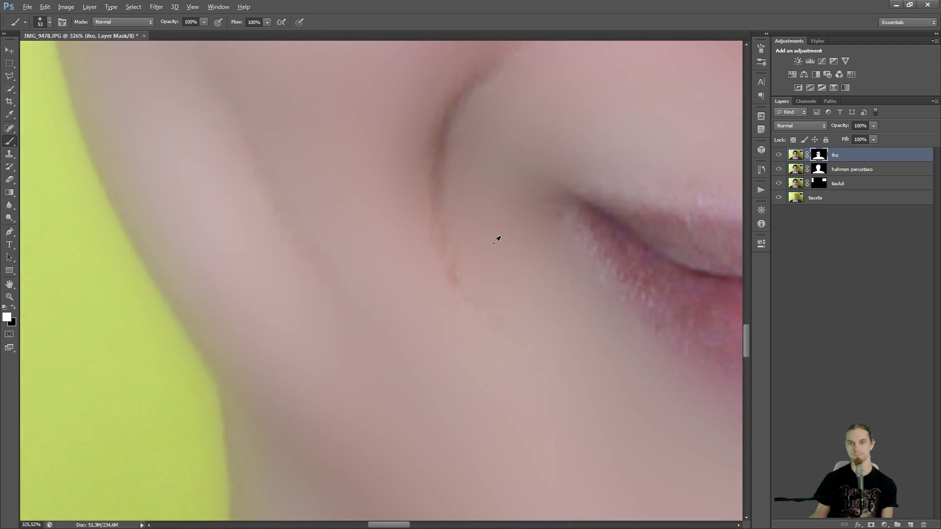
scroll(498, 238, "down", 1)
scroll(498, 274, "down", 4)
scroll(431, 311, "up", 5)
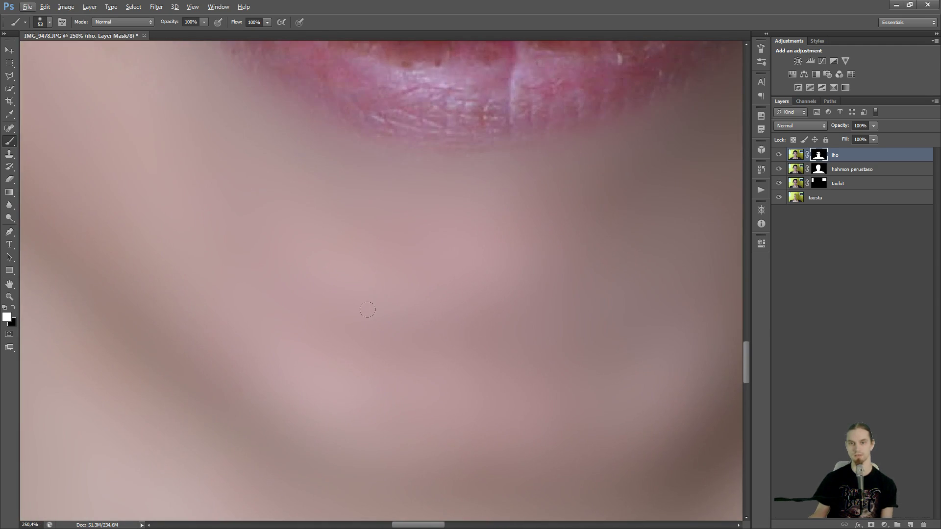
Paint black over the smile line beside the mouth corner on the shaded side, and trim its edges with white.
key("x")
scroll(516, 245, "down", 6)
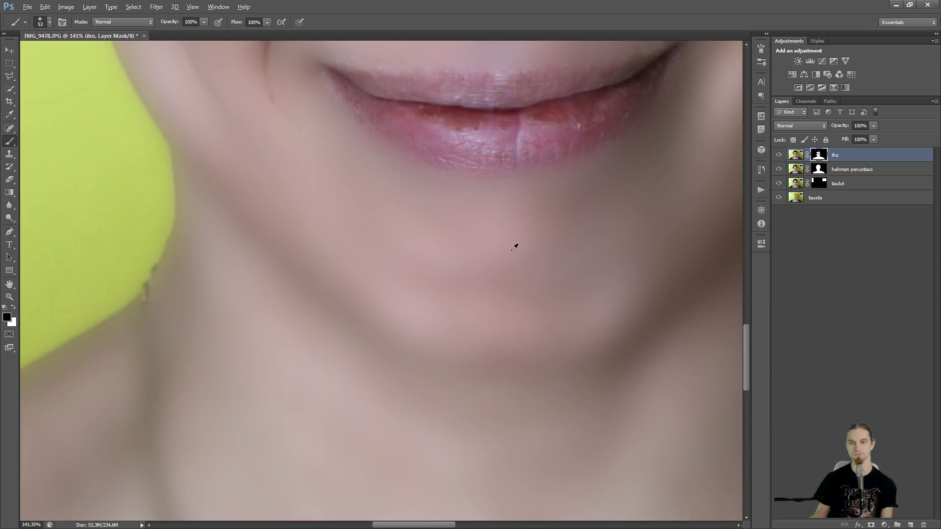
scroll(509, 252, "up", 3)
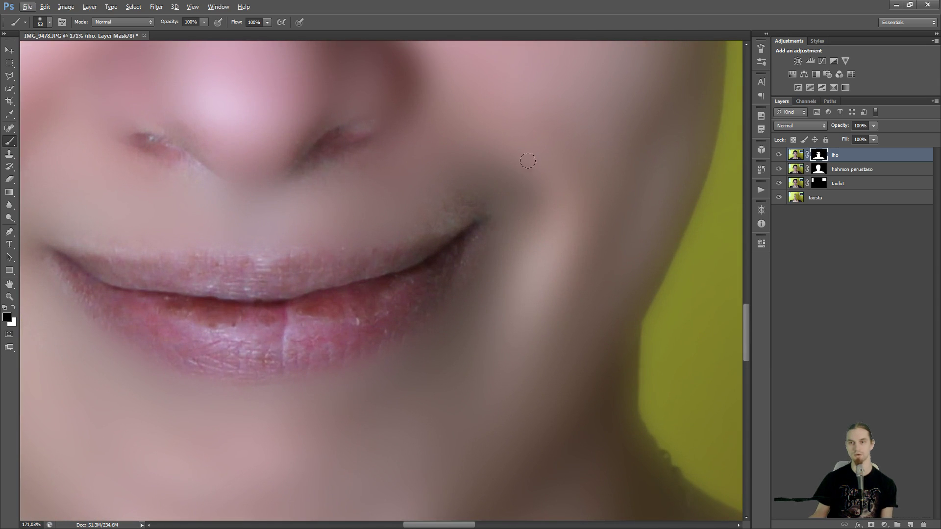
mouse_move(531, 182)
left_mouse_down()
mouse_move(548, 221)
mouse_move(539, 265)
mouse_move(554, 230)
left_mouse_up()
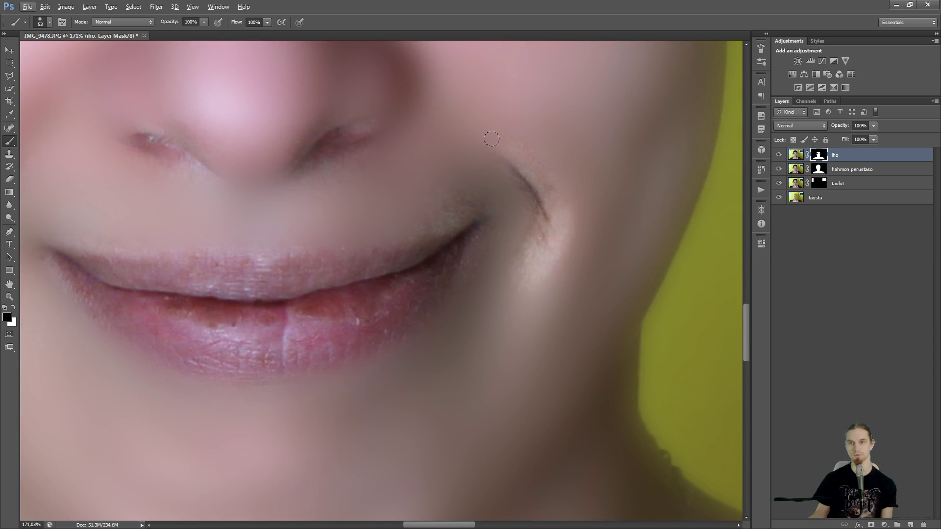
key("x")
mouse_move(550, 188)
left_mouse_down()
mouse_move(554, 213)
mouse_move(531, 273)
mouse_move(505, 279)
left_mouse_up()
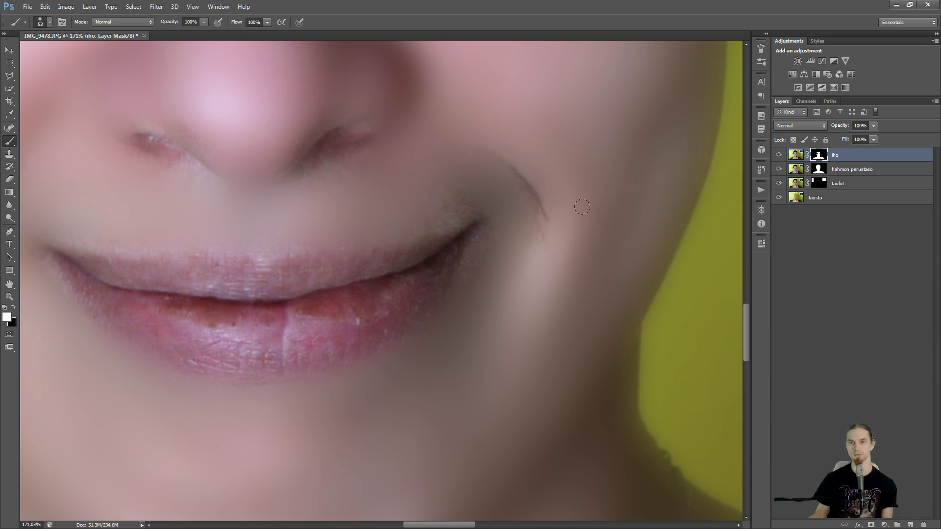
Paint black along the outer crease of the shaded cheek, and trim it to a thin line with white.
left_click_drag(582, 207, 315, 193)
key("x")
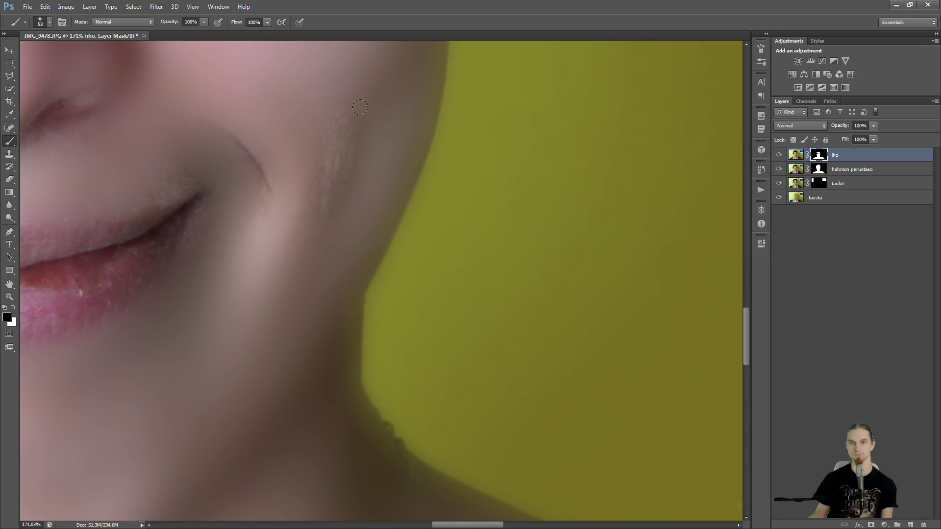
left_click_drag(360, 107, 354, 189)
key("x")
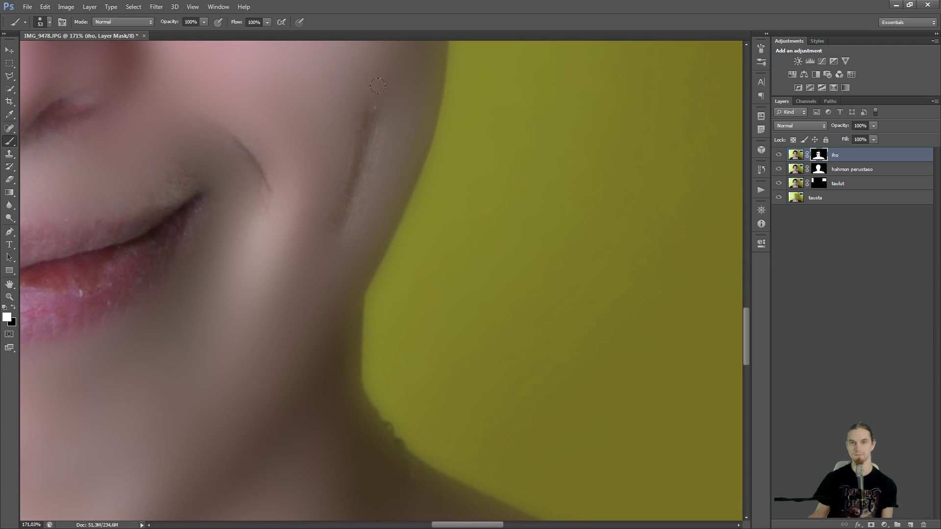
key("x")
left_click_drag(375, 81, 370, 139)
key("x")
key("x")
key("x")
Paint black along the nostril wing's outline on the shaded side of the nose, and clean up its edges with white.
key("space")
left_click_drag(261, 198, 587, 231)
left_click_drag(456, 216, 541, 260)
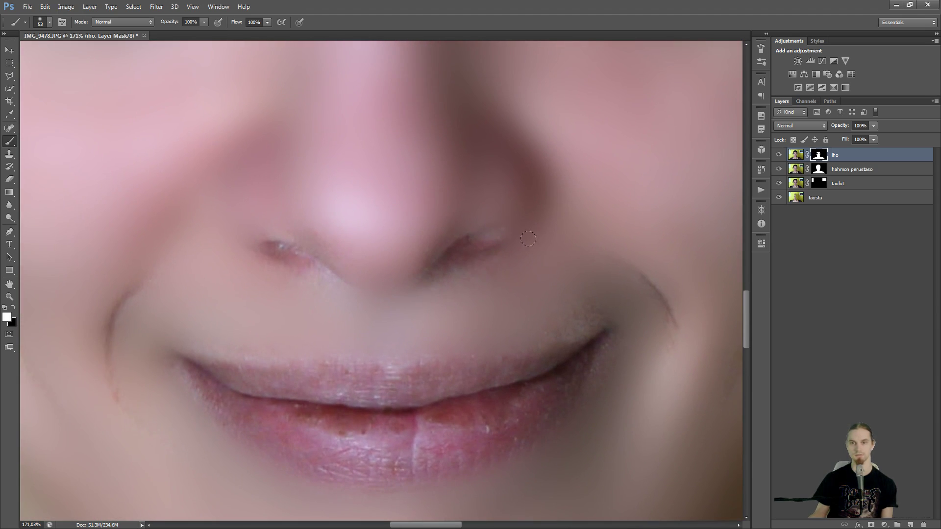
key("x")
key("space")
mouse_move(476, 111)
left_mouse_down()
mouse_move(527, 263)
mouse_move(490, 197)
mouse_move(488, 113)
mouse_move(471, 108)
mouse_move(475, 256)
left_mouse_up()
key("x")
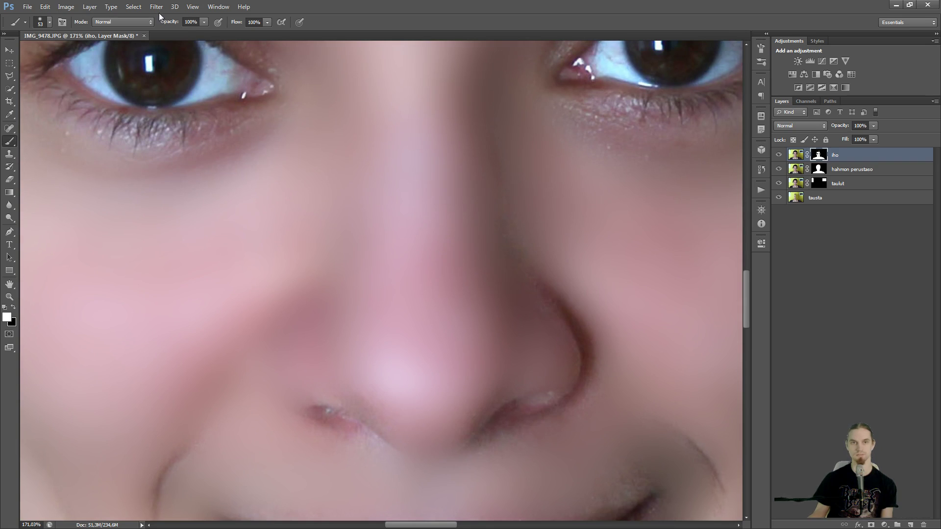
Paint black along the nostril wing's outline on the lit side of the nose, and trim it with white.
scroll(368, 281, "down", 1)
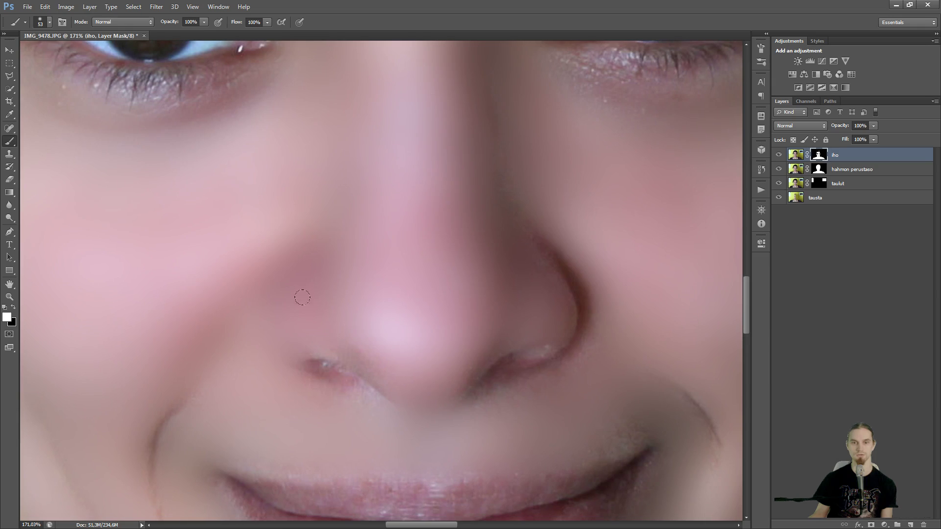
key("x")
key("x")
key("x")
left_click_drag(284, 265, 321, 235)
key("x")
Try painting black along the lit side of the nose bridge, and cover the stroke again with white.
scroll(317, 295, "up", 2)
key("x")
left_click_drag(317, 295, 324, 253)
scroll(340, 165, "up", 2)
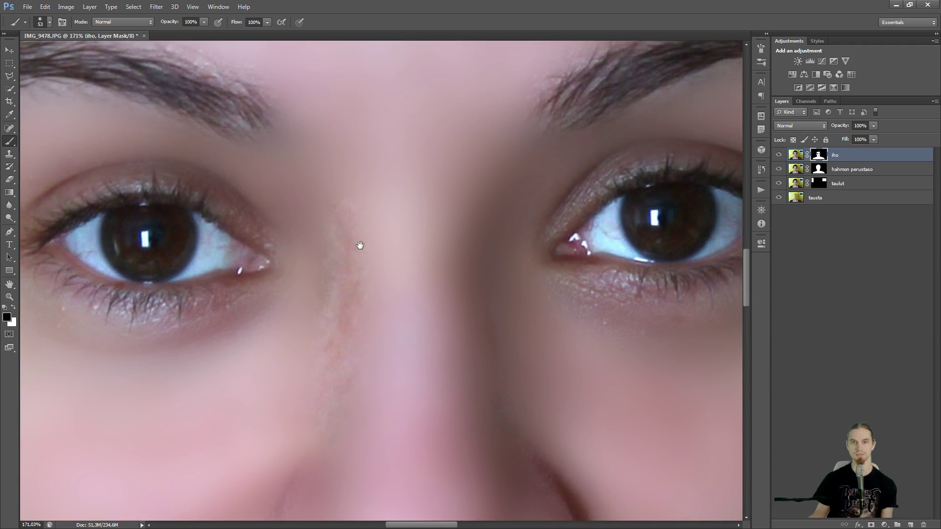
key("x")
mouse_move(340, 175)
left_mouse_down()
mouse_move(348, 289)
mouse_move(351, 199)
mouse_move(333, 351)
mouse_move(353, 358)
left_mouse_up()
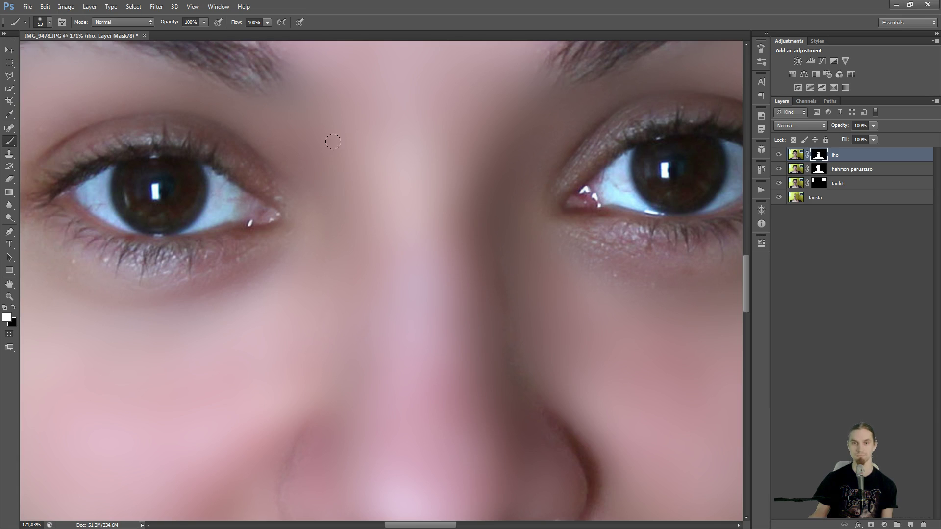
Paint black along the lit side of the nose bridge, and soften it with white at 12% brush opacity.
key("x")
left_click(205, 22)
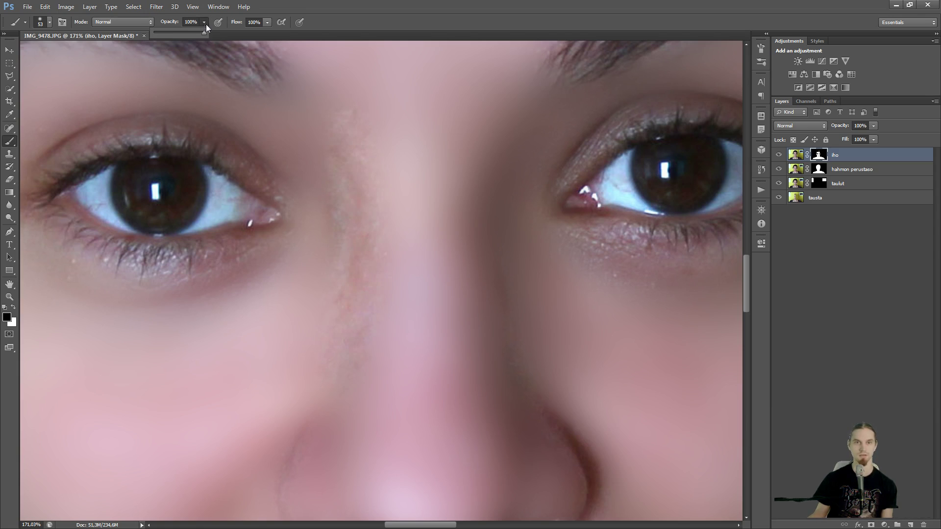
left_click_drag(169, 33, 161, 33)
key("x")
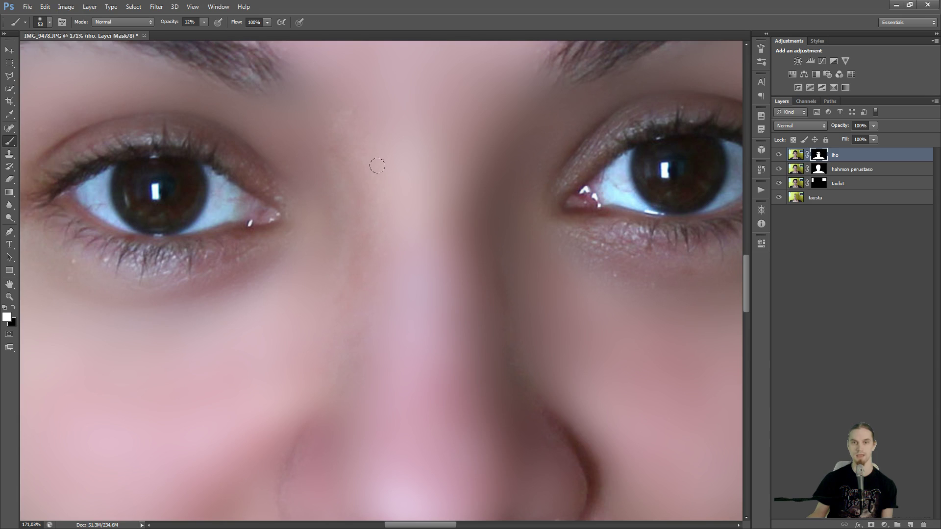
scroll(387, 254, "down", 5)
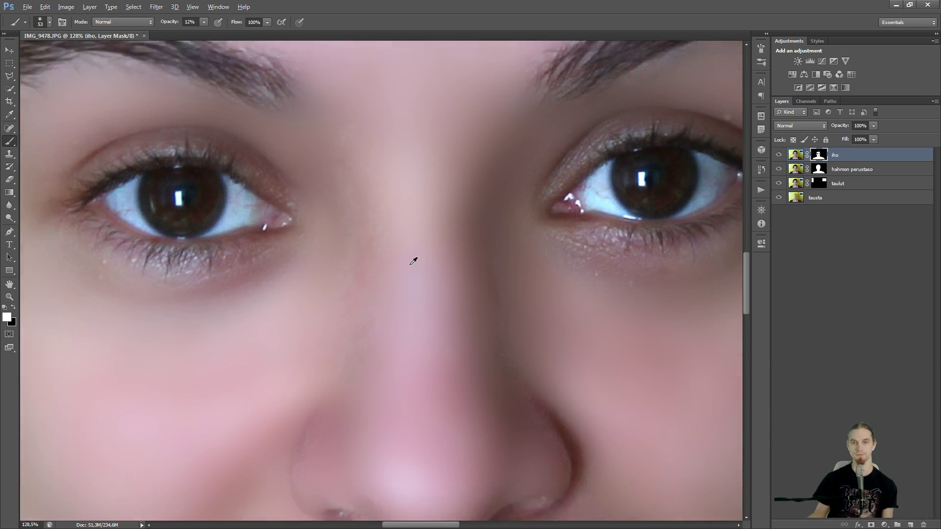
scroll(428, 358, "up", 3)
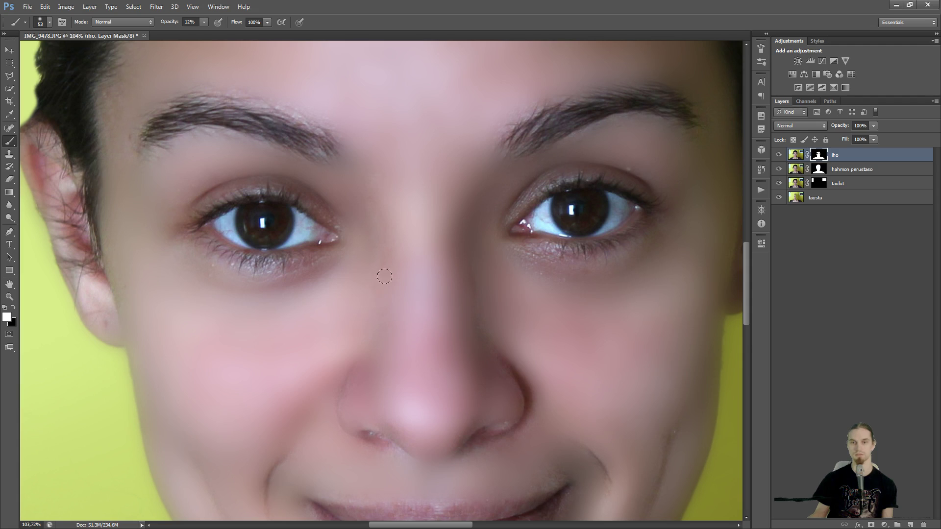
Set the brush opacity to 100% and paint white around the outer corner and underside of the eye on the lit side.
left_click(204, 23)
left_click_drag(205, 31, 267, 40)
left_click(360, 2)
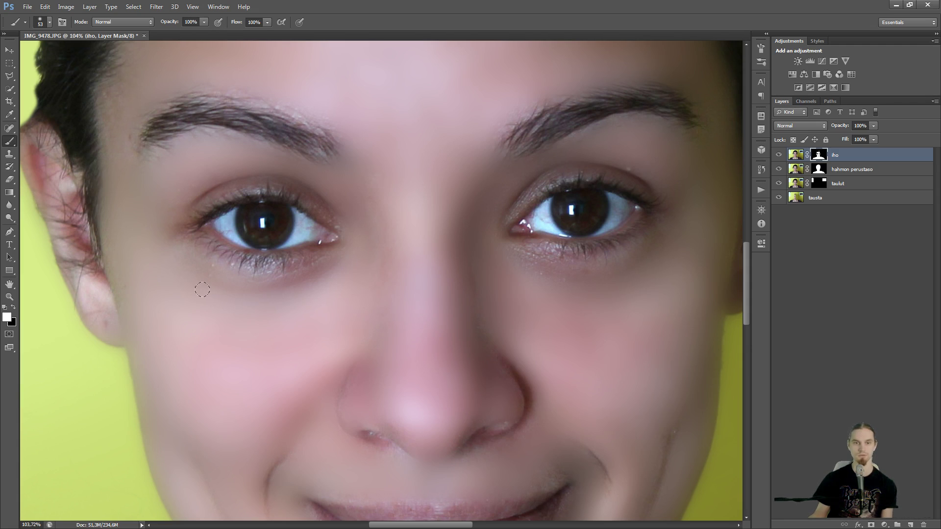
scroll(202, 290, "up", 5)
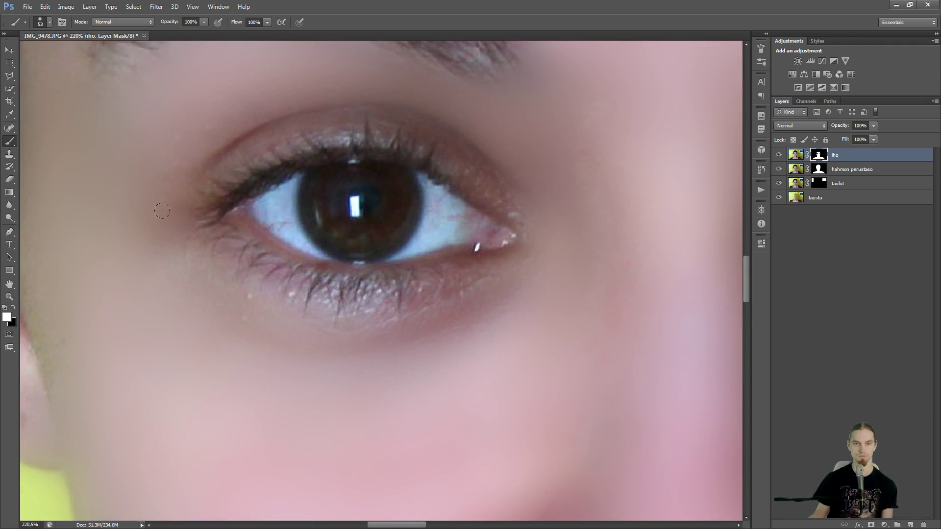
left_click_drag(174, 219, 181, 230)
key("x")
mouse_move(248, 346)
left_mouse_down()
mouse_move(353, 349)
mouse_move(341, 344)
left_mouse_up()
key("ctrl+z")
key("x")
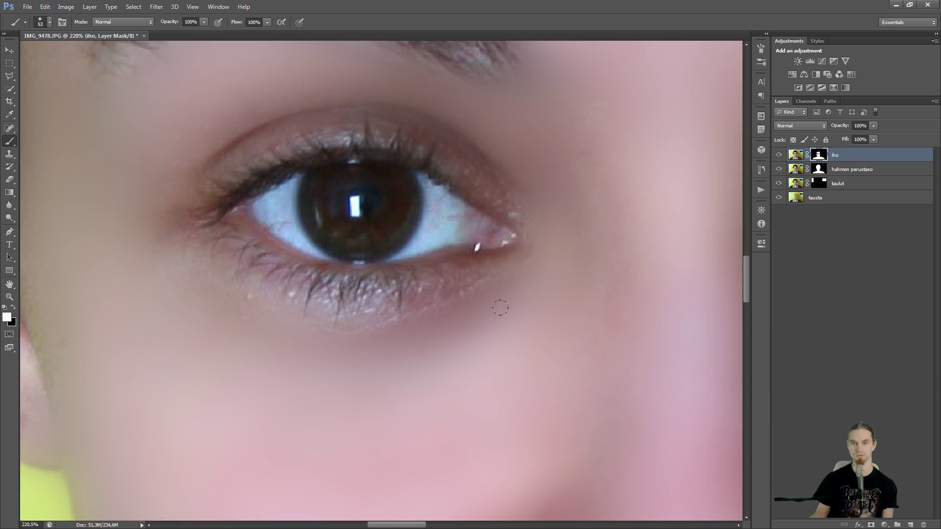
Paint black over that eye's lower lid and inner corner to uncover detail, trimming the edges with white.
key("x")
mouse_move(490, 303)
left_mouse_down()
mouse_move(397, 338)
mouse_move(224, 289)
left_mouse_up()
key("x")
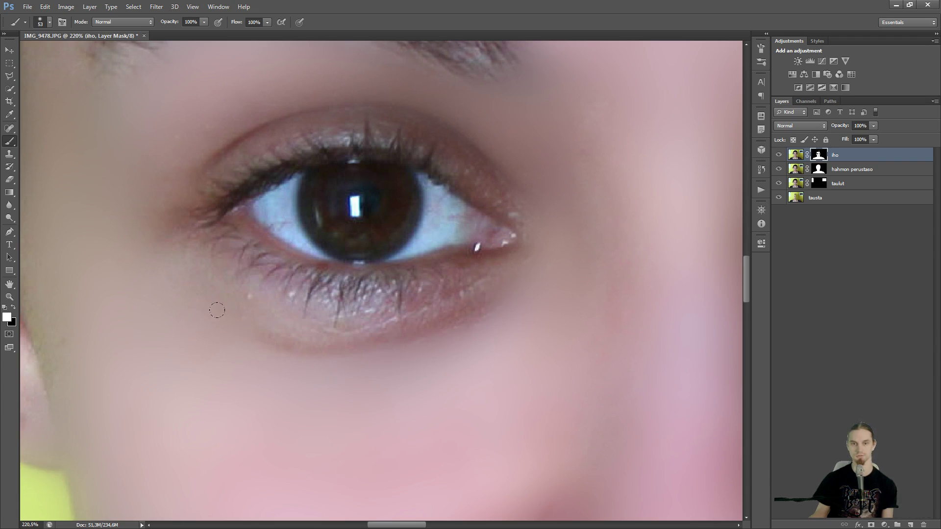
left_click_drag(267, 345, 336, 345)
key("x")
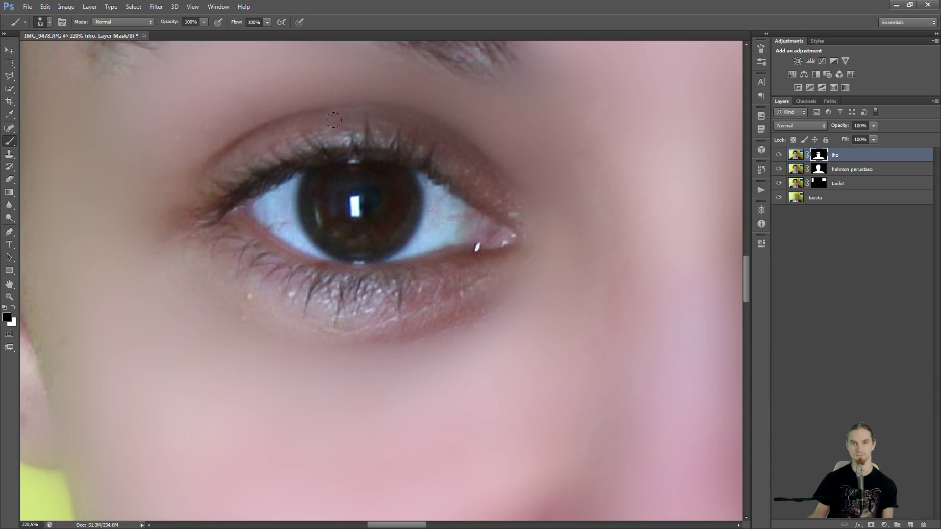
left_click_drag(556, 240, 519, 219)
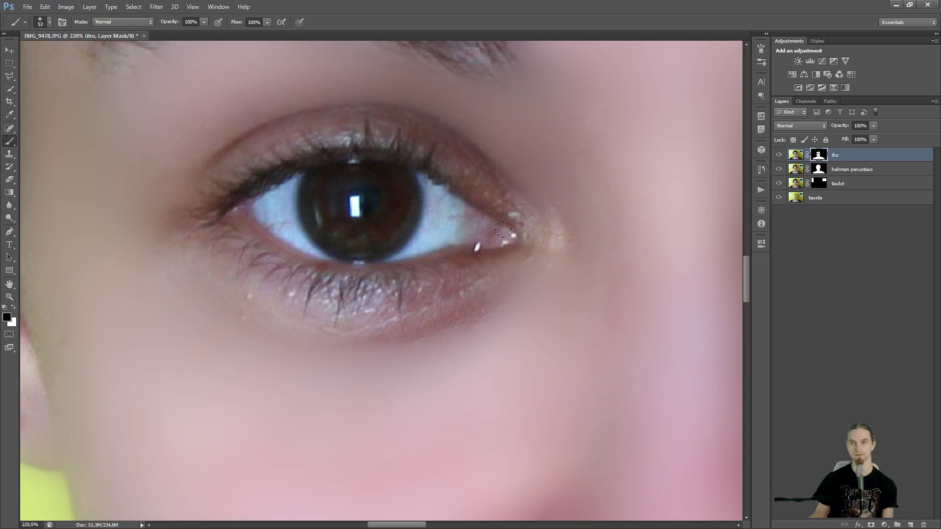
key("ctrl+z")
key("x")
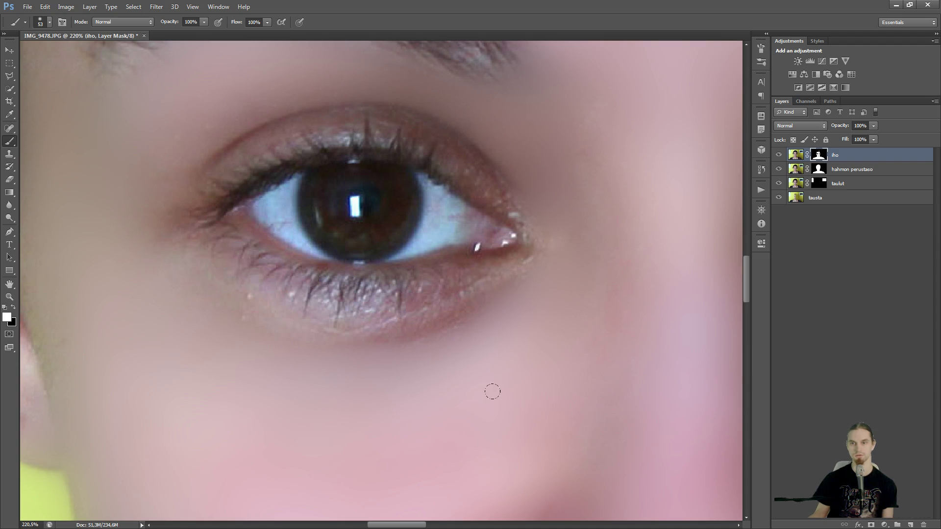
Paint white on the mask around the inner corner of the eye on the shaded side.
left_click_drag(545, 334, 239, 351)
left_click_drag(443, 355, 340, 438)
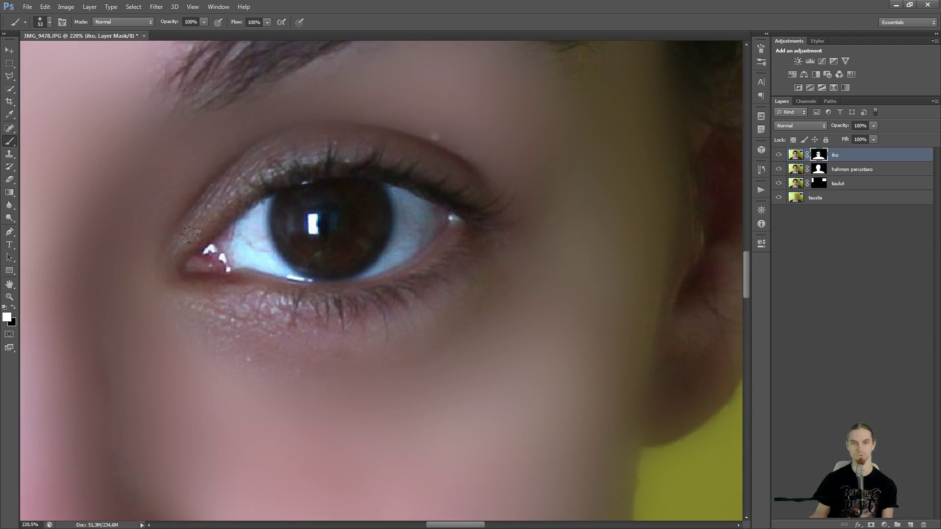
left_click_drag(189, 234, 166, 284)
left_click_drag(267, 414, 152, 483)
left_click_drag(281, 391, 361, 98)
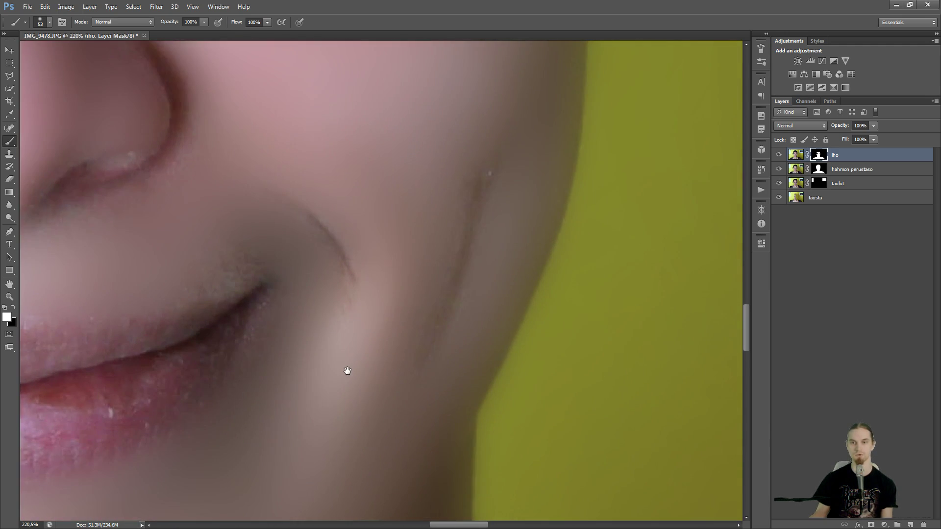
Paint white on the iho mask over the lower lip to smooth its texture.
left_click_drag(310, 367, 471, 49)
left_click_drag(379, 343, 403, 424)
left_click_drag(286, 257, 438, 401)
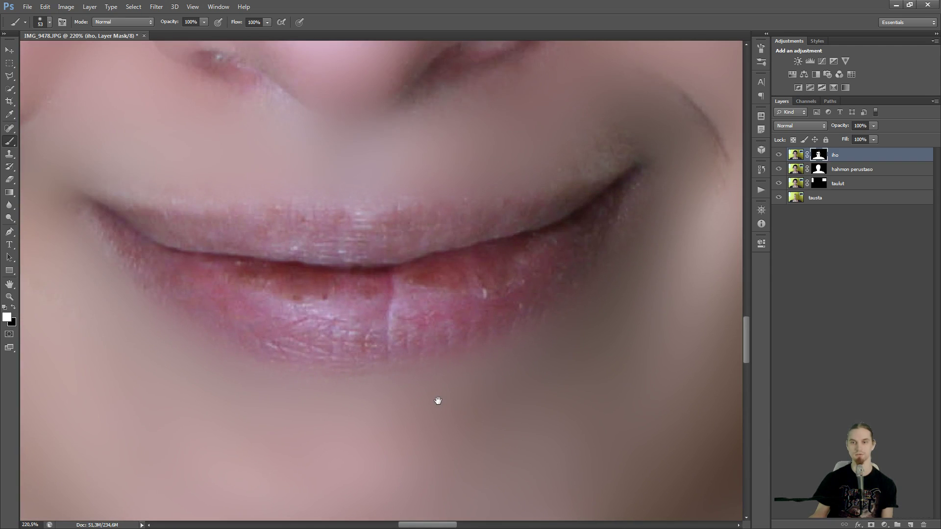
key("x")
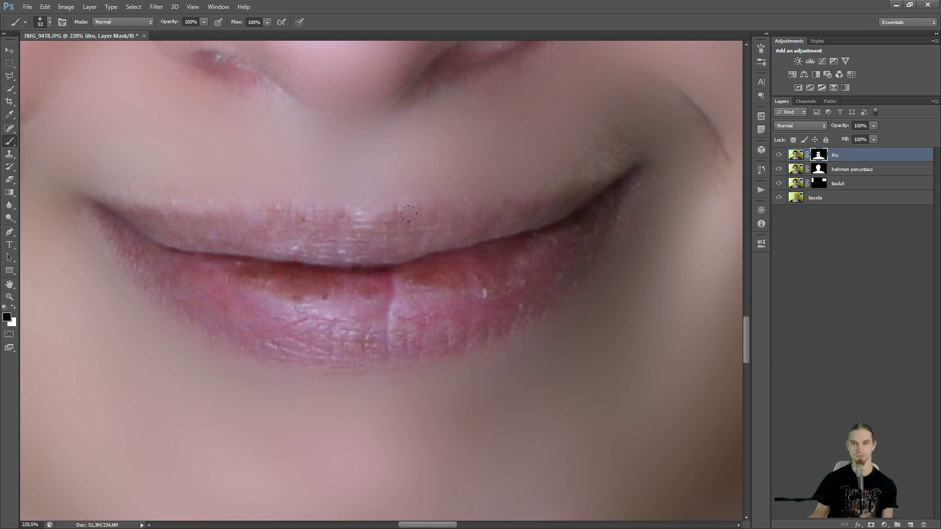
key("x")
mouse_move(437, 294)
left_mouse_down()
mouse_move(367, 299)
mouse_move(453, 307)
mouse_move(408, 310)
mouse_move(523, 267)
mouse_move(563, 235)
mouse_move(382, 299)
mouse_move(271, 294)
left_mouse_up()
left_click_drag(370, 293, 240, 275)
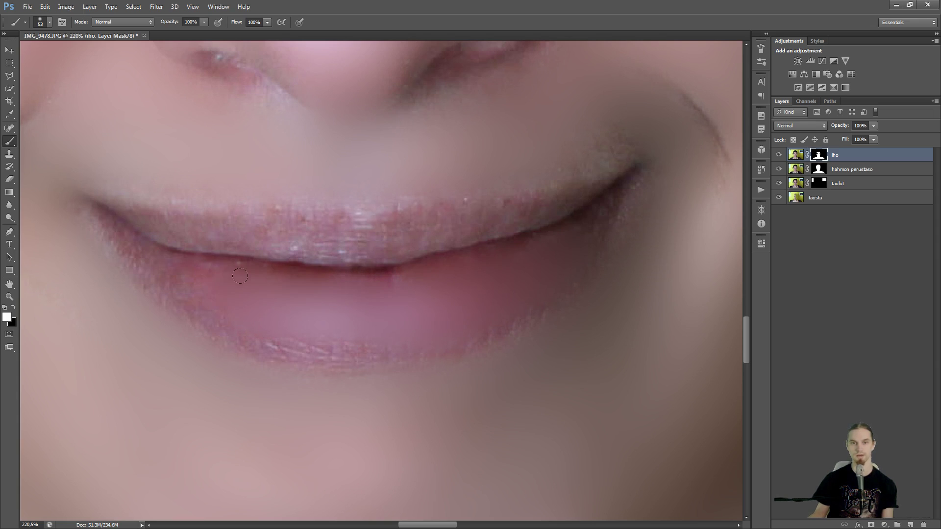
Set the brush size to 45 and paint white across the upper lip to smooth its surface.
right_click(226, 300, "alt")
right_click(220, 303, "alt")
left_click_drag(586, 217, 618, 178)
mouse_move(460, 201)
left_mouse_down()
mouse_move(391, 233)
mouse_move(419, 227)
mouse_move(400, 218)
mouse_move(286, 231)
mouse_move(322, 225)
mouse_move(211, 213)
mouse_move(252, 224)
mouse_move(193, 229)
mouse_move(232, 225)
mouse_move(137, 211)
left_mouse_up()
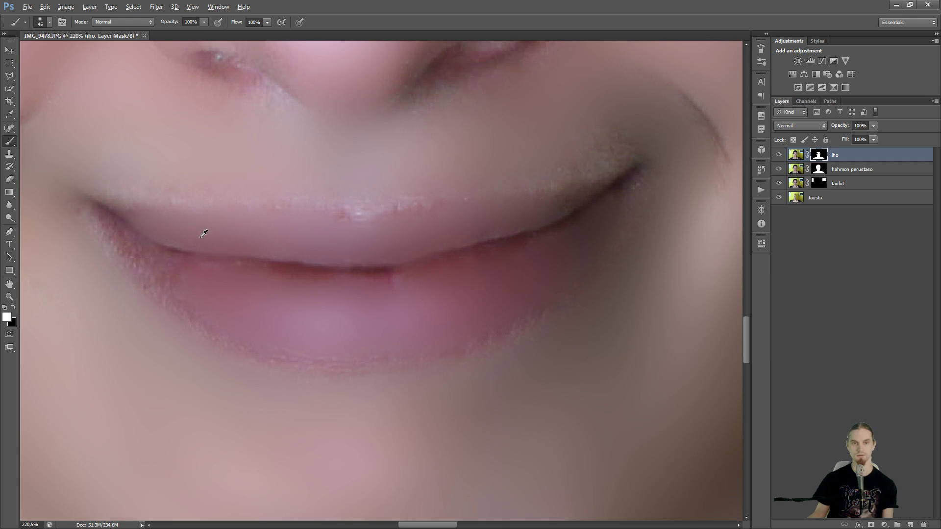
Reduce the brush size to 27 and paint white around the mouth corner and lower lip edge on the lit side.
left_click_drag(199, 237, 190, 236)
left_click_drag(130, 231, 182, 290)
mouse_move(123, 236)
left_mouse_down()
mouse_move(102, 216)
mouse_move(104, 249)
left_mouse_up()
key("x")
key("x")
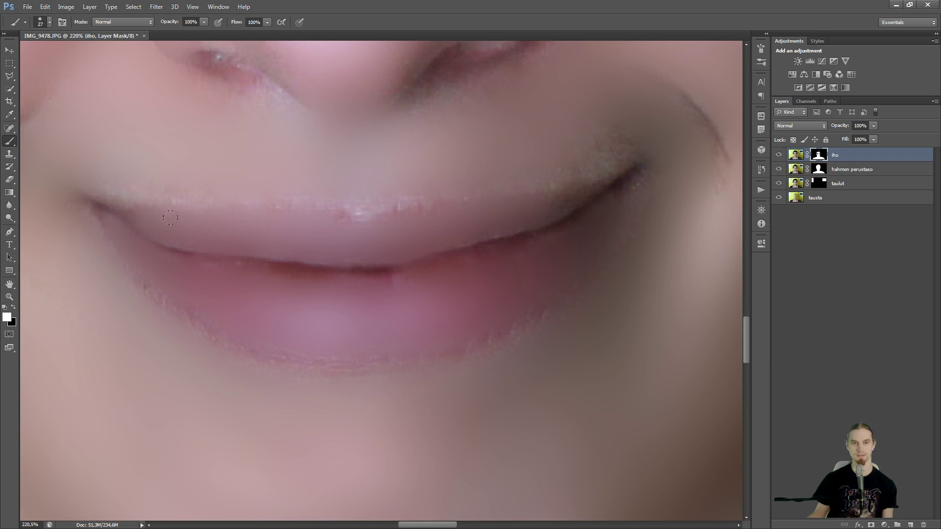
Paint white along the upper lip's outline to soften the rough texture there.
key("x")
key("x")
key("x")
left_click_drag(208, 201, 272, 195)
key("x")
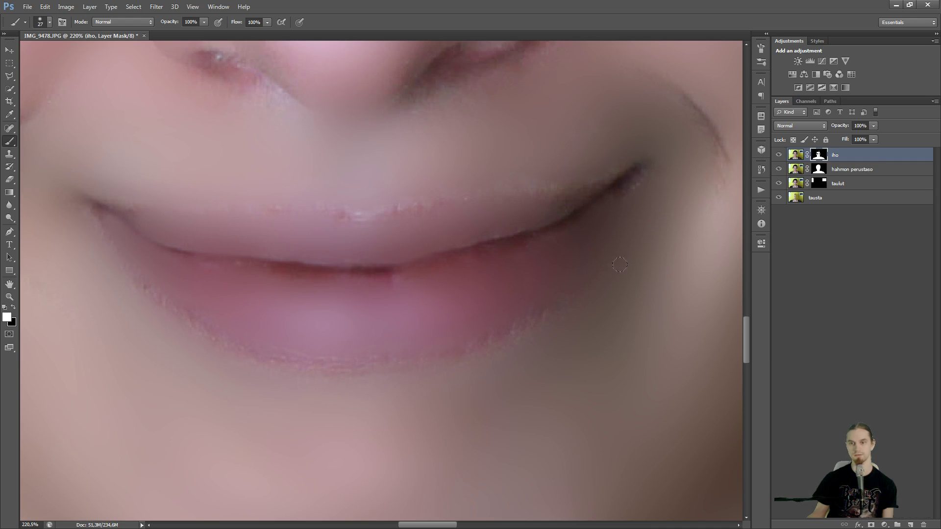
Touch up the mask along the lower lip's outline and mouth corners, alternating between black and white.
key("x")
key("x")
key("x")
key("x")
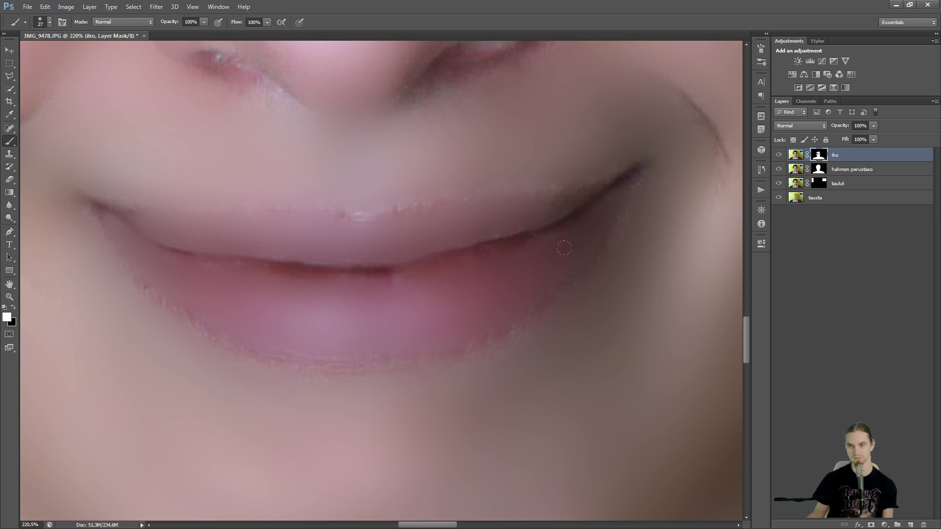
left_click_drag(372, 353, 576, 342)
key("x")
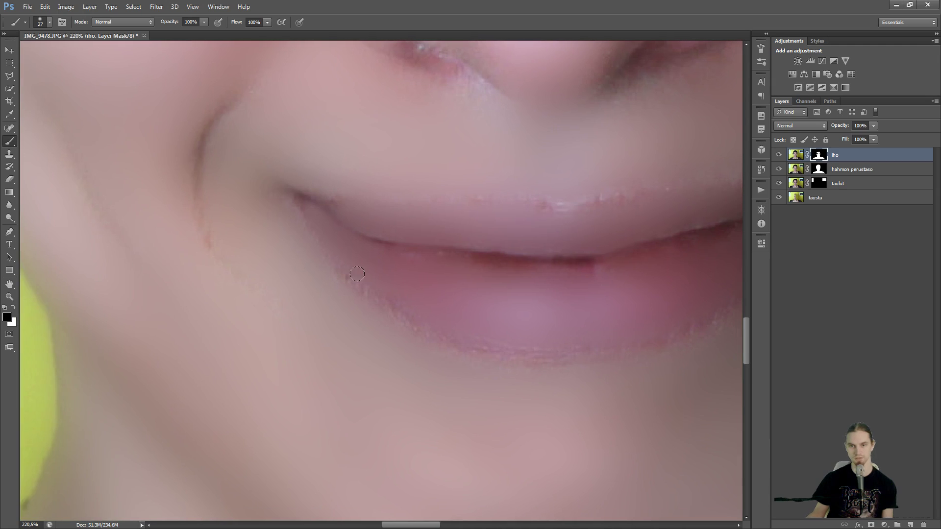
key("x")
left_click_drag(420, 304, 296, 277)
left_click_drag(559, 295, 398, 314)
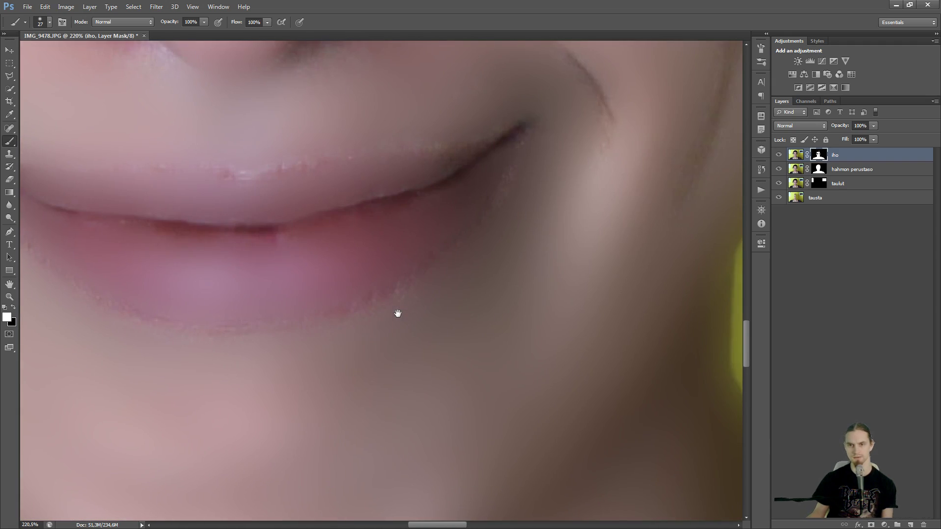
Set the brush size to 65 and paint black along the jawline and chin to bring back their sharp edge.
left_click_drag(315, 369, 542, 304)
left_click_drag(481, 400, 473, 224)
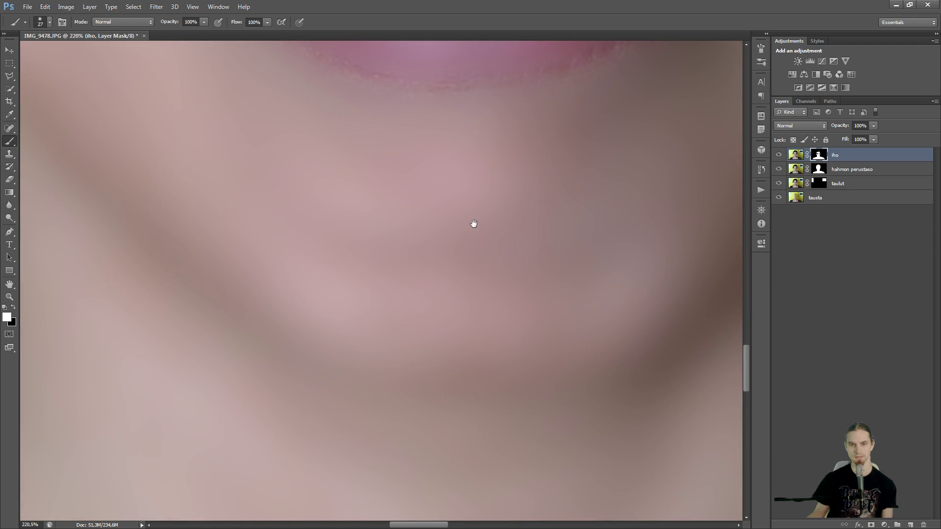
key("x")
scroll(276, 239, "down", 4)
scroll(276, 241, "down", 3)
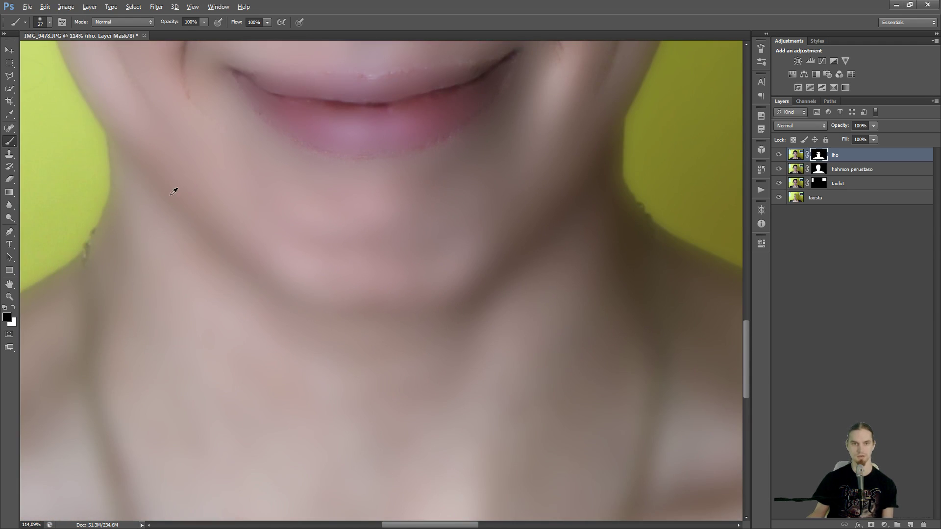
mouse_move(104, 142)
left_mouse_down()
mouse_move(239, 273)
mouse_move(227, 259)
mouse_move(322, 305)
mouse_move(277, 289)
mouse_move(396, 307)
mouse_move(380, 313)
mouse_move(493, 274)
left_mouse_up()
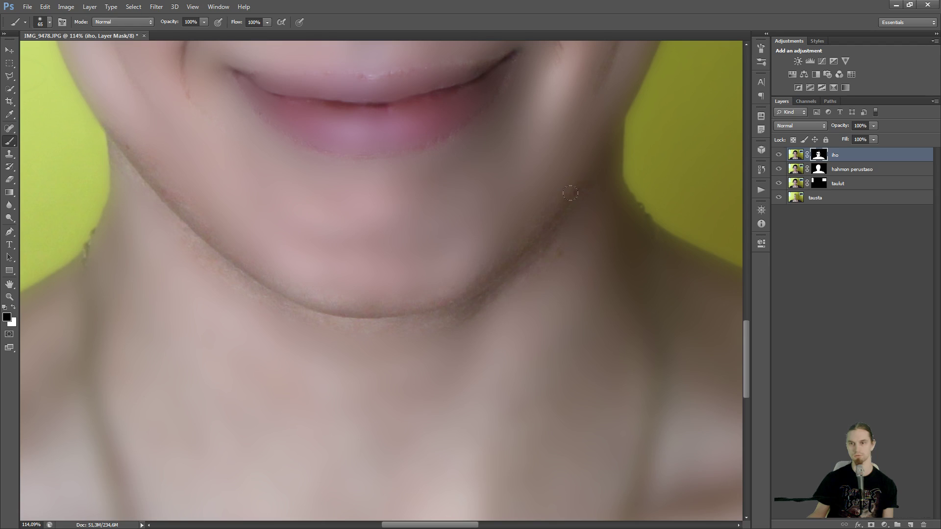
Refine the jawline on the mask, softening its edges with white and restoring detail with black.
key("x")
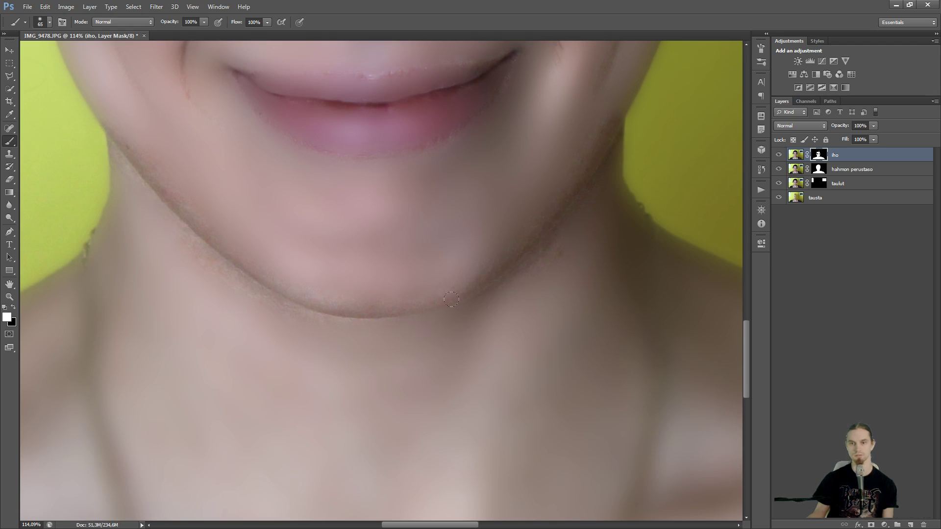
key("x")
left_click_drag(451, 300, 461, 303)
key("x")
mouse_move(121, 179)
left_mouse_down()
mouse_move(135, 198)
mouse_move(109, 156)
mouse_move(102, 186)
mouse_move(93, 164)
left_mouse_up()
key("x")
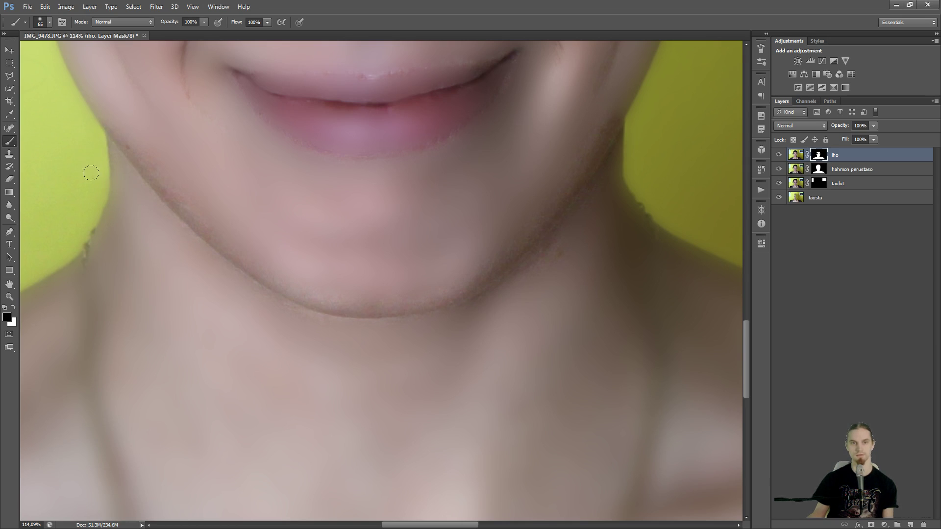
Paint black along the underside of the nose tip to sharpen its edge against the upper lip area.
left_click_drag(80, 195, 240, 212)
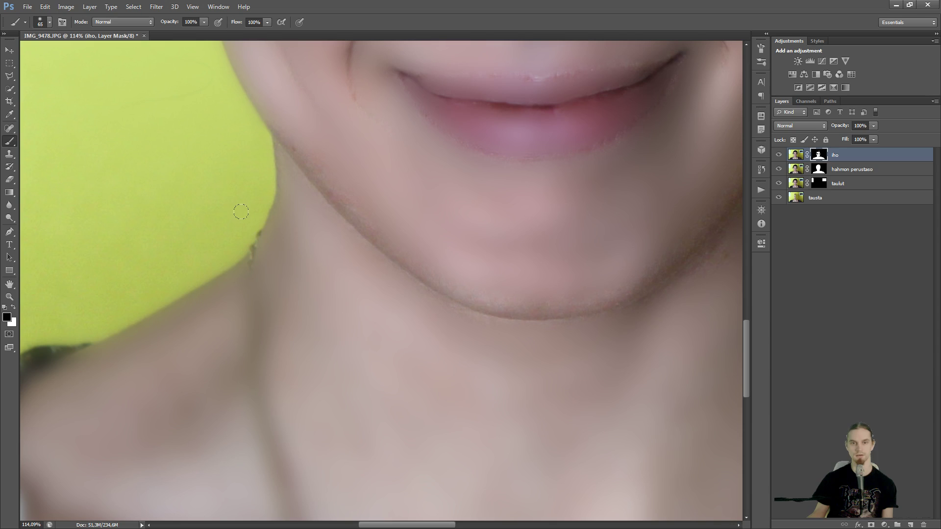
left_click_drag(187, 261, 300, 228)
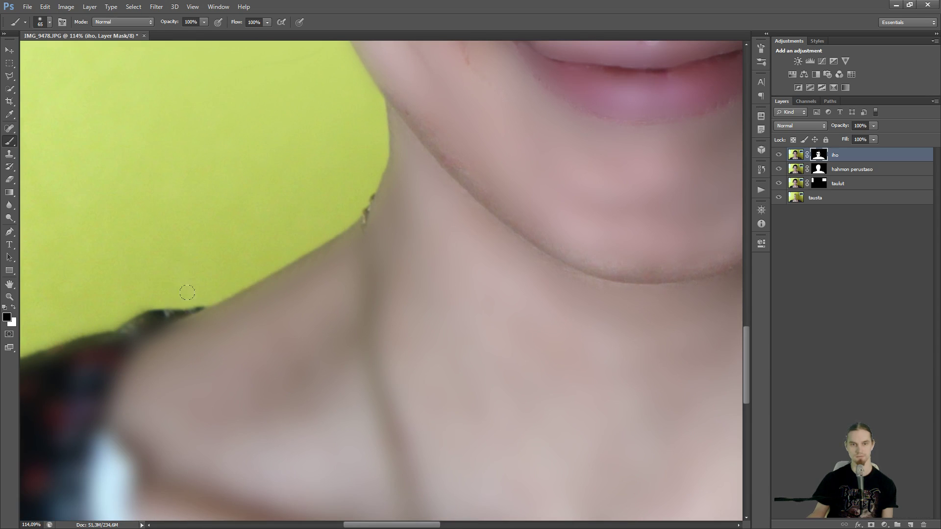
scroll(368, 194, "down", 5)
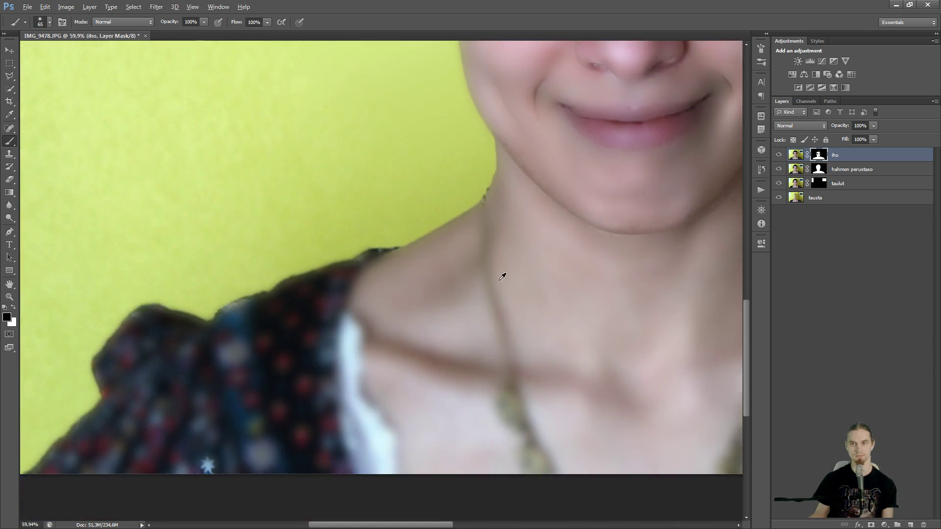
scroll(693, 199, "up", 2)
scroll(474, 320, "down", 4)
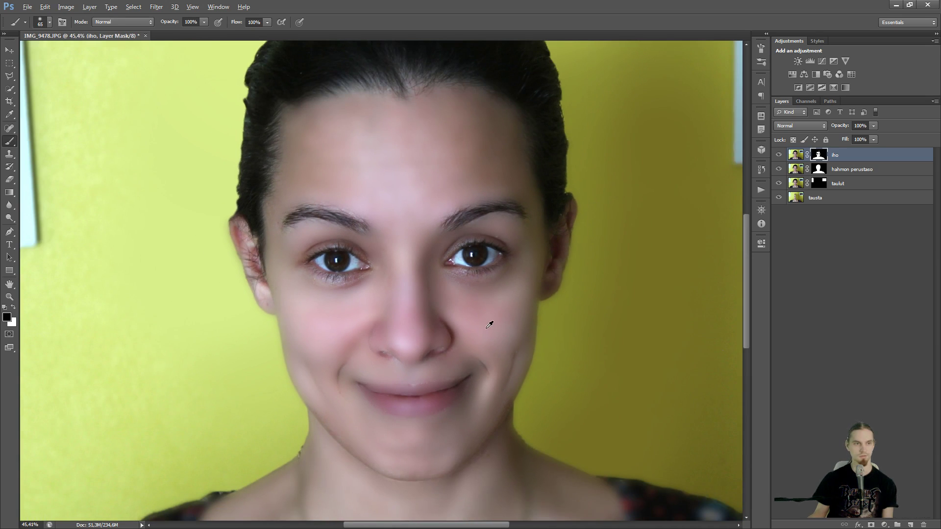
scroll(406, 382, "up", 10)
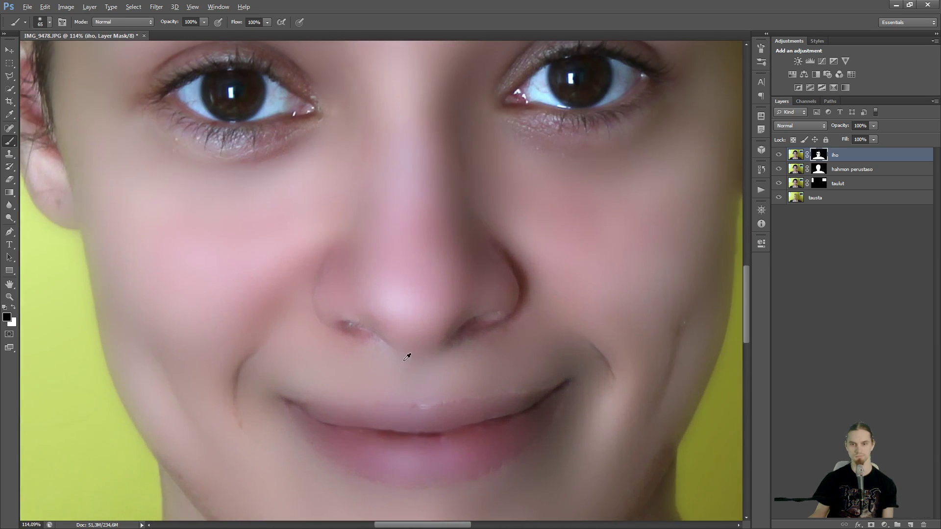
key("x")
key("x")
left_click_drag(431, 339, 395, 343)
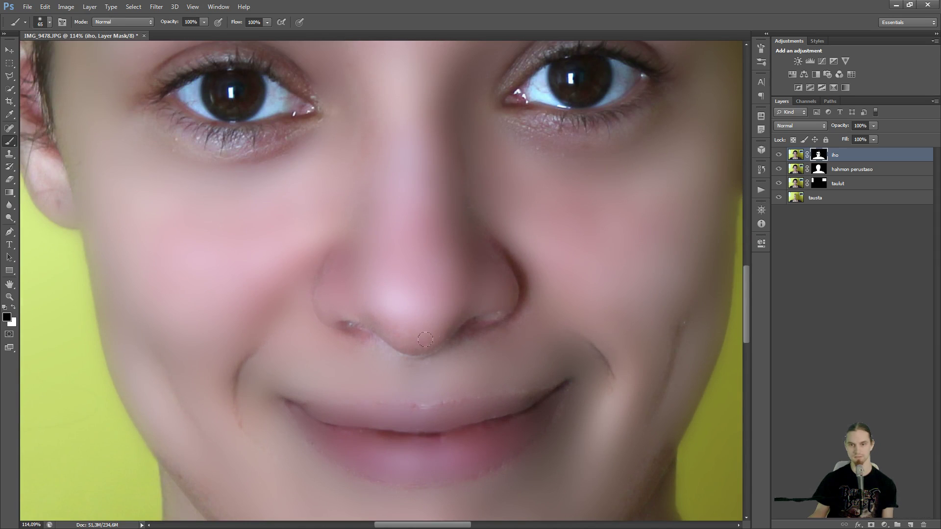
key("x")
Enlarge the brush to 412 and paint black over the dress sleeve and lace trim on the lit side.
scroll(364, 361, "down", 10)
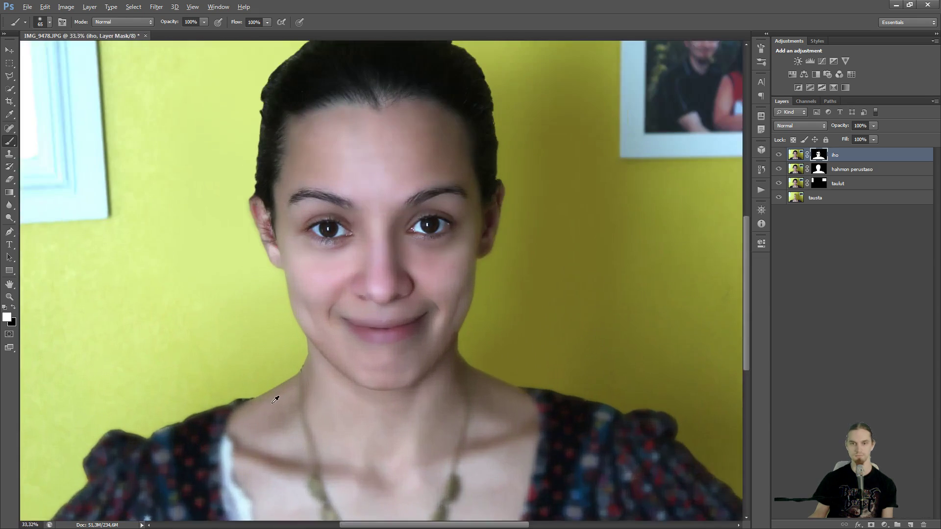
scroll(244, 411, "up", 3)
left_click_drag(242, 413, 466, 236)
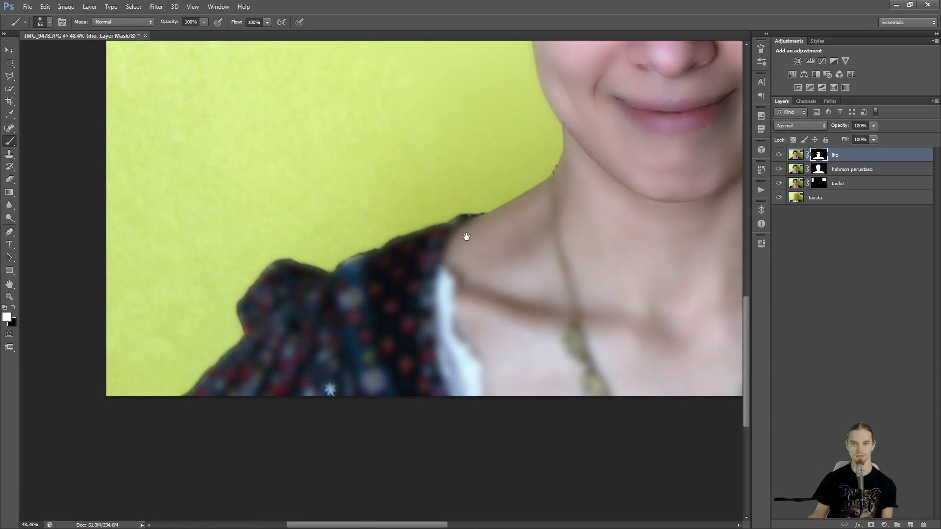
left_click_drag(273, 293, 313, 295)
key("x")
mouse_move(220, 343)
left_mouse_down()
mouse_move(274, 304)
mouse_move(314, 353)
mouse_move(441, 385)
mouse_move(463, 358)
mouse_move(421, 228)
left_mouse_up()
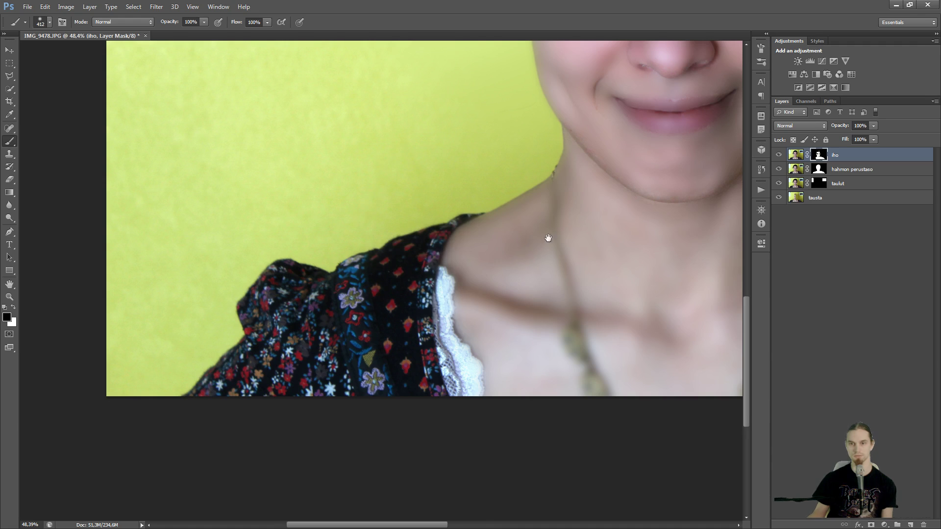
Paint black over the dress sleeve on the shaded side, up to the neckline edge.
mouse_move(548, 238)
left_mouse_down()
mouse_move(504, 267)
mouse_move(321, 288)
left_mouse_up()
mouse_move(549, 270)
left_mouse_down()
mouse_move(673, 433)
mouse_move(626, 345)
left_mouse_up()
left_click_drag(463, 394, 478, 339)
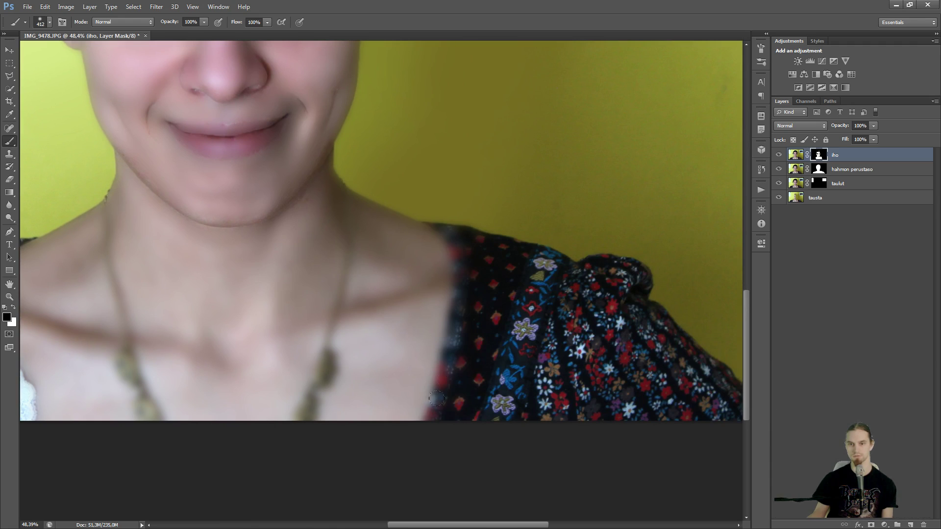
mouse_move(436, 398)
left_mouse_down()
mouse_move(459, 312)
mouse_move(434, 398)
mouse_move(452, 323)
left_mouse_up()
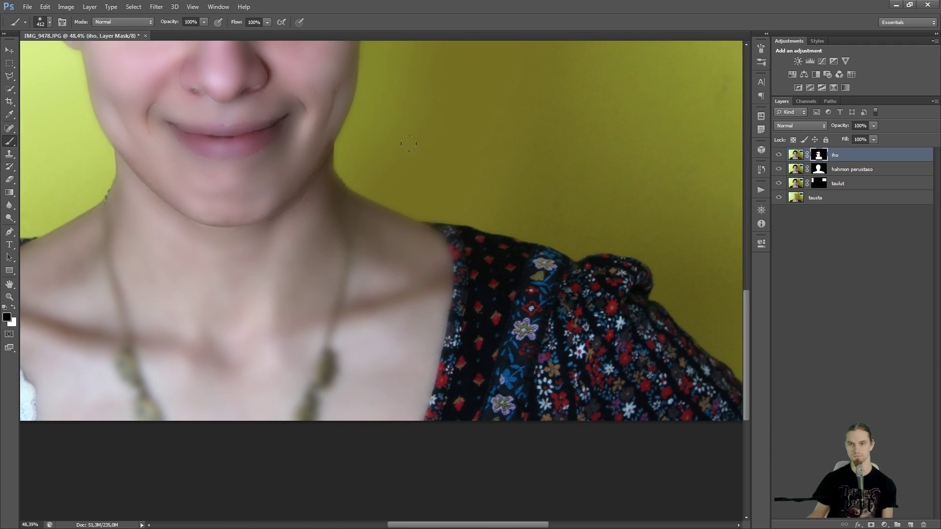
Set the brush size to 37 and paint black along the lit-side necklace chain, from its pendant up to the neck edge.
left_click_drag(356, 335, 503, 309)
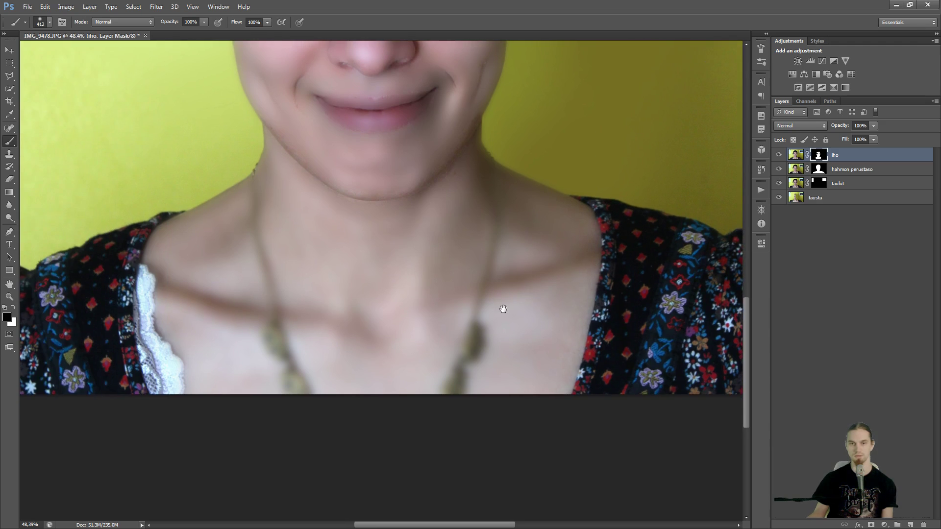
scroll(236, 345, "up", 3)
mouse_move(317, 332)
left_mouse_down()
mouse_move(257, 339)
mouse_move(295, 329)
mouse_move(319, 342)
mouse_move(308, 354)
mouse_move(328, 387)
mouse_move(321, 415)
mouse_move(327, 392)
mouse_move(360, 417)
mouse_move(332, 351)
mouse_move(303, 315)
mouse_move(293, 320)
mouse_move(288, 265)
left_mouse_up()
scroll(295, 265, "up", 5)
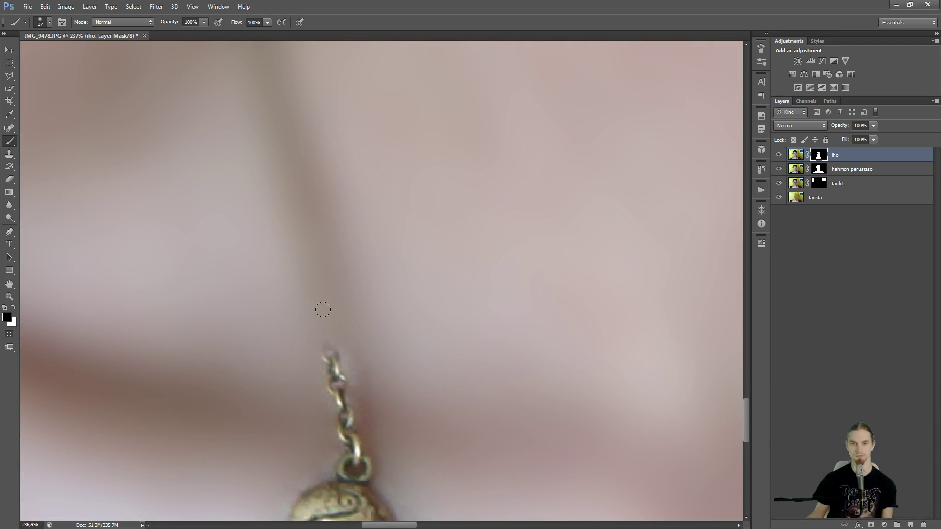
mouse_move(333, 355)
left_mouse_down()
mouse_move(294, 194)
mouse_move(270, 141)
mouse_move(310, 265)
left_mouse_up()
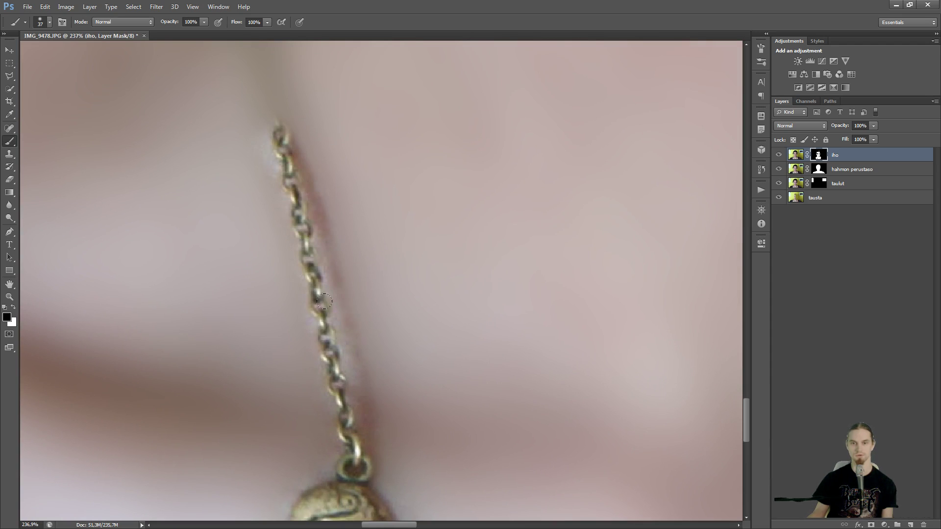
mouse_move(338, 277)
left_mouse_down()
mouse_move(366, 346)
mouse_move(306, 255)
mouse_move(286, 108)
mouse_move(344, 337)
mouse_move(344, 90)
left_mouse_up()
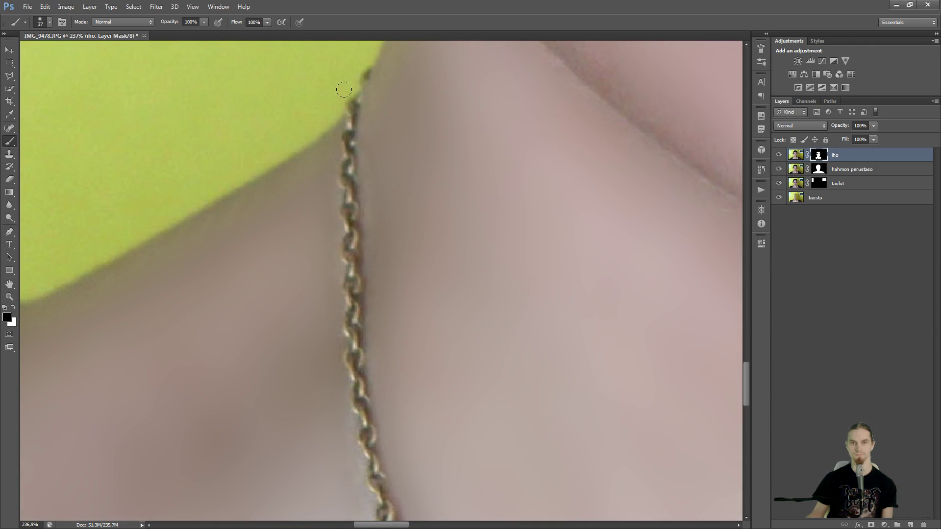
Paint black over the animal-shaped pendants and connecting rings on the shaded side, enlarging the brush to 62.
left_click_drag(352, 346, 265, 101)
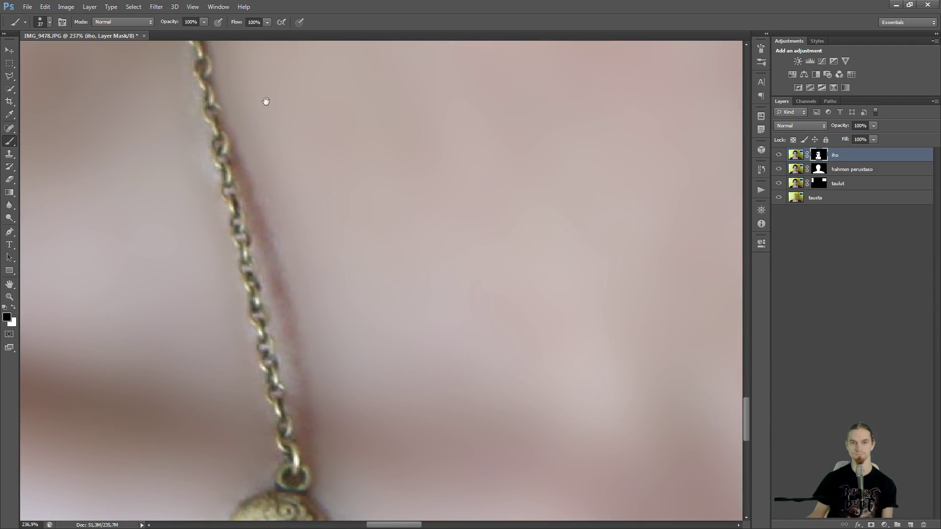
left_click_drag(543, 267, 315, 258)
scroll(334, 273, "down", 3)
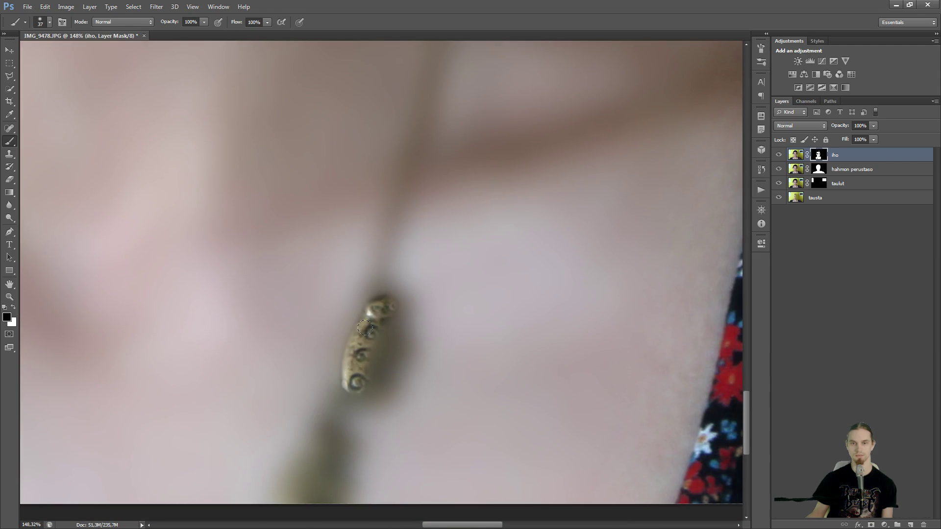
mouse_move(366, 327)
left_mouse_down()
mouse_move(386, 357)
mouse_move(388, 349)
mouse_move(356, 393)
mouse_move(351, 383)
mouse_move(399, 356)
mouse_move(388, 305)
mouse_move(408, 321)
mouse_move(397, 390)
mouse_move(349, 399)
mouse_move(346, 384)
mouse_move(325, 422)
mouse_move(349, 458)
mouse_move(322, 416)
left_mouse_up()
right_click(338, 456, "alt")
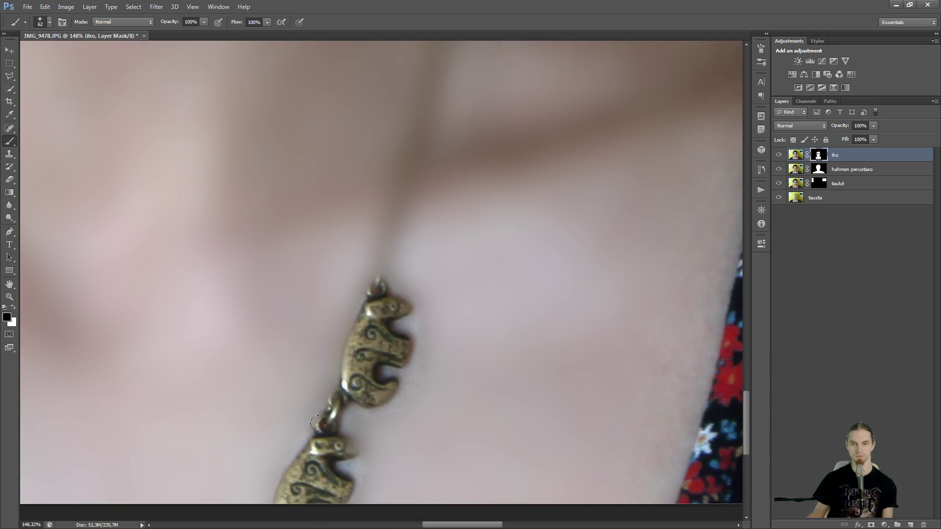
left_click_drag(381, 294, 406, 309)
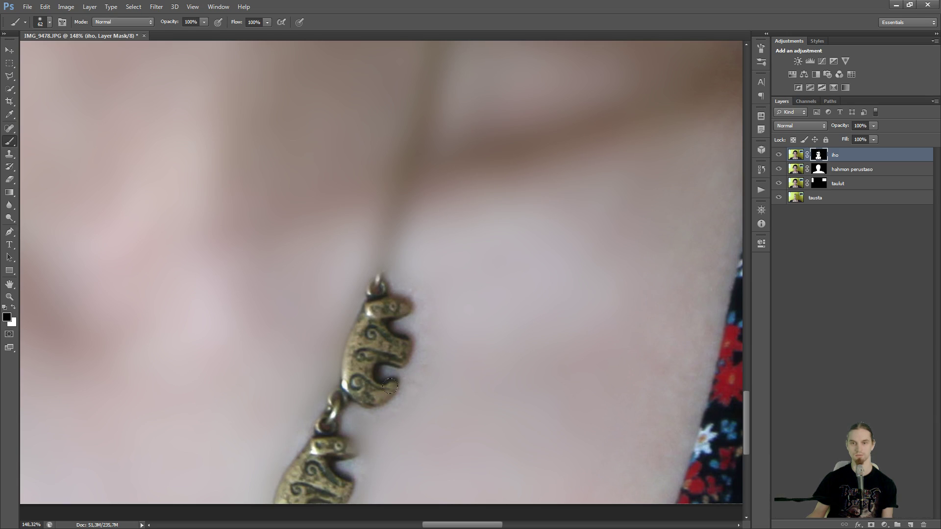
left_click_drag(360, 393, 343, 447)
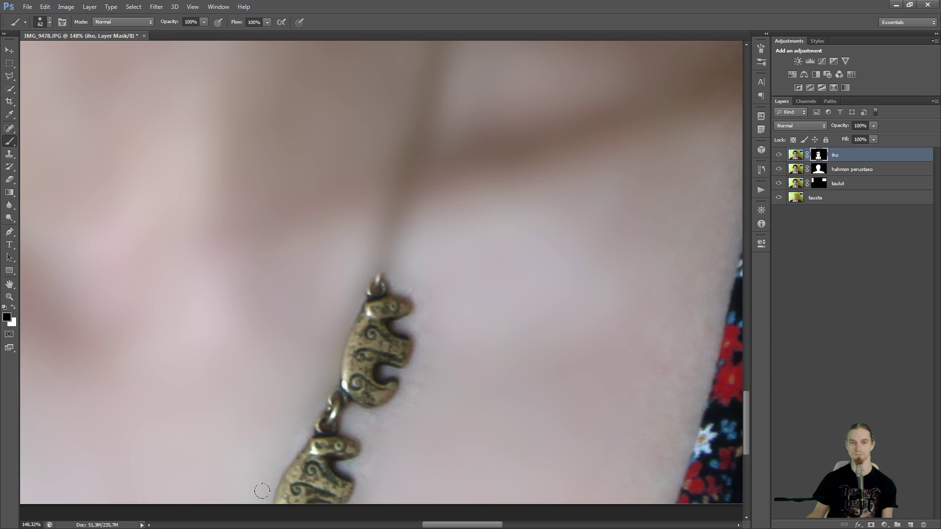
Paint black along the shaded-side necklace chain, from the upper pendant's ring up to the neck edge.
left_click_drag(325, 405, 343, 366)
mouse_move(307, 405)
left_mouse_down()
mouse_move(373, 253)
mouse_move(328, 382)
mouse_move(372, 179)
left_mouse_up()
mouse_move(372, 177)
left_mouse_down()
mouse_move(369, 327)
mouse_move(360, 328)
mouse_move(365, 201)
mouse_move(386, 202)
mouse_move(362, 301)
left_mouse_up()
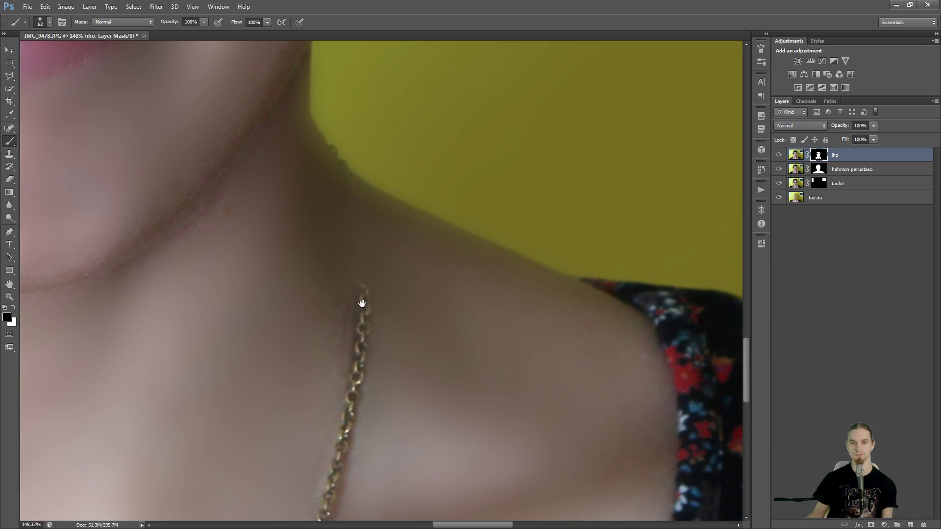
key("ctrl+z")
mouse_move(339, 439)
left_mouse_down()
mouse_move(351, 419)
mouse_move(359, 201)
mouse_move(338, 122)
left_mouse_up()
key("ctrl+z")
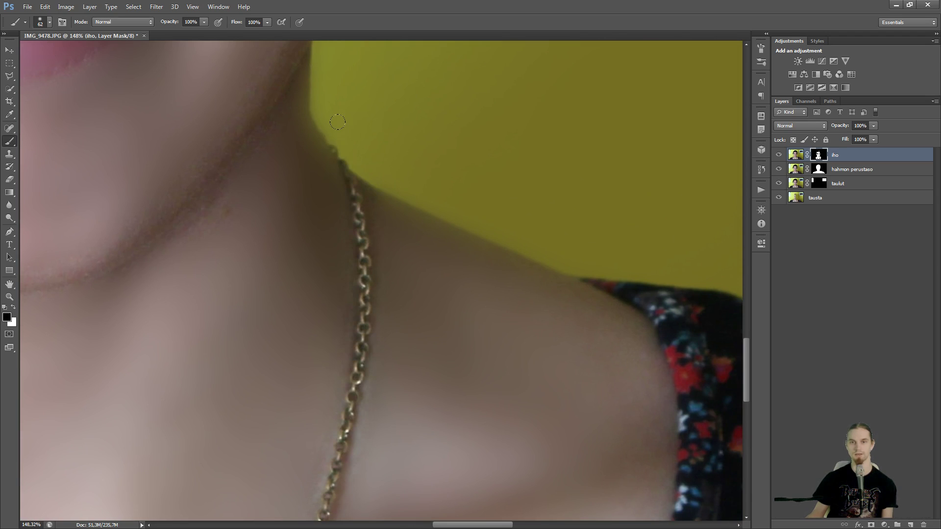
Examine the mask along the shaded-side chain, from the neck edge down to the pendants.
scroll(373, 335, "up", 3)
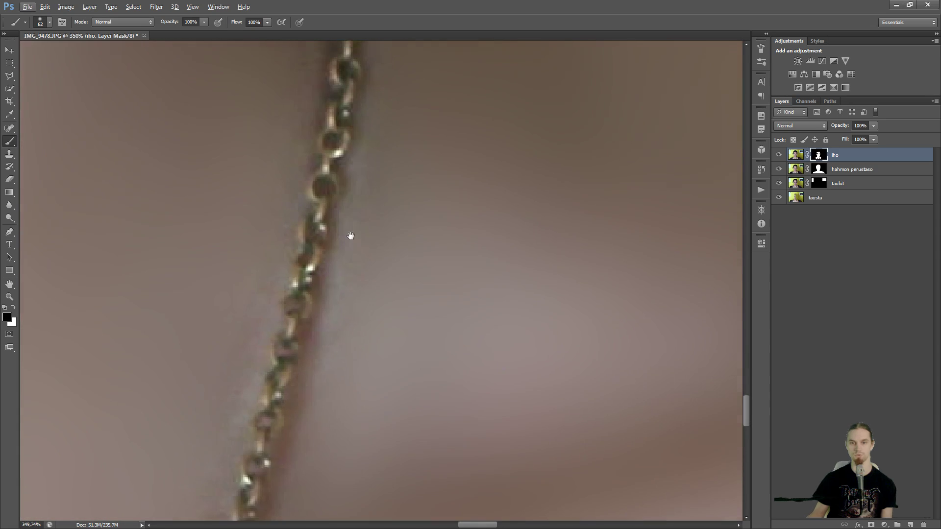
scroll(341, 298, "down", 5)
scroll(346, 327, "down", 3)
scroll(298, 350, "up", 5)
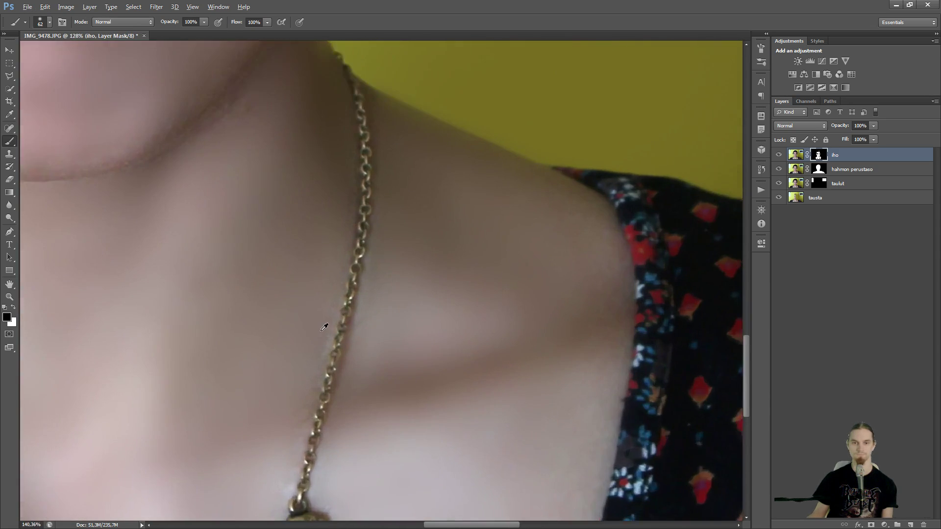
key("x")
scroll(308, 260, "down", 6)
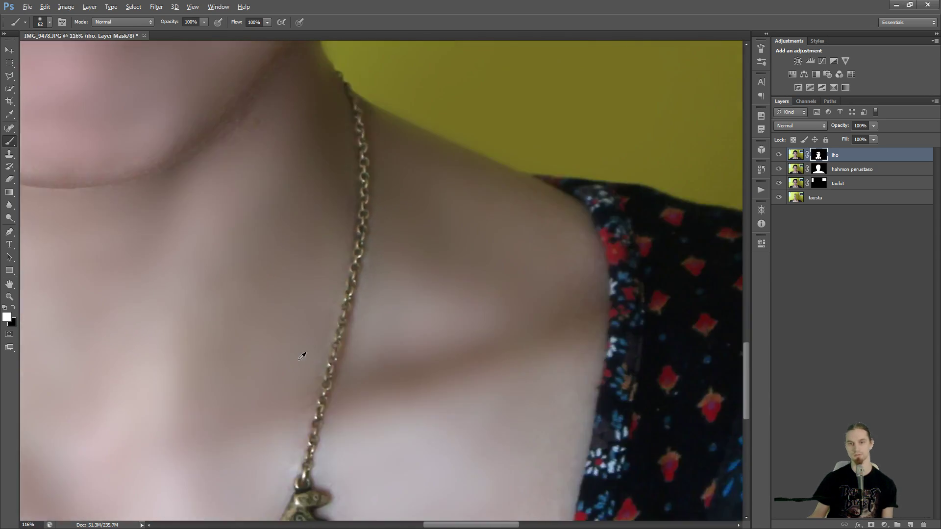
scroll(216, 405, "down", 2)
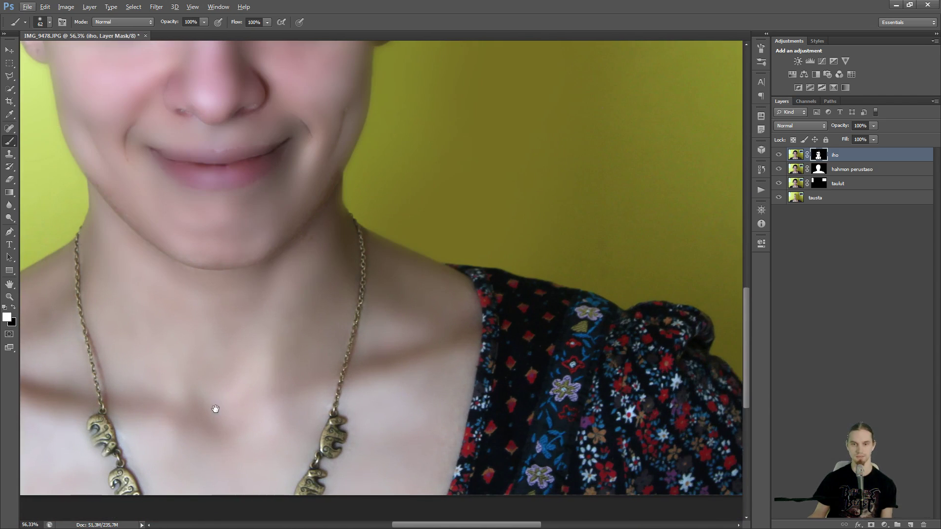
scroll(374, 373, "up", 5)
Refine the mask beside the upper shaded-side pendant, alternating white over the adjacent skin and black along the pendant's edge.
key("x")
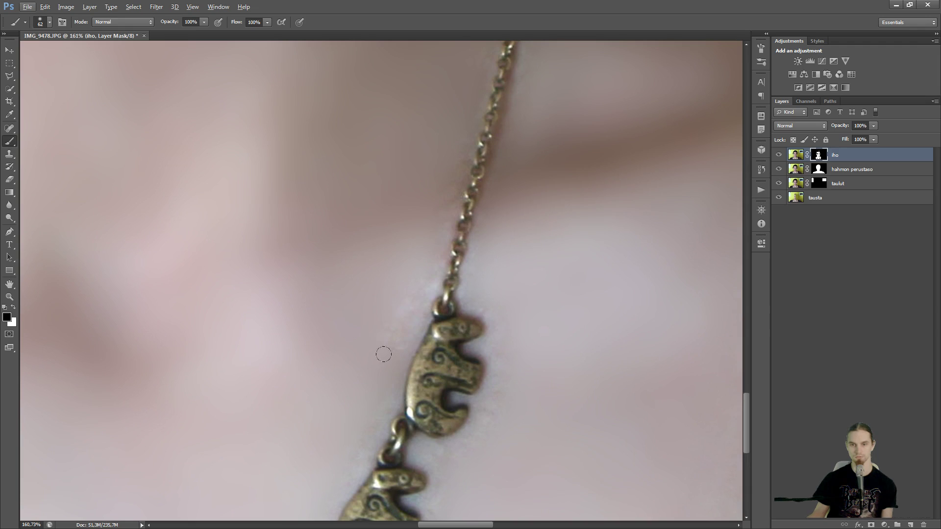
key("x")
left_click_drag(430, 316, 411, 392)
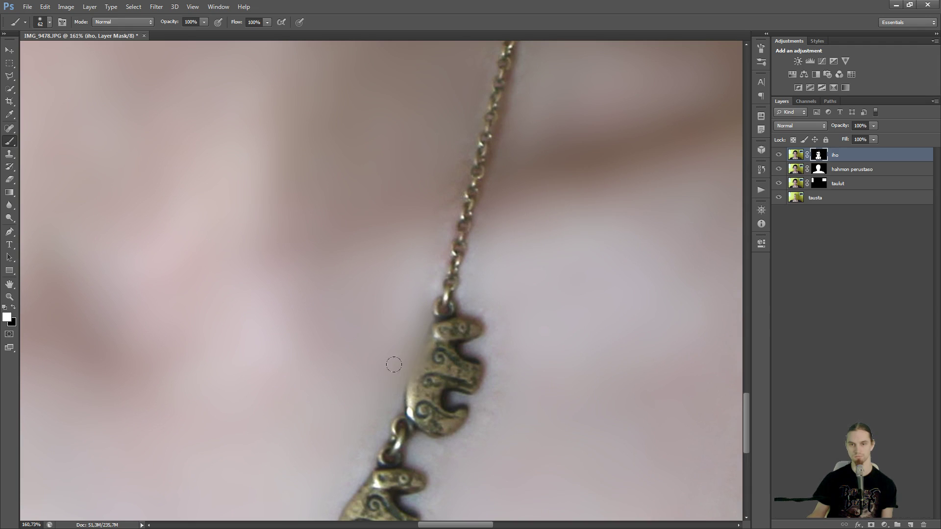
key("ctrl+z")
key("x")
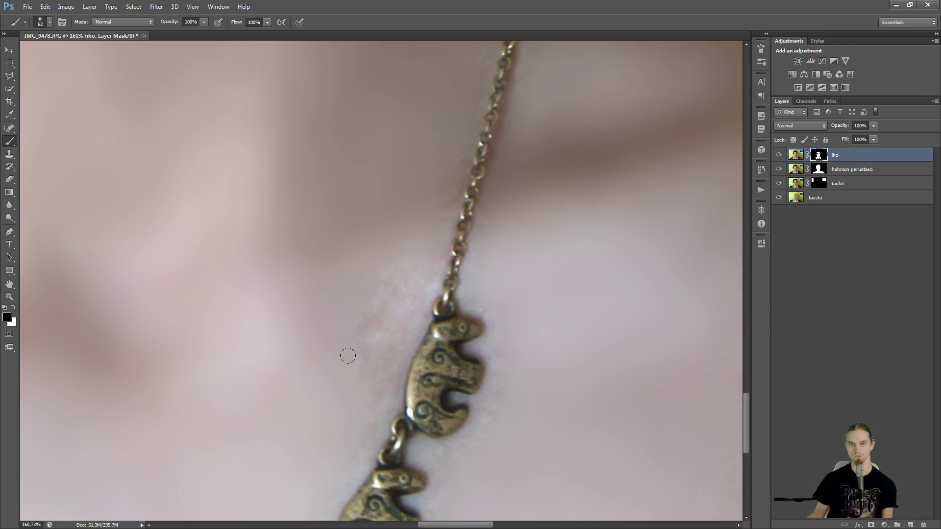
key("x")
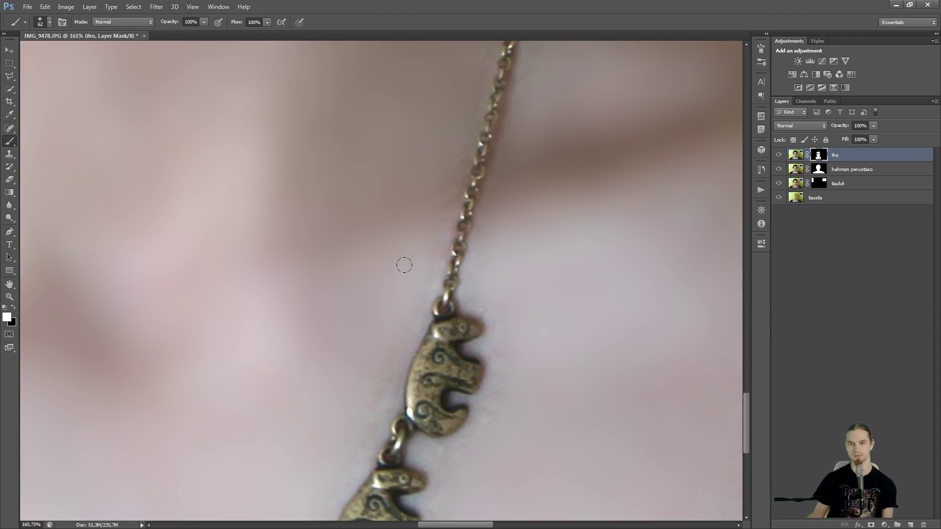
key("x")
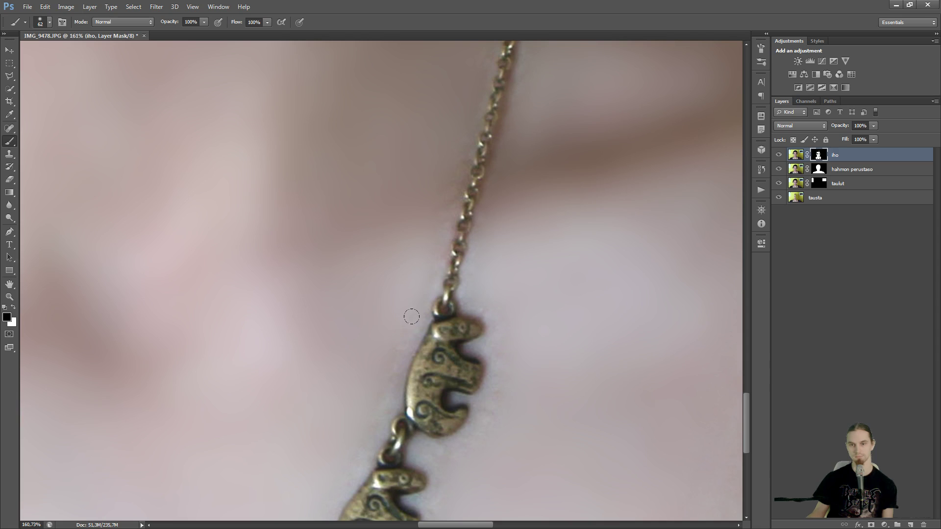
Inspect the mask edges around the pendants and chains on both sides of the neck.
scroll(407, 374, "down", 5)
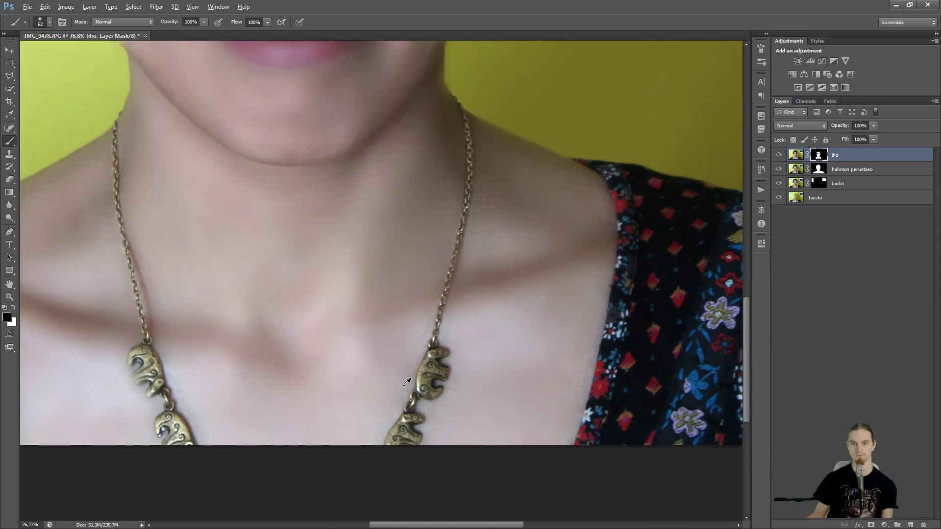
scroll(410, 378, "up", 5)
scroll(392, 396, "down", 4)
scroll(372, 382, "up", 2)
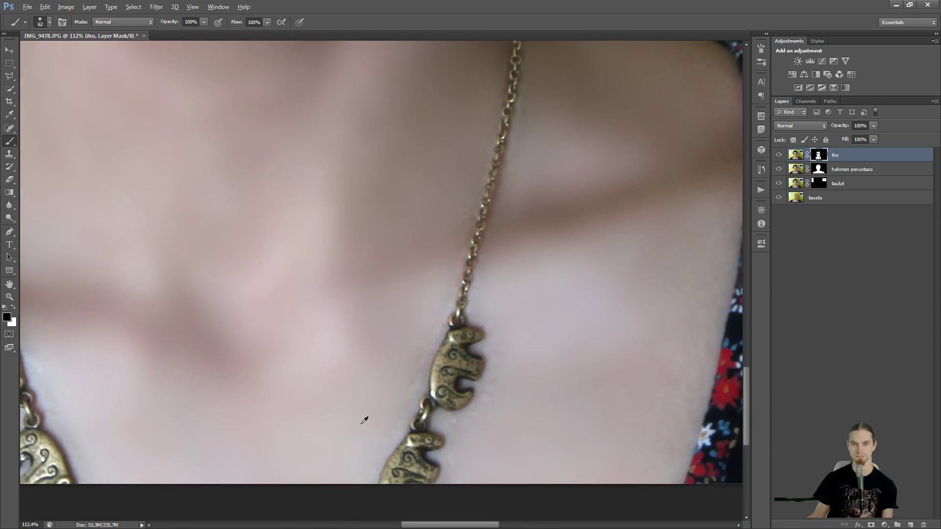
scroll(363, 418, "down", 3)
scroll(191, 383, "up", 2)
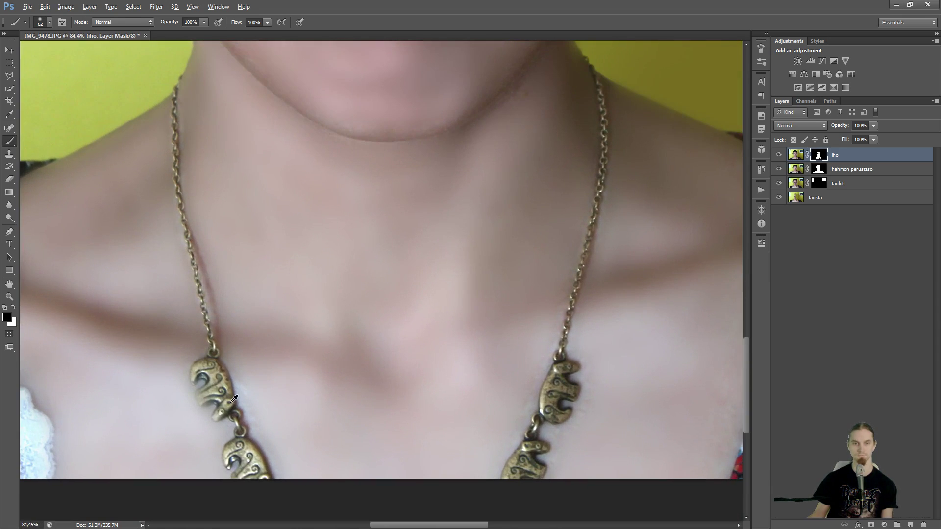
scroll(238, 392, "down", 4)
scroll(255, 373, "up", 2)
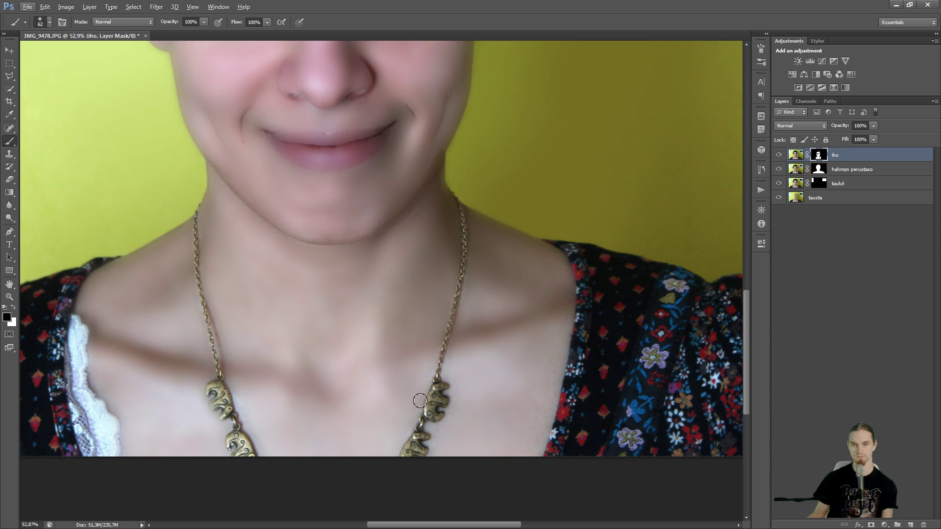
Paint white over the skin along both sides of the shaded-side pendants, keeping close to their edges.
key("x")
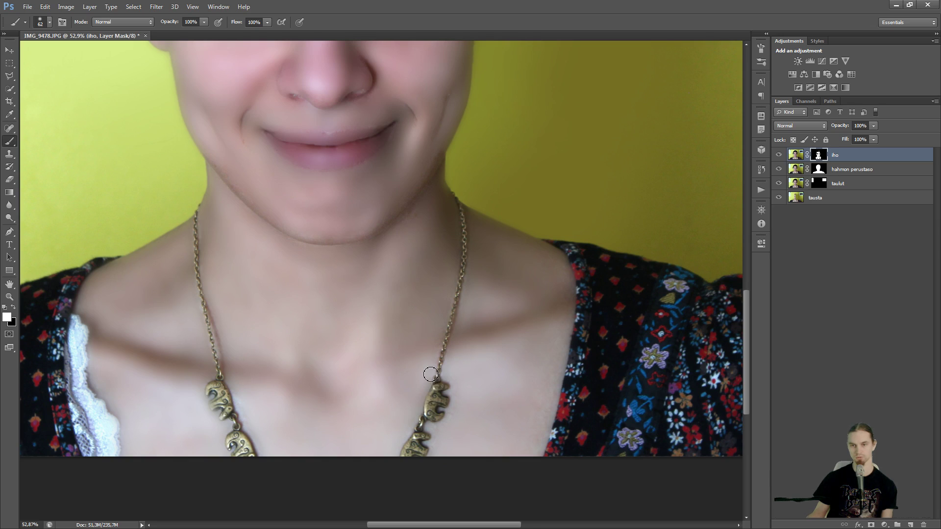
scroll(431, 375, "up", 6)
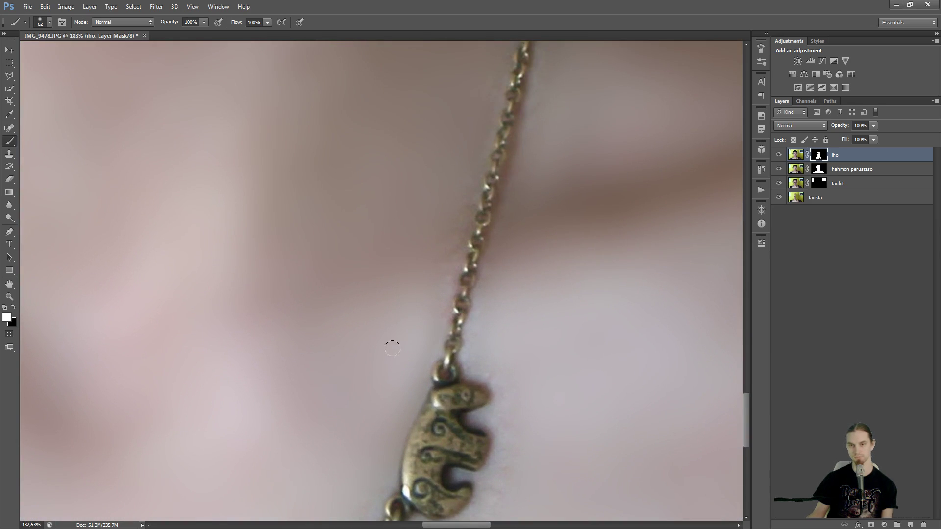
left_click_drag(402, 237, 468, 210)
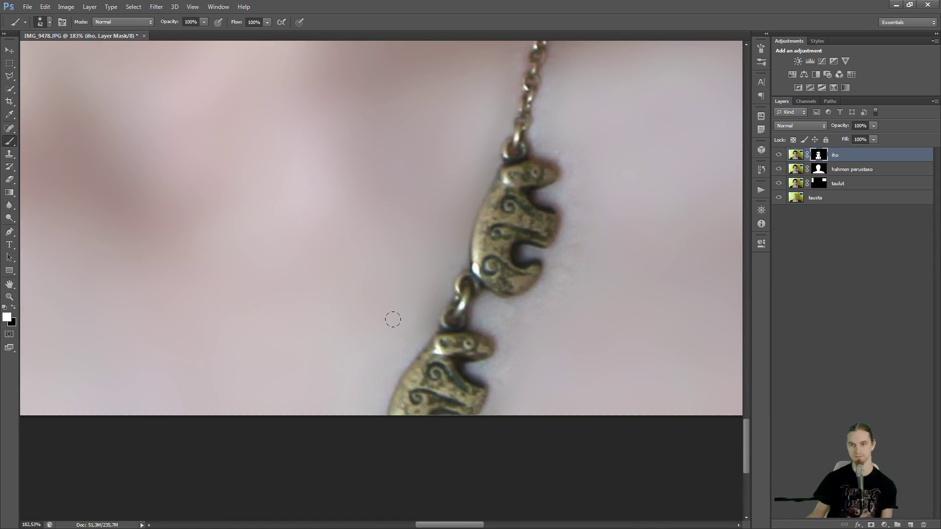
key("x")
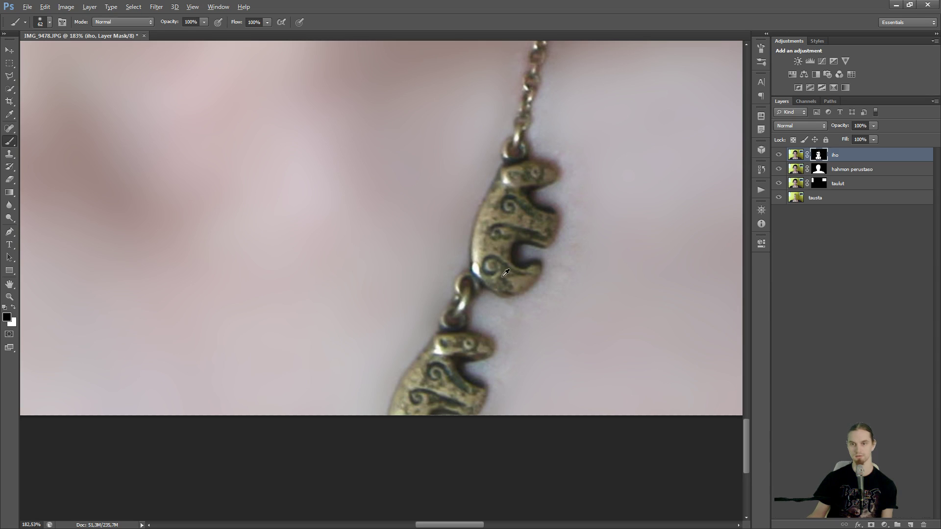
key("x")
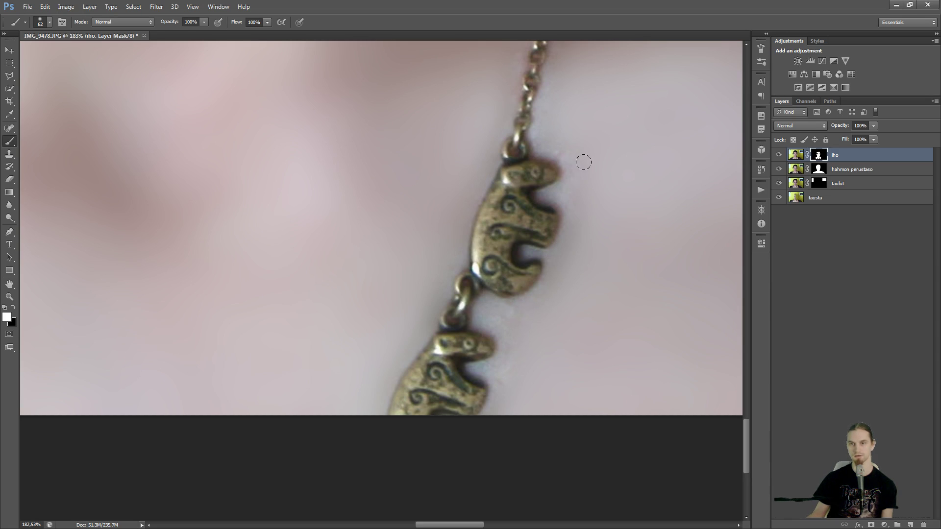
left_click_drag(502, 322, 485, 415)
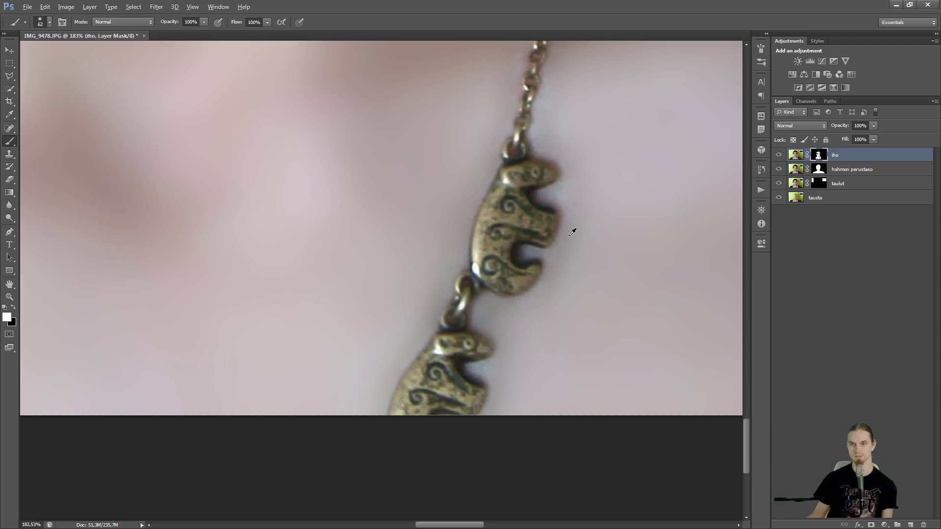
Check the smoothed skin and mask edges around the necklace and across the whole face.
scroll(575, 245, "down", 5, "alt")
scroll(536, 267, "up", 4, "alt")
key("x")
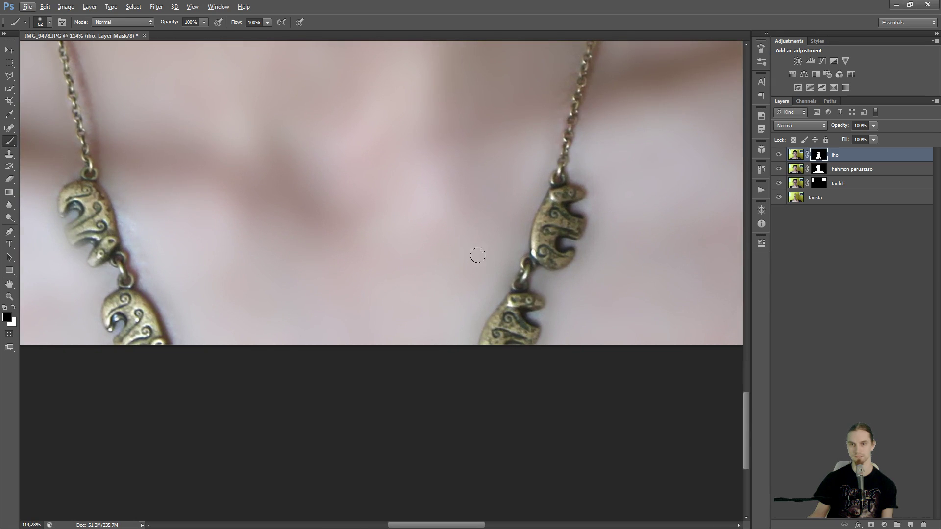
left_click_drag(478, 256, 467, 300)
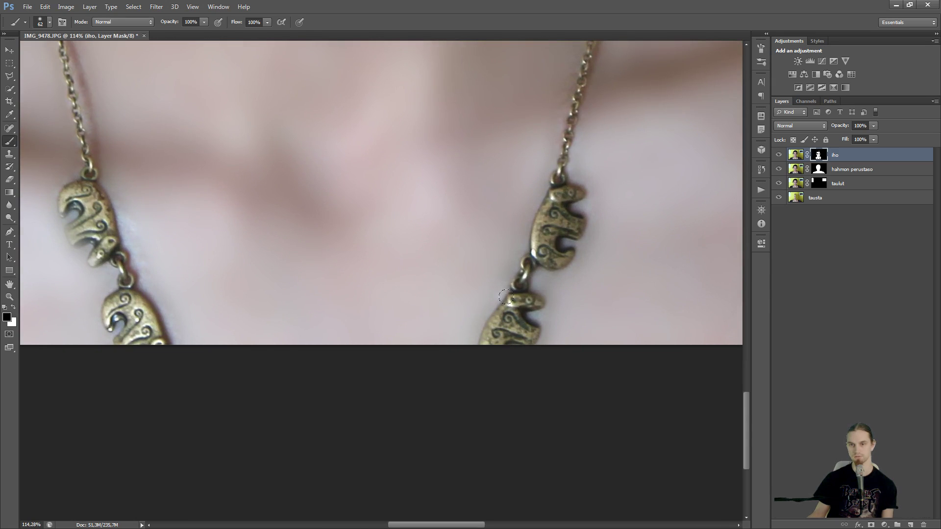
scroll(485, 201, "down", 6)
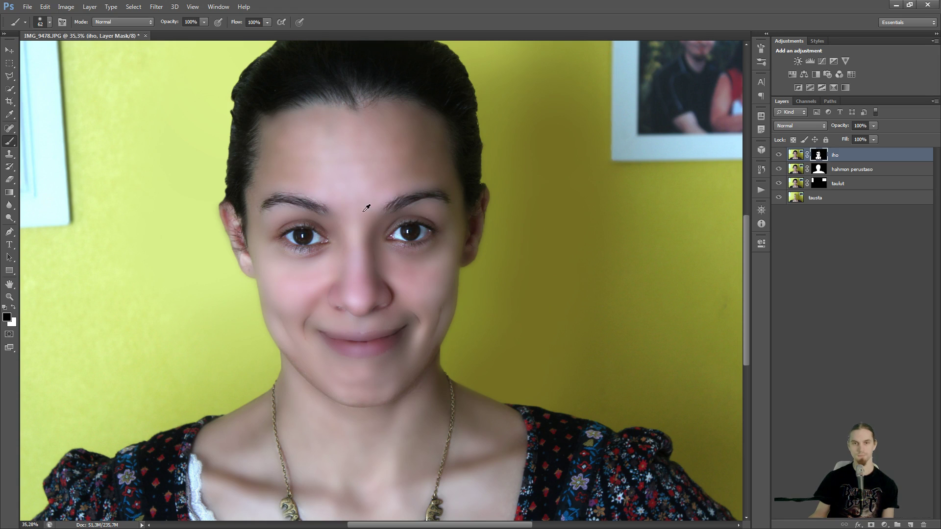
scroll(328, 286, "up", 4)
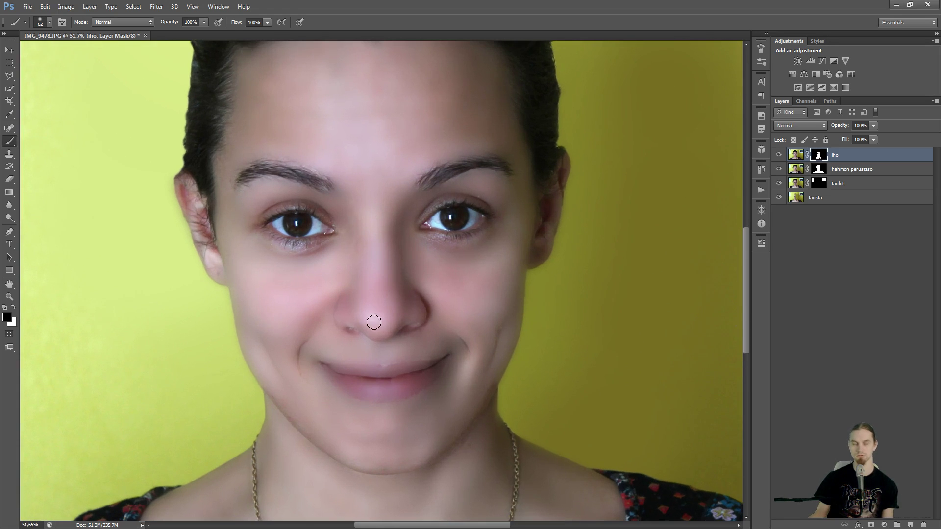
scroll(376, 270, "down", 3)
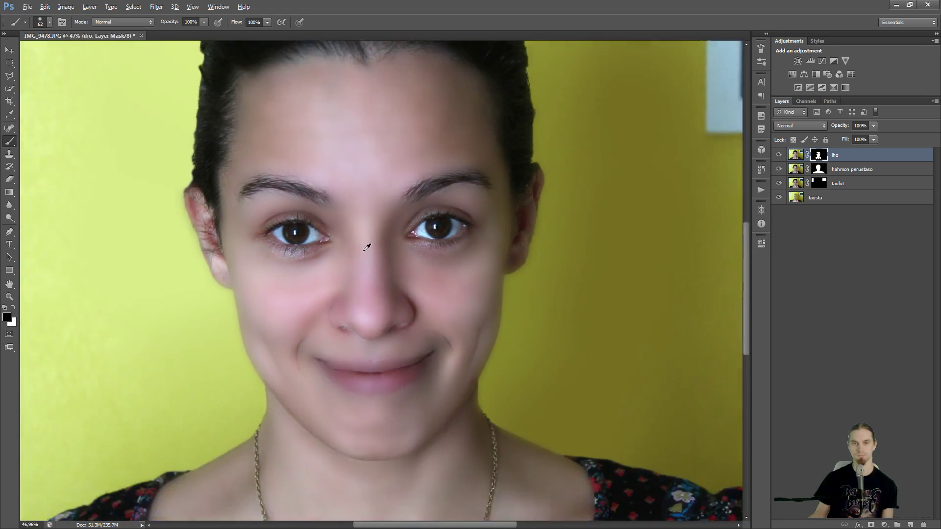
left_click_drag(360, 244, 364, 271)
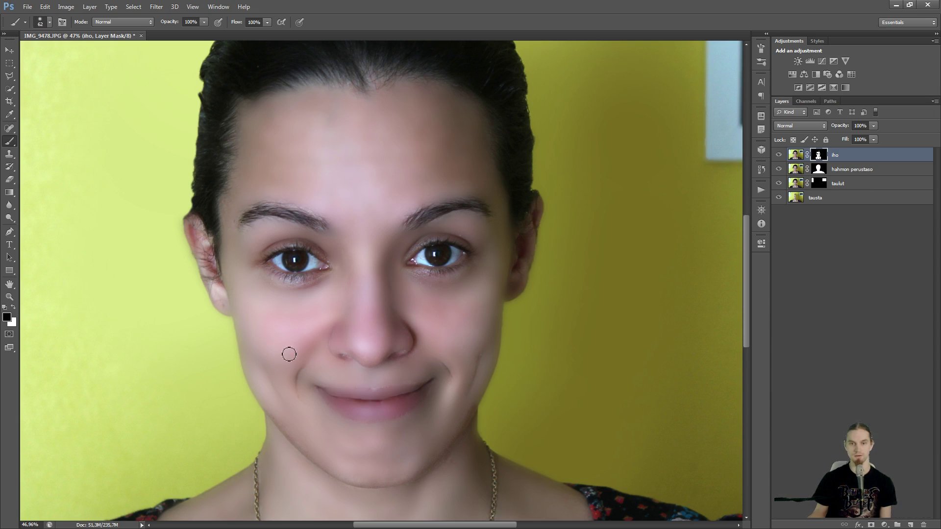
Target the image of the iho layer instead of its mask and set the brush blending mode to Color.
left_click(797, 156)
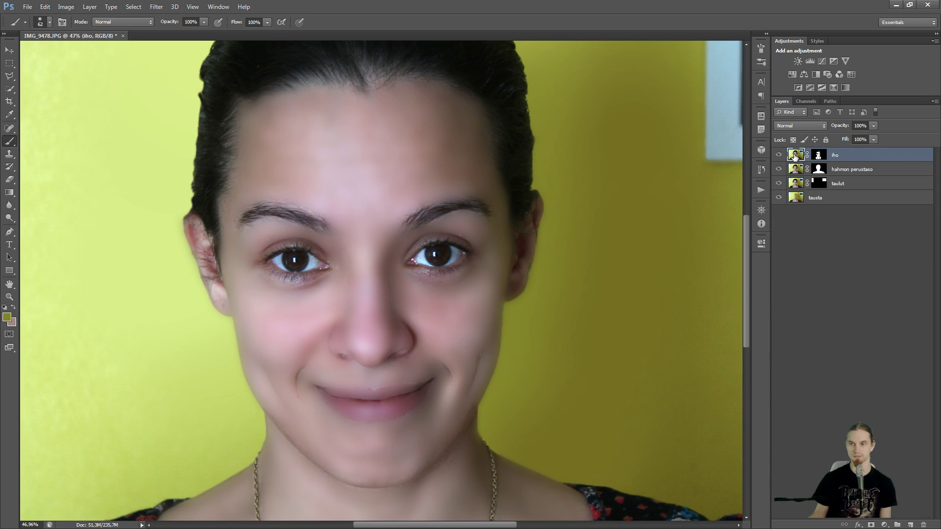
left_click(106, 22)
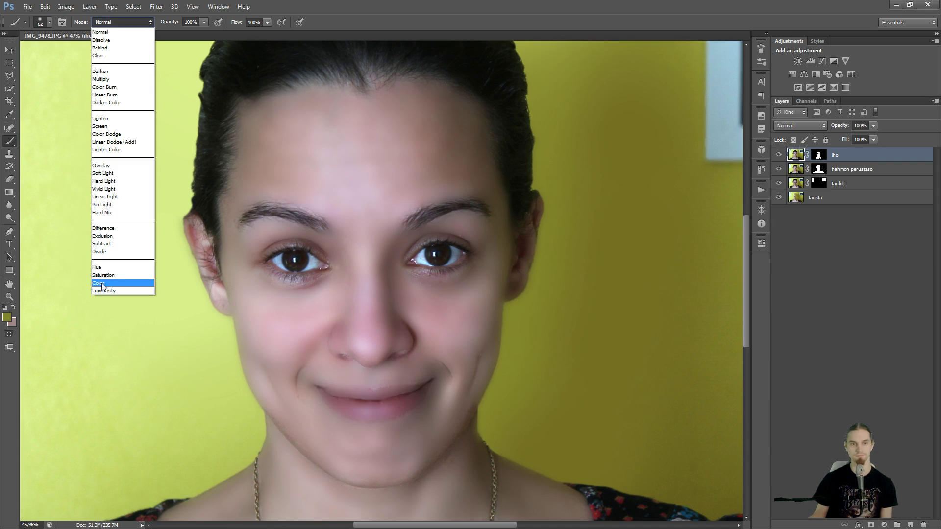
left_click(102, 283)
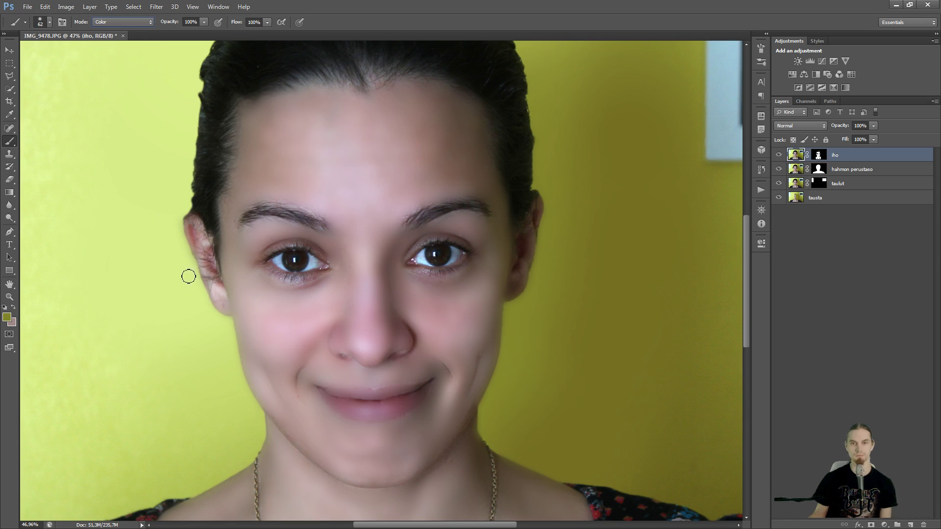
left_click(322, 155, "alt")
left_click_drag(319, 152, 326, 167)
key("ctrl+z")
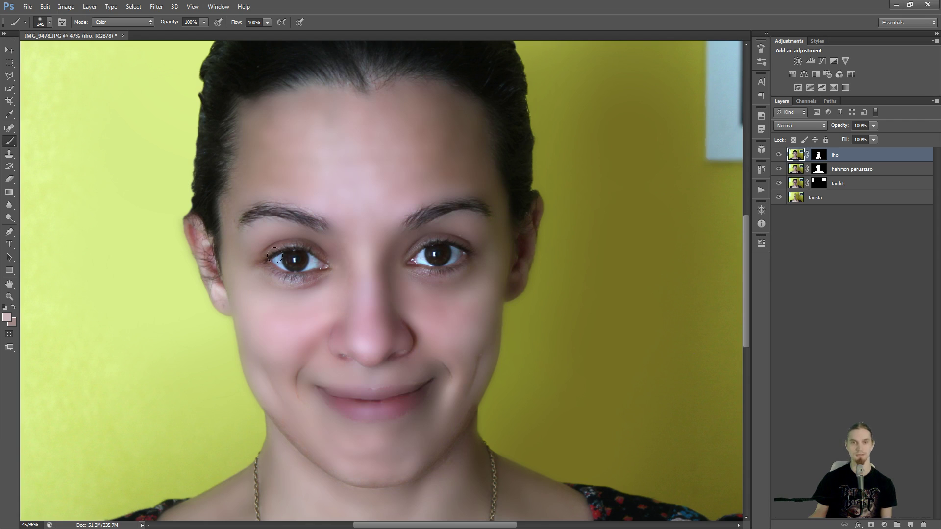
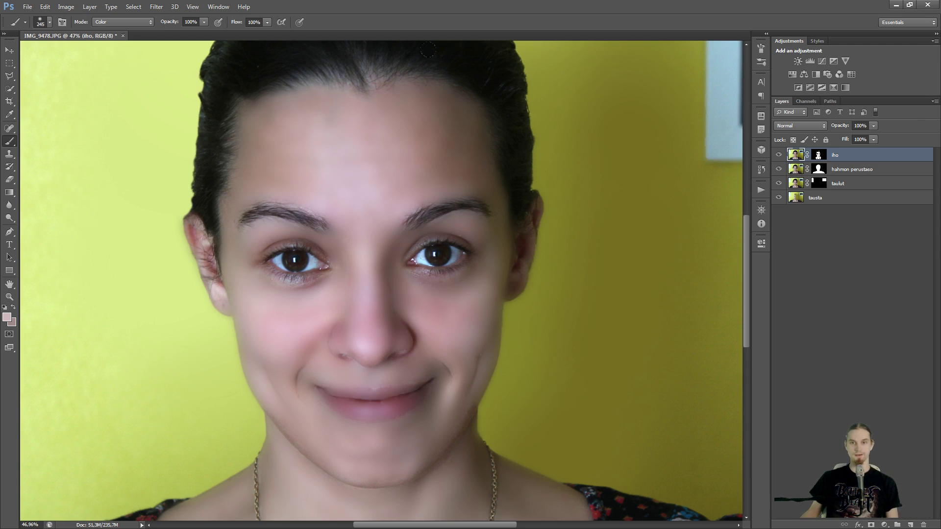
Even out the forehead's colour on the iho layer by painting with sampled skin tones, enlarging the brush to 424.
left_click(273, 168, "alt")
mouse_move(343, 163)
left_mouse_down()
mouse_move(343, 184)
mouse_move(361, 173)
mouse_move(269, 175)
mouse_move(284, 132)
mouse_move(283, 164)
mouse_move(355, 184)
mouse_move(370, 178)
mouse_move(363, 196)
mouse_move(362, 178)
mouse_move(347, 168)
mouse_move(361, 189)
mouse_move(342, 174)
left_mouse_up()
left_click(365, 251, "alt")
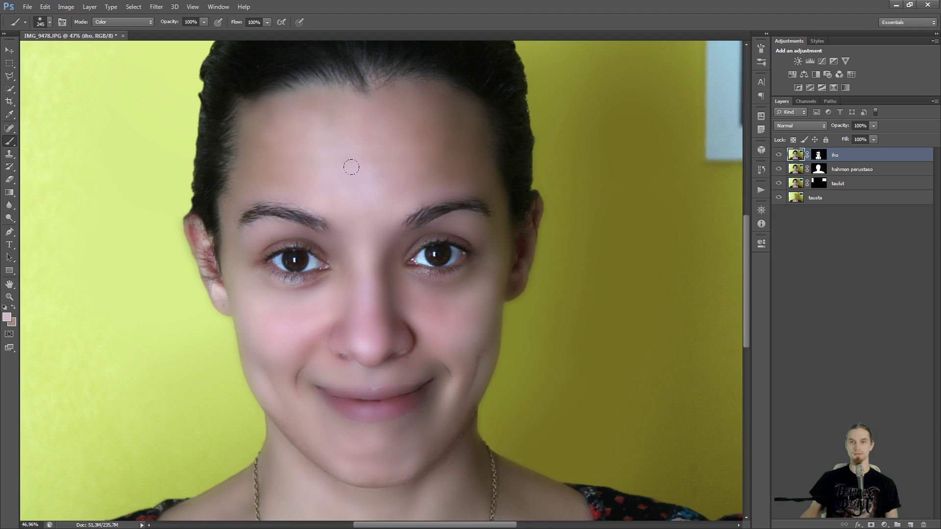
left_click(395, 142, "alt")
left_click(457, 173, "alt")
scroll(514, 293, "down", 5)
scroll(451, 253, "up", 9)
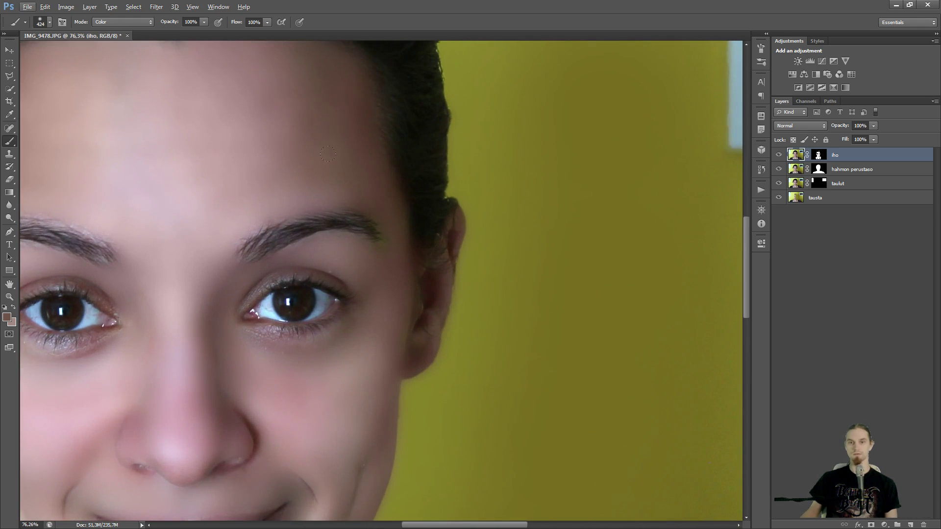
scroll(343, 180, "down", 5)
scroll(380, 141, "up", 4)
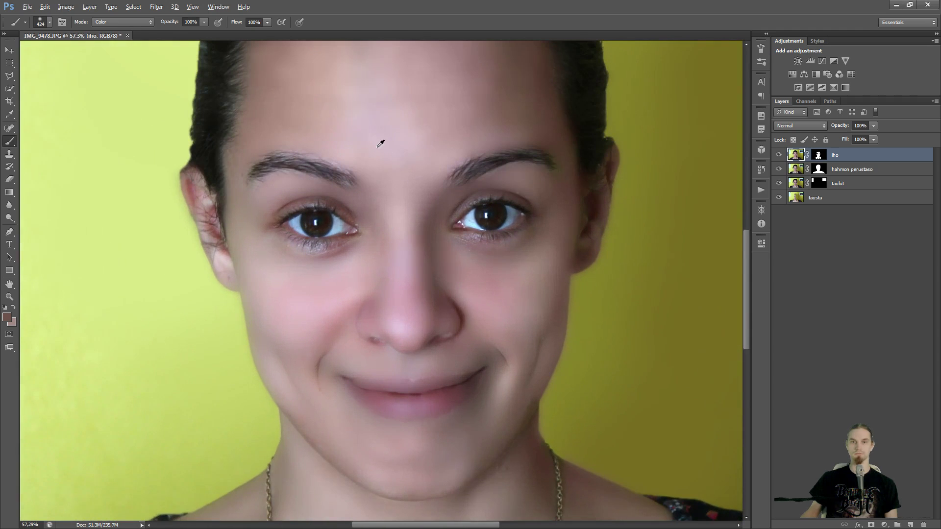
Sample the pink cheek tone and compare the retouch by hiding and reshowing the iho layer.
left_click_drag(399, 172, 403, 151)
left_click(457, 310, "alt")
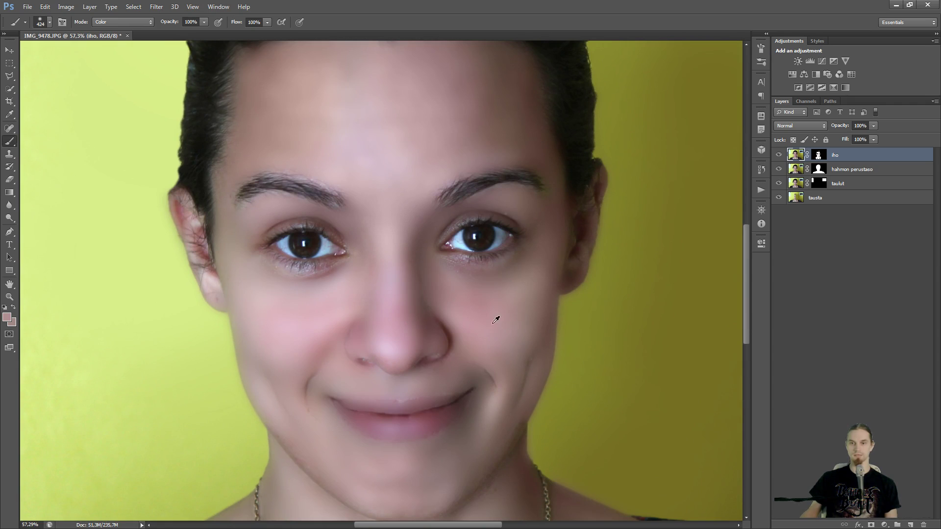
left_click(779, 155)
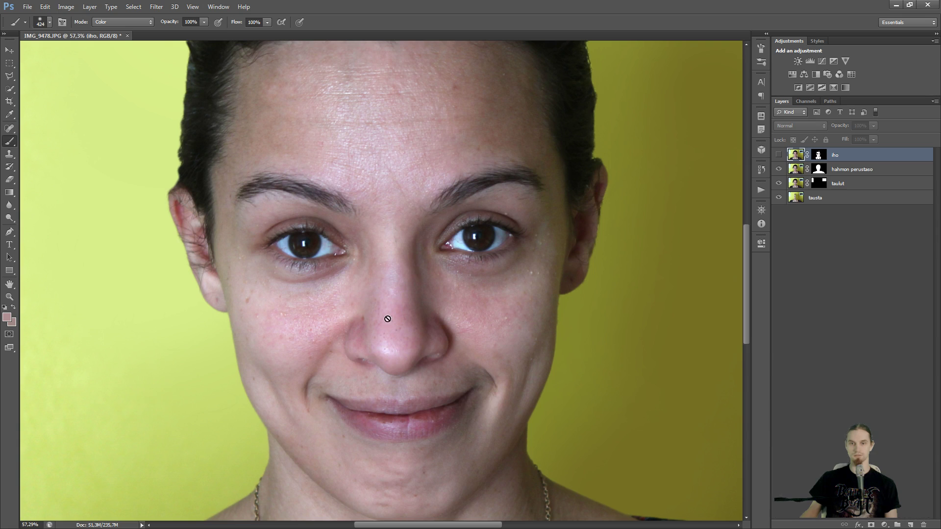
left_click(779, 155)
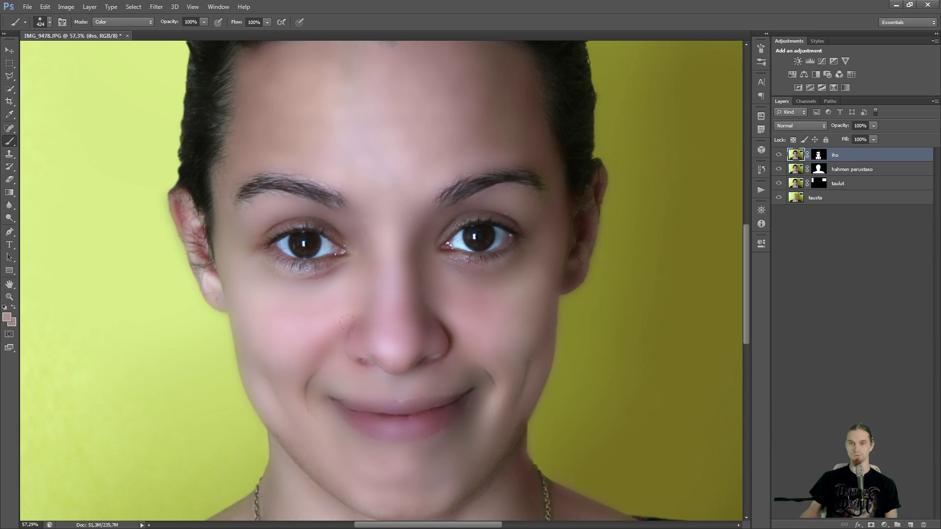
Set the brush to size 155 and 25% opacity, and blend the nose and cheek colours with sampled skin tone.
right_click(477, 306, "alt")
right_click(471, 315, "alt")
right_click(460, 317, "alt")
left_click(204, 22)
left_click(309, 304)
left_click(467, 324, "alt")
Blend the skin colour around the mouth, chin and jaw with tones sampled from the surrounding skin.
left_click(463, 420, "alt")
left_click(387, 473, "alt")
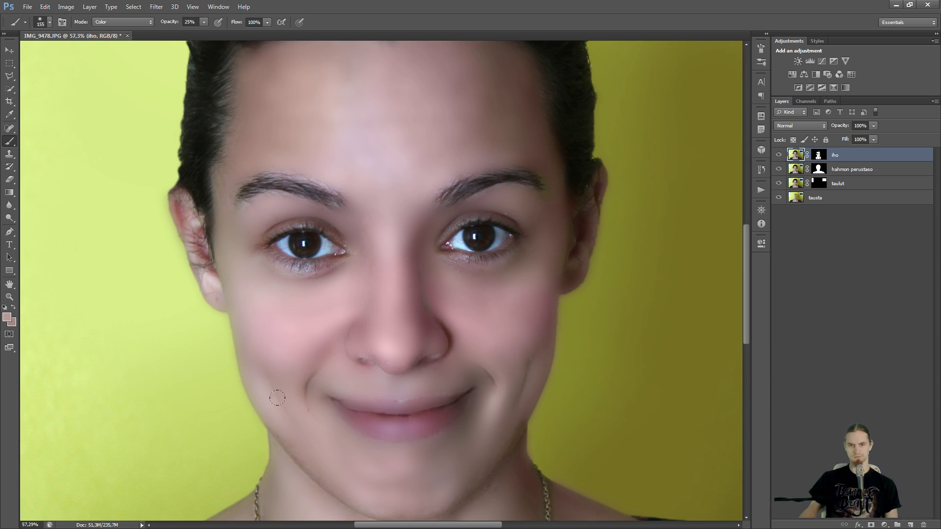
left_click(384, 466, "alt")
left_click_drag(516, 403, 538, 348)
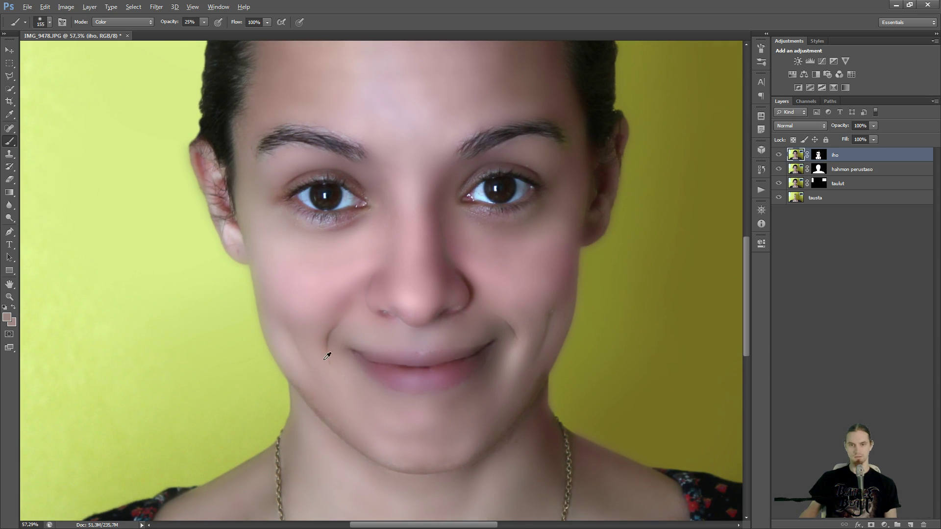
left_click(292, 355, "alt")
mouse_move(597, 269)
left_mouse_down()
mouse_move(597, 382)
mouse_move(607, 372)
mouse_move(609, 383)
mouse_move(608, 319)
mouse_move(603, 355)
left_mouse_up()
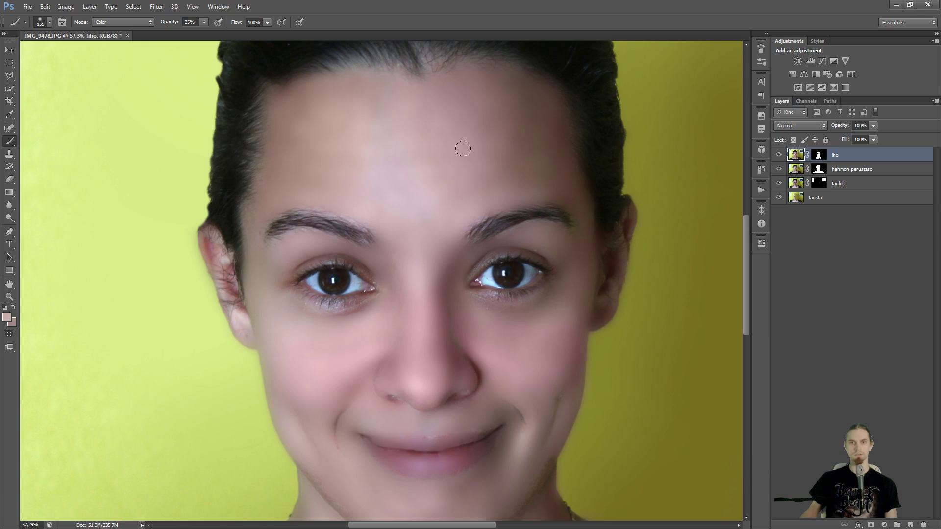
Set the brush blending mode to Luminosity and sample the light skin tone between the eyebrows.
left_click(119, 21)
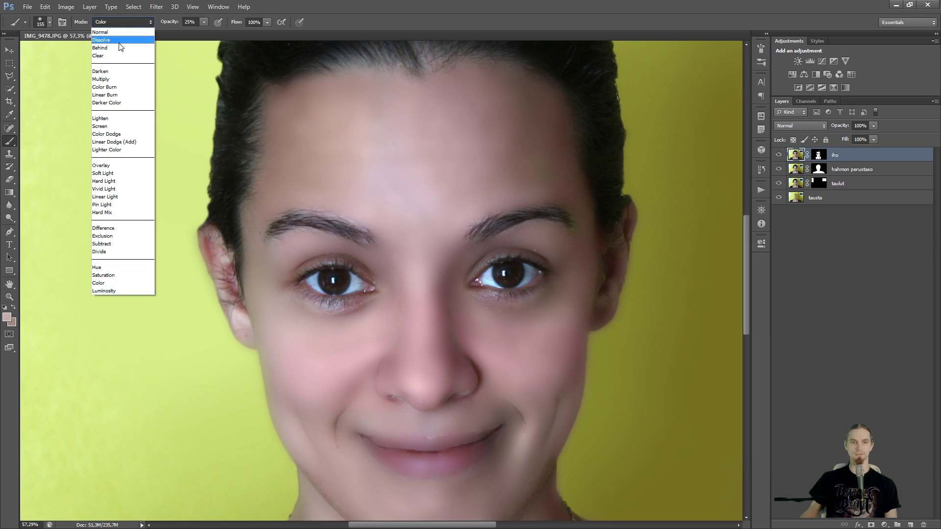
left_click(117, 291)
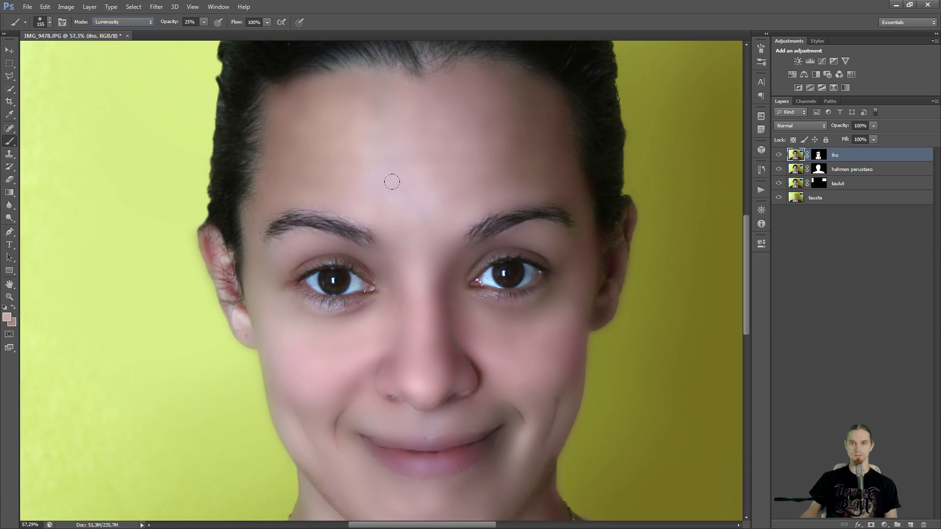
left_click(412, 196, "alt")
scroll(410, 186, "up", 4)
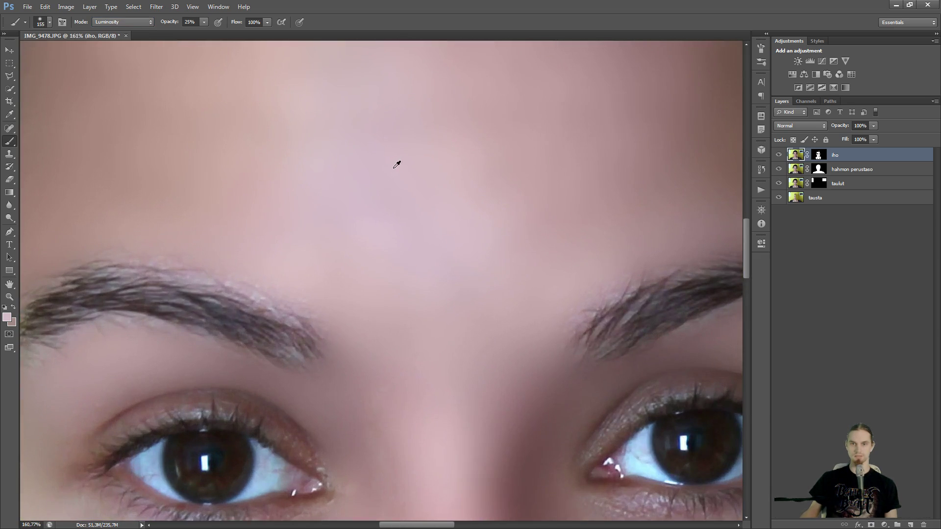
scroll(406, 195, "down", 2)
scroll(417, 205, "up", 1)
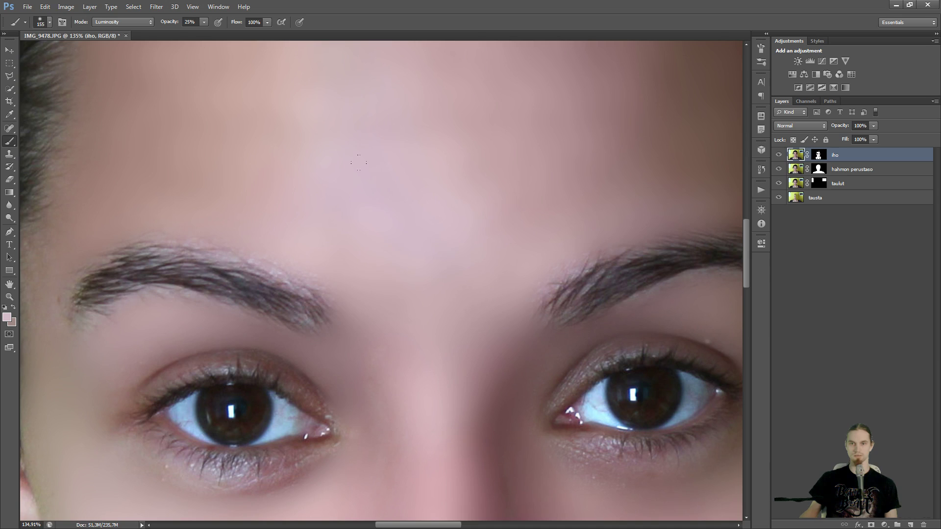
scroll(399, 217, "down", 3)
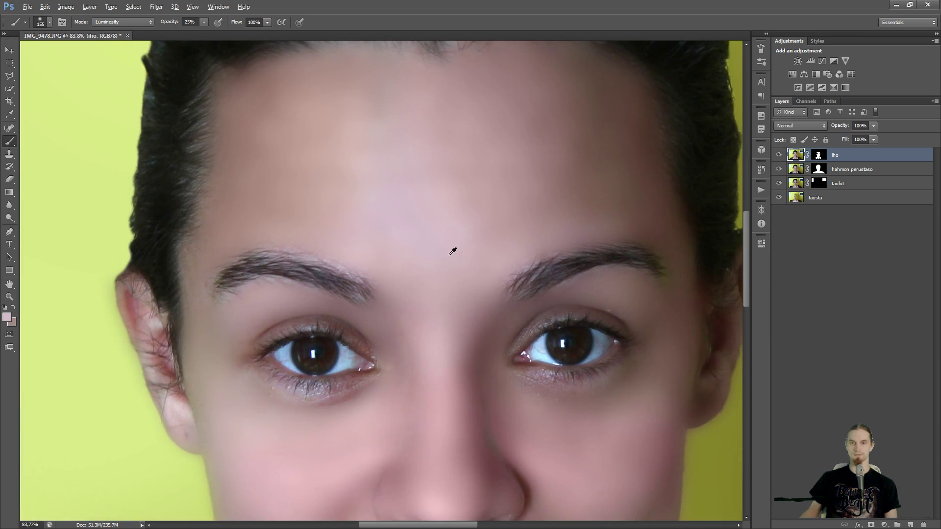
scroll(504, 299, "down", 2)
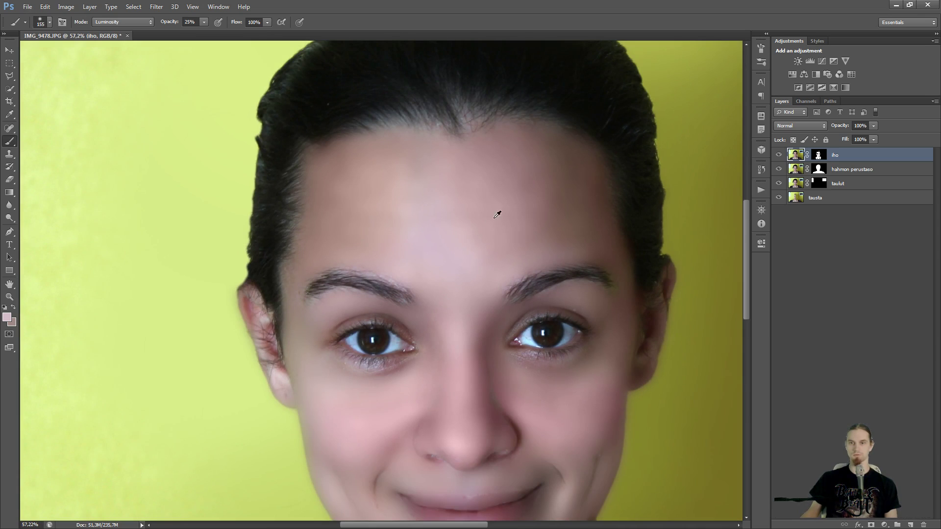
Even out the forehead's brightness with sampled skin tones, enlarging the brush to 294.
left_click(495, 199, "alt")
left_click(412, 177, "alt")
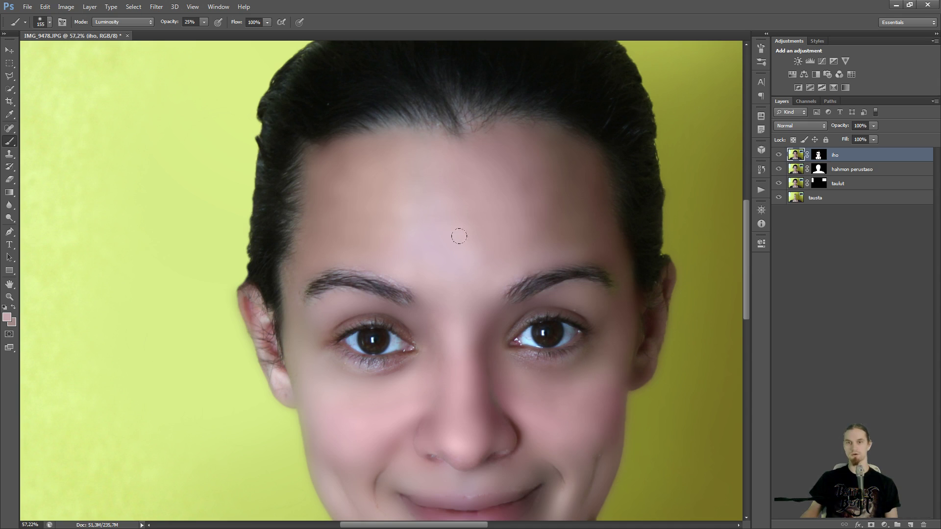
scroll(510, 223, "down", 3)
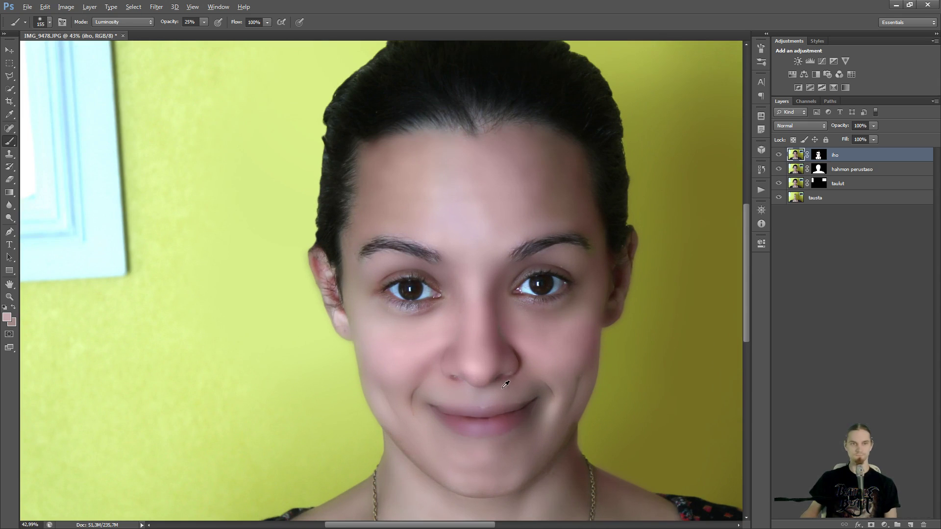
mouse_move(517, 224)
left_mouse_down()
mouse_move(498, 196)
mouse_move(478, 215)
mouse_move(510, 219)
left_mouse_up()
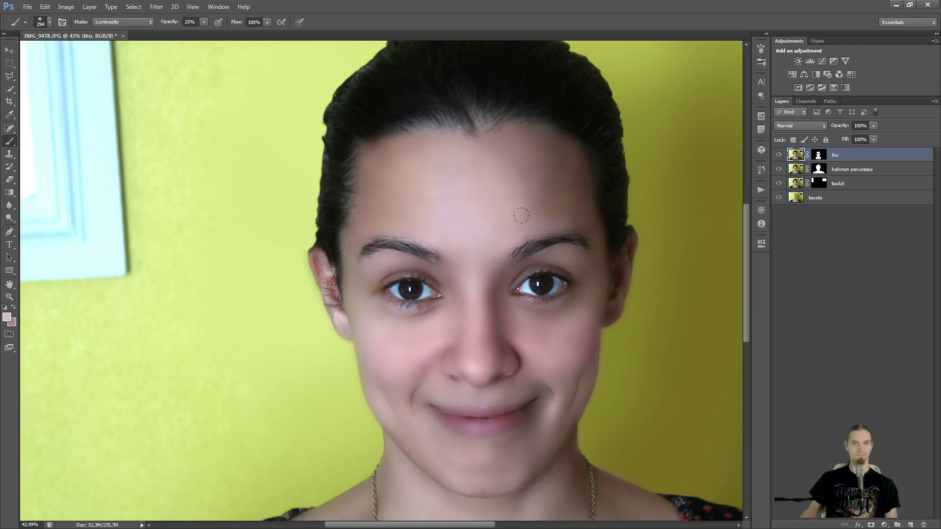
left_click_drag(584, 398, 606, 345)
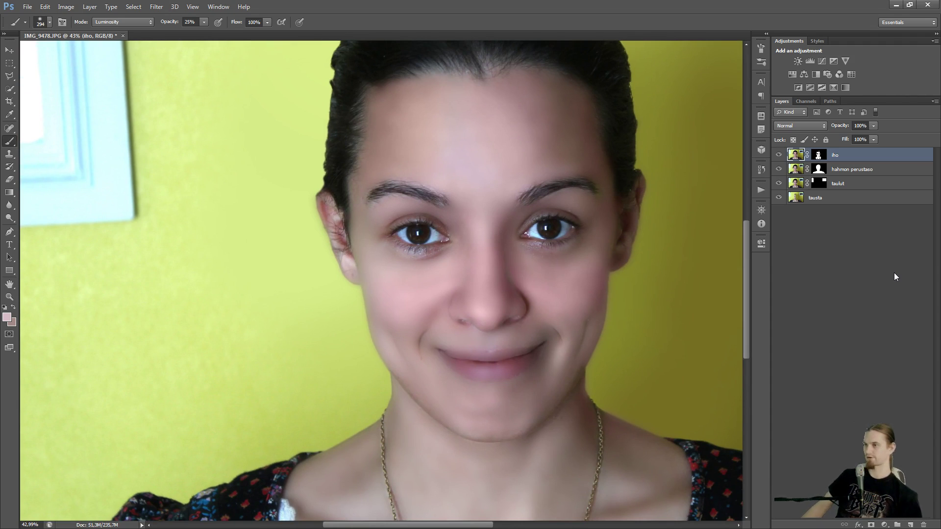
Examine the retouched skin up close on the nose, eyes, forehead, neck and shoulder.
left_click(802, 208)
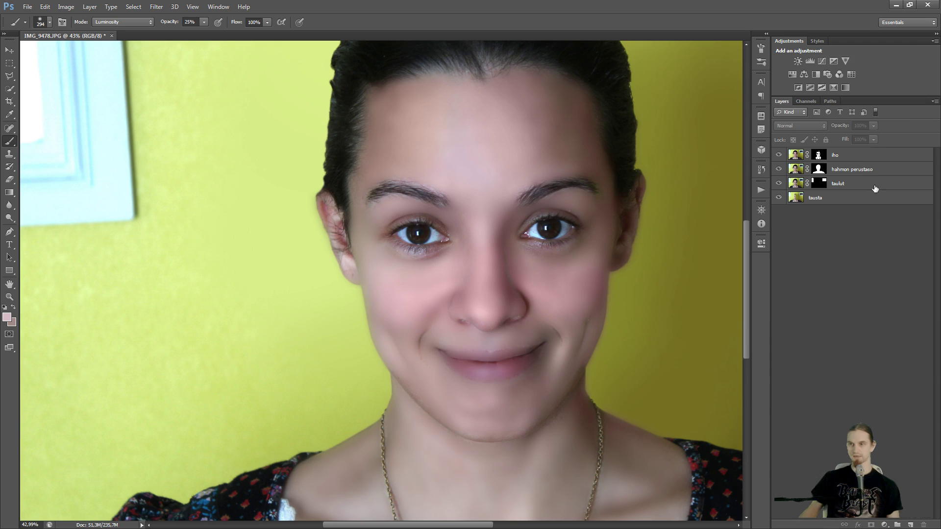
left_click(877, 157)
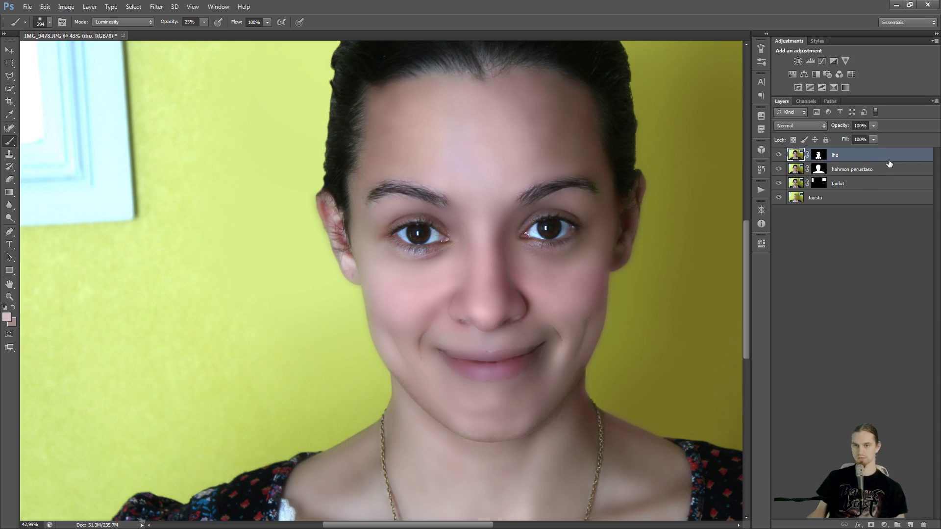
scroll(447, 321, "up", 5)
left_click_drag(523, 307, 225, 262)
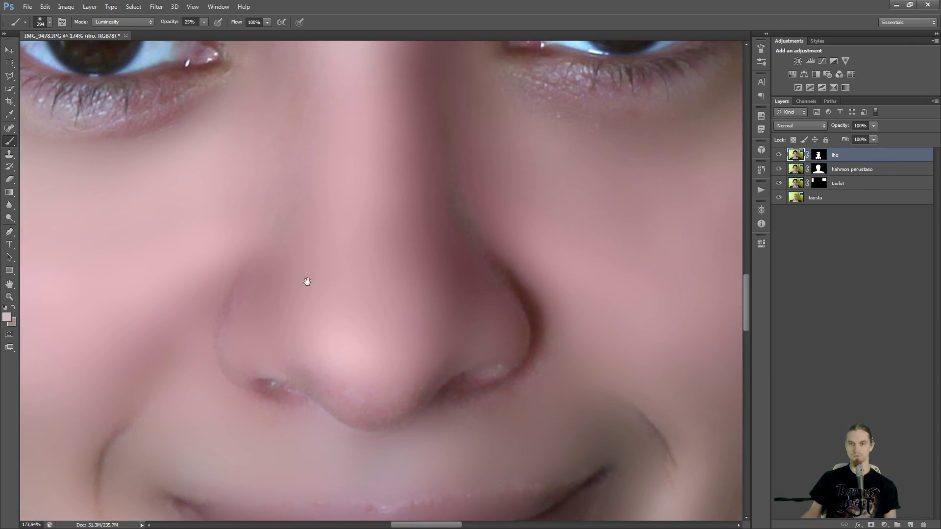
scroll(319, 279, "down", 3)
left_click_drag(330, 280, 376, 344)
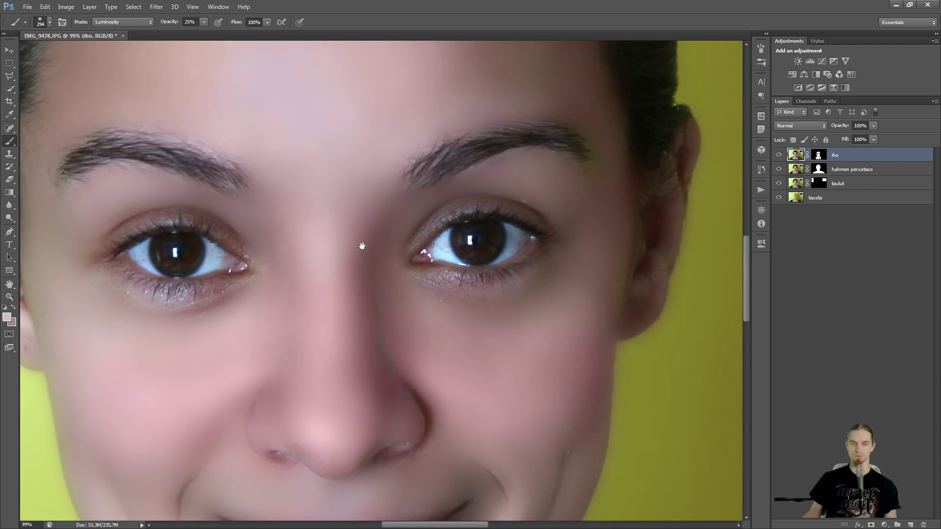
left_click_drag(342, 231, 372, 404)
left_click_drag(293, 290, 295, 327)
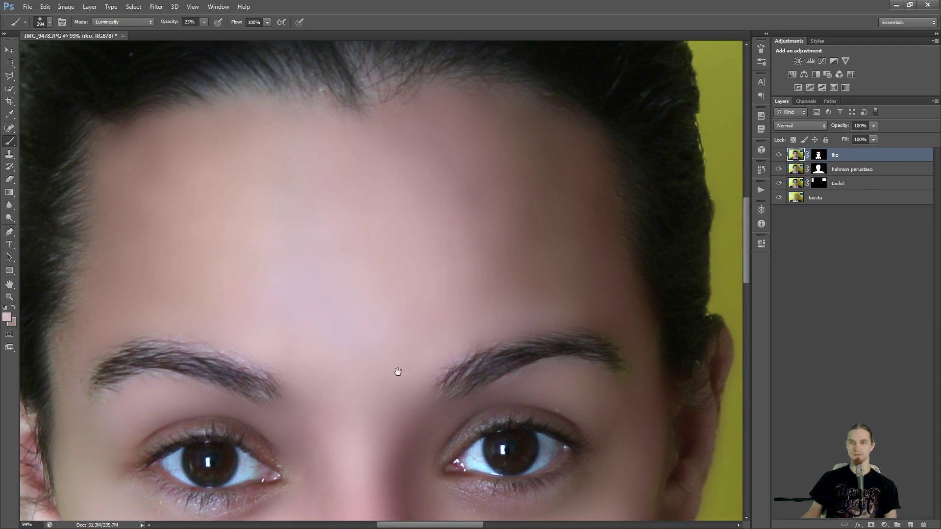
scroll(437, 368, "down", 10)
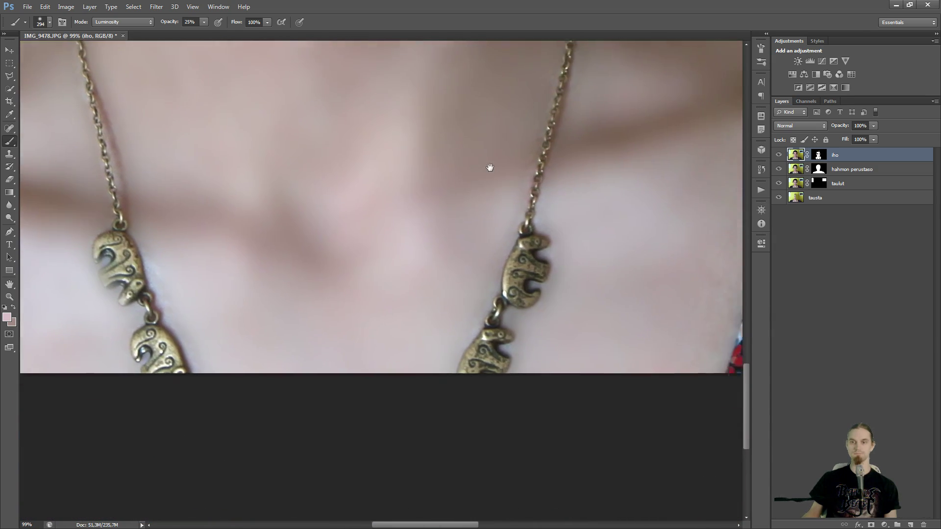
left_click_drag(489, 166, 358, 318)
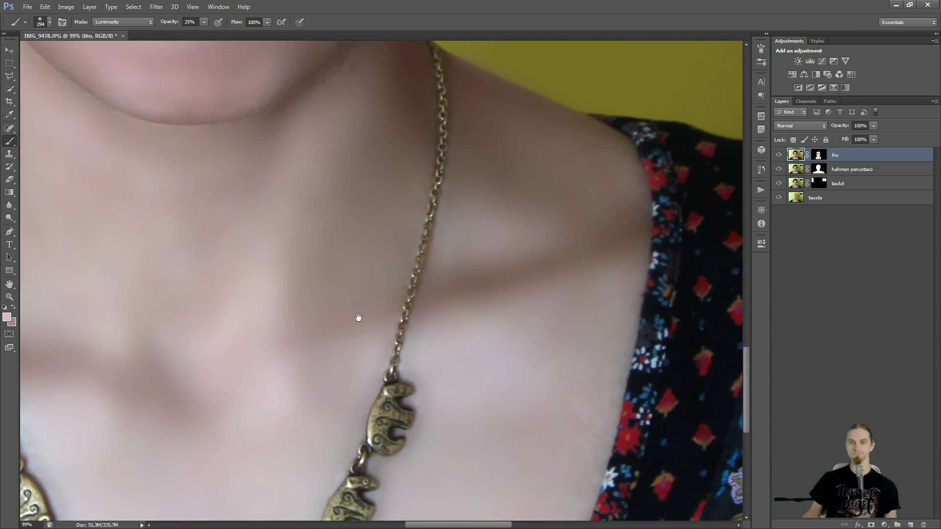
scroll(358, 318, "up", 8)
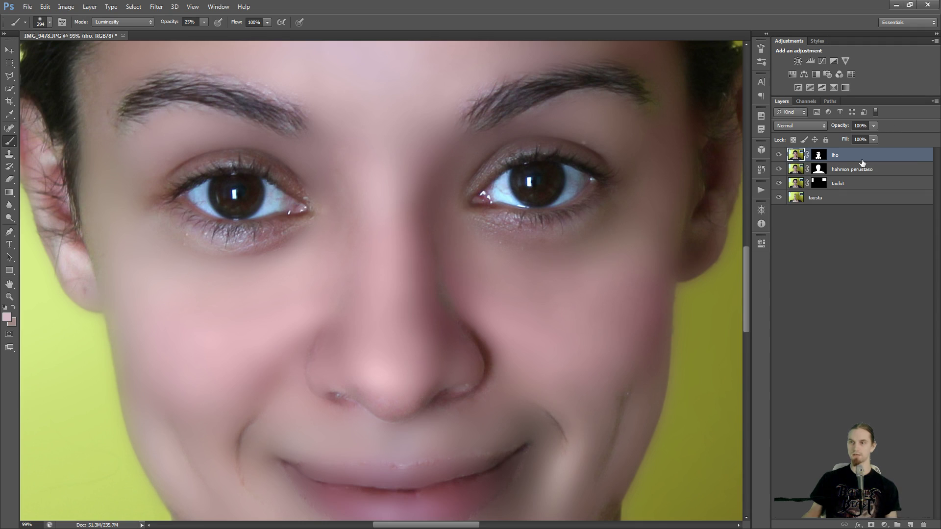
Lower the iho layer's opacity to 74% and review the whole face.
mouse_move(873, 138)
left_mouse_down()
mouse_move(752, 136)
mouse_move(874, 138)
left_mouse_up()
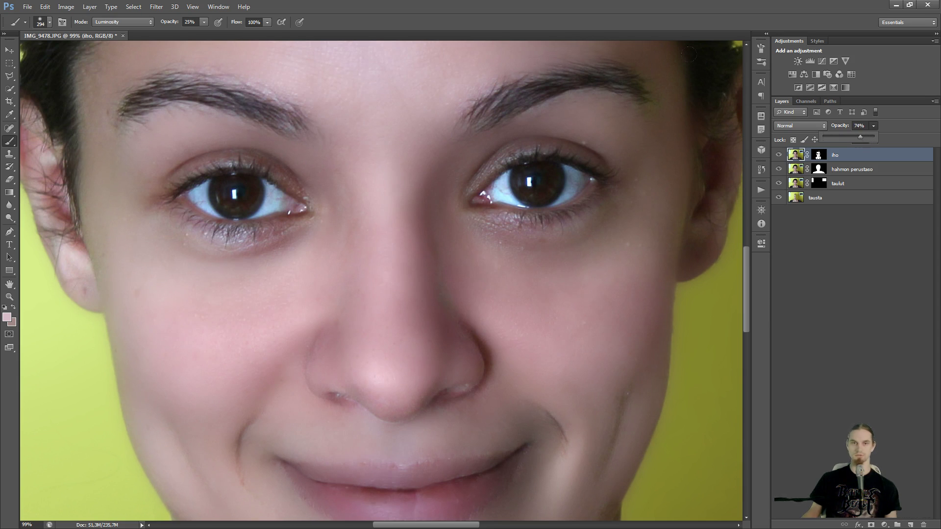
left_click(483, 2)
scroll(386, 334, "down", 3)
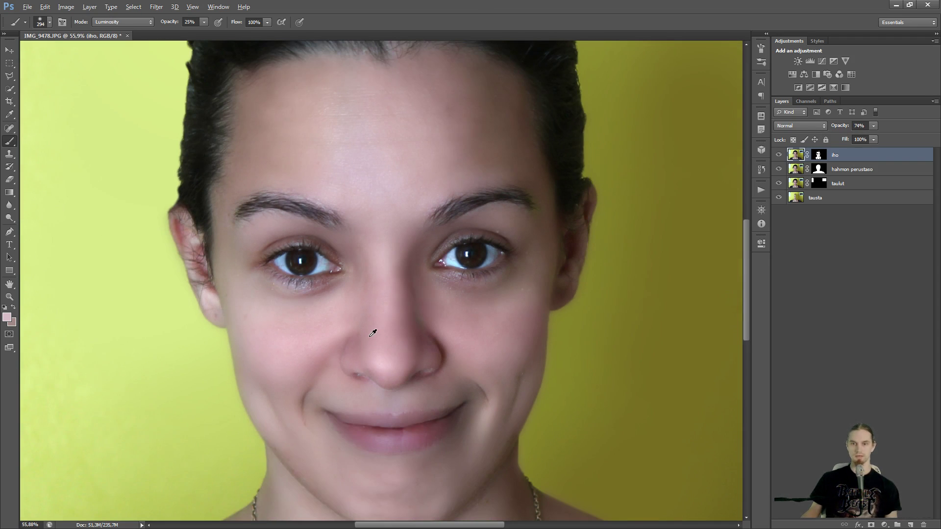
scroll(357, 313, "down", 3)
scroll(322, 340, "up", 3)
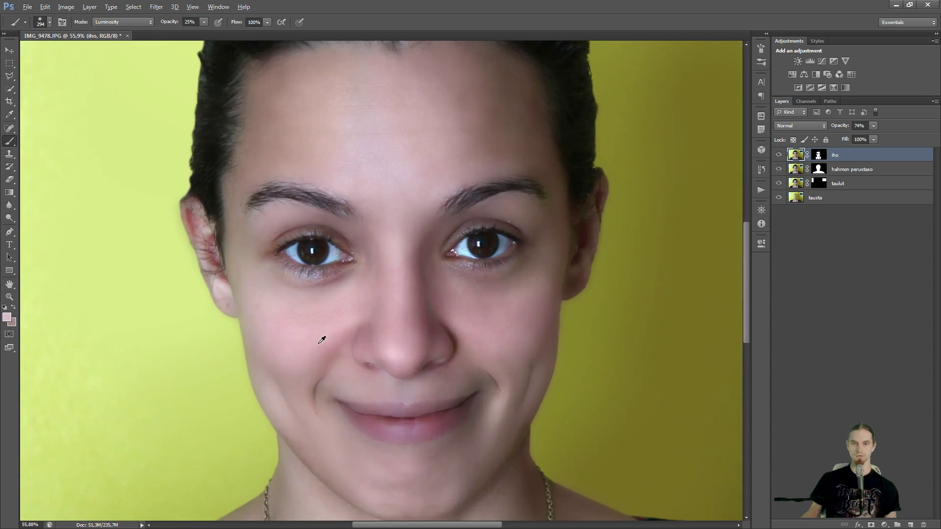
left_click_drag(411, 340, 420, 130)
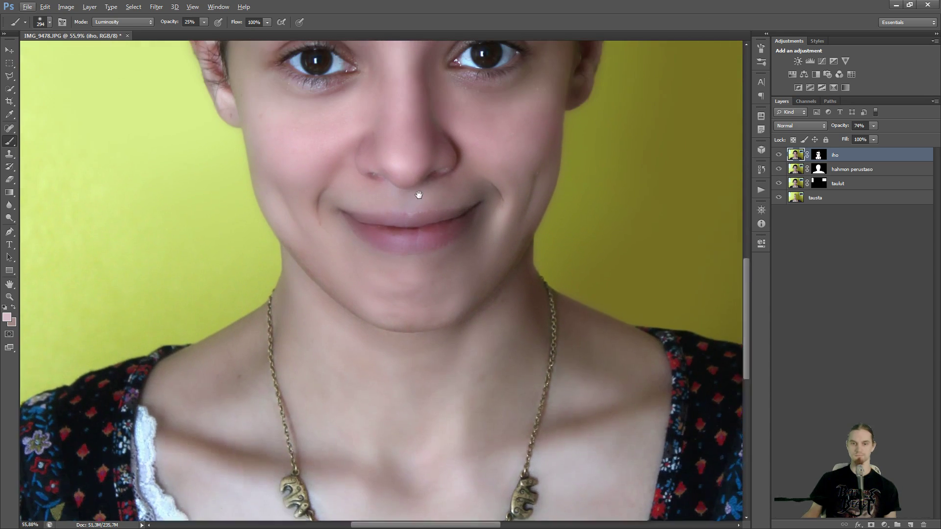
left_click_drag(420, 193, 431, 332)
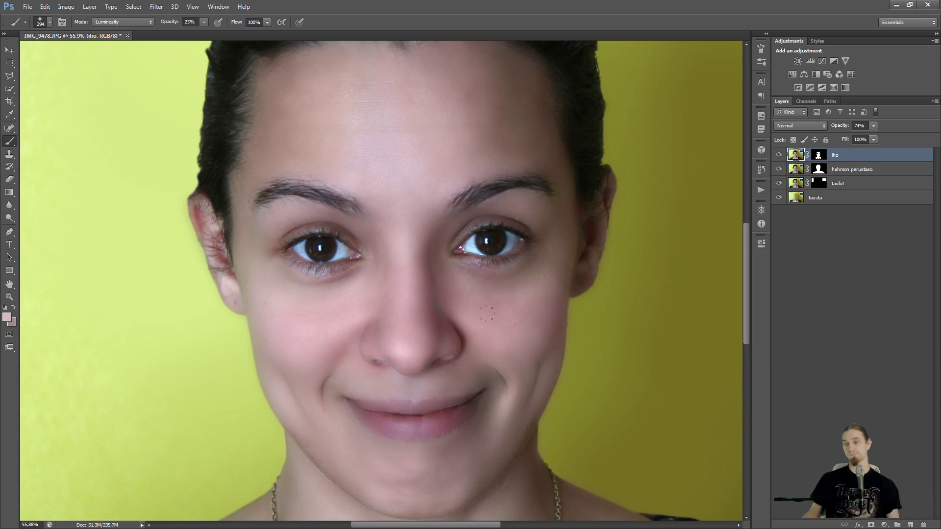
Create a new empty layer above the iho layer and name it ripset.
left_click(843, 278)
left_click_drag(508, 267, 546, 397)
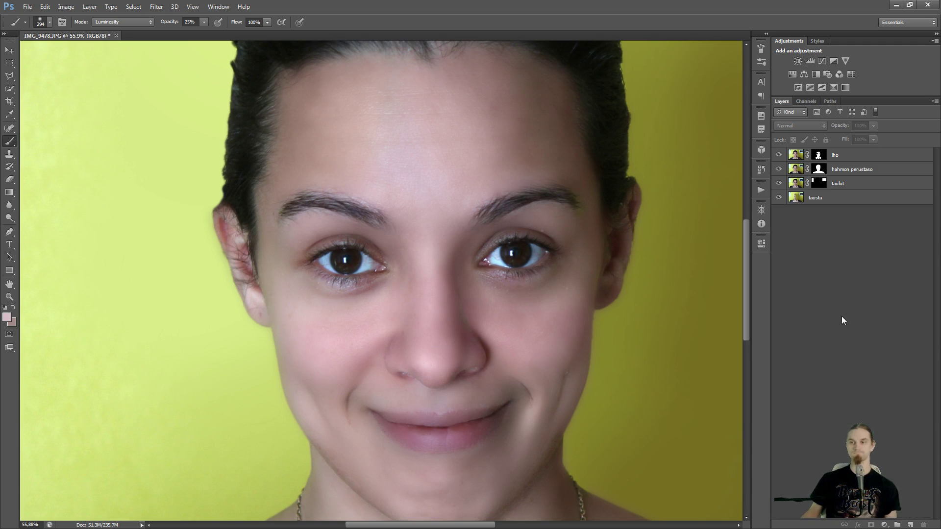
scroll(399, 290, "up", 5)
scroll(400, 289, "down", 1)
left_click_drag(431, 260, 368, 292)
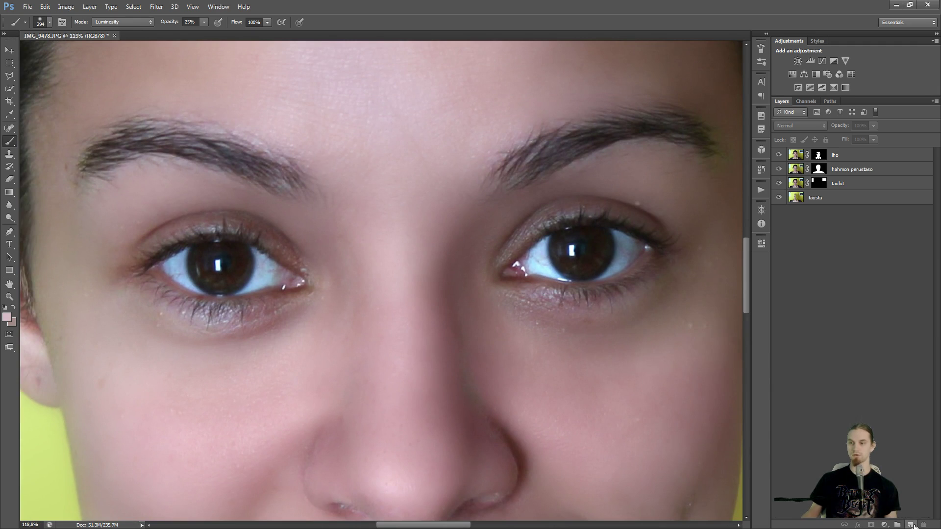
left_click(910, 525)
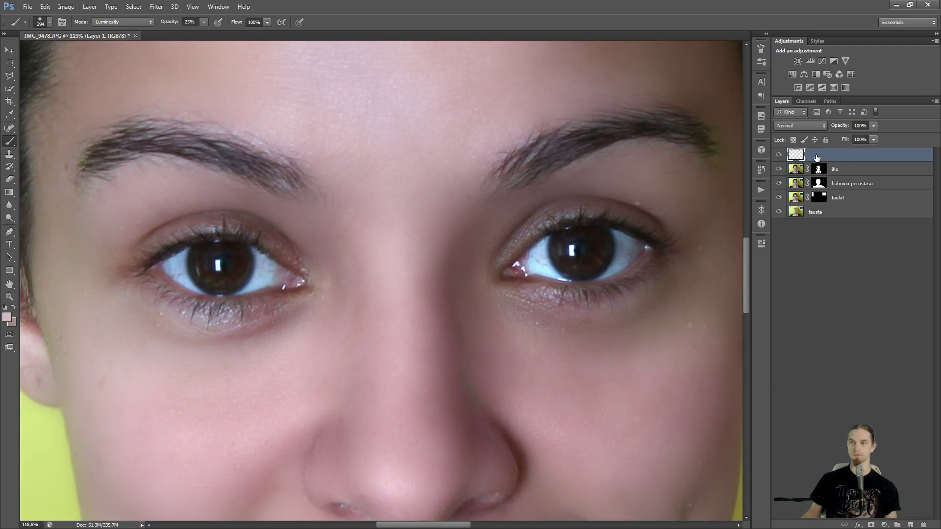
type("ripset")
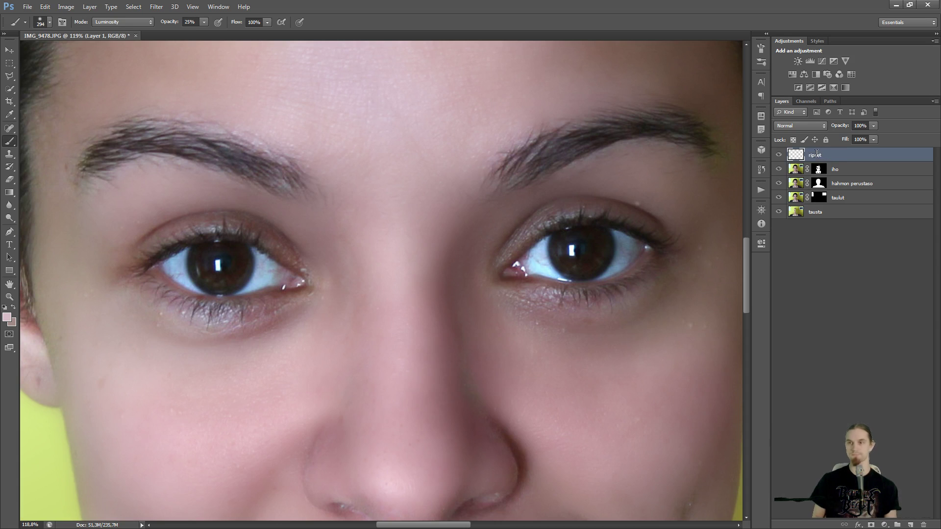
key("Return")
Set the foreground colour to pure black (000000) for painting on the subject's right eye.
scroll(227, 252, "up", 4)
left_click_drag(203, 201, 374, 199)
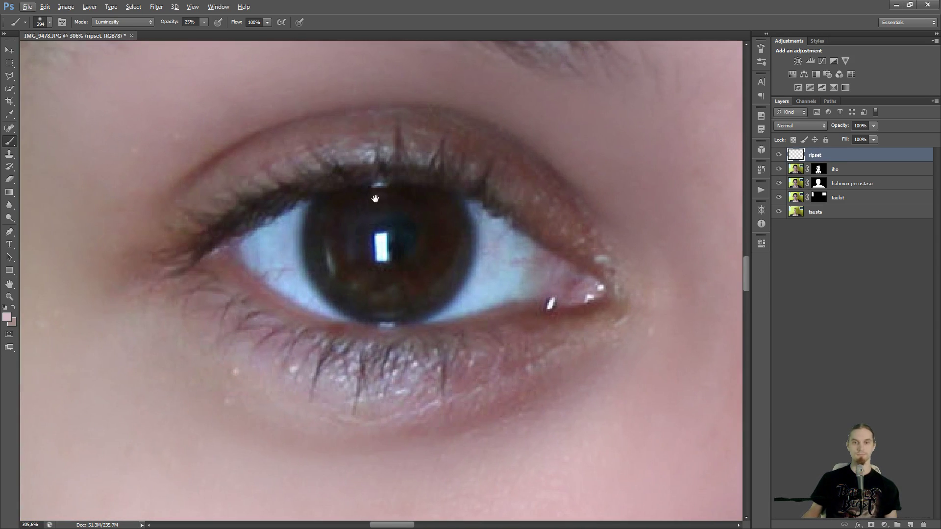
left_click(7, 317)
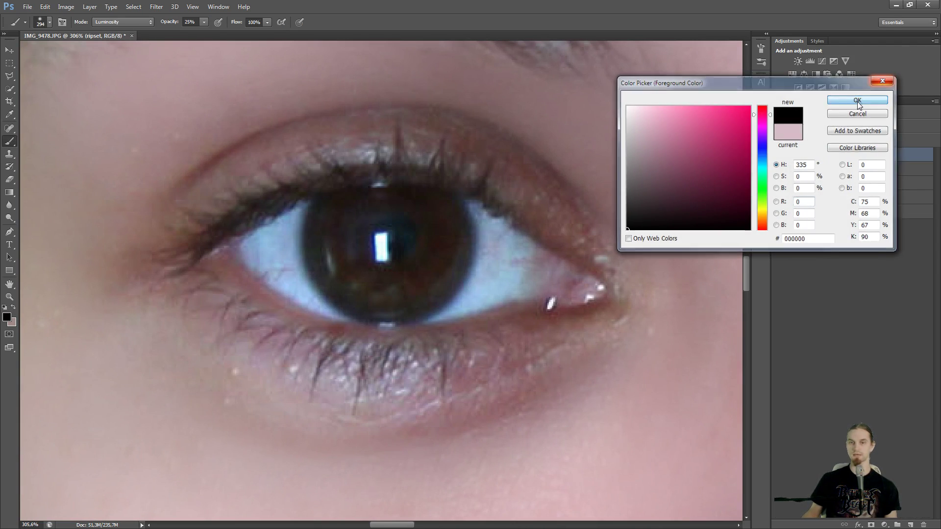
left_click(858, 100)
Set up a fine brush for drawing eyelashes, with a 5 px diameter and 100% opacity.
key("b")
mouse_move(459, 231)
left_mouse_down()
mouse_move(413, 228)
mouse_move(444, 233)
left_mouse_up()
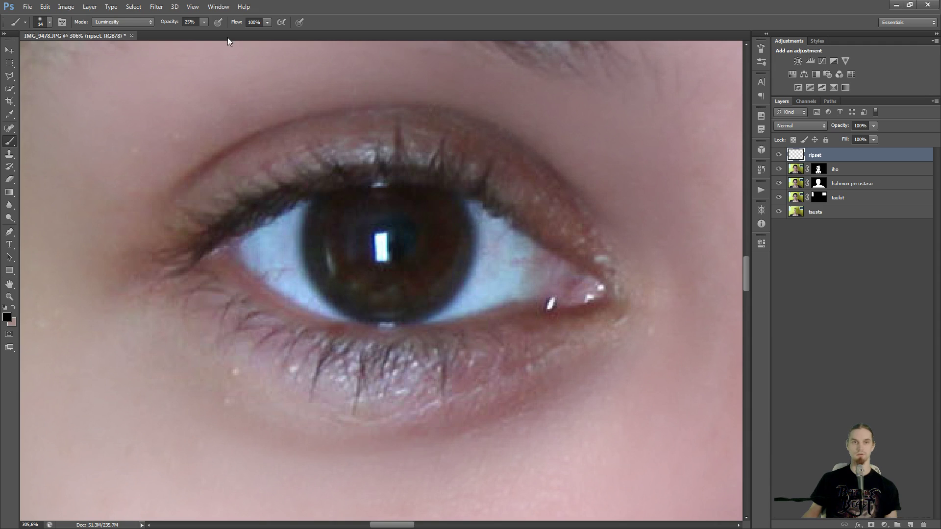
left_click(203, 22)
left_click_drag(304, 265, 297, 267)
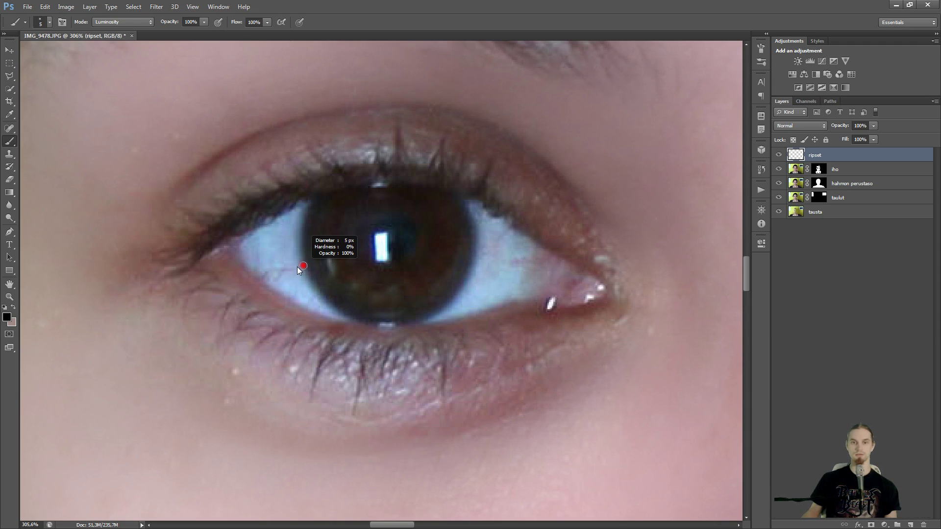
left_click_drag(306, 303, 306, 305)
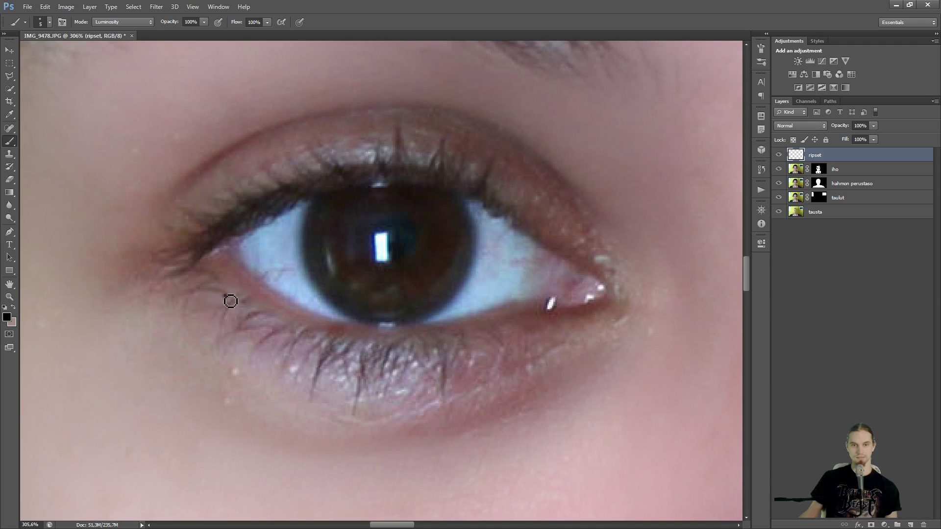
mouse_move(215, 295)
left_mouse_down()
mouse_move(173, 306)
mouse_move(218, 303)
left_mouse_up()
key("ctrl+z")
left_click_drag(227, 291, 173, 306)
key("ctrl+z")
Draw the lower eyelashes of the subject's right eye with a 2 px brush, working from the outer corner past the iris.
left_click_drag(230, 296, 169, 297)
left_click_drag(218, 279, 186, 324)
mouse_move(240, 298)
left_mouse_down()
mouse_move(228, 353)
mouse_move(226, 313)
mouse_move(199, 321)
left_mouse_up()
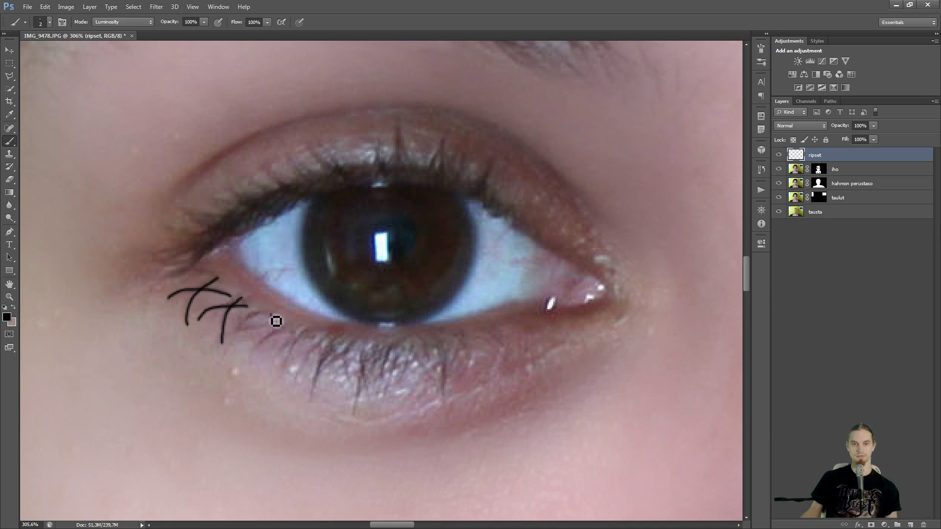
mouse_move(273, 314)
left_mouse_down()
mouse_move(250, 327)
mouse_move(229, 347)
mouse_move(256, 337)
mouse_move(223, 344)
left_mouse_up()
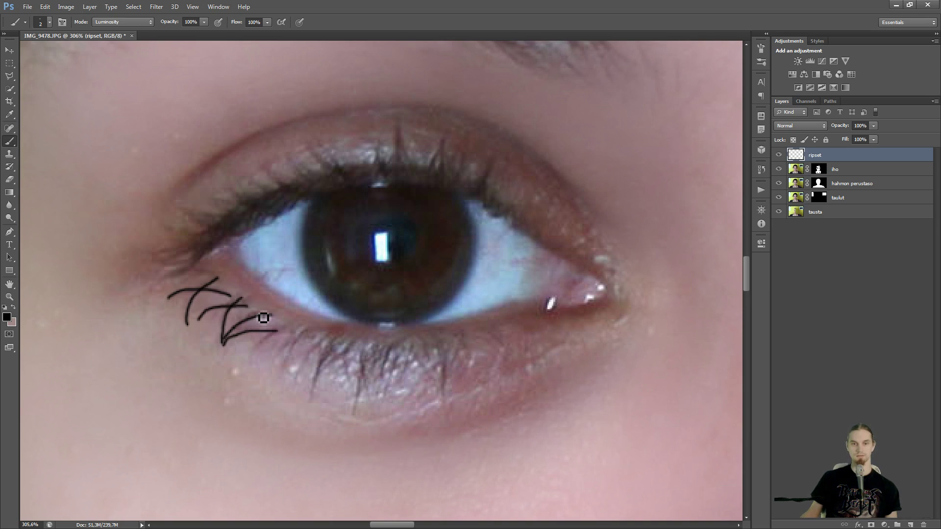
left_click_drag(271, 315, 239, 347)
left_click_drag(283, 328, 252, 356)
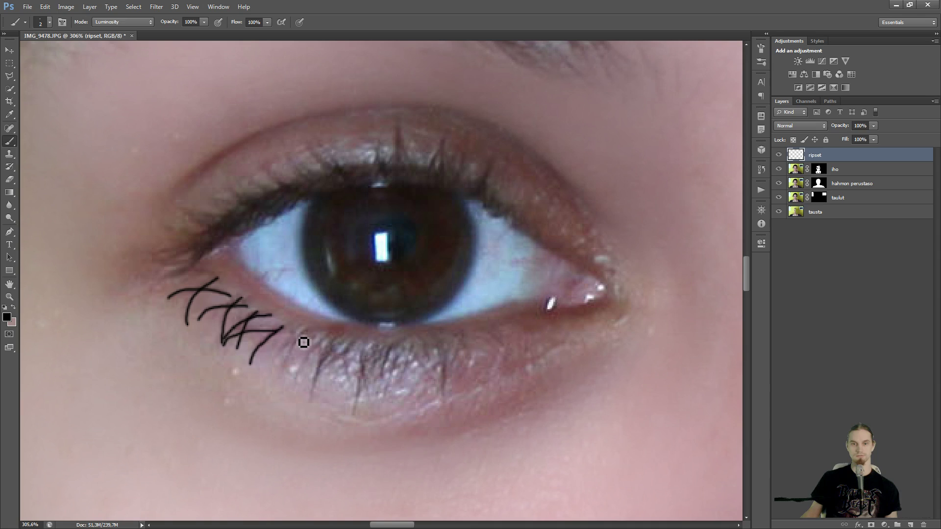
left_click_drag(300, 335, 283, 375)
left_click_drag(324, 338, 306, 374)
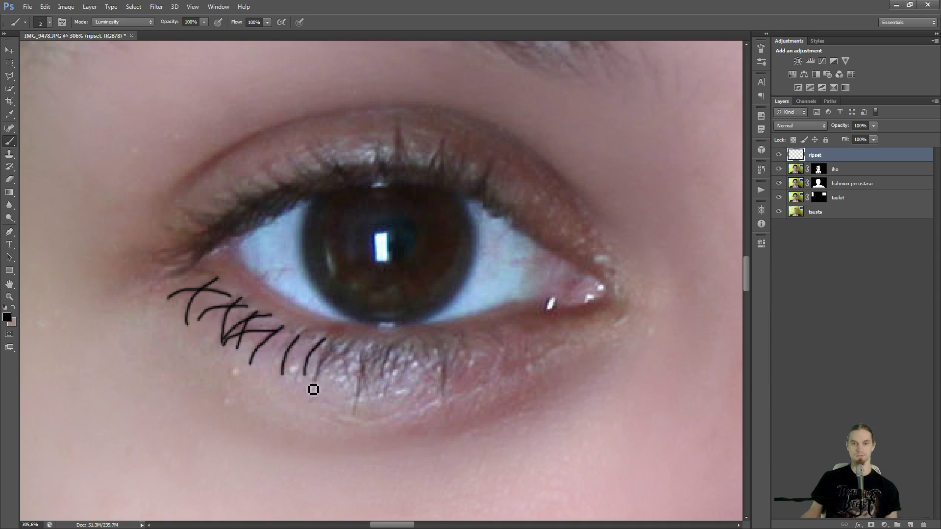
left_click_drag(301, 340, 279, 366)
left_click_drag(329, 340, 314, 394)
mouse_move(342, 350)
left_mouse_down()
mouse_move(347, 382)
mouse_move(333, 387)
mouse_move(346, 361)
mouse_move(334, 377)
mouse_move(363, 405)
mouse_move(367, 391)
mouse_move(371, 408)
left_mouse_up()
left_click_drag(393, 349, 380, 406)
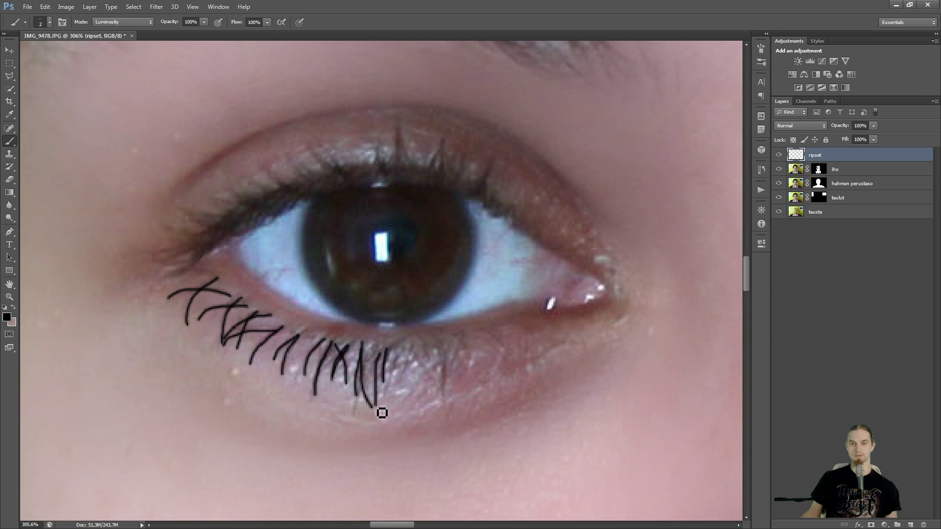
mouse_move(376, 348)
left_mouse_down()
mouse_move(372, 389)
mouse_move(392, 395)
left_mouse_up()
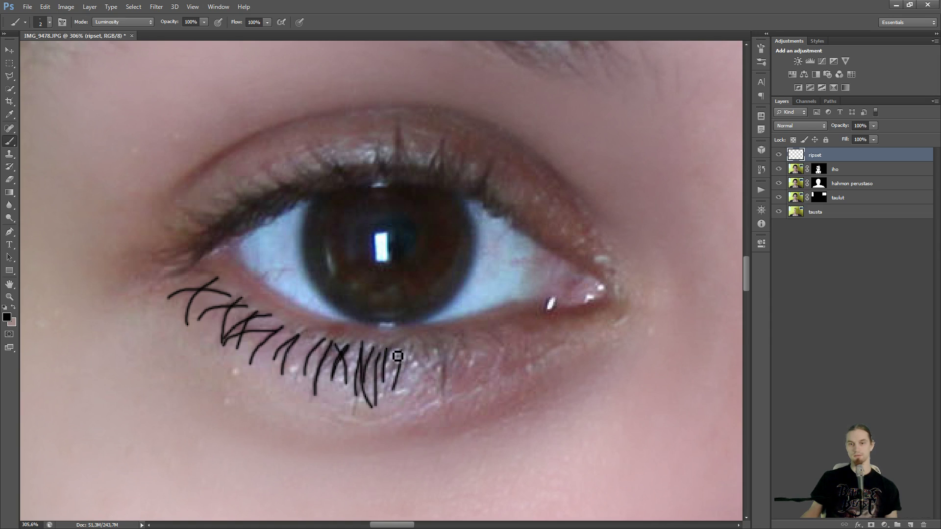
mouse_move(398, 349)
left_mouse_down()
mouse_move(396, 397)
mouse_move(416, 381)
left_mouse_up()
mouse_move(416, 347)
left_mouse_down()
mouse_move(420, 389)
mouse_move(443, 383)
left_mouse_up()
key("ctrl+z")
mouse_move(440, 343)
left_mouse_down()
mouse_move(450, 392)
mouse_move(460, 366)
mouse_move(445, 388)
left_mouse_up()
mouse_move(467, 339)
left_mouse_down()
mouse_move(476, 367)
mouse_move(483, 347)
mouse_move(454, 372)
mouse_move(460, 356)
mouse_move(491, 368)
mouse_move(485, 355)
left_mouse_up()
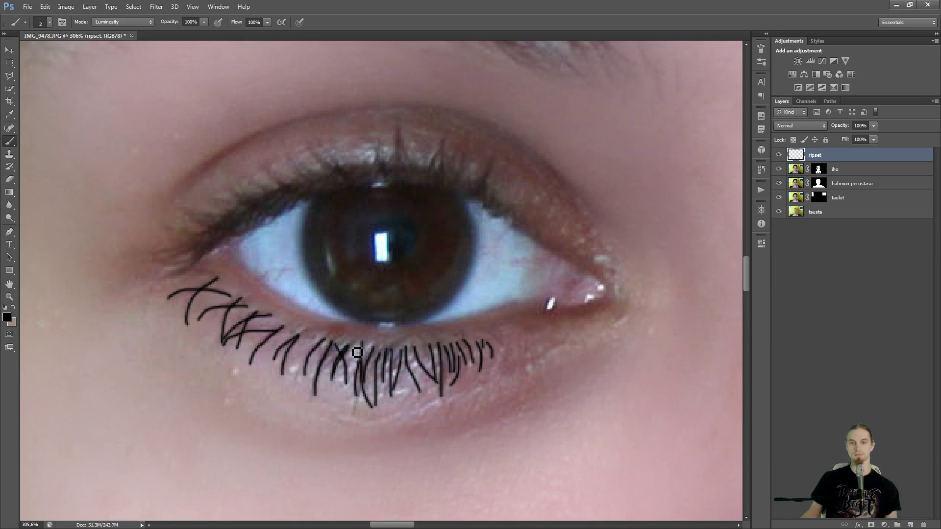
Fill the gaps between the lower lashes with extra strokes and extend the row with short lashes towards the inner corner.
left_click_drag(357, 360, 356, 384)
mouse_move(330, 349)
left_mouse_down()
mouse_move(316, 371)
mouse_move(314, 393)
left_mouse_up()
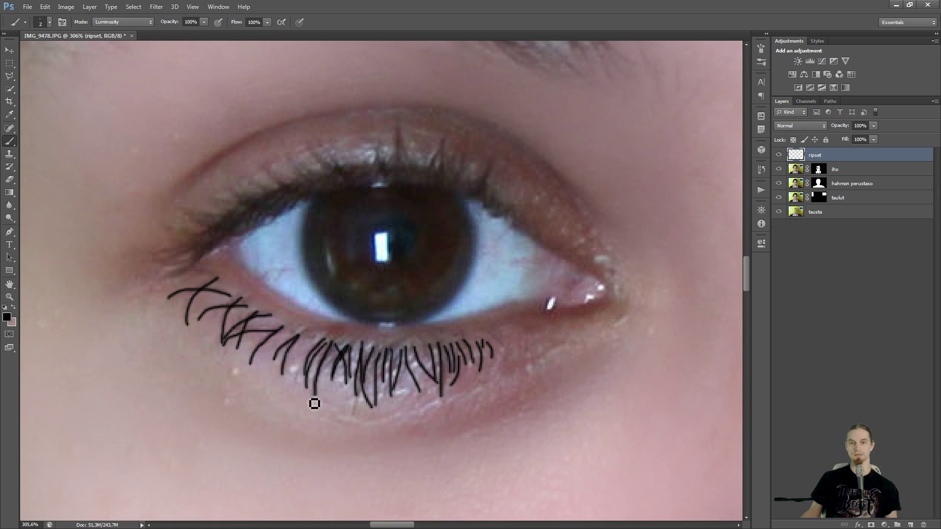
left_click_drag(301, 339, 288, 371)
left_click_drag(297, 336, 268, 356)
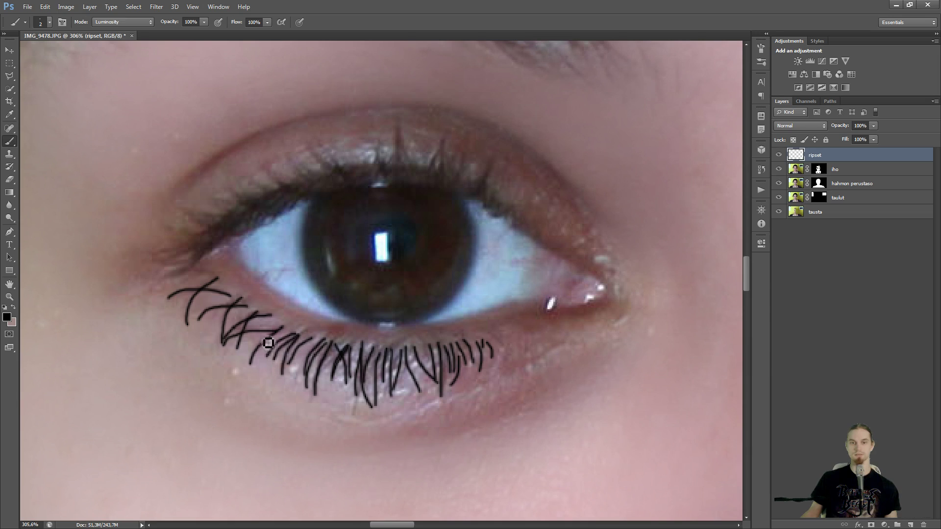
mouse_move(273, 319)
left_mouse_down()
mouse_move(257, 345)
mouse_move(261, 316)
mouse_move(237, 318)
mouse_move(212, 342)
left_mouse_up()
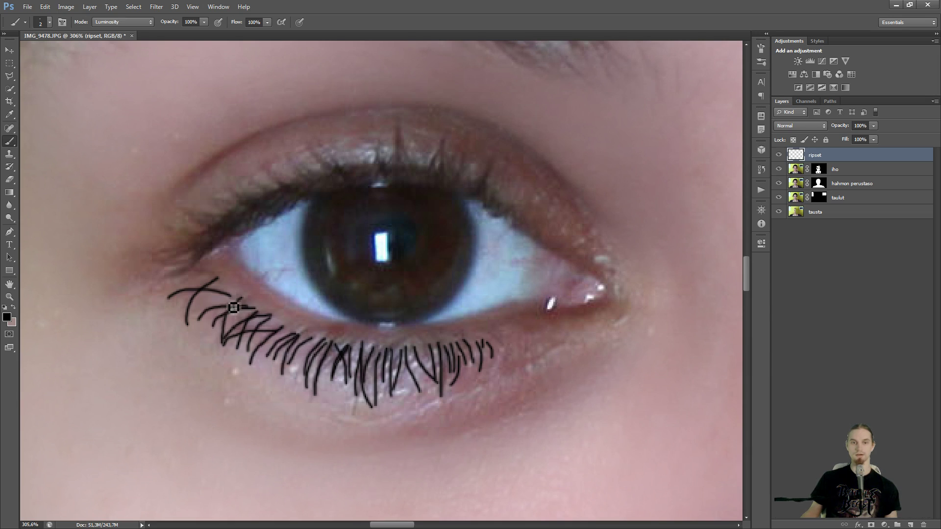
left_click_drag(242, 297, 201, 326)
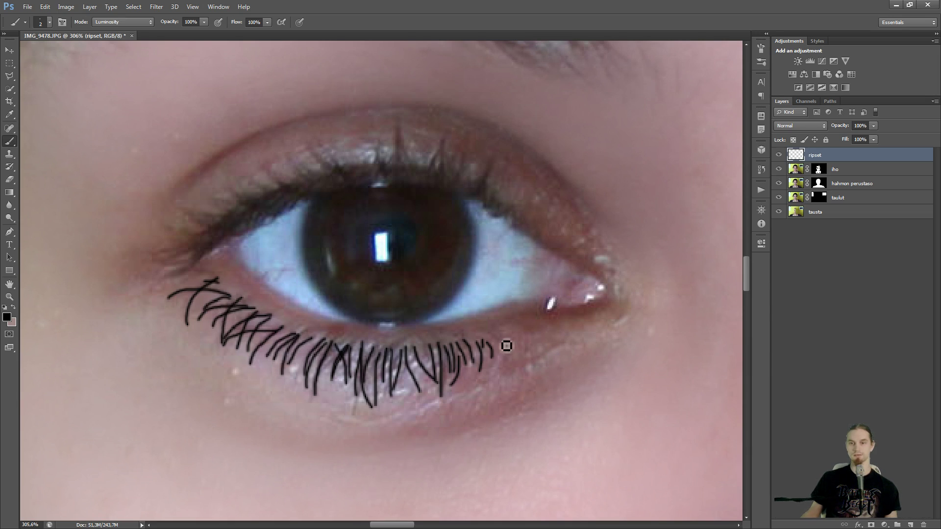
mouse_move(495, 336)
left_mouse_down()
mouse_move(513, 355)
mouse_move(511, 337)
mouse_move(522, 353)
mouse_move(522, 343)
mouse_move(536, 344)
mouse_move(518, 340)
mouse_move(532, 353)
mouse_move(498, 341)
mouse_move(503, 363)
mouse_move(482, 344)
mouse_move(485, 368)
mouse_move(538, 344)
left_mouse_up()
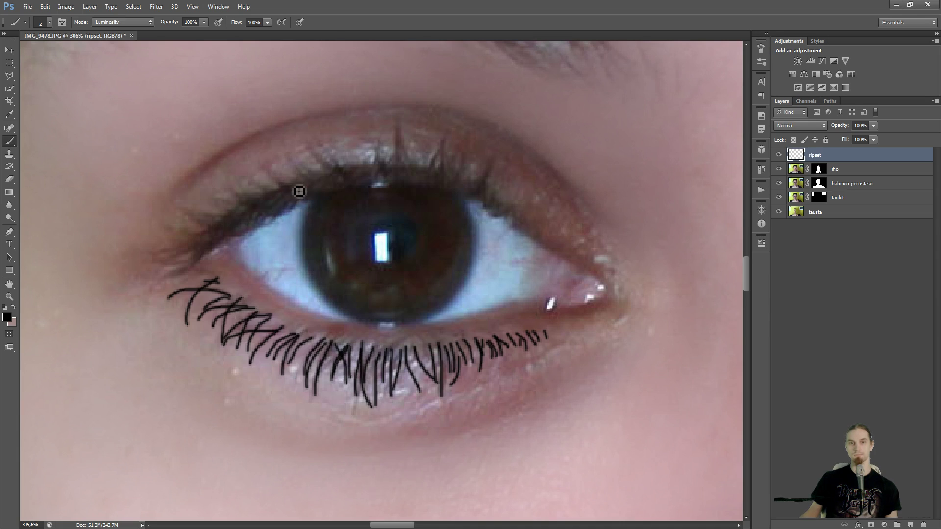
Draw curved upper eyelashes along the outer half of the lid, from the outer corner up to the iris.
mouse_move(311, 192)
left_mouse_down()
mouse_move(308, 183)
mouse_move(304, 211)
mouse_move(279, 214)
mouse_move(245, 204)
mouse_move(237, 189)
left_mouse_up()
mouse_move(310, 184)
left_mouse_down()
mouse_move(301, 204)
mouse_move(242, 203)
mouse_move(219, 177)
mouse_move(294, 210)
mouse_move(227, 210)
mouse_move(214, 197)
left_mouse_up()
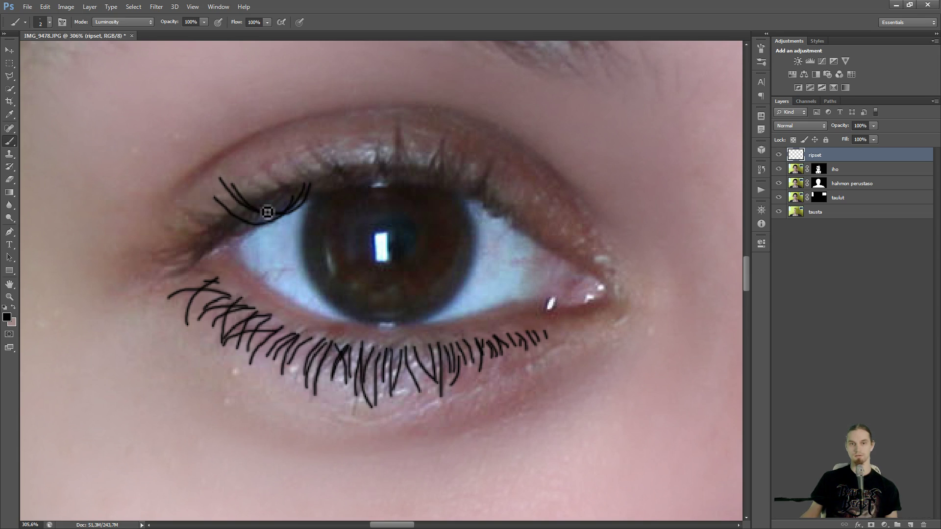
mouse_move(266, 212)
left_mouse_down()
mouse_move(220, 232)
mouse_move(191, 212)
left_mouse_up()
left_click_drag(270, 228, 214, 208)
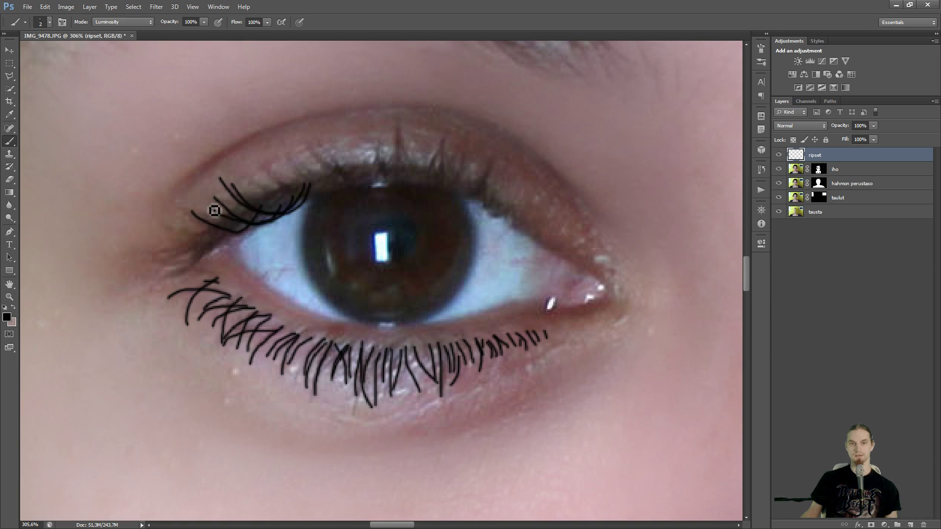
mouse_move(267, 225)
left_mouse_down()
mouse_move(222, 243)
mouse_move(181, 229)
left_mouse_up()
mouse_move(227, 248)
left_mouse_down()
mouse_move(159, 245)
mouse_move(181, 265)
mouse_move(170, 270)
left_mouse_up()
left_click_drag(297, 194, 267, 221)
left_click_drag(252, 185, 271, 186)
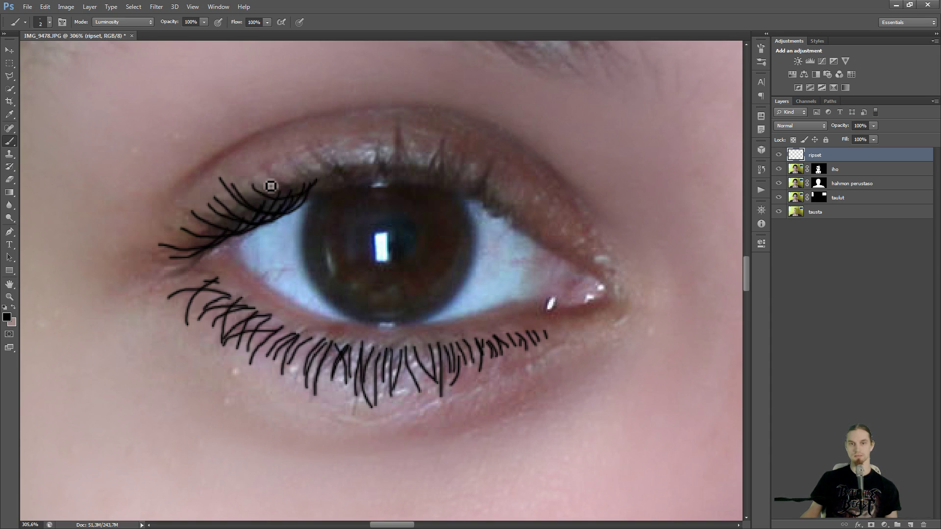
left_click_drag(338, 183, 306, 192)
mouse_move(268, 169)
left_mouse_down()
mouse_move(296, 186)
mouse_move(293, 195)
left_mouse_up()
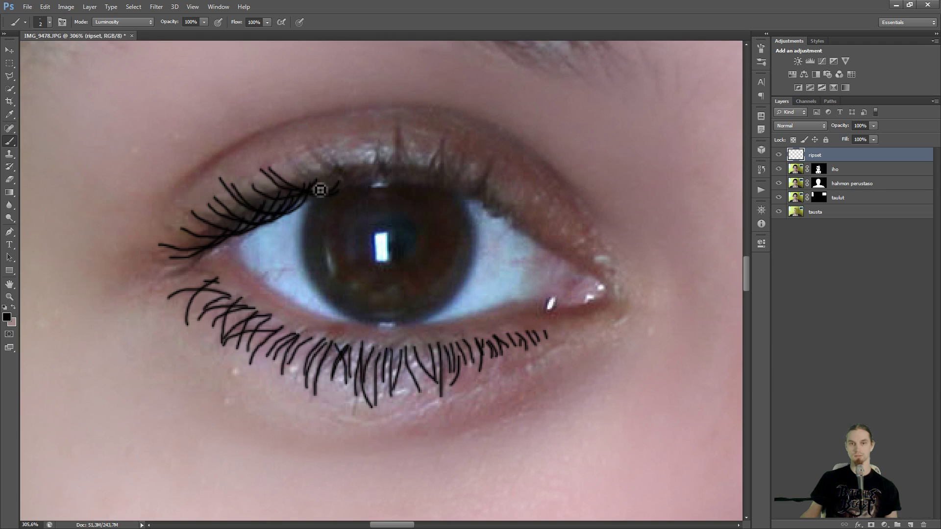
left_click_drag(241, 173, 276, 196)
mouse_move(354, 185)
left_mouse_down()
mouse_move(321, 175)
mouse_move(317, 151)
mouse_move(340, 182)
mouse_move(334, 164)
mouse_move(291, 157)
left_mouse_up()
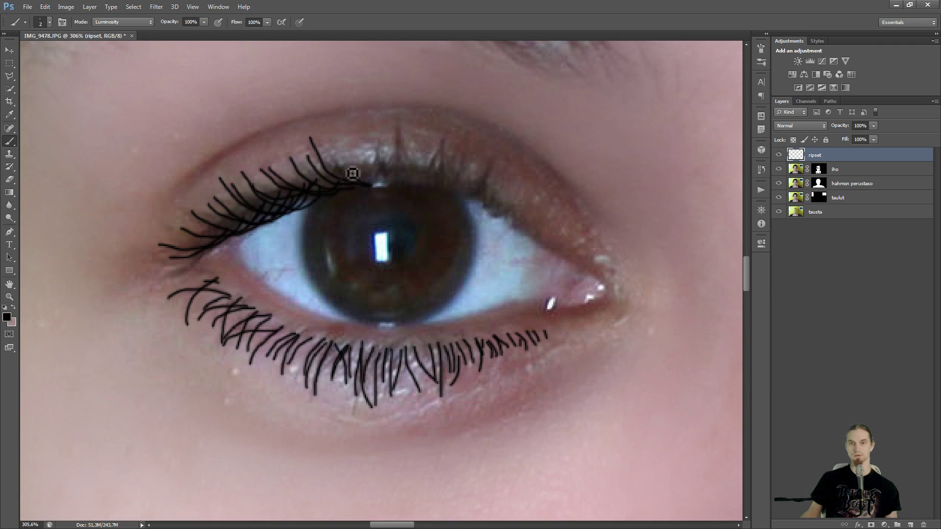
Draw upper eyelashes from above the iris to the inner corner, thicken the middle ones and complete the lower row's inner end.
left_click_drag(371, 184, 344, 148)
mouse_move(394, 181)
left_mouse_down()
mouse_move(396, 157)
mouse_move(397, 110)
left_mouse_up()
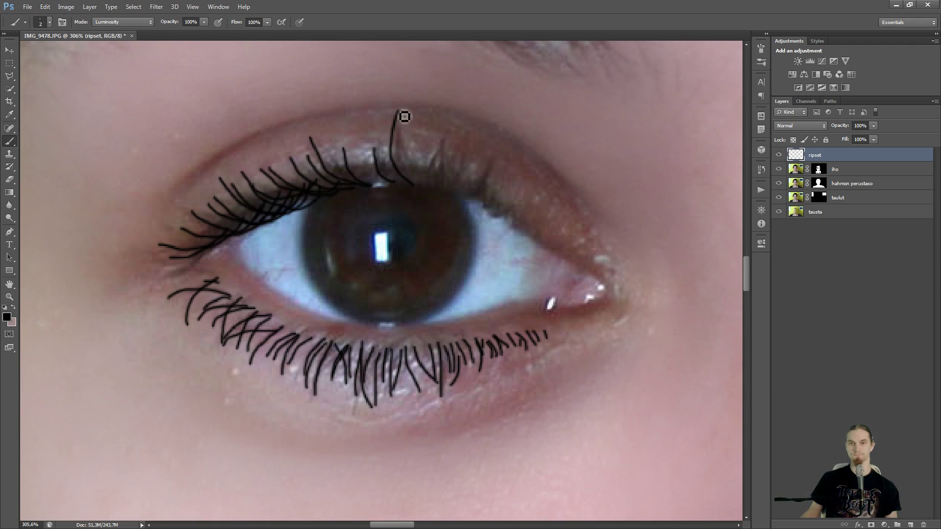
left_click_drag(414, 186, 407, 141)
mouse_move(434, 189)
left_mouse_down()
mouse_move(436, 156)
mouse_move(449, 153)
left_mouse_up()
mouse_move(431, 189)
left_mouse_down()
mouse_move(422, 145)
mouse_move(382, 154)
mouse_move(374, 119)
left_mouse_up()
left_click_drag(372, 183, 349, 131)
mouse_move(376, 185)
left_mouse_down()
mouse_move(365, 157)
mouse_move(359, 139)
left_mouse_up()
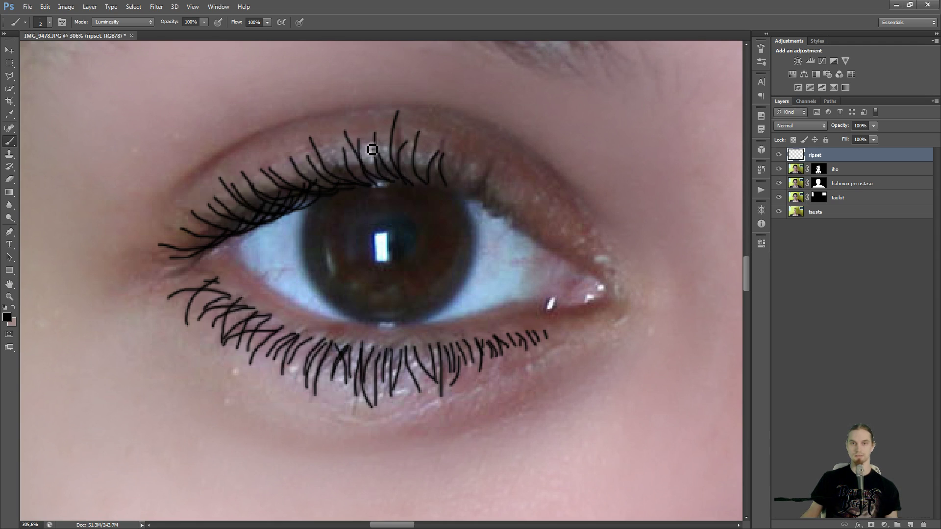
mouse_move(370, 184)
left_mouse_down()
mouse_move(344, 156)
mouse_move(334, 133)
left_mouse_up()
left_click_drag(359, 184, 324, 149)
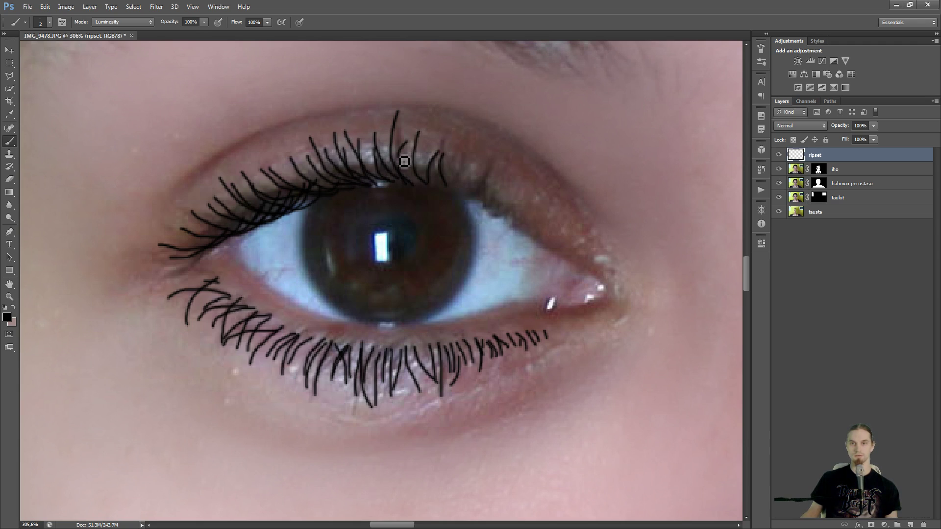
mouse_move(444, 188)
left_mouse_down()
mouse_move(426, 145)
mouse_move(411, 142)
left_mouse_up()
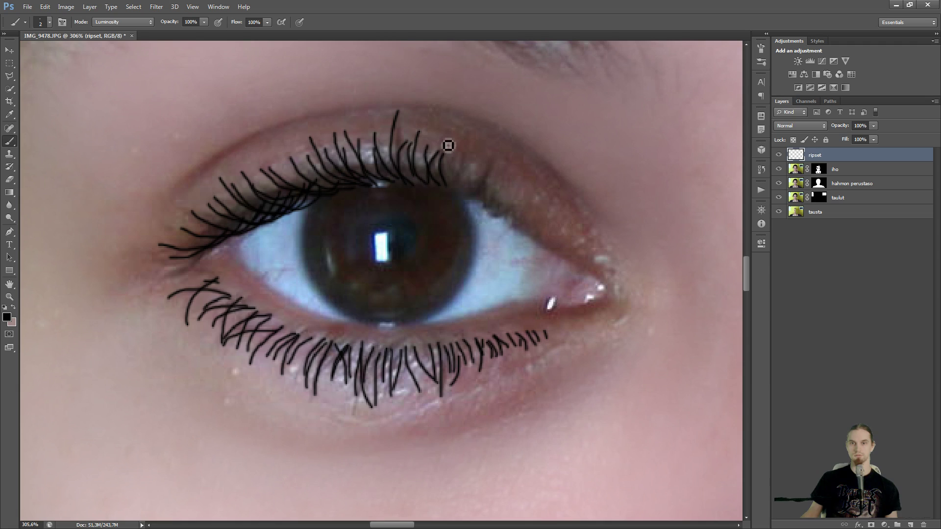
mouse_move(459, 196)
left_mouse_down()
mouse_move(452, 143)
mouse_move(465, 155)
left_mouse_up()
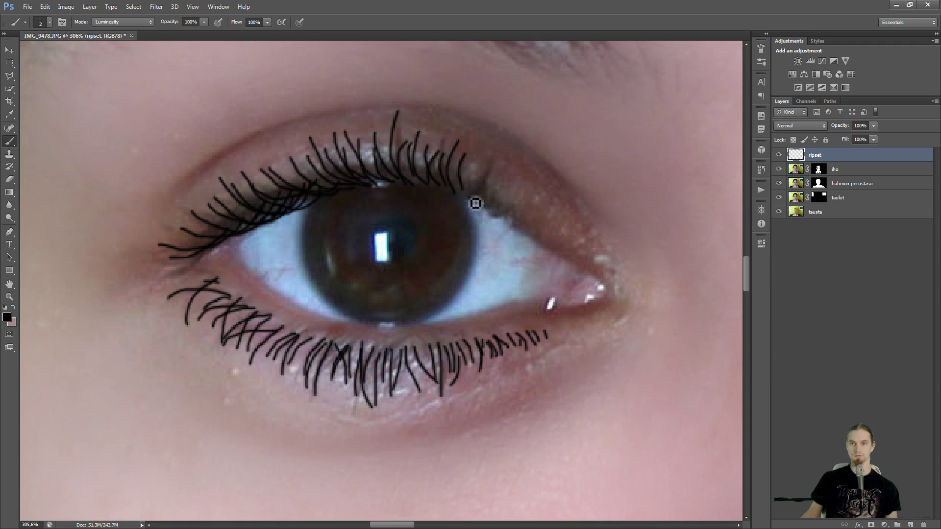
left_click_drag(468, 197, 486, 176)
mouse_move(486, 209)
left_mouse_down()
mouse_move(529, 205)
mouse_move(530, 235)
mouse_move(546, 219)
mouse_move(541, 234)
mouse_move(553, 224)
mouse_move(541, 235)
mouse_move(575, 250)
left_mouse_up()
left_click_drag(522, 223, 508, 181)
mouse_move(492, 212)
left_mouse_down()
mouse_move(521, 184)
mouse_move(459, 185)
mouse_move(468, 195)
mouse_move(481, 161)
mouse_move(466, 180)
mouse_move(465, 147)
left_mouse_up()
left_click_drag(386, 180, 365, 139)
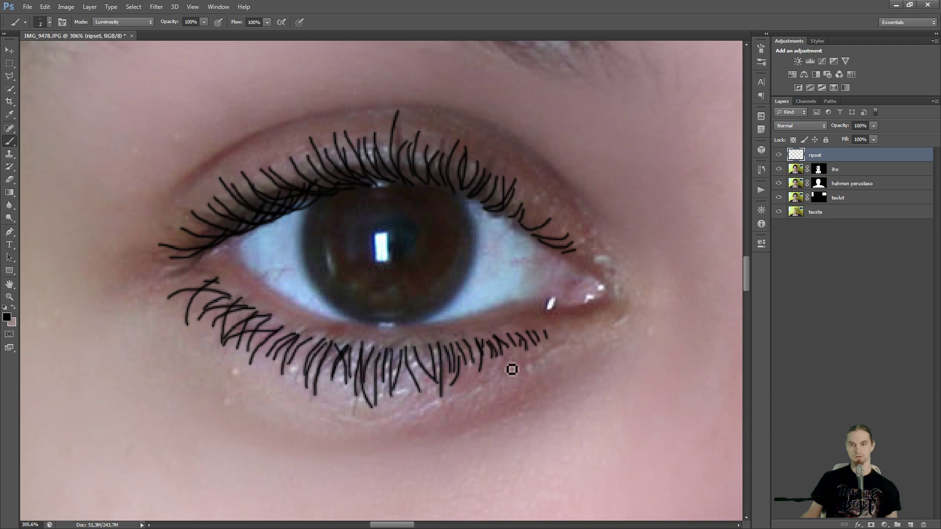
mouse_move(543, 346)
left_mouse_down()
mouse_move(537, 332)
mouse_move(561, 337)
left_mouse_up()
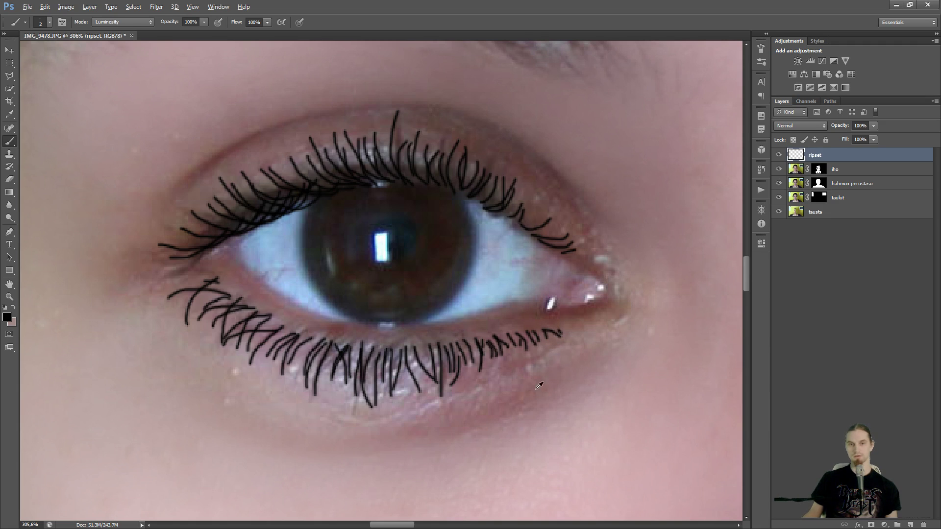
Draw the lower eyelashes of the subject's left eye with the 2 px brush, from the inner corner to below the iris.
scroll(544, 377, "down", 8)
scroll(510, 392, "up", 2)
scroll(518, 401, "down", 5)
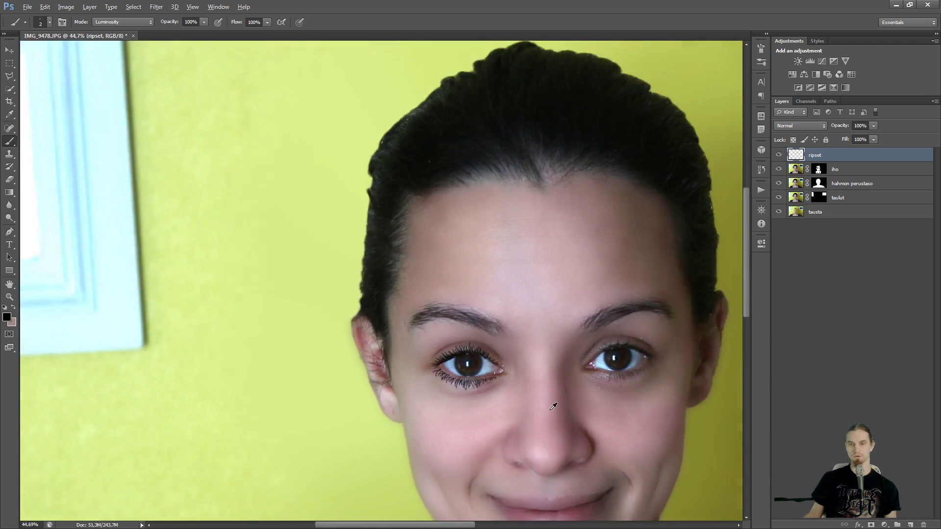
scroll(548, 405, "up", 4)
scroll(656, 335, "up", 2)
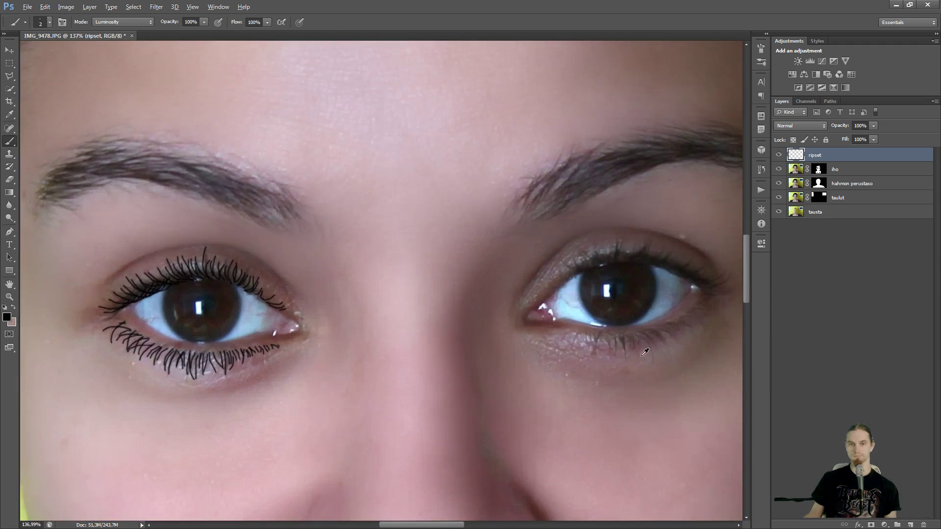
scroll(638, 353, "up", 5)
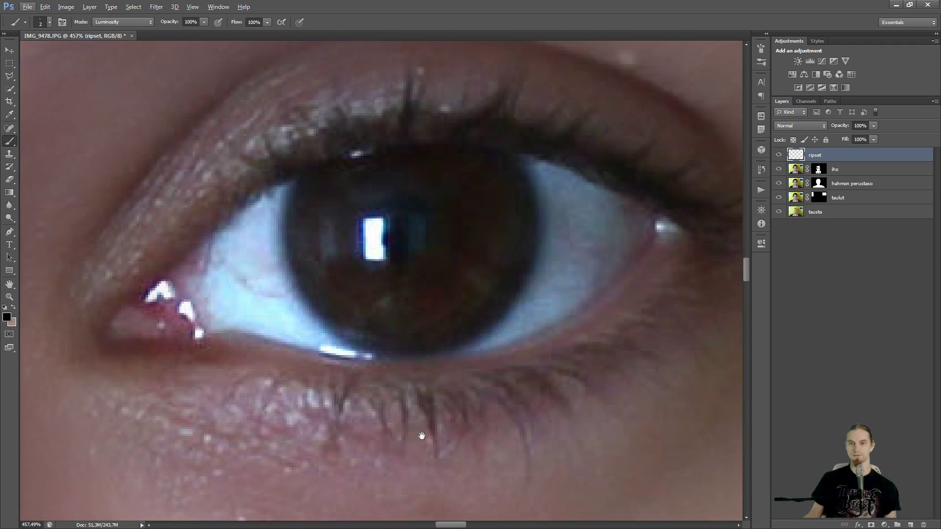
left_click_drag(420, 435, 399, 441)
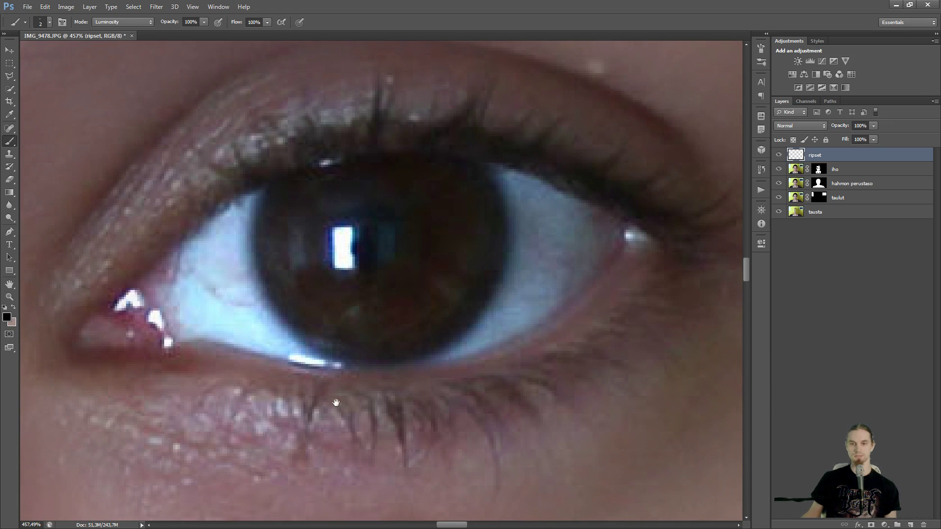
scroll(336, 402, "down", 2)
mouse_move(301, 373)
left_mouse_down()
mouse_move(288, 411)
mouse_move(303, 403)
mouse_move(337, 412)
mouse_move(306, 406)
mouse_move(278, 381)
mouse_move(287, 378)
mouse_move(267, 402)
left_mouse_up()
left_click_drag(330, 392, 337, 383)
left_click_drag(249, 380, 226, 391)
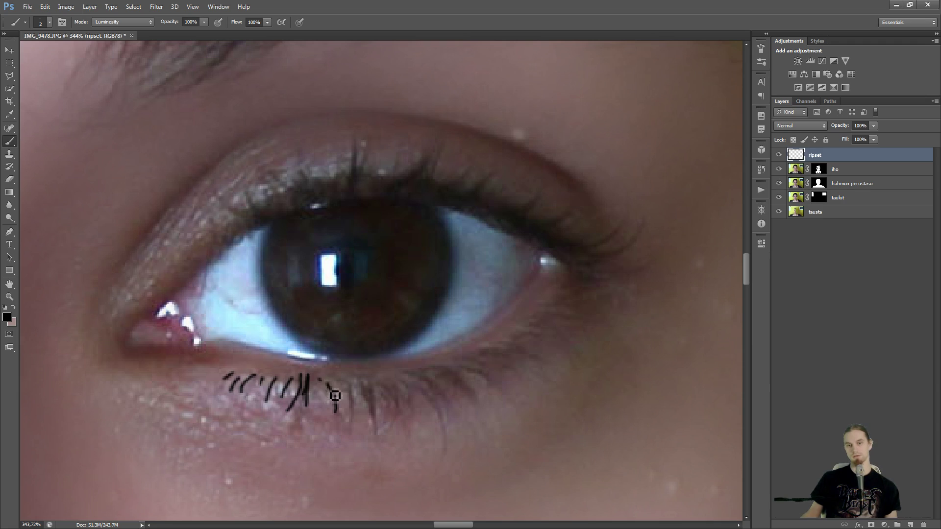
mouse_move(308, 377)
left_mouse_down()
mouse_move(313, 410)
mouse_move(329, 414)
left_mouse_up()
mouse_move(362, 382)
left_mouse_down()
mouse_move(352, 432)
mouse_move(353, 411)
mouse_move(352, 427)
mouse_move(378, 430)
mouse_move(404, 412)
mouse_move(406, 434)
left_mouse_up()
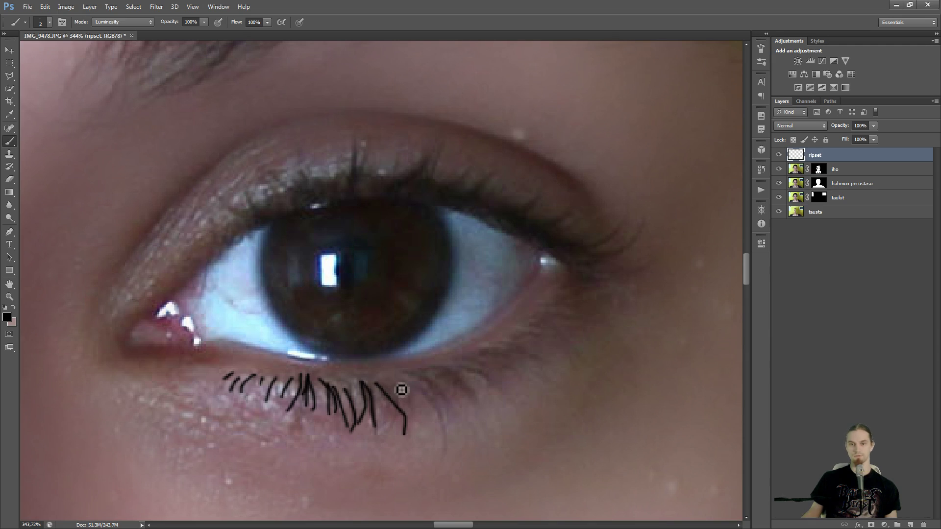
mouse_move(401, 389)
left_mouse_down()
mouse_move(406, 431)
mouse_move(402, 423)
mouse_move(396, 436)
left_mouse_up()
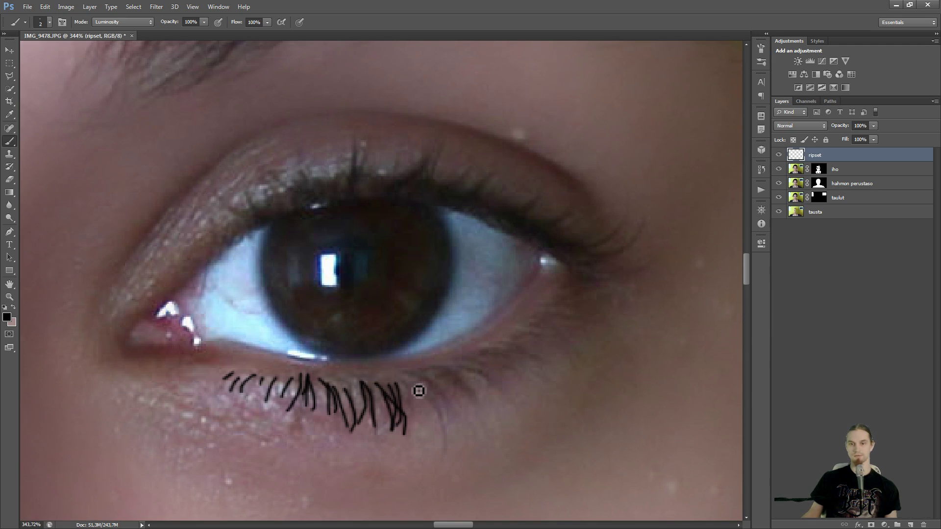
Continue the left eye's lower lashes from below the iris past its outer edge, redrawing the misplaced strokes.
mouse_move(414, 383)
left_mouse_down()
mouse_move(454, 421)
mouse_move(456, 443)
mouse_move(433, 407)
mouse_move(438, 435)
mouse_move(468, 435)
left_mouse_up()
key("ctrl+z")
left_click_drag(421, 378, 457, 417)
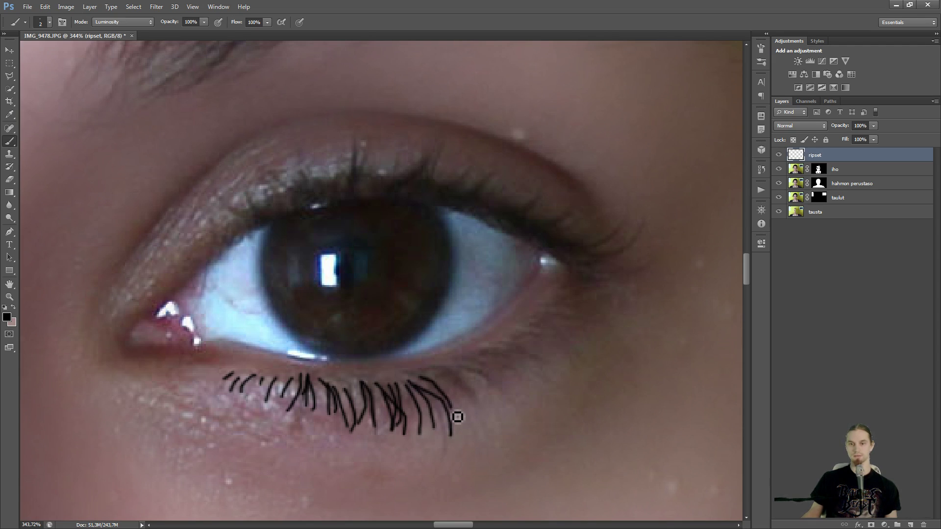
left_click_drag(452, 378, 483, 422)
left_click_drag(470, 371, 511, 412)
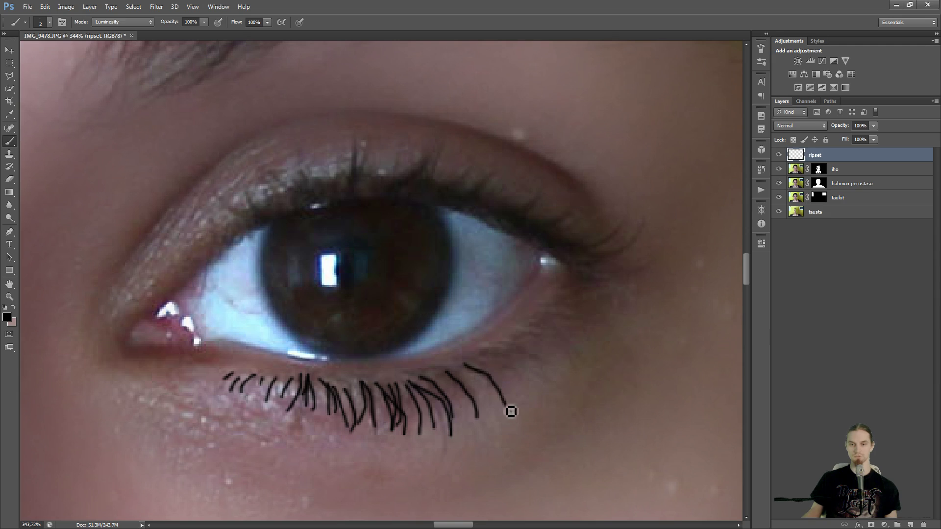
left_click_drag(469, 378, 487, 424)
key("ctrl+z")
mouse_move(458, 371)
left_mouse_down()
mouse_move(482, 396)
mouse_move(449, 386)
mouse_move(473, 410)
left_mouse_up()
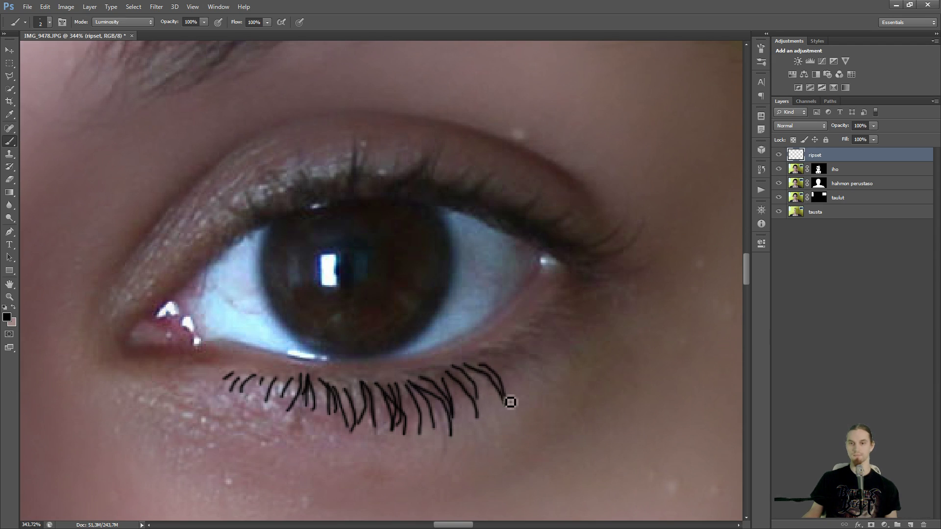
Extend the lower lash row with short angled strokes up to the left eye's outer corner, replacing the badly placed ones.
mouse_move(488, 354)
left_mouse_down()
mouse_move(518, 382)
mouse_move(543, 363)
mouse_move(537, 378)
mouse_move(513, 370)
mouse_move(559, 364)
left_mouse_up()
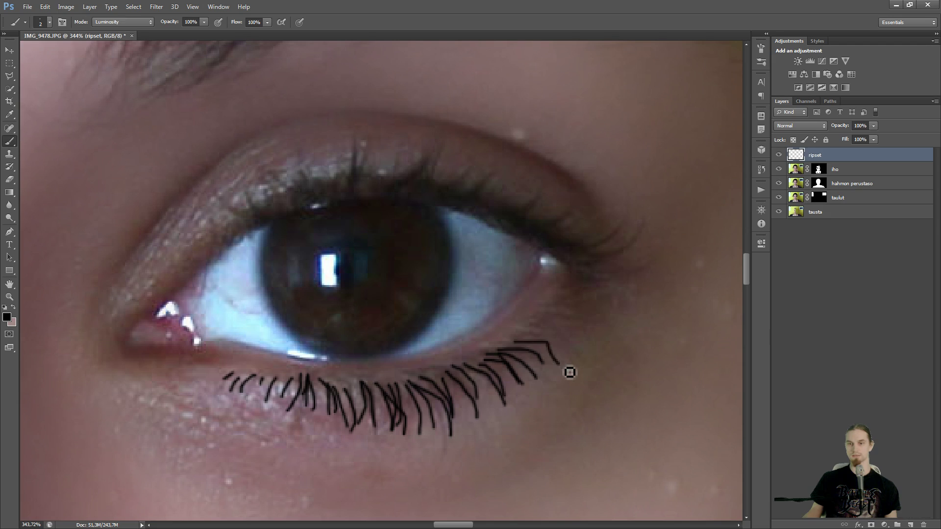
left_click_drag(515, 342, 585, 351)
key("ctrl+alt+z")
key("ctrl+alt+z")
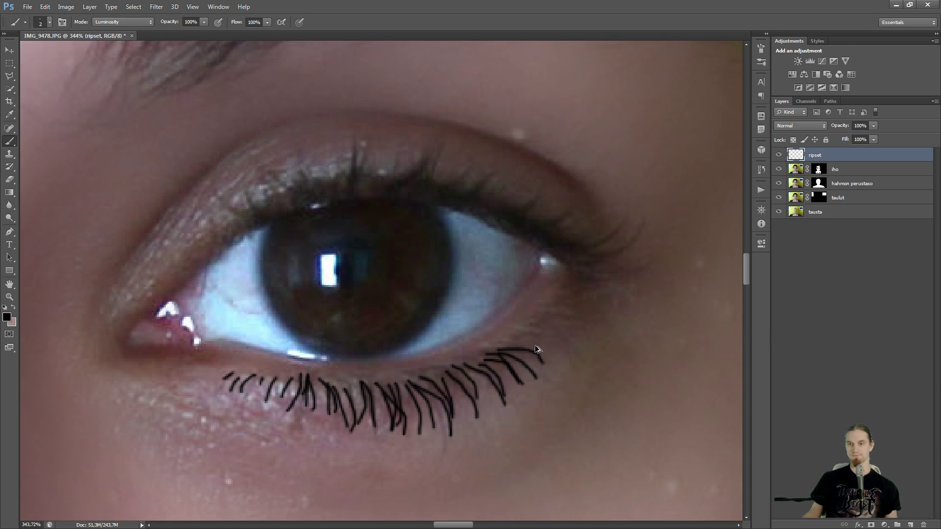
mouse_move(515, 343)
left_mouse_down()
mouse_move(552, 348)
mouse_move(570, 364)
mouse_move(524, 342)
mouse_move(533, 340)
mouse_move(575, 362)
left_mouse_up()
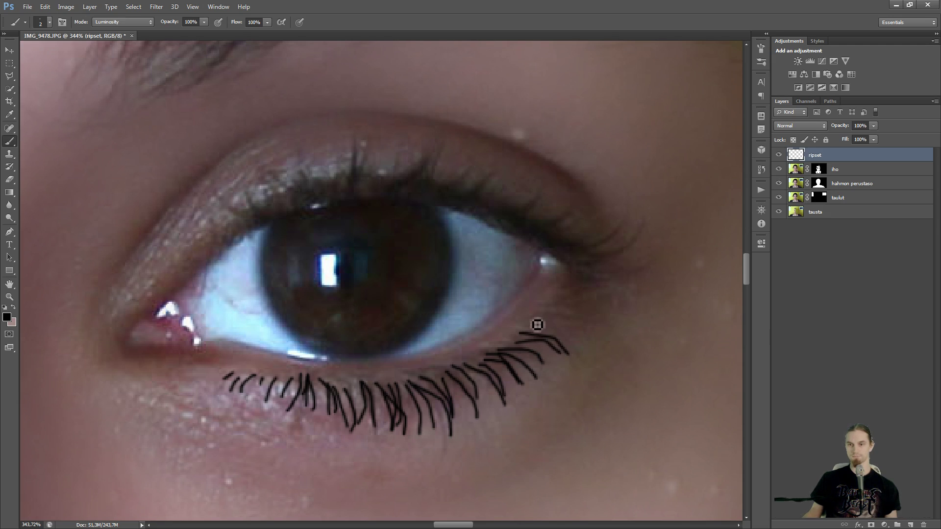
key("ctrl+alt+z")
left_click_drag(525, 336, 561, 361)
mouse_move(533, 319)
left_mouse_down()
mouse_move(587, 335)
mouse_move(578, 311)
mouse_move(611, 308)
mouse_move(599, 288)
left_mouse_up()
key("ctrl+alt+z")
left_click_drag(537, 323, 558, 343)
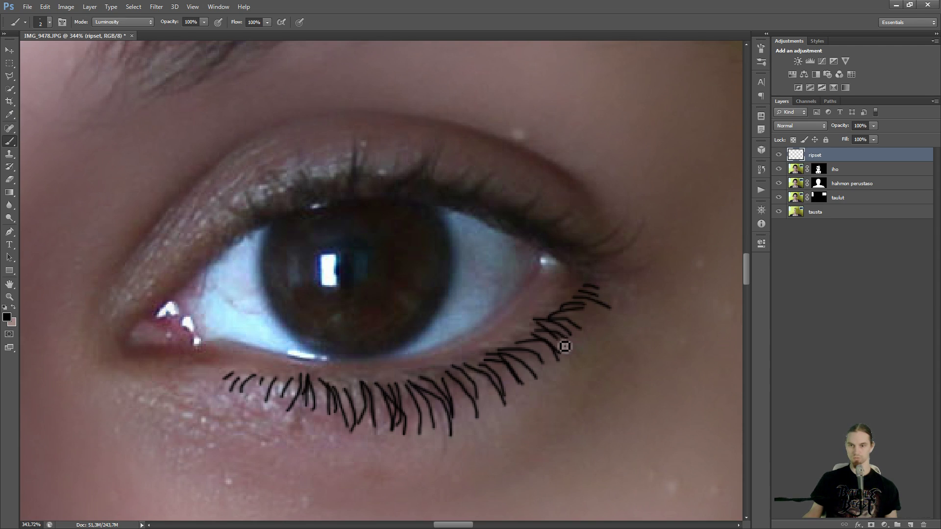
left_click_drag(599, 290, 582, 300)
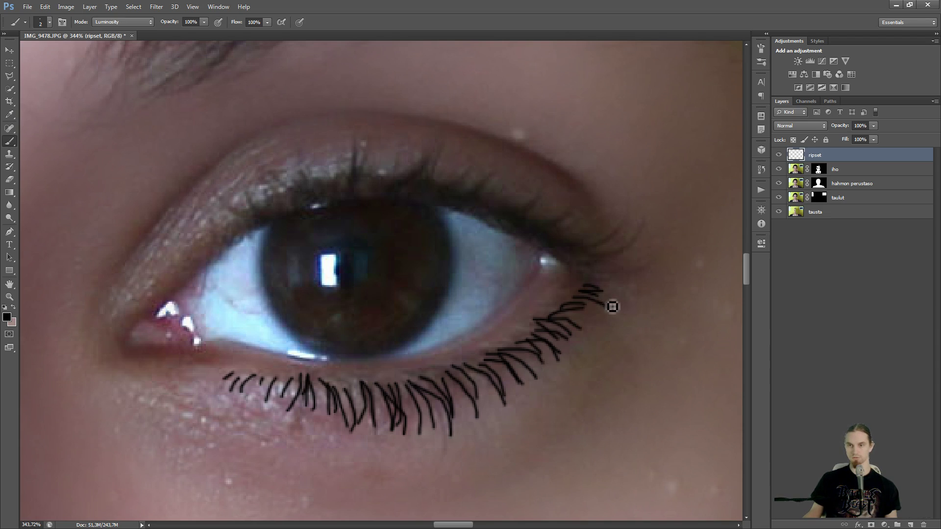
Draw curved upper eyelashes on the left eye from the inner side of the lid to above the middle of the iris.
left_click_drag(256, 224, 218, 192)
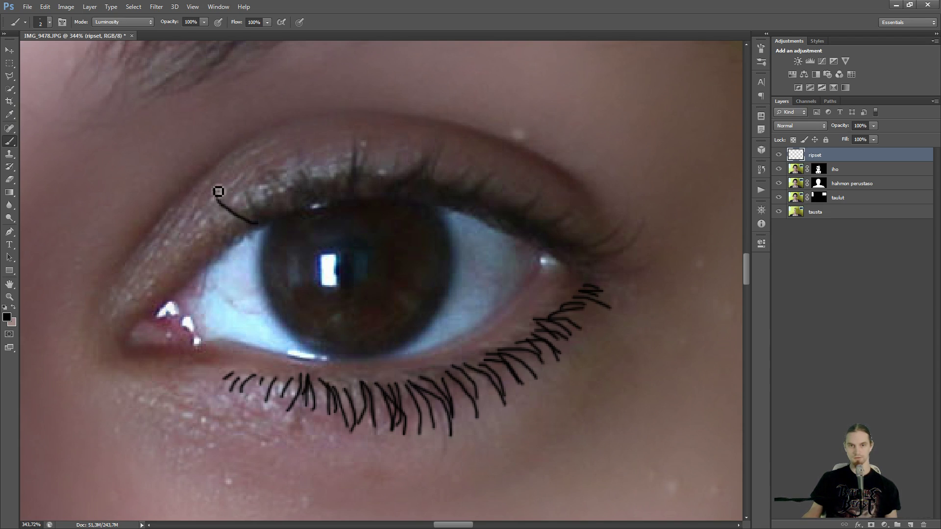
mouse_move(266, 224)
left_mouse_down()
mouse_move(245, 191)
mouse_move(264, 172)
left_mouse_up()
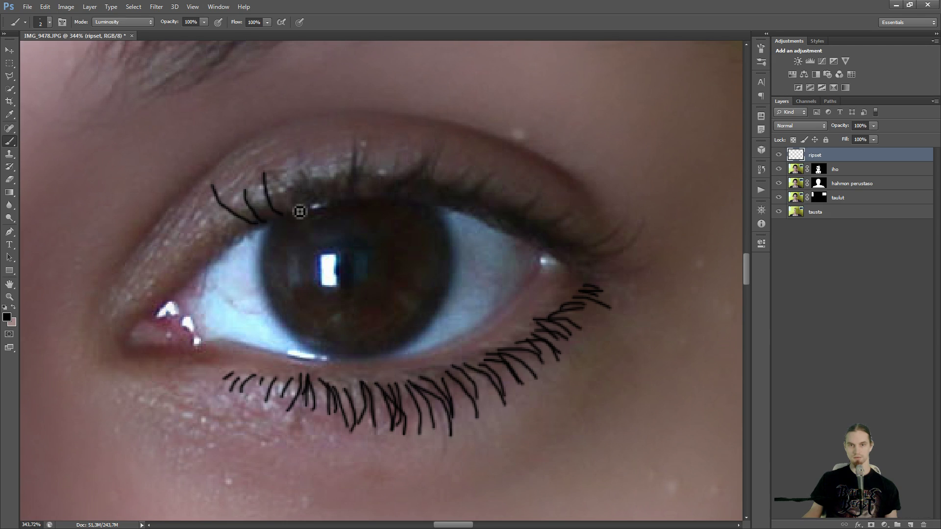
mouse_move(289, 209)
left_mouse_down()
mouse_move(277, 178)
mouse_move(300, 175)
left_mouse_up()
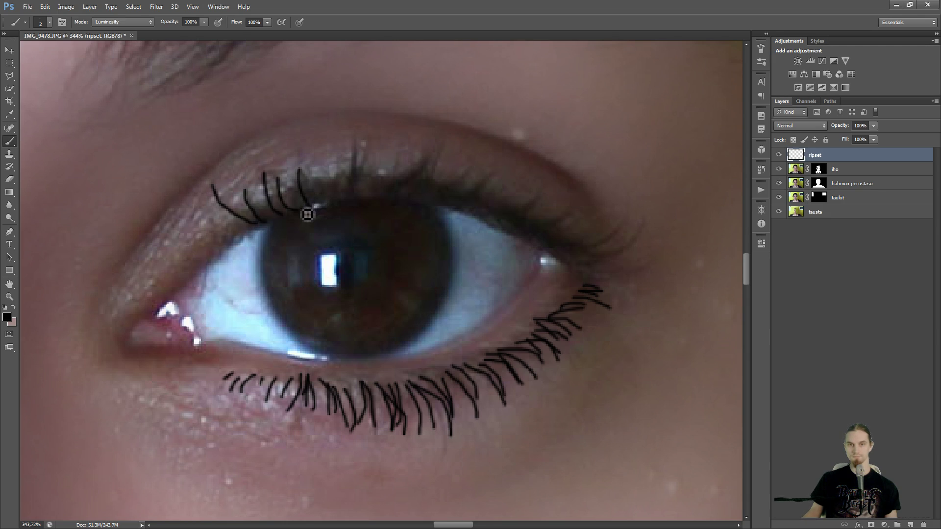
mouse_move(307, 213)
left_mouse_down()
mouse_move(291, 176)
mouse_move(276, 182)
left_mouse_up()
mouse_move(267, 224)
left_mouse_down()
mouse_move(248, 173)
mouse_move(229, 180)
left_mouse_up()
left_click_drag(320, 204, 305, 160)
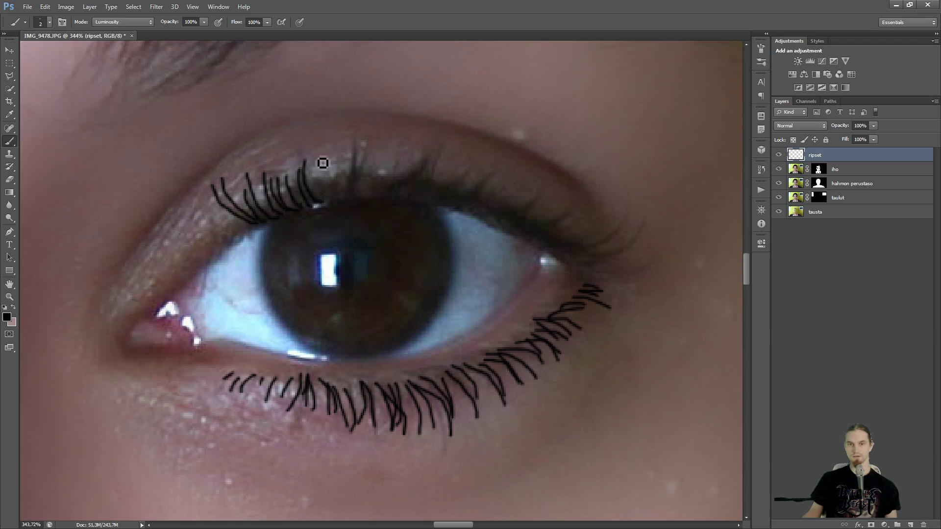
left_click_drag(330, 202, 322, 157)
mouse_move(337, 198)
left_mouse_down()
mouse_move(359, 145)
mouse_move(338, 153)
left_mouse_up()
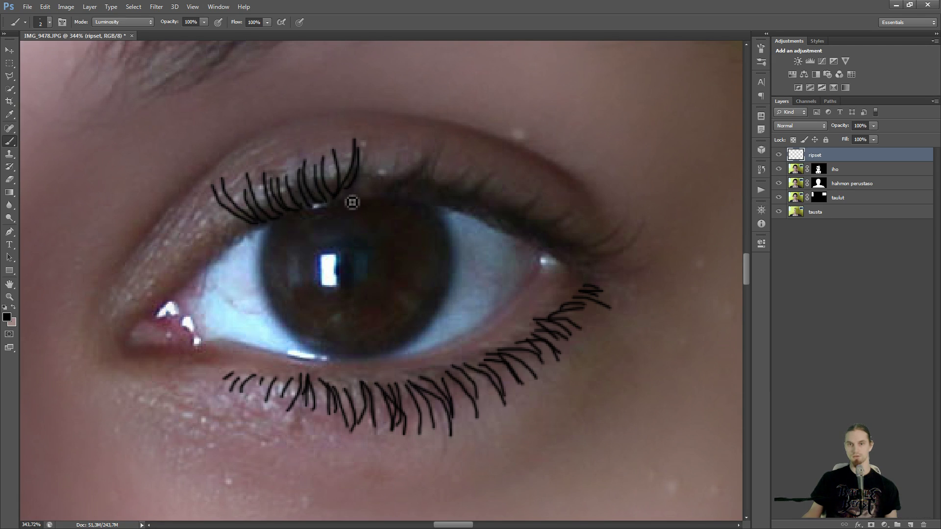
Draw outward-curving upper lashes from the middle of the iris to its outer edge on the left eye.
left_click_drag(352, 203, 374, 152)
mouse_move(362, 200)
left_mouse_down()
mouse_move(389, 147)
mouse_move(392, 187)
mouse_move(402, 151)
left_mouse_up()
left_click_drag(412, 187, 416, 156)
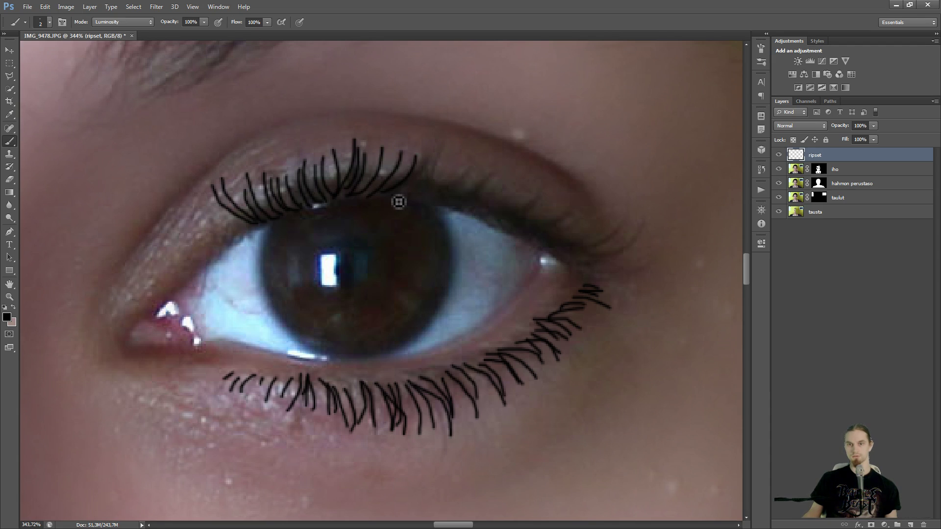
left_click_drag(418, 196, 439, 154)
left_click_drag(414, 196, 435, 150)
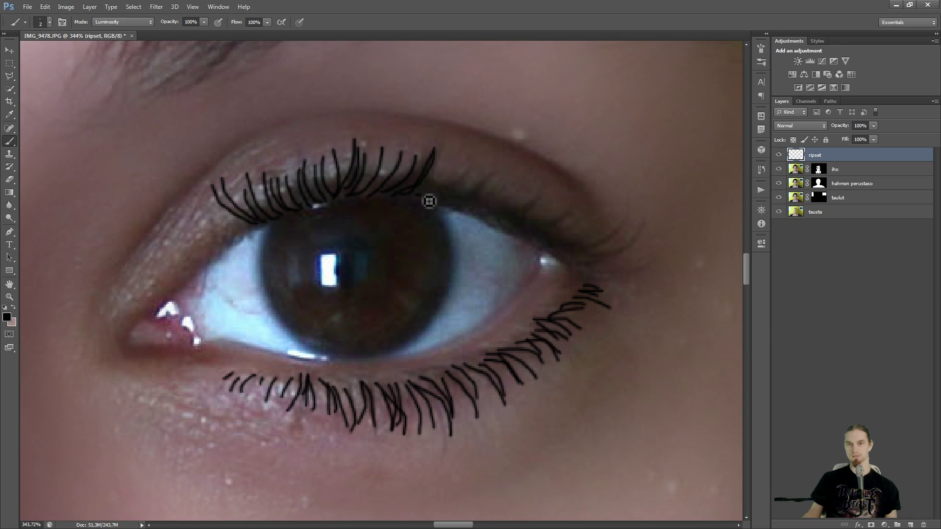
left_click_drag(432, 203, 468, 165)
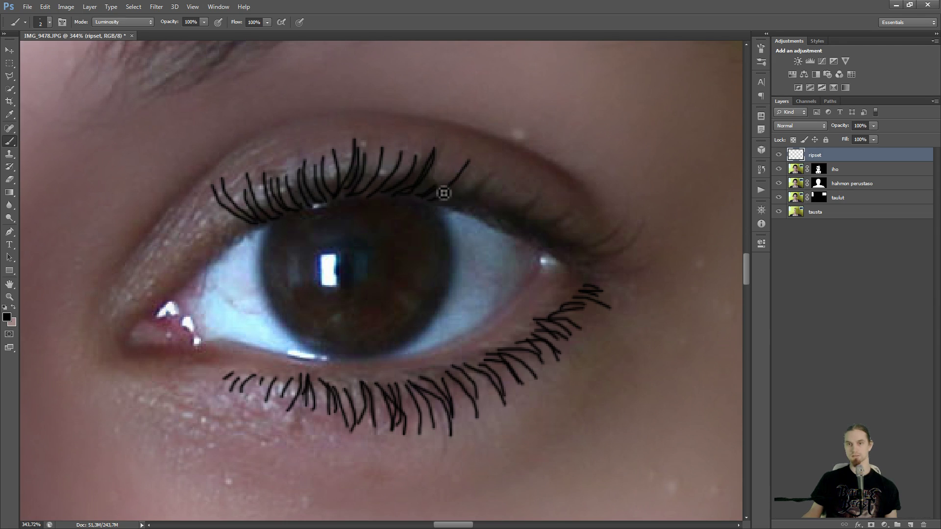
left_click_drag(445, 196, 442, 154)
left_click_drag(459, 200, 487, 172)
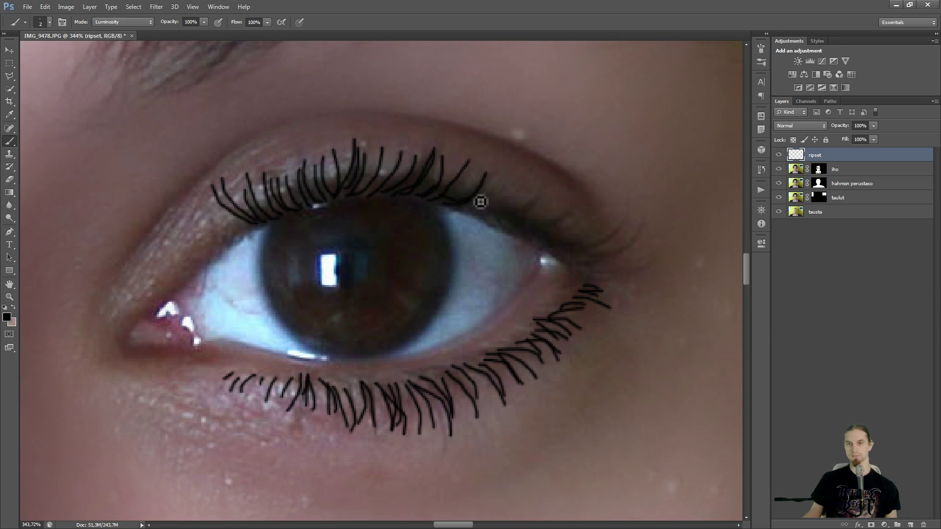
Draw long upper lashes sweeping outward along the outer part of the left eye's lid to the outer corner.
mouse_move(466, 210)
left_mouse_down()
mouse_move(517, 199)
mouse_move(542, 216)
left_mouse_up()
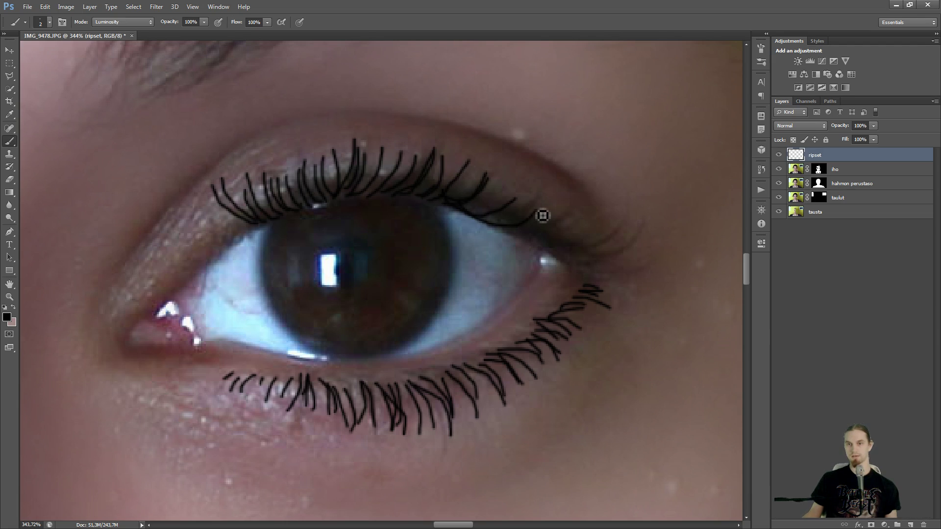
mouse_move(483, 219)
left_mouse_down()
mouse_move(544, 223)
mouse_move(540, 244)
mouse_move(550, 231)
mouse_move(578, 243)
mouse_move(586, 261)
mouse_move(601, 248)
mouse_move(619, 257)
mouse_move(637, 233)
left_mouse_up()
mouse_move(567, 248)
left_mouse_down()
mouse_move(624, 237)
mouse_move(630, 216)
left_mouse_up()
left_click_drag(562, 245, 602, 212)
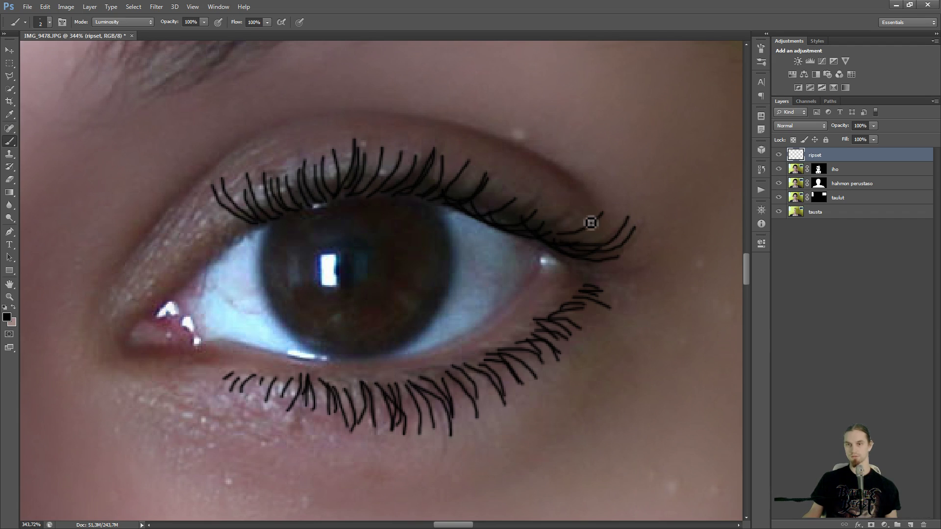
left_click_drag(549, 234, 582, 202)
left_click_drag(558, 242, 625, 208)
key("ctrl+alt+z")
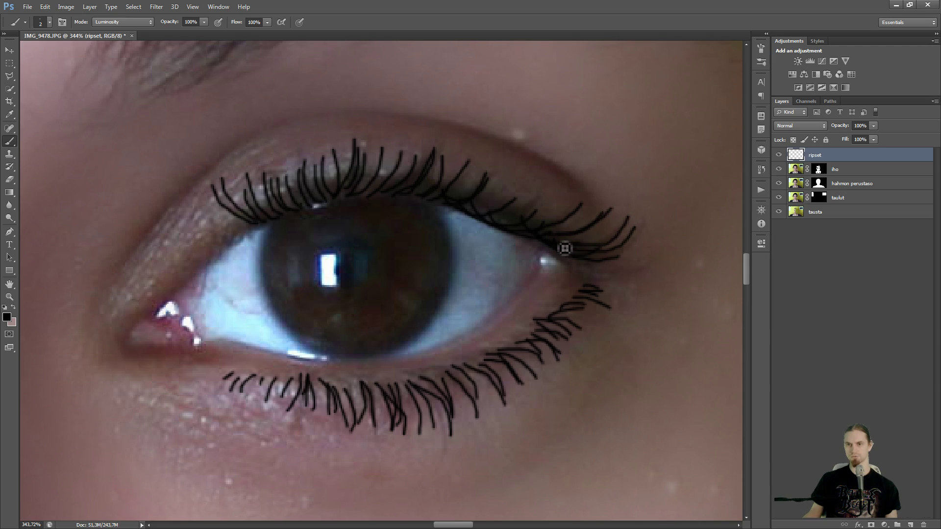
Fill the gaps in the left eye's upper lash row with extra strokes from the outer lid to above the iris, and thicken the outer corner.
mouse_move(522, 221)
left_mouse_down()
mouse_move(549, 207)
mouse_move(562, 182)
left_mouse_up()
left_click_drag(494, 213, 542, 175)
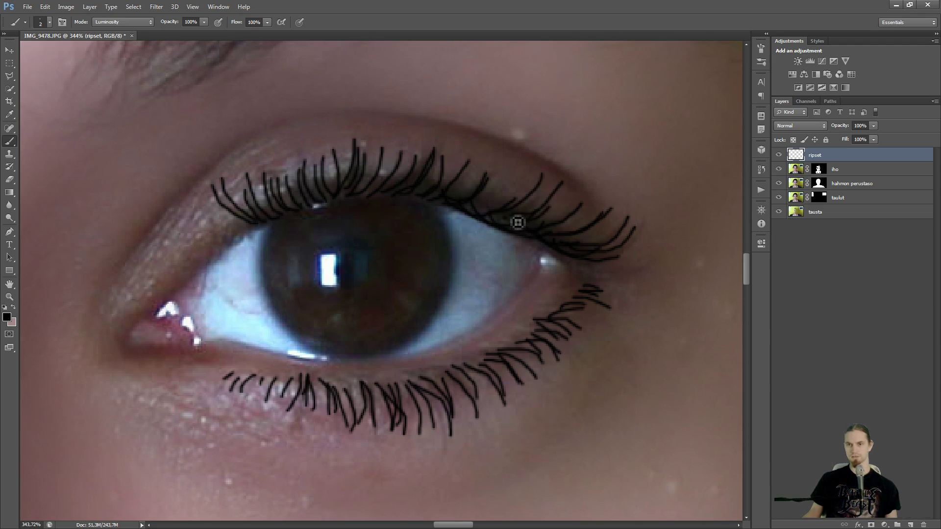
left_click_drag(516, 216, 554, 190)
left_click_drag(496, 215, 520, 171)
left_click_drag(476, 203, 510, 168)
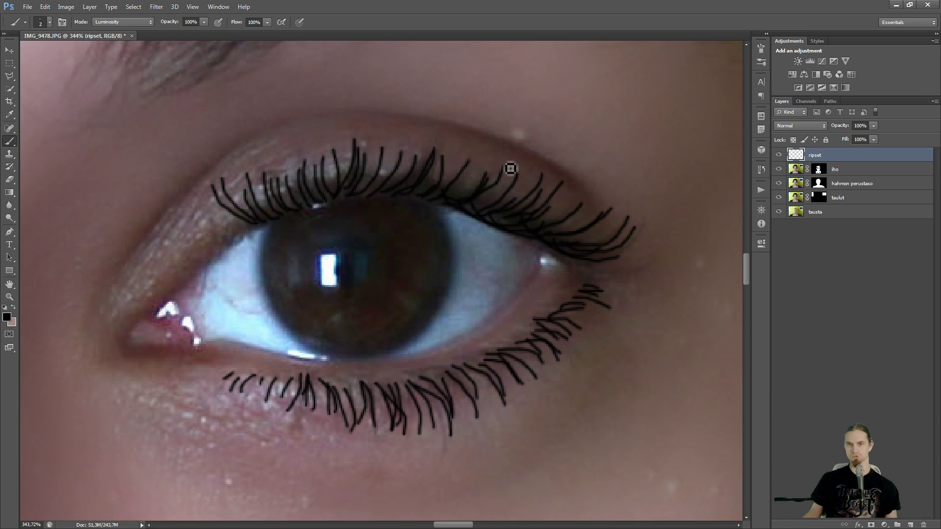
mouse_move(465, 207)
left_mouse_down()
mouse_move(508, 169)
mouse_move(490, 177)
mouse_move(470, 164)
left_mouse_up()
left_click_drag(433, 197, 457, 148)
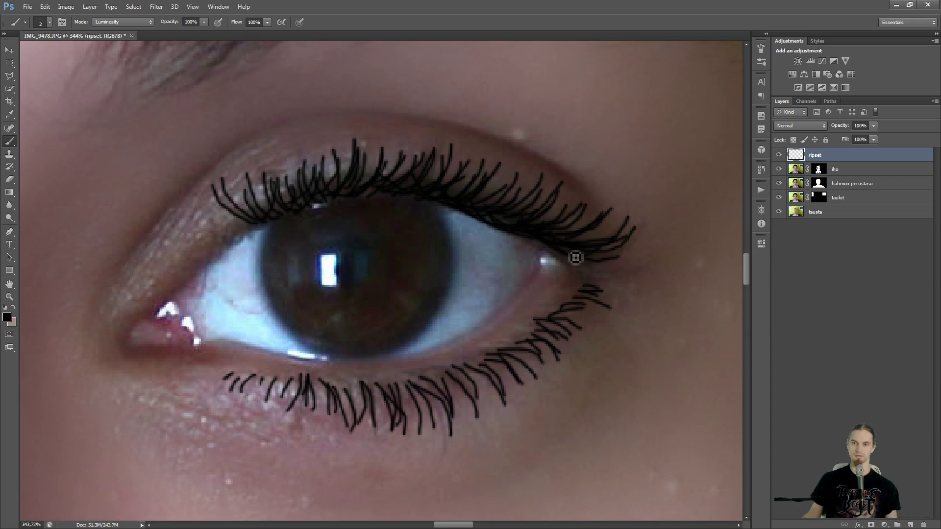
mouse_move(571, 254)
left_mouse_down()
mouse_move(645, 242)
mouse_move(611, 273)
mouse_move(636, 264)
left_mouse_up()
key("ctrl+z")
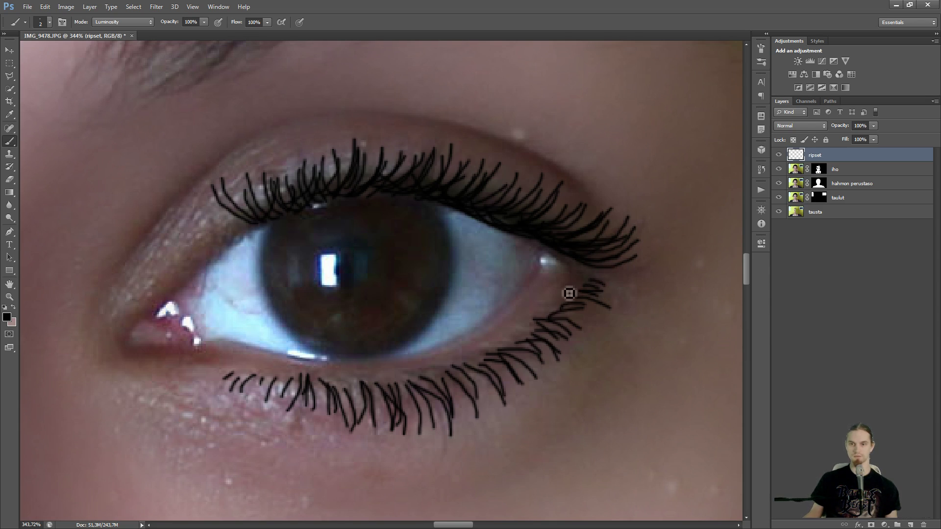
Thicken the left eye's lower lash row with additional short strokes between the outer corner and the area below the iris.
left_click_drag(565, 290, 602, 284)
mouse_move(556, 310)
left_mouse_down()
mouse_move(580, 310)
mouse_move(544, 348)
mouse_move(507, 363)
mouse_move(519, 382)
mouse_move(503, 402)
left_mouse_up()
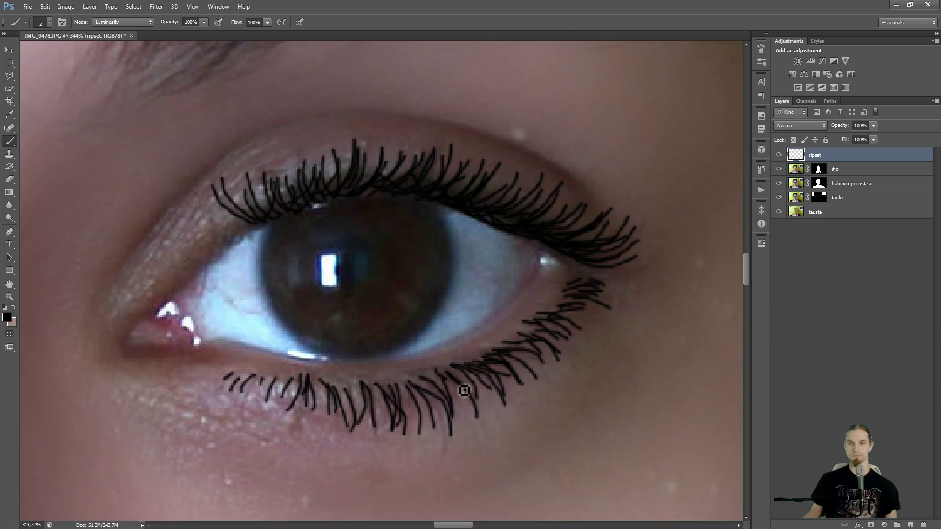
left_click_drag(438, 379, 468, 407)
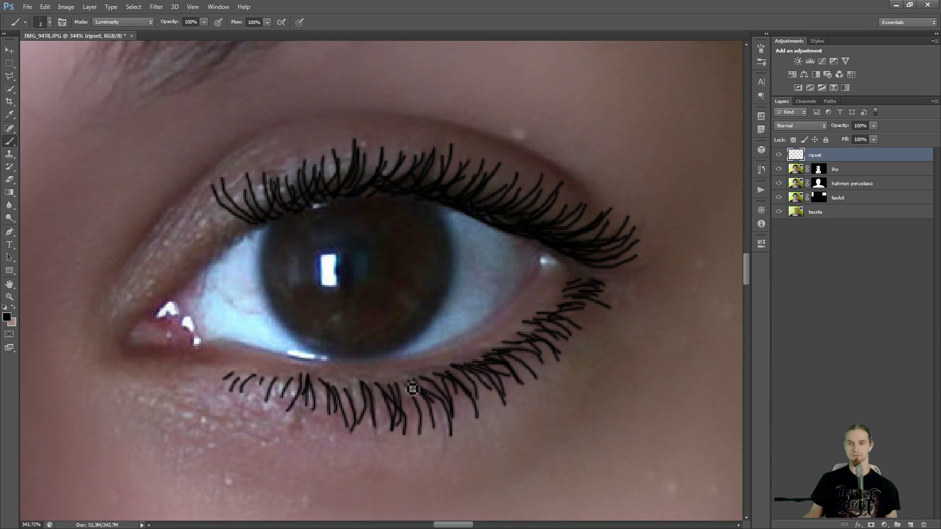
left_click_drag(357, 390, 363, 412)
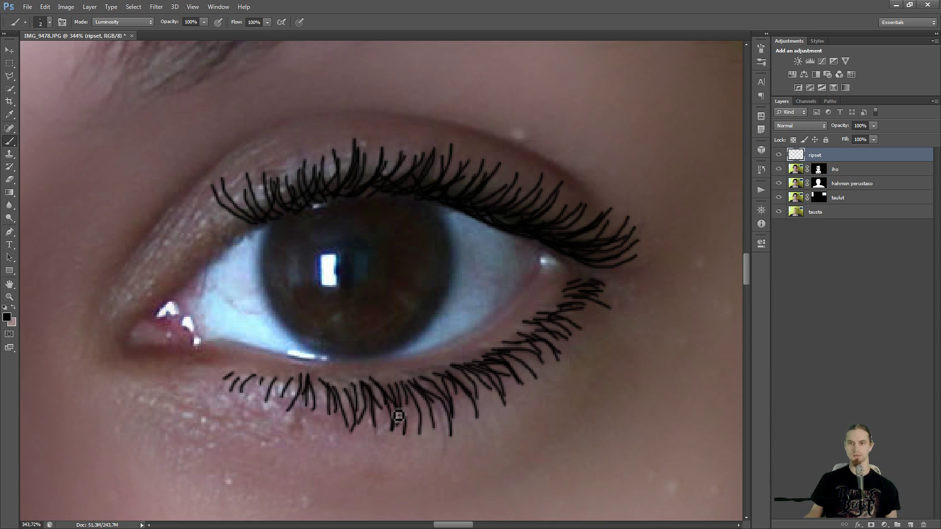
mouse_move(566, 293)
left_mouse_down()
mouse_move(590, 285)
mouse_move(628, 300)
left_mouse_up()
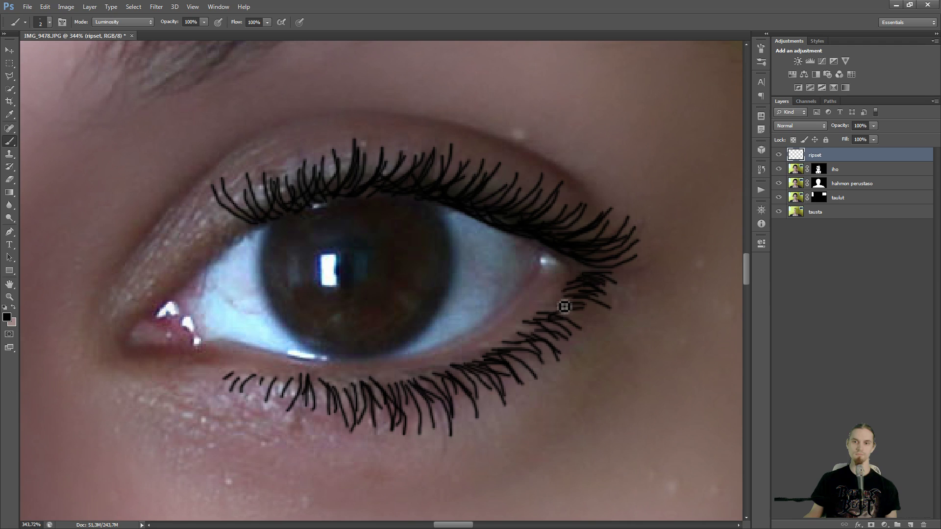
Add the last short lashes at the outer corner of the left eye's lower lash row.
left_click_drag(572, 281, 623, 302)
scroll(267, 333, "down", 10)
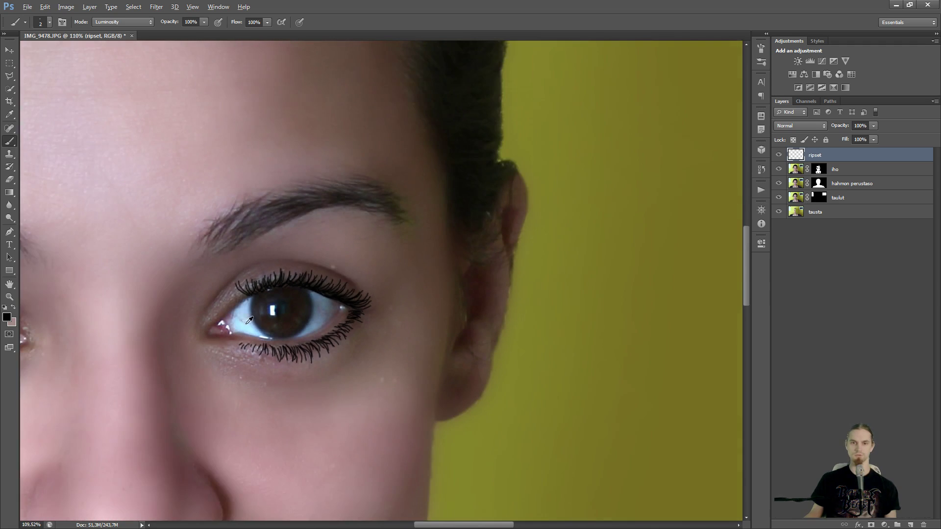
Thicken the right eye's lower lash row with extra short strokes from below the iris to the outer corner.
scroll(176, 326, "up", 7)
left_click_drag(162, 324, 423, 317)
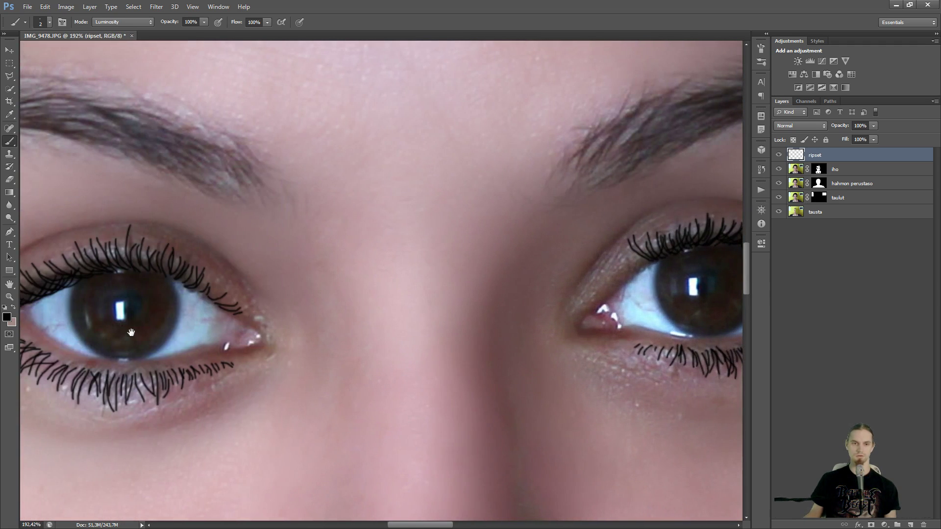
left_click_drag(130, 332, 353, 362)
scroll(244, 364, "up", 7)
left_click_drag(364, 429, 314, 384)
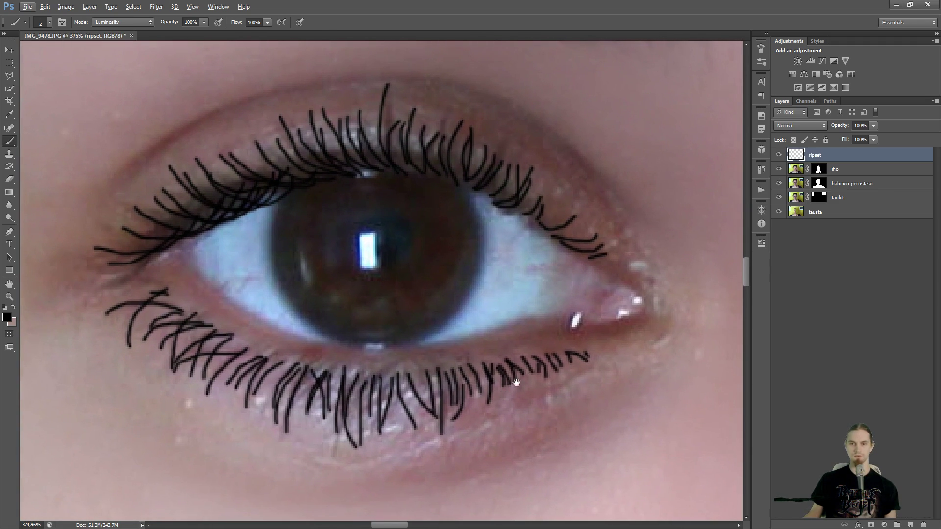
left_click_drag(470, 367, 454, 399)
mouse_move(425, 359)
left_mouse_down()
mouse_move(416, 376)
mouse_move(462, 387)
left_mouse_up()
mouse_move(410, 377)
left_mouse_down()
mouse_move(393, 400)
mouse_move(371, 378)
mouse_move(338, 391)
mouse_move(315, 386)
mouse_move(285, 359)
mouse_move(255, 375)
mouse_move(252, 345)
mouse_move(220, 355)
mouse_move(189, 348)
mouse_move(219, 326)
mouse_move(189, 339)
mouse_move(197, 314)
mouse_move(179, 305)
mouse_move(147, 312)
mouse_move(164, 291)
mouse_move(113, 296)
mouse_move(148, 303)
mouse_move(133, 291)
mouse_move(145, 280)
mouse_move(96, 276)
mouse_move(117, 260)
mouse_move(99, 253)
mouse_move(158, 260)
mouse_move(138, 237)
mouse_move(146, 253)
mouse_move(197, 231)
left_mouse_up()
Fill in the right eye's upper lash row with extra strokes from the outer corner to above the iris.
left_click_drag(153, 212, 254, 228)
key("ctrl+z")
left_click_drag(177, 190, 252, 208)
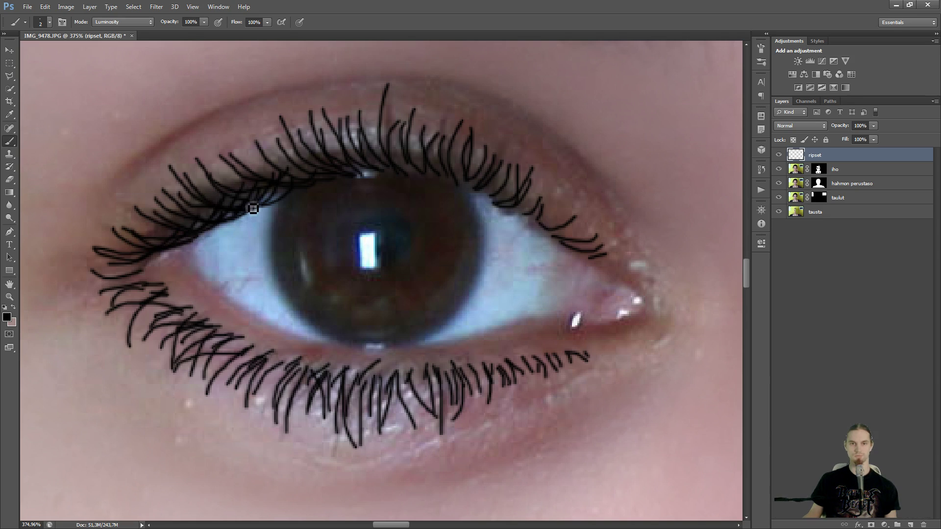
left_click_drag(189, 193, 249, 215)
left_click_drag(220, 181, 290, 198)
mouse_move(253, 160)
left_mouse_down()
mouse_move(305, 186)
mouse_move(300, 193)
mouse_move(335, 189)
left_mouse_up()
mouse_move(315, 144)
left_mouse_down()
mouse_move(364, 183)
mouse_move(405, 178)
mouse_move(318, 142)
mouse_move(406, 174)
left_mouse_up()
key("ctrl+z")
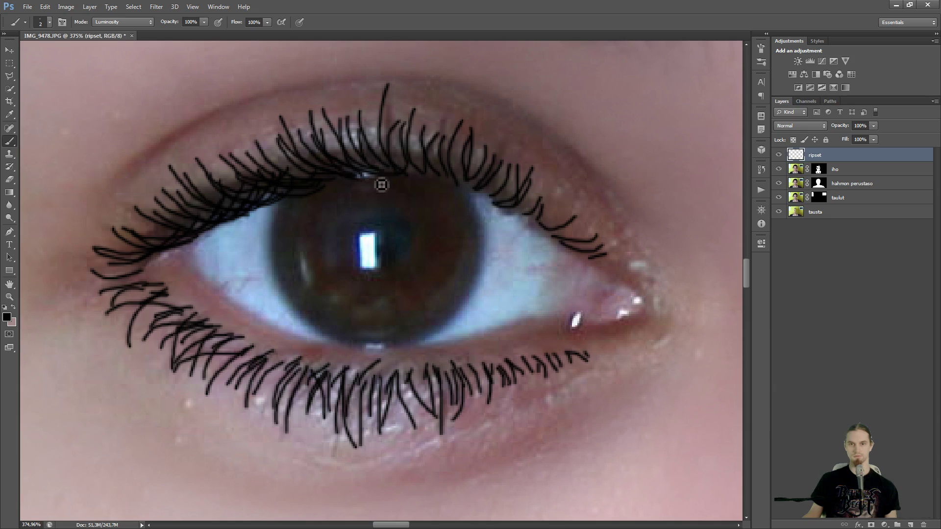
scroll(468, 208, "down", 6)
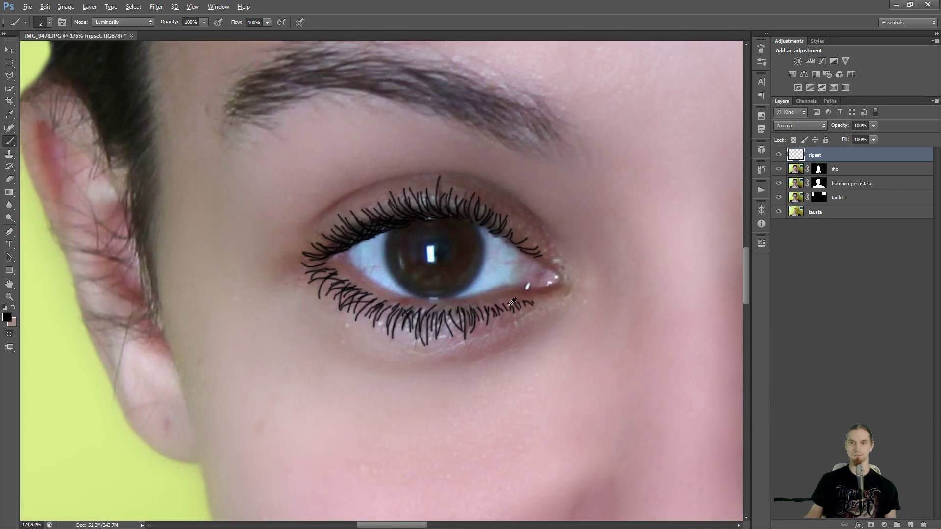
scroll(567, 325, "up", 2)
left_click_drag(594, 306, 436, 312)
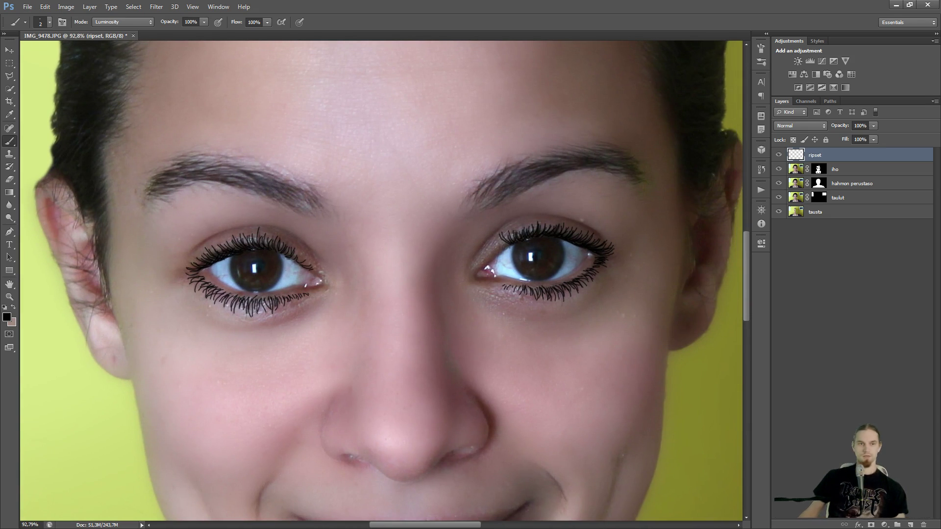
Soften the tips of the right eye's upper and lower lashes using the Eraser at size 41.
key("e")
scroll(260, 253, "up", 6)
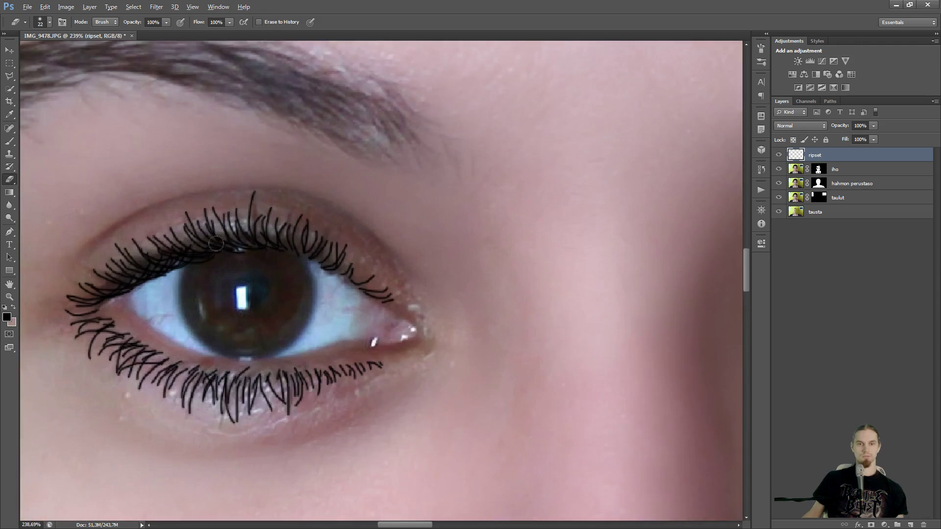
left_click_drag(196, 263, 419, 257)
left_click_drag(311, 269, 335, 225)
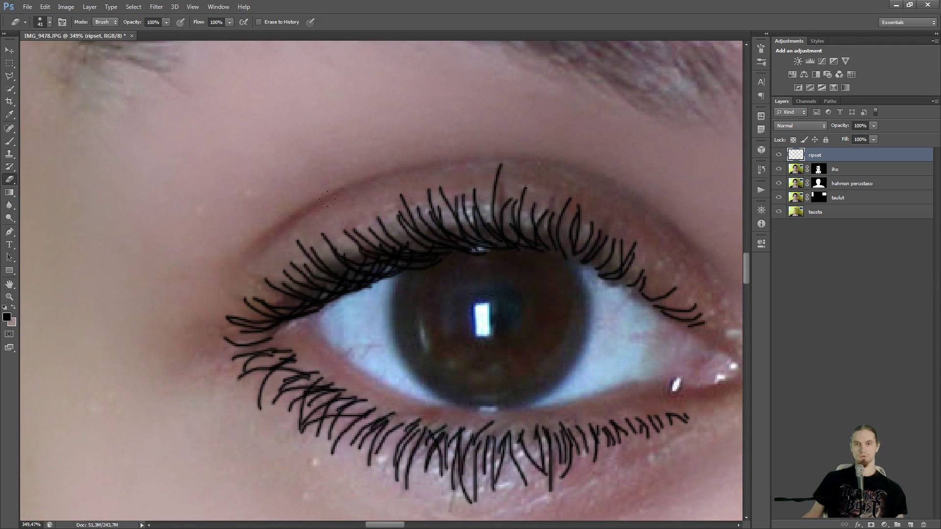
left_click_drag(483, 165, 435, 174)
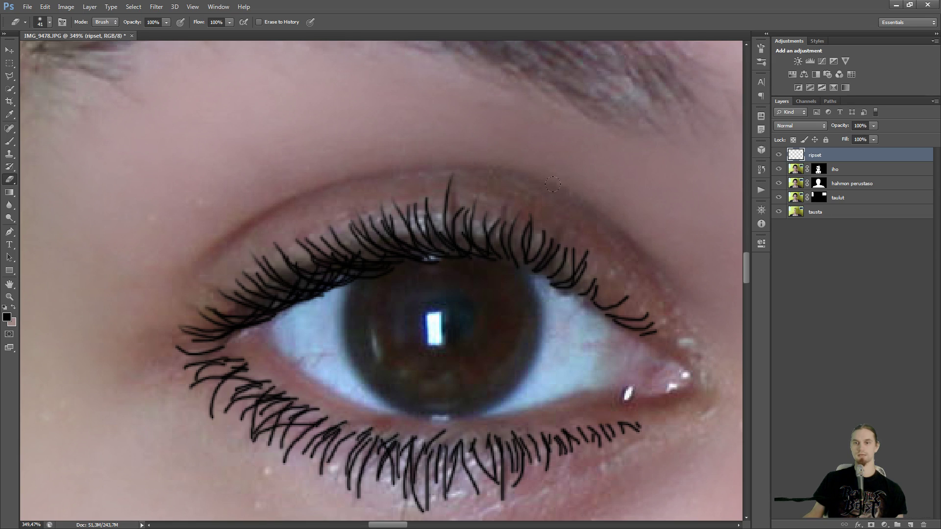
scroll(621, 311, "down", 5)
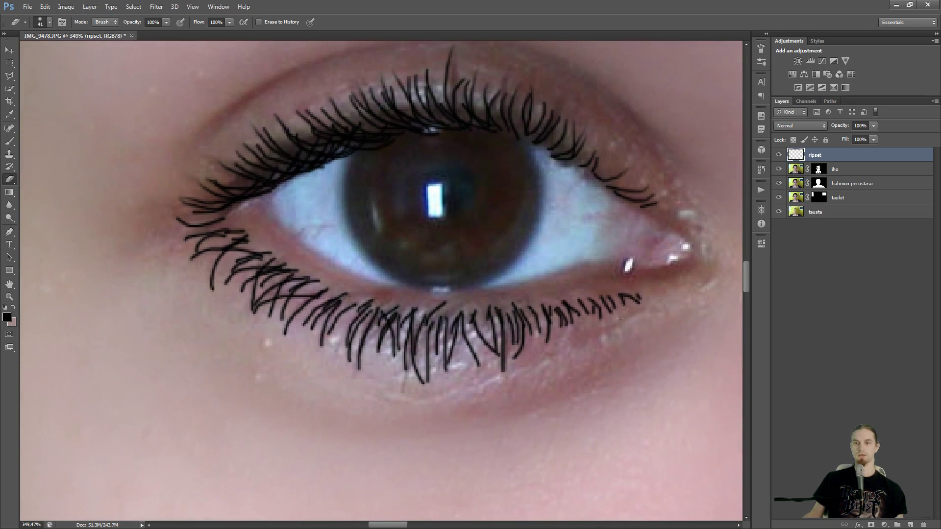
mouse_move(622, 312)
left_mouse_down()
mouse_move(589, 325)
mouse_move(631, 309)
mouse_move(470, 376)
mouse_move(449, 364)
mouse_move(418, 390)
mouse_move(312, 363)
left_mouse_up()
mouse_move(224, 328)
left_mouse_down()
mouse_move(186, 308)
mouse_move(149, 263)
left_mouse_up()
scroll(518, 367, "down", 6)
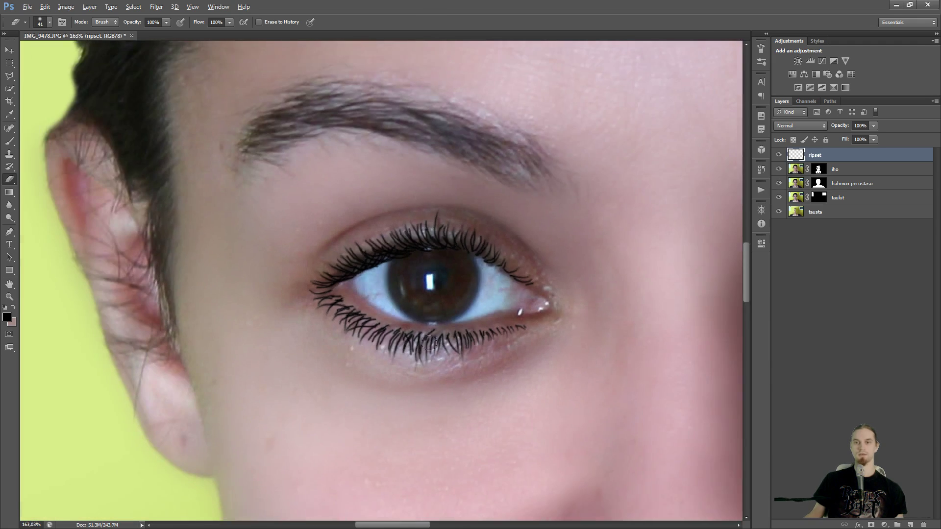
Soften the tips of the left eye's upper lashes with the Eraser, and check both eyes.
mouse_move(630, 387)
left_mouse_down()
mouse_move(324, 272)
mouse_move(456, 312)
left_mouse_up()
scroll(343, 272, "up", 4)
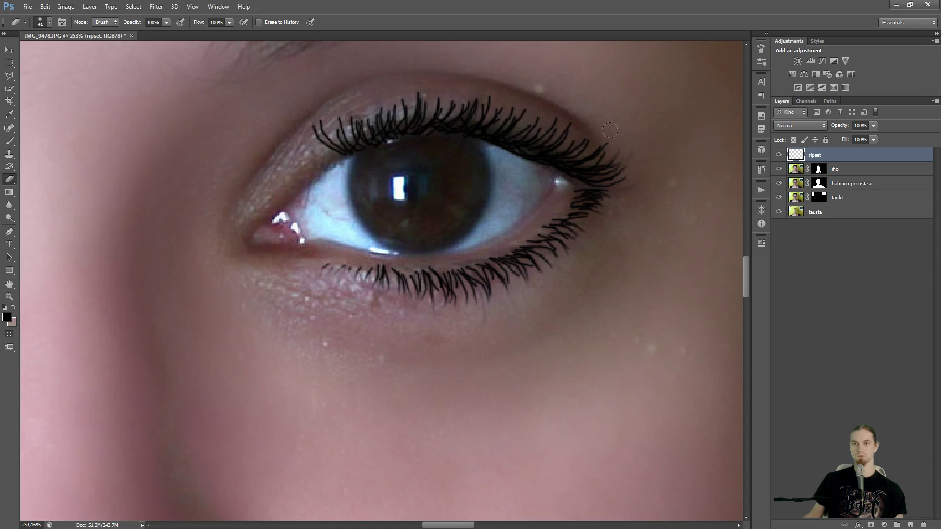
left_click_drag(609, 142, 552, 112)
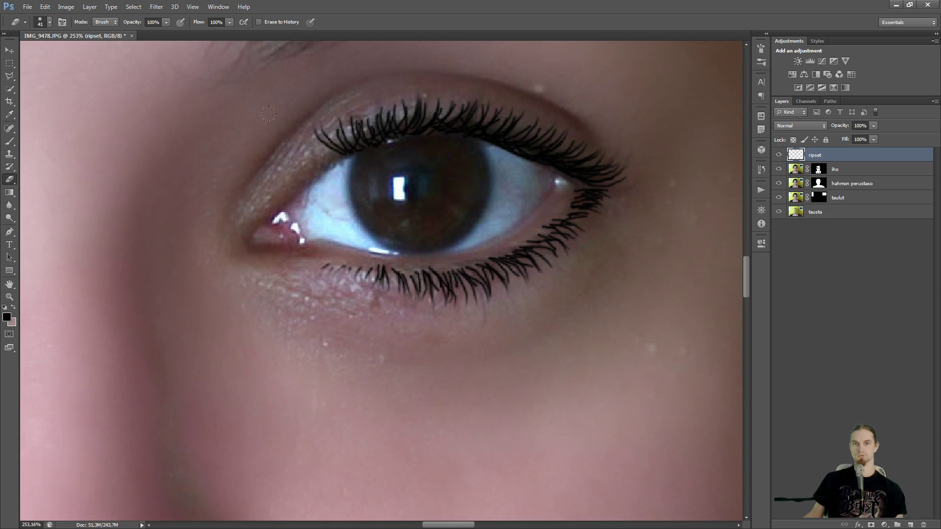
scroll(278, 112, "down", 5)
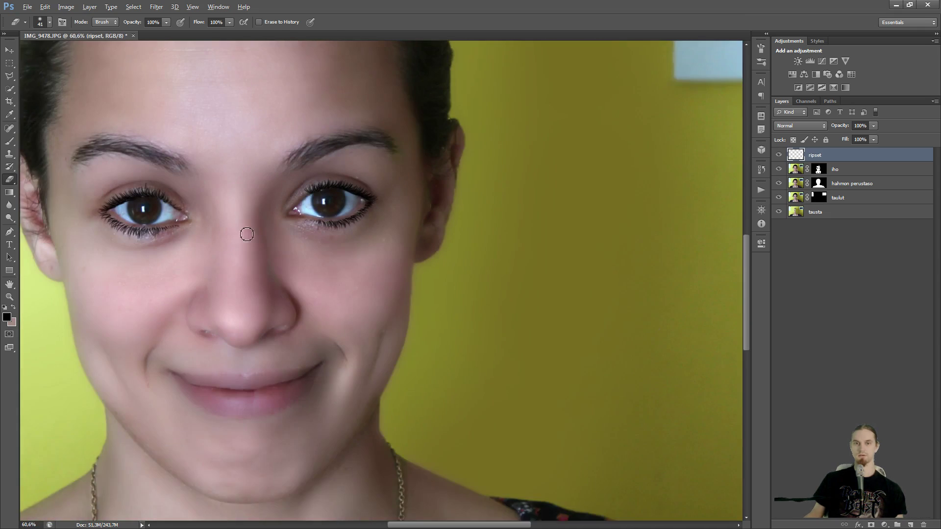
scroll(248, 230, "up", 3)
left_click_drag(195, 193, 362, 225)
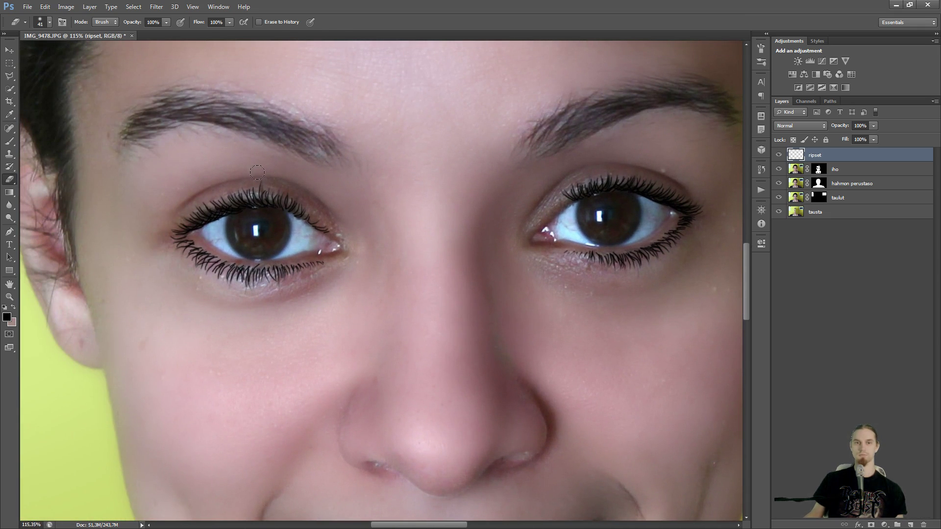
scroll(351, 218, "down", 2)
scroll(334, 206, "up", 1)
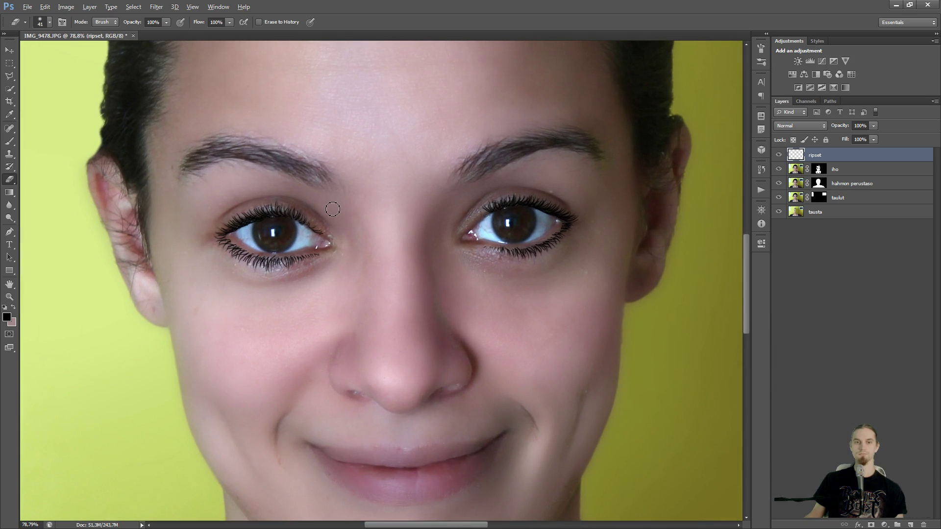
Lower the ripset layer's opacity to 69% and deselect the layer.
key("alt")
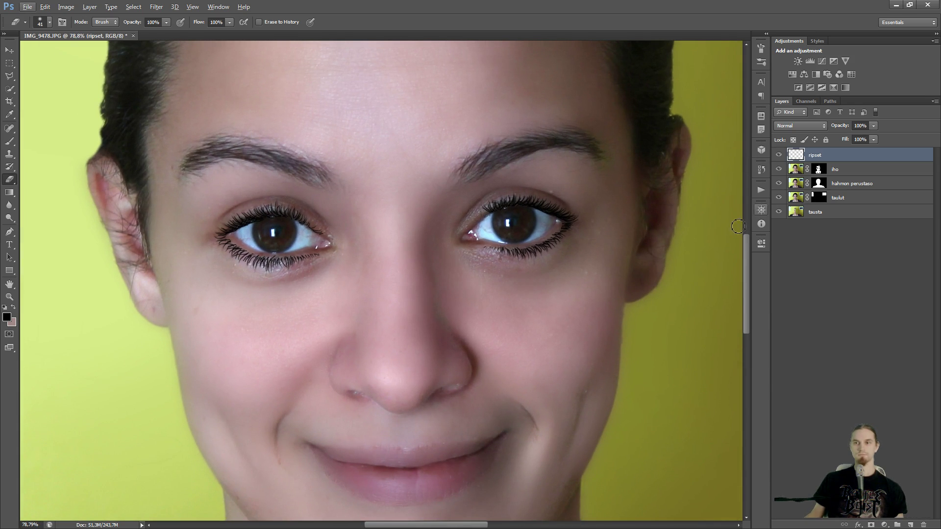
left_click(873, 126)
mouse_move(865, 136)
left_mouse_down()
mouse_move(836, 143)
mouse_move(879, 142)
mouse_move(815, 142)
mouse_move(899, 142)
mouse_move(776, 147)
mouse_move(883, 142)
left_mouse_up()
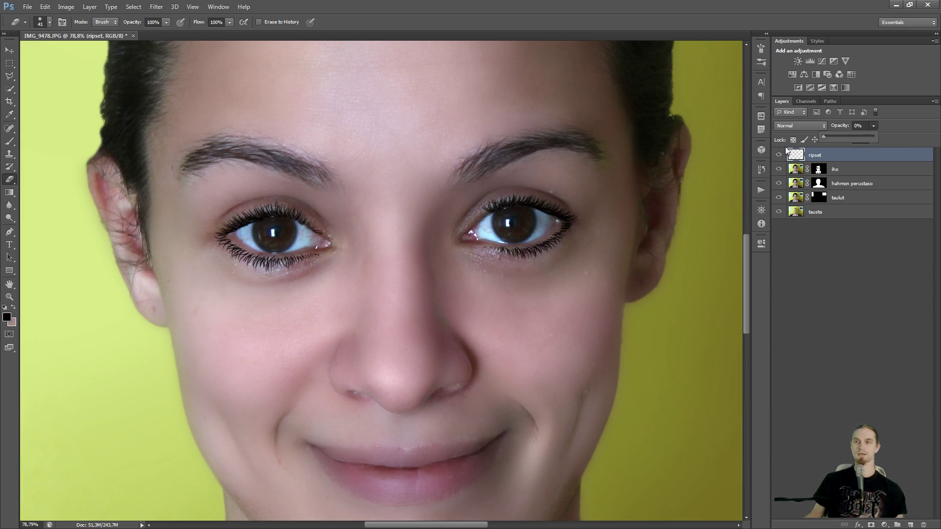
left_click_drag(786, 150, 851, 136)
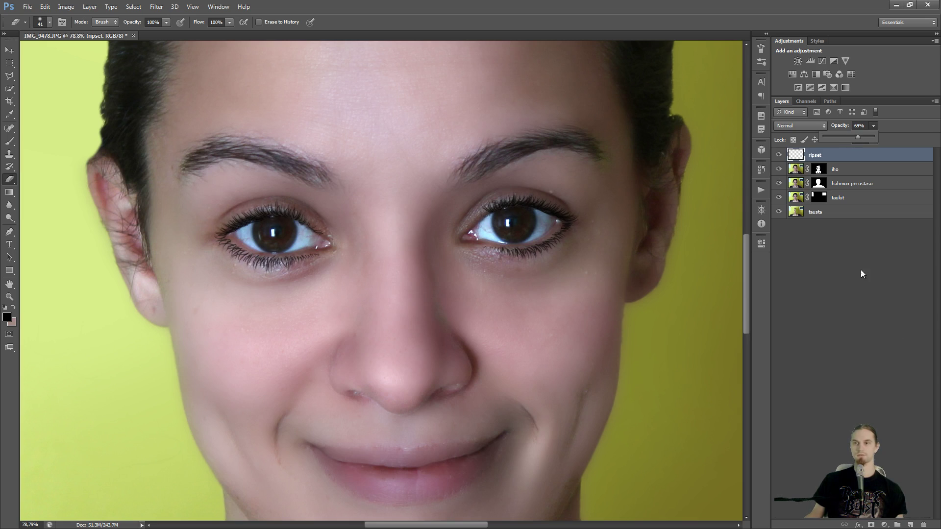
left_click(877, 343)
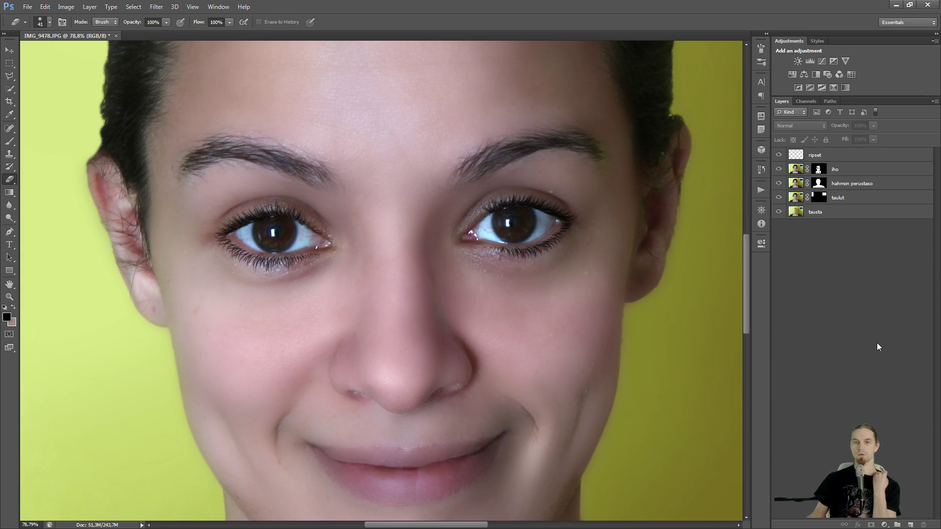
Create a new layer above ripset and name it kajaali.
left_click(912, 525)
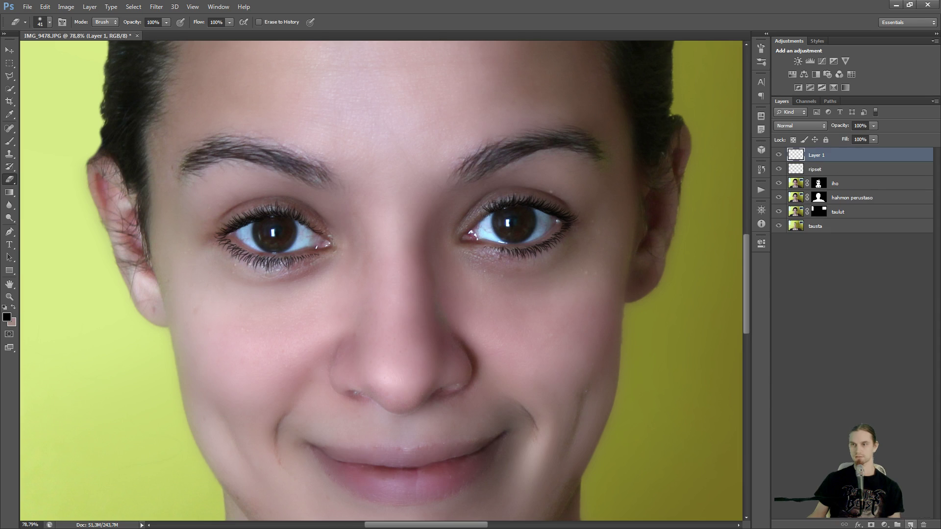
double_click(817, 156)
type("kajaali")
key("Return")
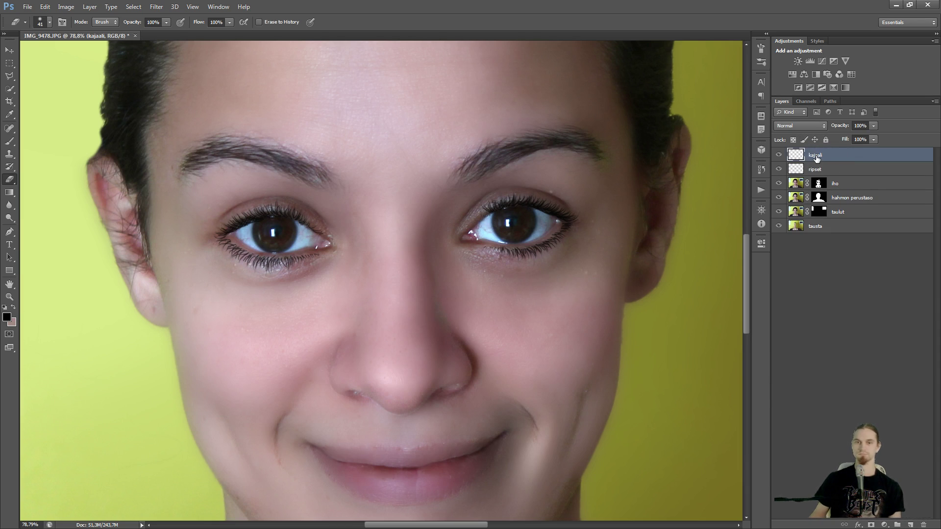
Paint black eyeliner along the right eye's upper and lower lash lines with a size 14 brush, joining the lines at the outer corner.
scroll(279, 230, "up", 7)
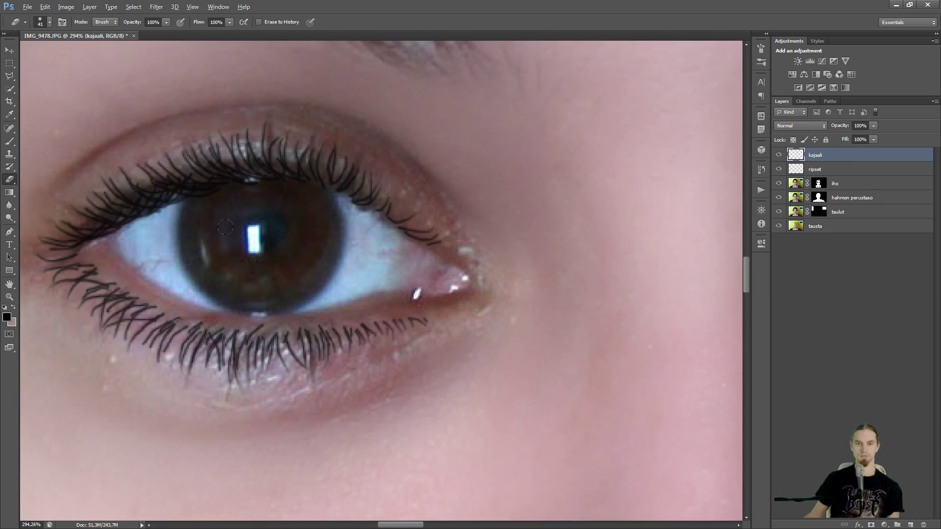
left_click_drag(213, 261, 427, 284)
scroll(454, 279, "up", 2)
left_click_drag(494, 289, 419, 288)
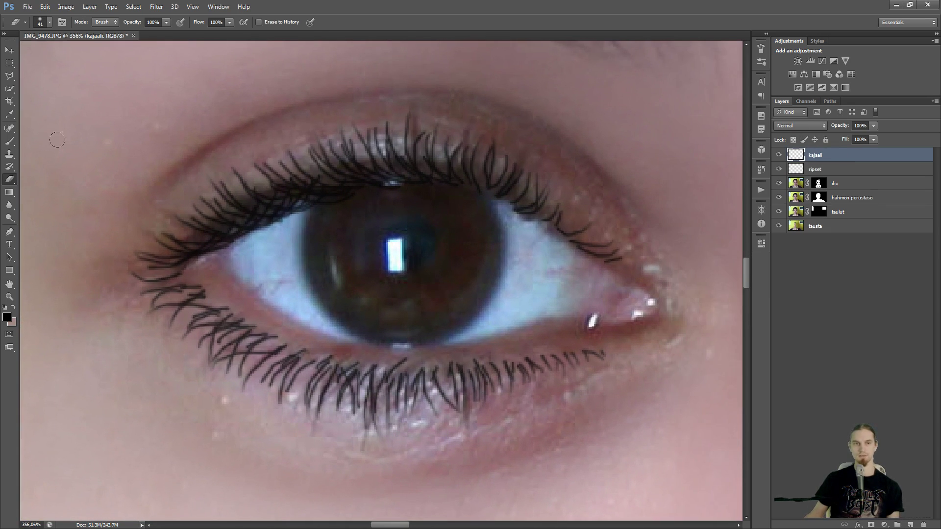
left_click(9, 142)
left_click_drag(505, 227, 495, 239)
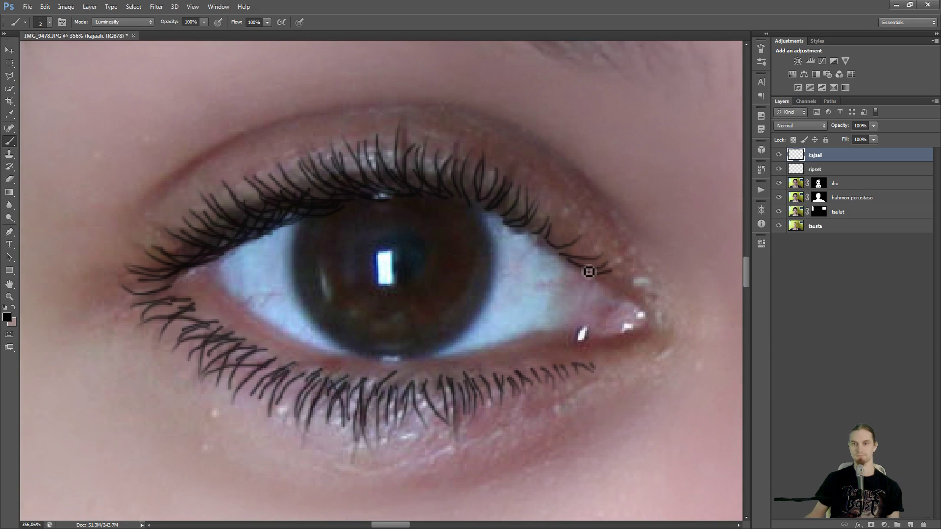
mouse_move(591, 270)
left_mouse_down()
mouse_move(599, 265)
mouse_move(608, 277)
mouse_move(479, 186)
mouse_move(427, 177)
mouse_move(276, 201)
mouse_move(166, 262)
left_mouse_up()
mouse_move(583, 350)
left_mouse_down()
mouse_move(441, 371)
mouse_move(317, 364)
mouse_move(270, 341)
mouse_move(178, 269)
left_mouse_up()
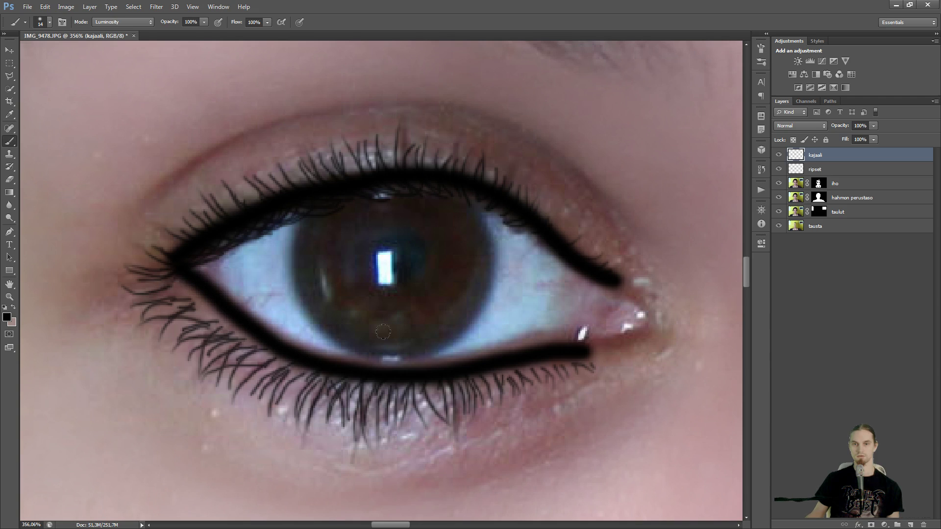
scroll(595, 347, "down", 5)
scroll(672, 389, "up", 2)
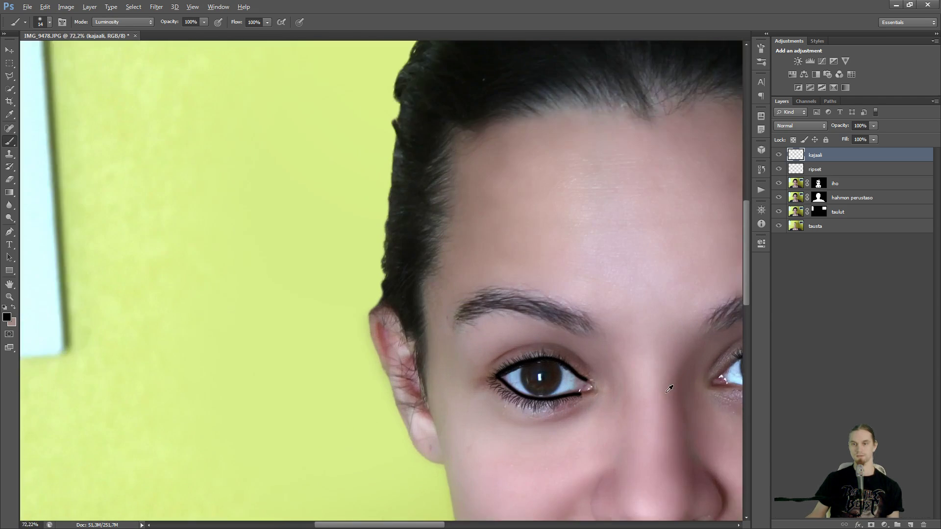
Paint matching black eyeliner along the left eye's upper and lower lash lines, and thicken the lower line up to the outer corner.
mouse_move(672, 388)
left_mouse_down()
mouse_move(510, 346)
mouse_move(204, 292)
left_mouse_up()
scroll(428, 319, "up", 3)
left_click_drag(614, 329, 424, 343)
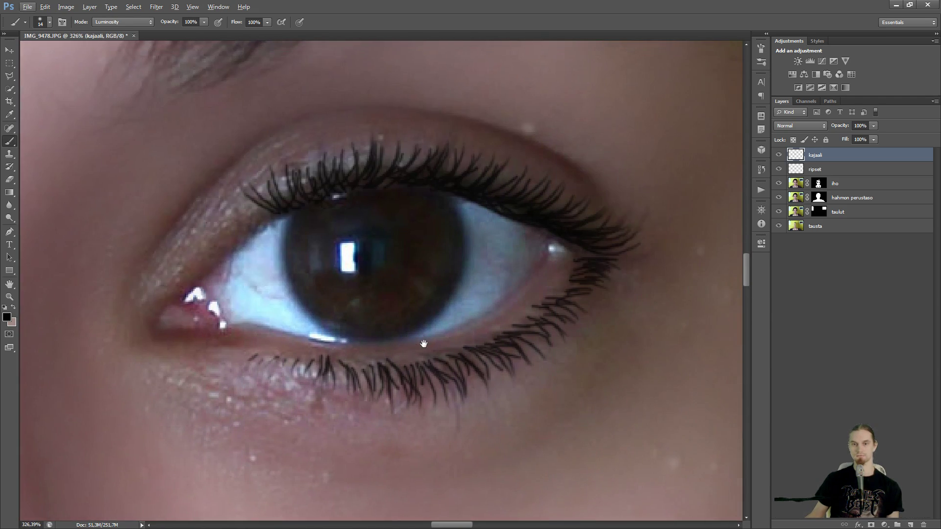
scroll(393, 304, "up", 1)
left_click_drag(380, 312, 378, 330)
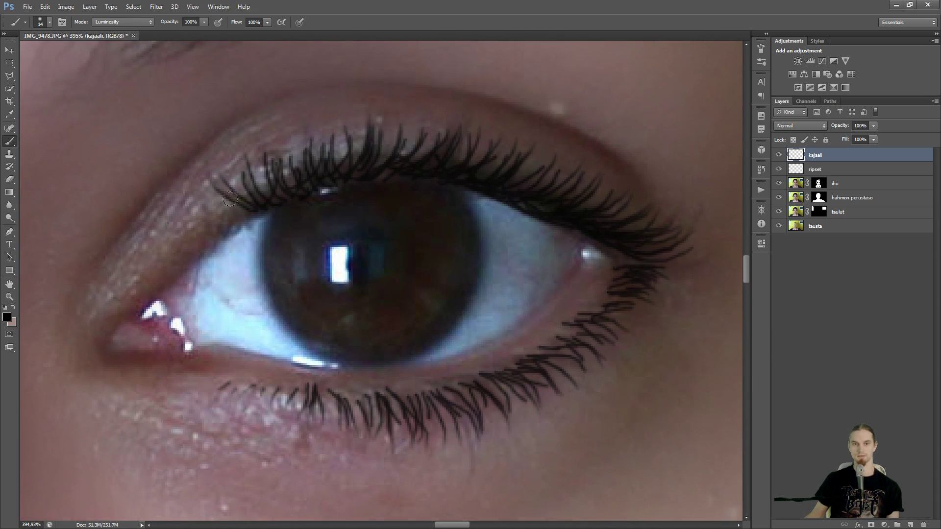
mouse_move(167, 255)
left_mouse_down()
mouse_move(247, 196)
mouse_move(383, 159)
mouse_move(463, 171)
mouse_move(654, 247)
left_mouse_up()
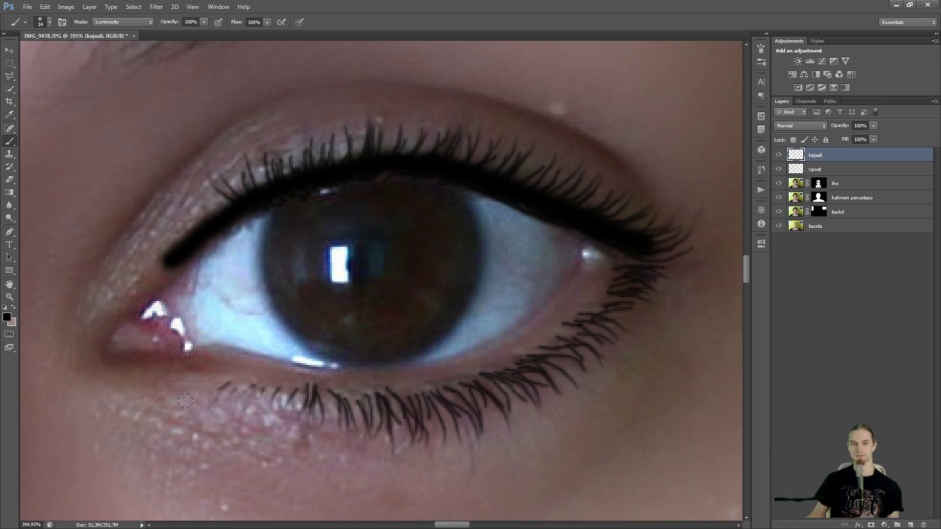
mouse_move(202, 364)
left_mouse_down()
mouse_move(307, 383)
mouse_move(430, 384)
mouse_move(512, 352)
mouse_move(636, 258)
left_mouse_up()
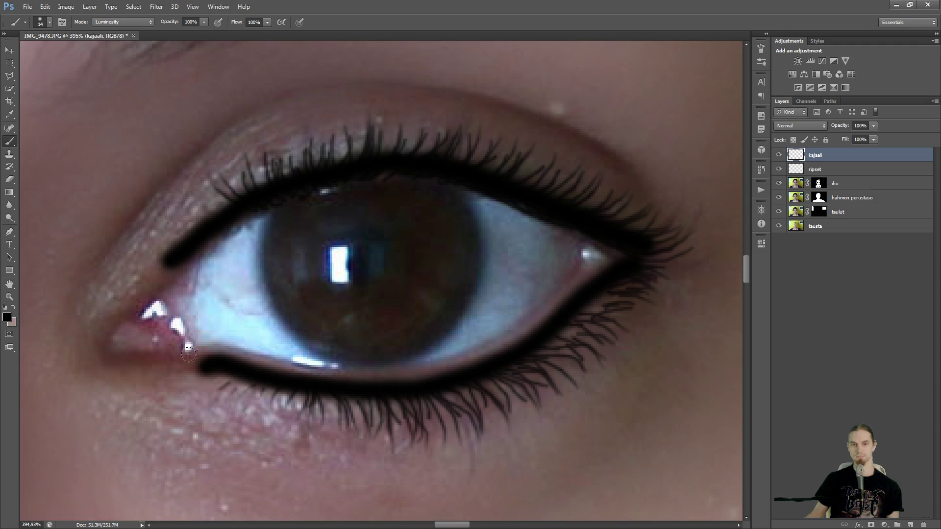
mouse_move(192, 359)
left_mouse_down()
mouse_move(386, 383)
mouse_move(481, 372)
mouse_move(523, 349)
left_mouse_up()
key("ctrl+z")
mouse_move(185, 362)
left_mouse_down()
mouse_move(220, 357)
mouse_move(376, 382)
mouse_move(459, 369)
mouse_move(540, 324)
mouse_move(612, 256)
left_mouse_up()
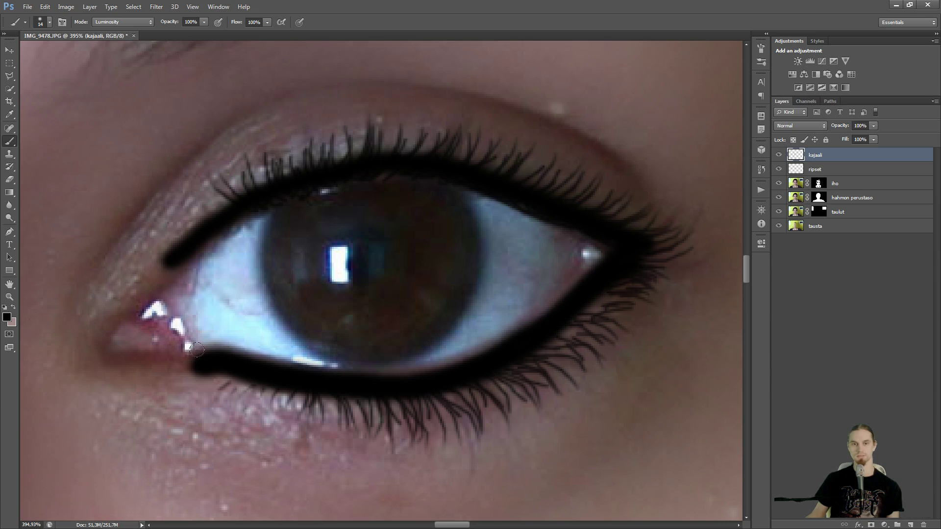
Taper the inner ends of the left eye's upper and lower eyeliner with a soft size 41 Eraser.
scroll(235, 329, "down", 3)
scroll(235, 329, "up", 3)
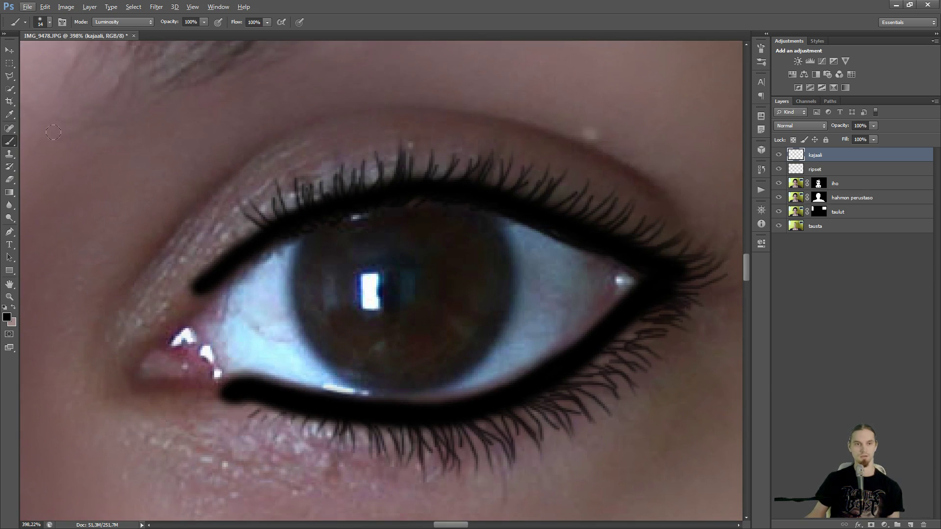
left_click(9, 180)
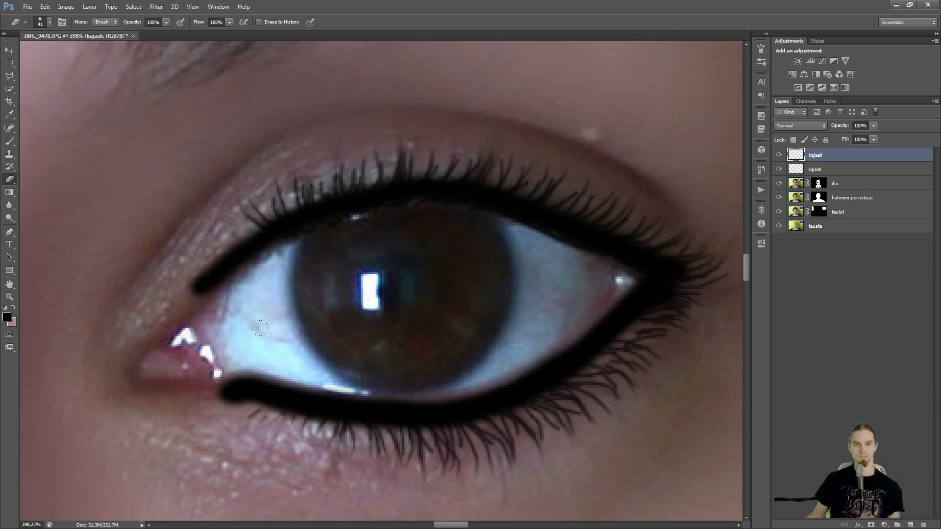
mouse_move(300, 382)
left_mouse_down()
mouse_move(225, 383)
mouse_move(232, 372)
left_mouse_up()
key("ctrl+z")
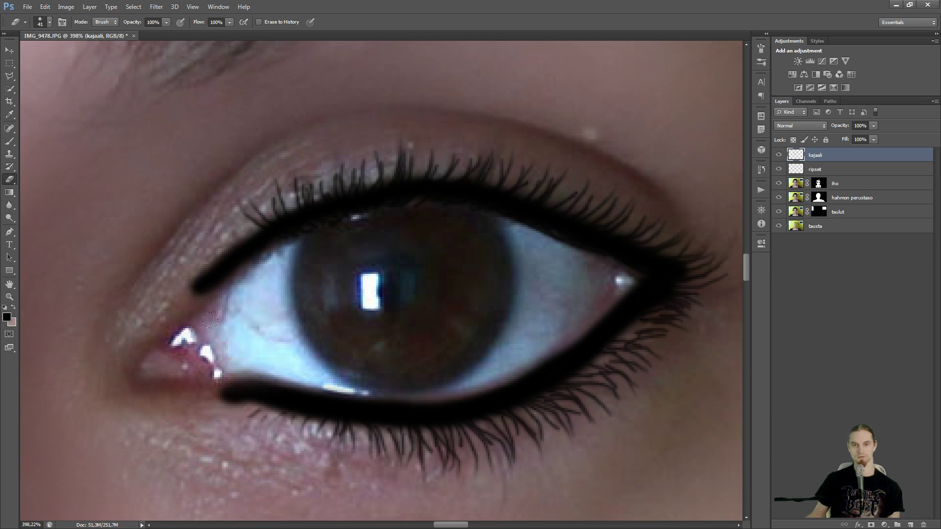
mouse_move(209, 320)
left_mouse_down()
mouse_move(232, 307)
mouse_move(174, 311)
mouse_move(208, 298)
left_mouse_up()
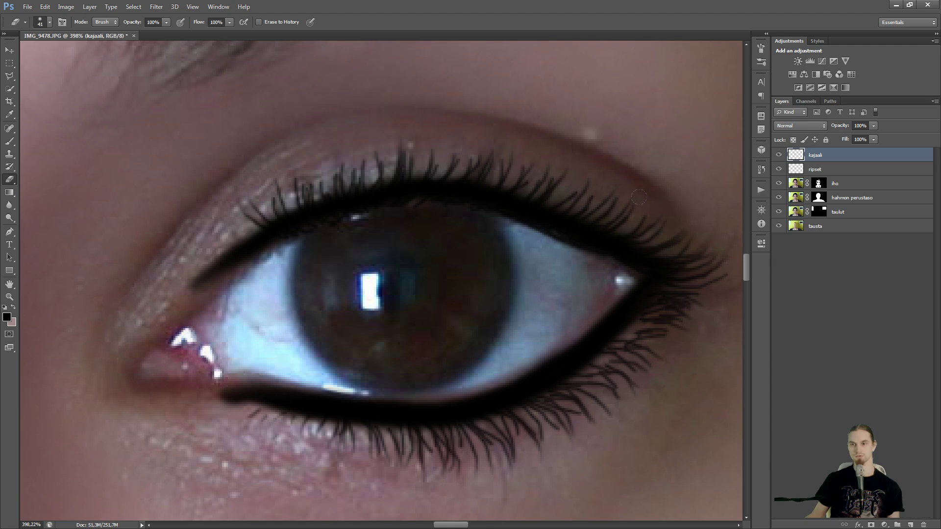
scroll(218, 156, "down", 5)
scroll(263, 266, "up", 6)
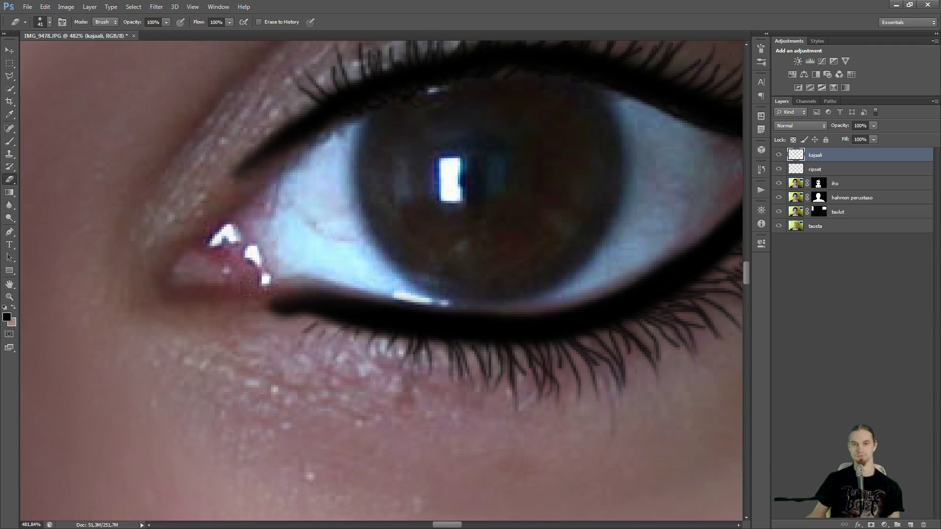
mouse_move(227, 319)
left_mouse_down()
mouse_move(304, 314)
mouse_move(208, 313)
left_mouse_up()
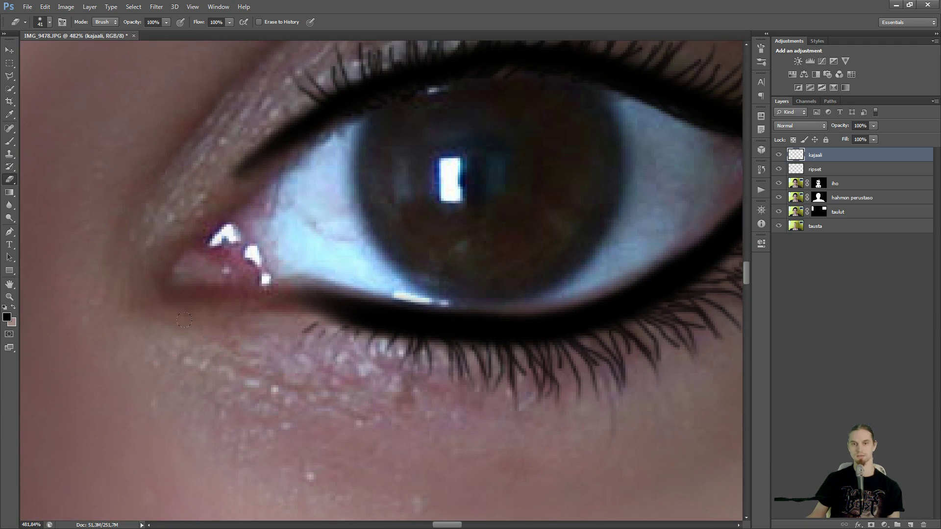
Reduce the Eraser to size 25 and thin the inner end of the left eye's lower eyeliner into a fine point.
scroll(184, 320, "down", 5)
scroll(214, 372, "up", 5)
right_click(232, 347, "alt")
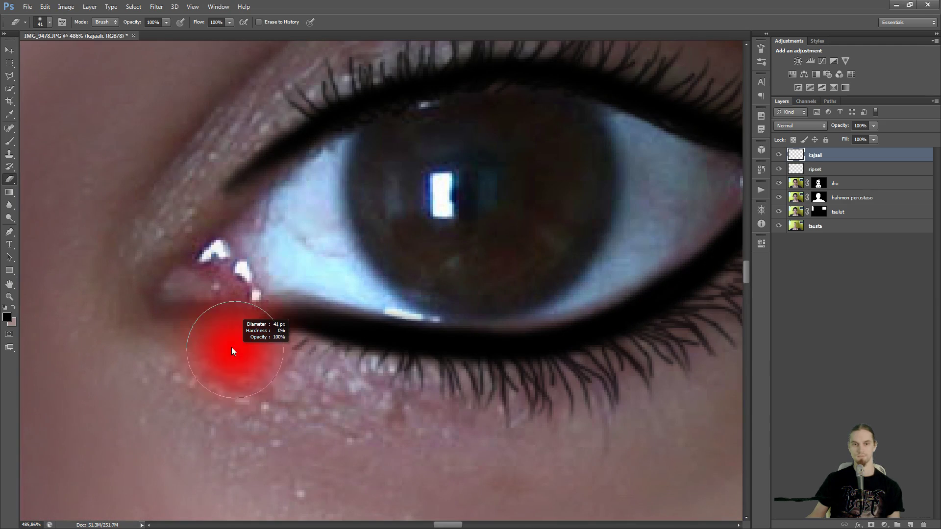
left_click_drag(232, 347, 194, 348)
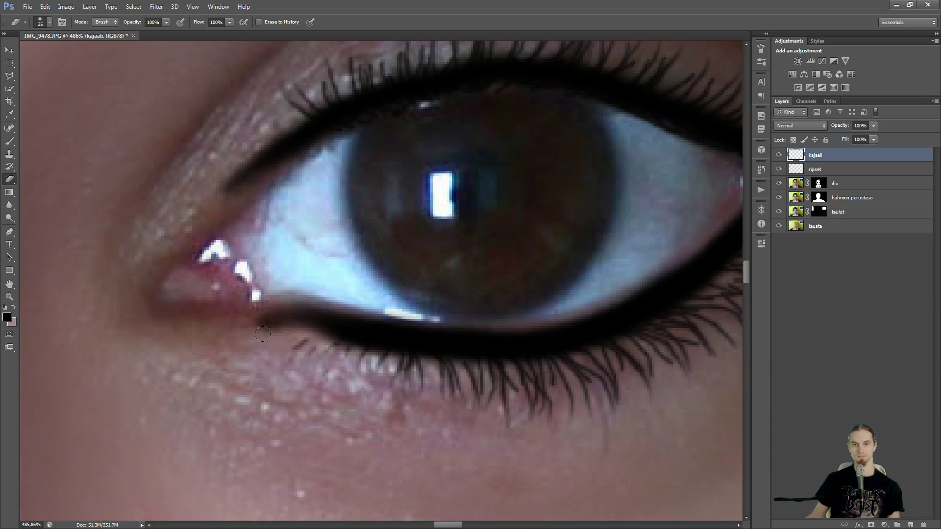
left_click_drag(262, 335, 227, 332)
left_click_drag(339, 345, 245, 326)
left_click_drag(364, 354, 223, 324)
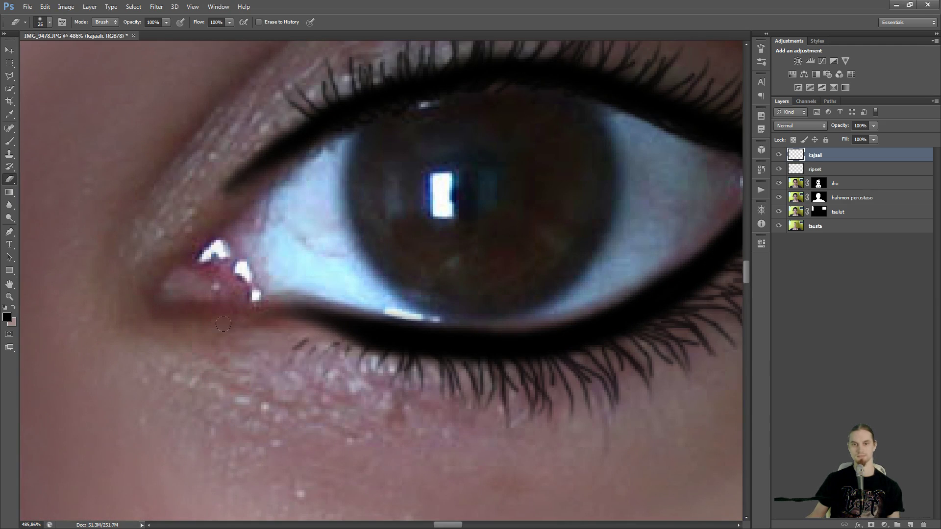
left_click_drag(280, 303, 344, 314)
key("ctrl+z")
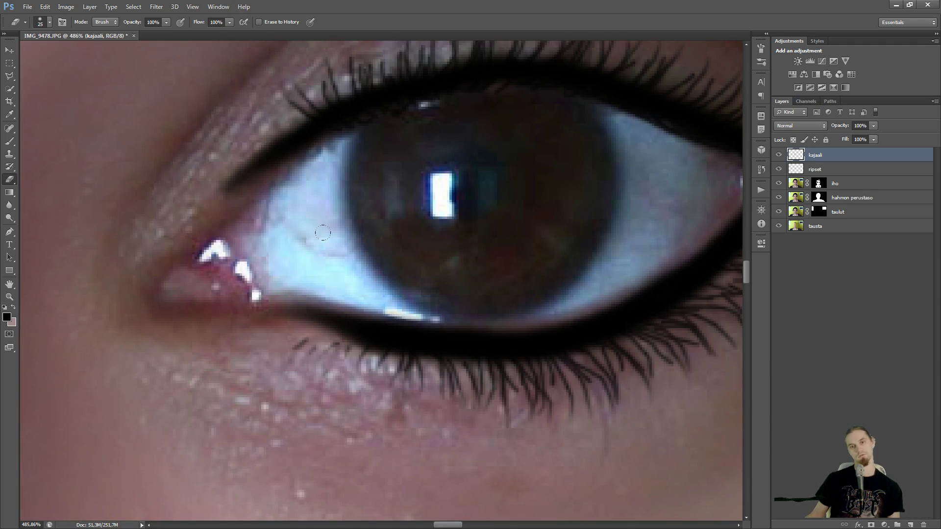
Taper the inner ends of the right eye's upper and lower eyeliner with the size 25 Eraser.
left_click_drag(288, 247, 451, 251)
scroll(381, 269, "up", 8)
mouse_move(394, 266)
left_mouse_down()
mouse_move(289, 300)
mouse_move(385, 265)
mouse_move(305, 293)
left_mouse_up()
key("ctrl+z")
left_click_drag(414, 274, 349, 283)
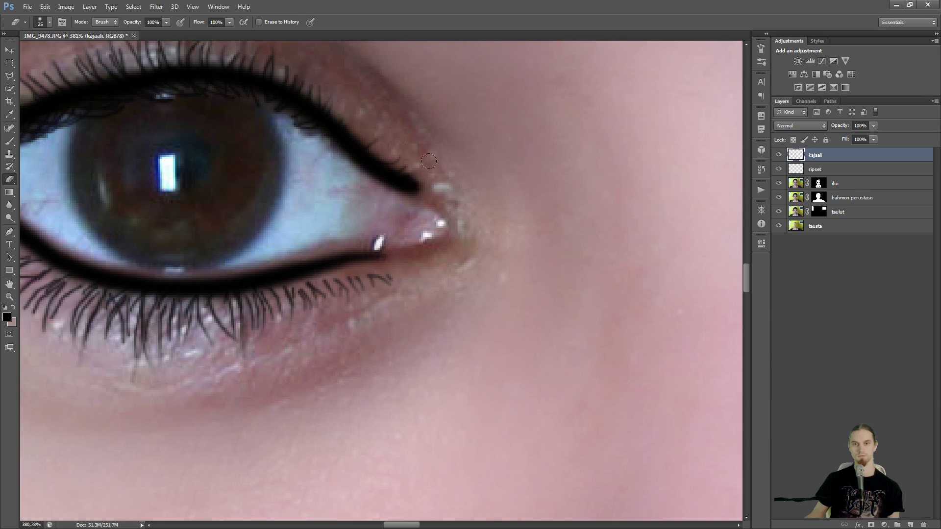
mouse_move(429, 161)
left_mouse_down()
mouse_move(415, 183)
mouse_move(383, 159)
mouse_move(412, 185)
left_mouse_up()
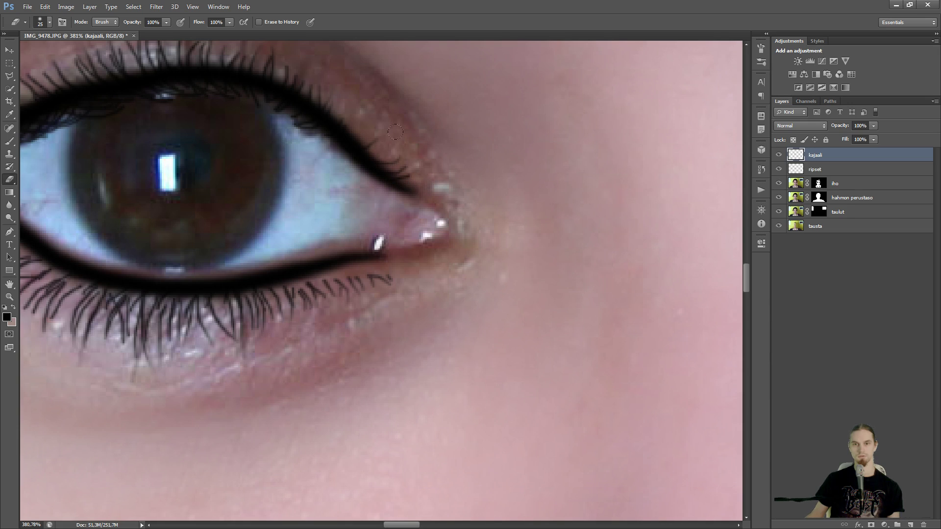
Reduce the Eraser to size 15 and thin the right eye's lower eyeliner at the outer corner.
key("h")
left_click_drag(396, 132, 175, 141)
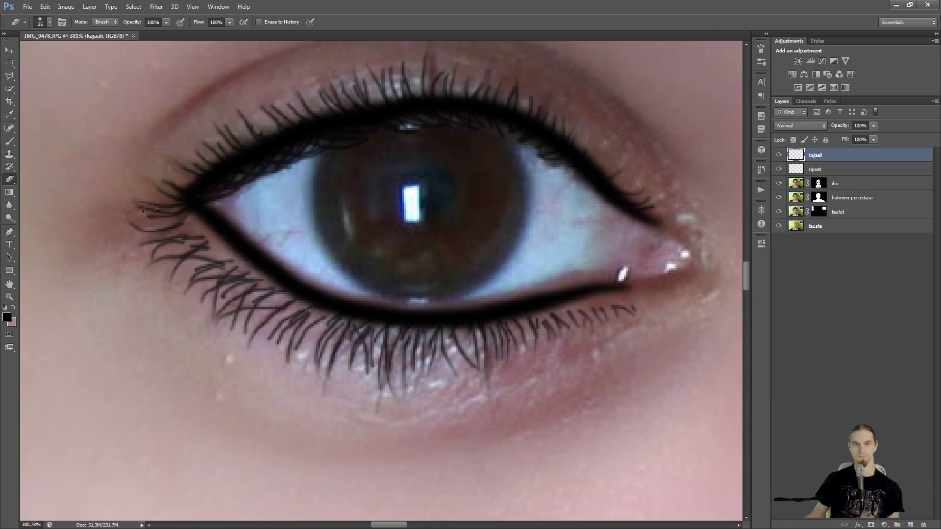
right_click(241, 210, "alt")
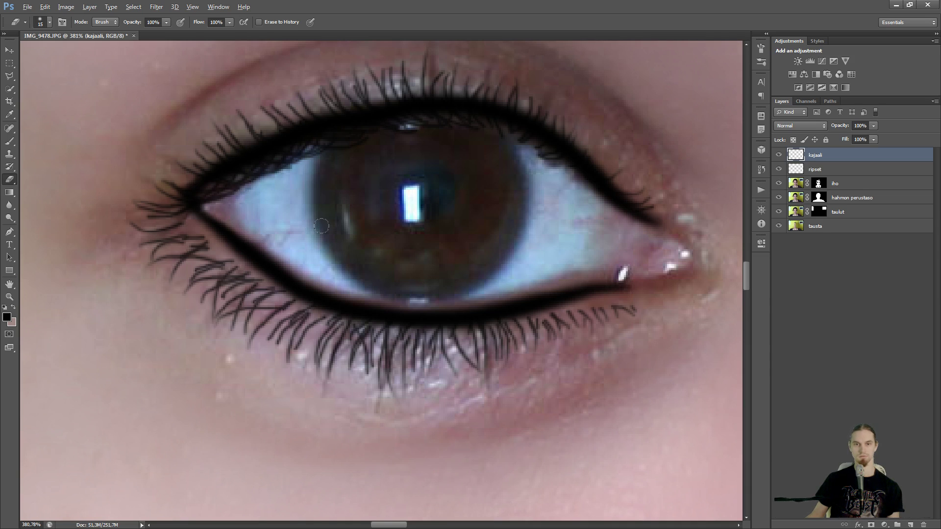
scroll(261, 229, "down", 4)
scroll(343, 236, "up", 3)
scroll(346, 232, "up", 2)
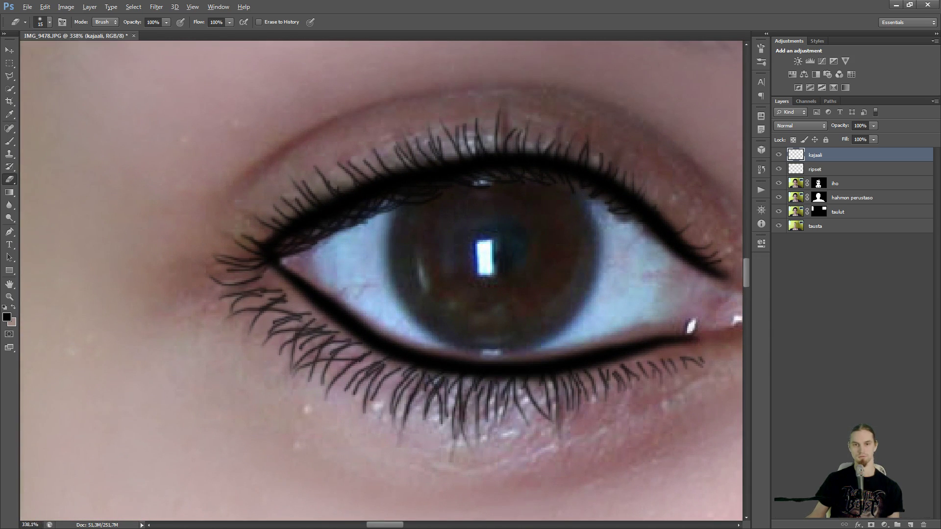
Lower the kajaali layer's opacity to 65% and deselect the layer.
scroll(396, 224, "down", 5)
left_click_drag(333, 251, 374, 252)
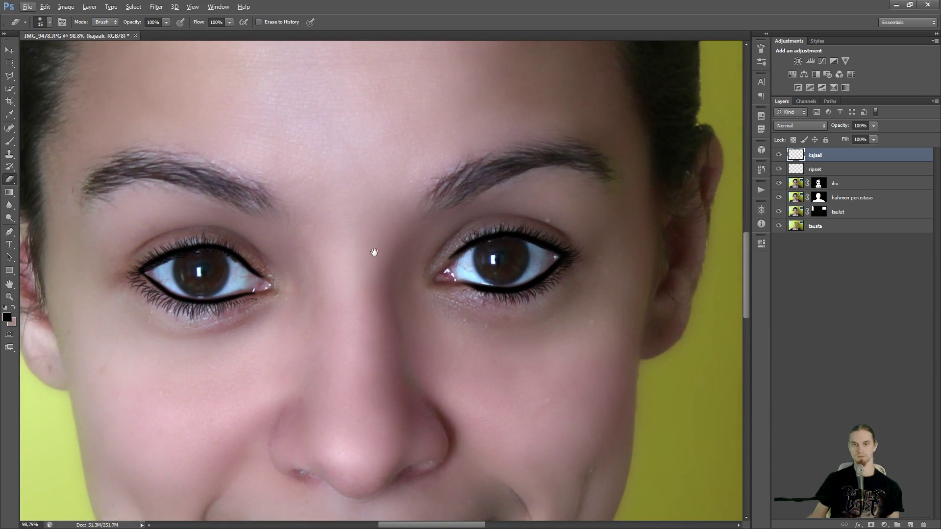
left_click_drag(386, 284, 418, 298)
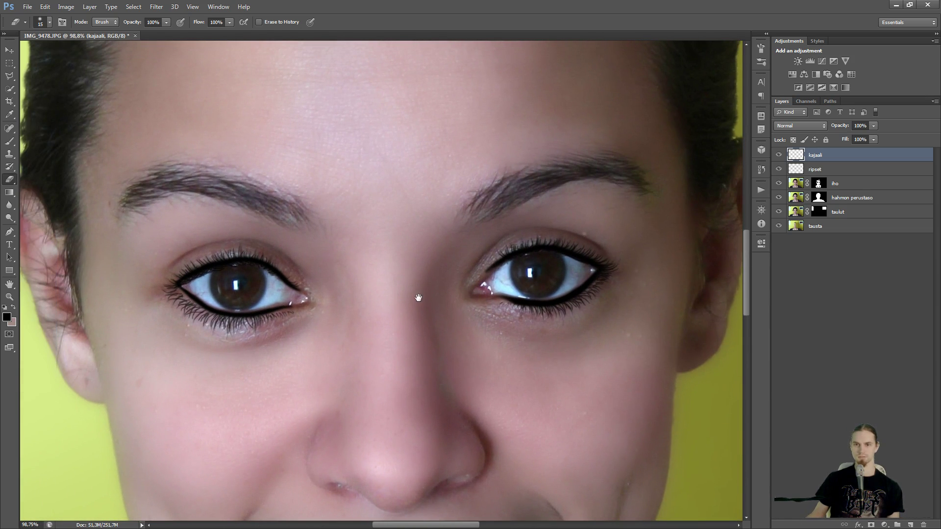
left_click(874, 126)
mouse_move(854, 137)
left_mouse_down()
mouse_move(807, 136)
mouse_move(881, 141)
mouse_move(843, 139)
mouse_move(856, 136)
left_mouse_up()
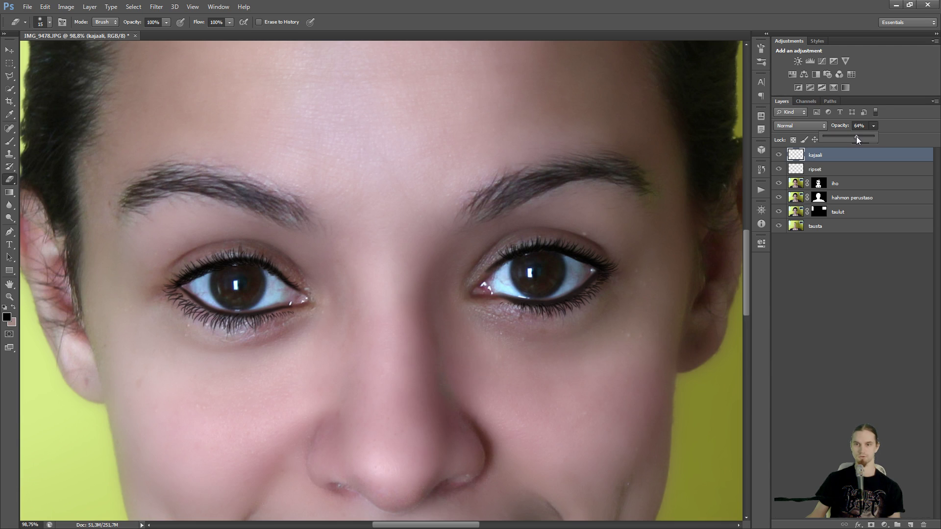
left_click(855, 295)
Thicken the left eye's lower eyeliner near the outer corner on the kajaali layer with a size 14 black brush.
scroll(608, 294, "up", 3)
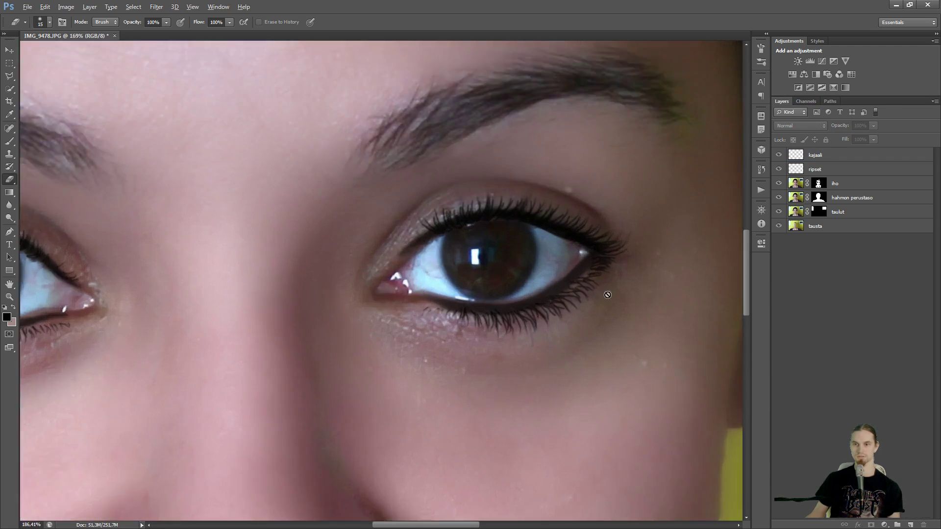
scroll(608, 295, "up", 3)
key("b")
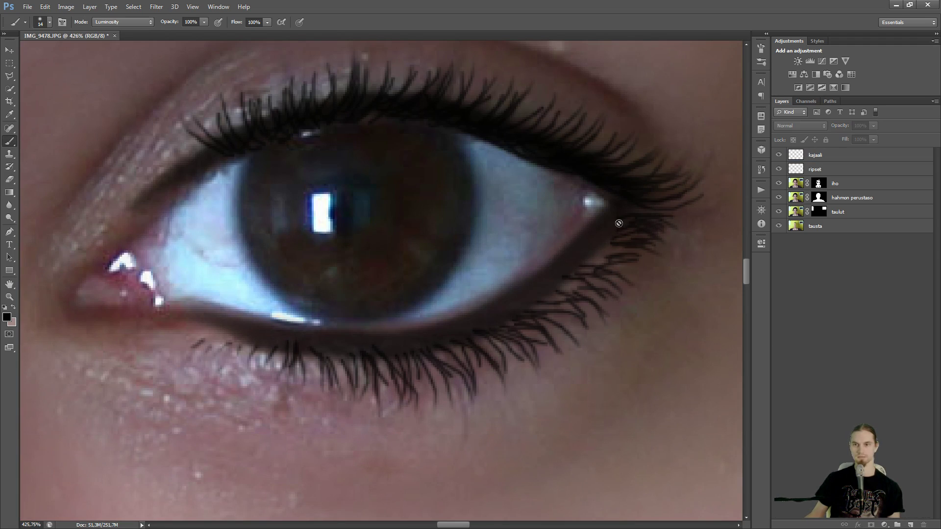
left_click(796, 157)
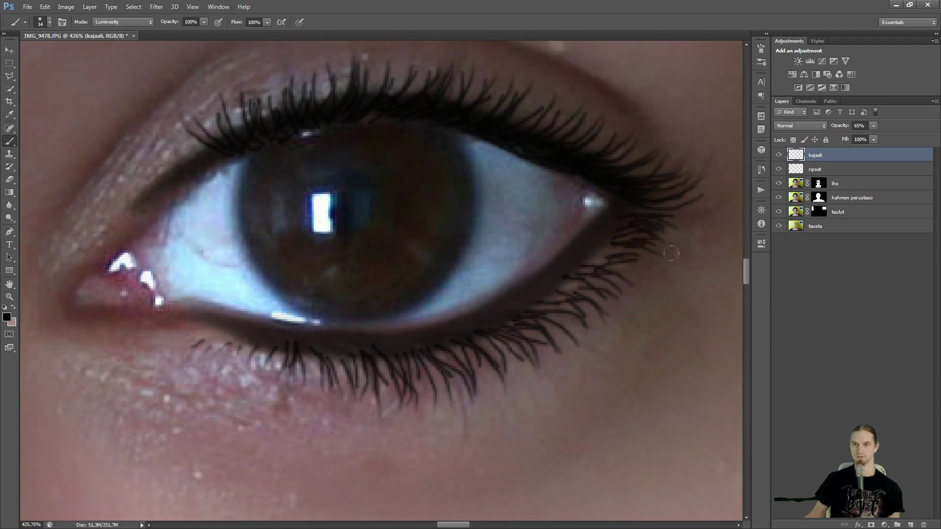
left_click_drag(613, 229, 529, 296)
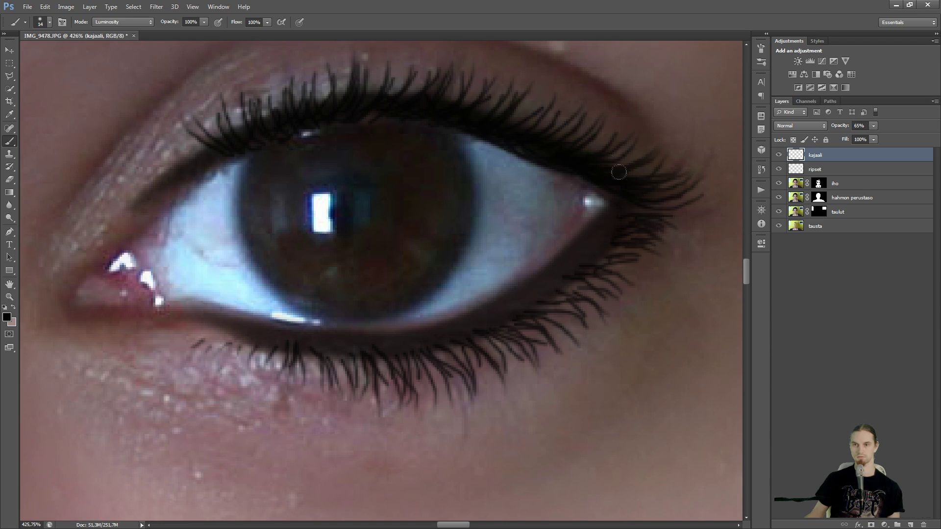
Thicken the right eye's lower eyeliner with the size 14 brush and extend it to the outer corner.
scroll(464, 131, "down", 12)
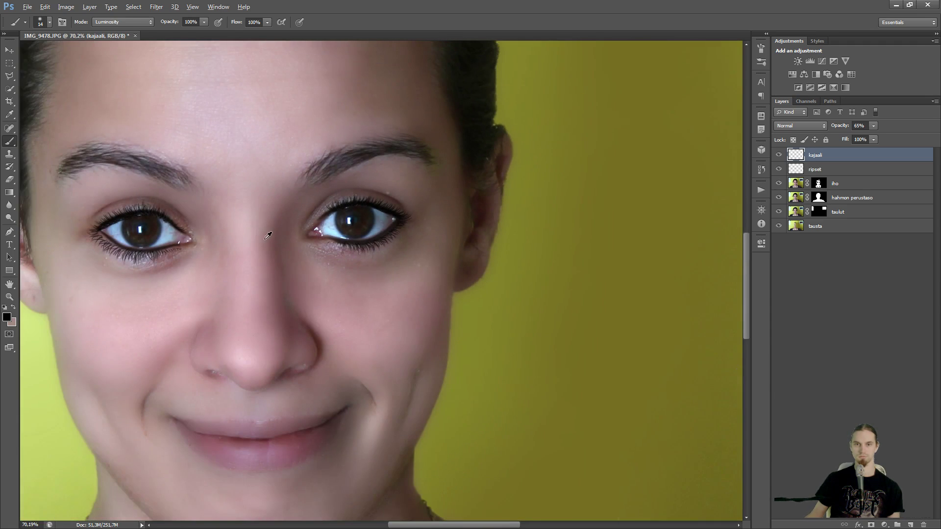
scroll(269, 233, "up", 2)
left_click_drag(235, 223, 549, 220)
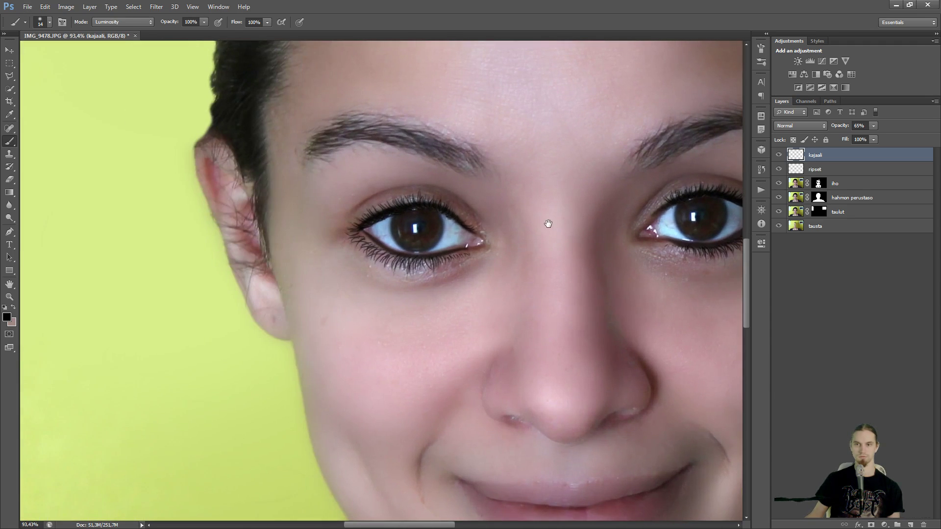
scroll(270, 223, "up", 4)
mouse_move(269, 223)
left_mouse_down()
mouse_move(352, 286)
mouse_move(370, 292)
mouse_move(268, 224)
mouse_move(365, 286)
mouse_move(468, 309)
mouse_move(447, 303)
left_mouse_up()
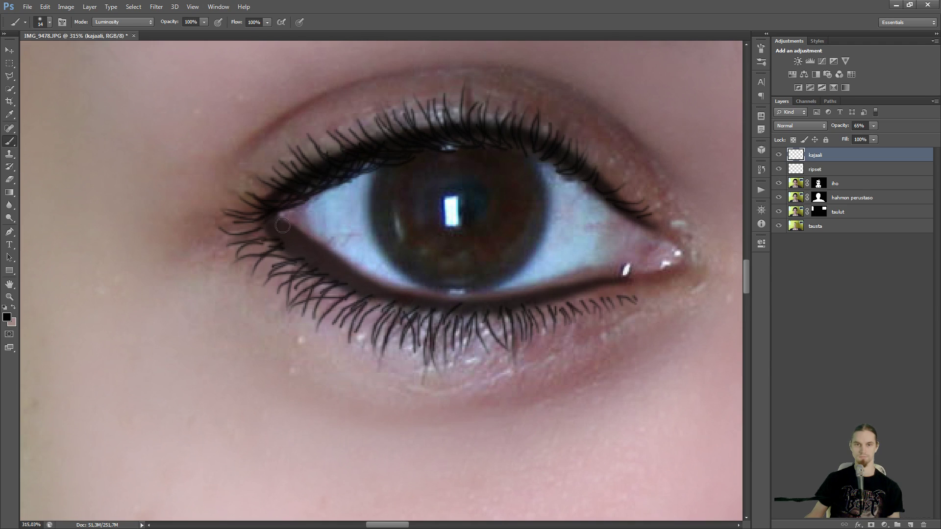
mouse_move(276, 212)
left_mouse_down()
mouse_move(313, 185)
mouse_move(273, 215)
mouse_move(304, 256)
mouse_move(336, 274)
mouse_move(280, 216)
mouse_move(252, 216)
left_mouse_up()
Check the eyeliner on both eyes up close and across the whole face, and deselect the kajaali layer.
scroll(613, 258, "down", 7)
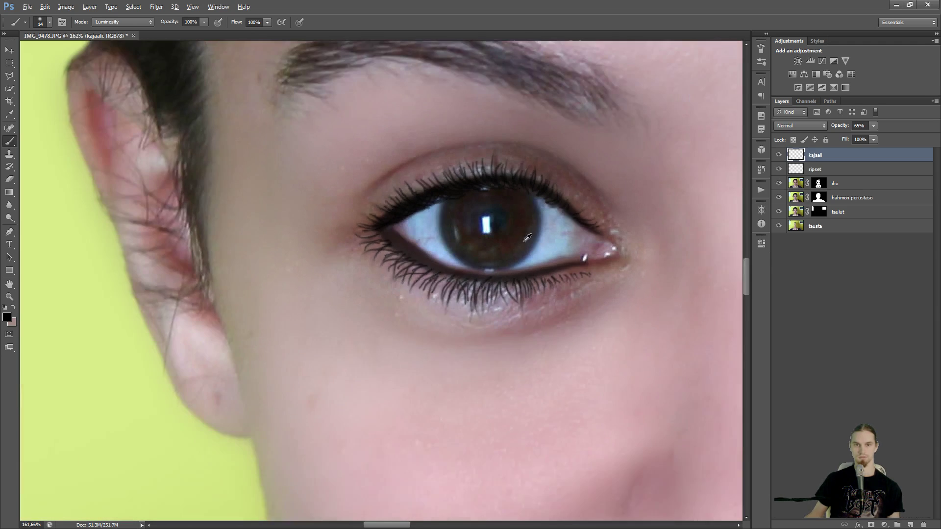
left_click_drag(643, 242, 393, 237)
scroll(330, 263, "up", 7)
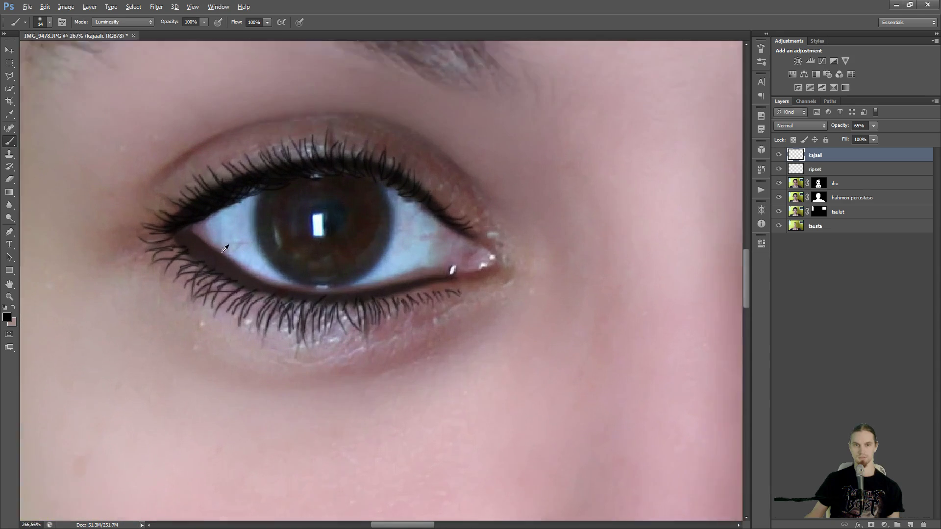
left_click(9, 180)
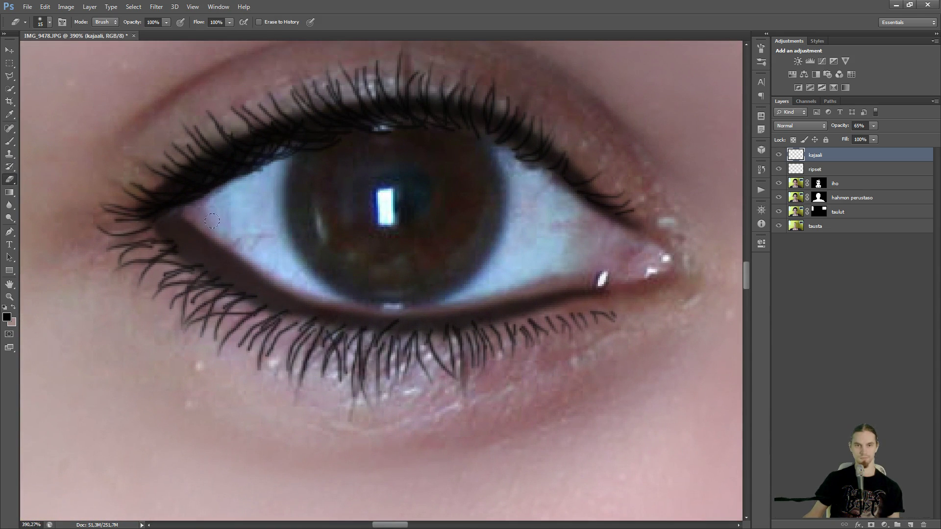
scroll(371, 271, "down", 9)
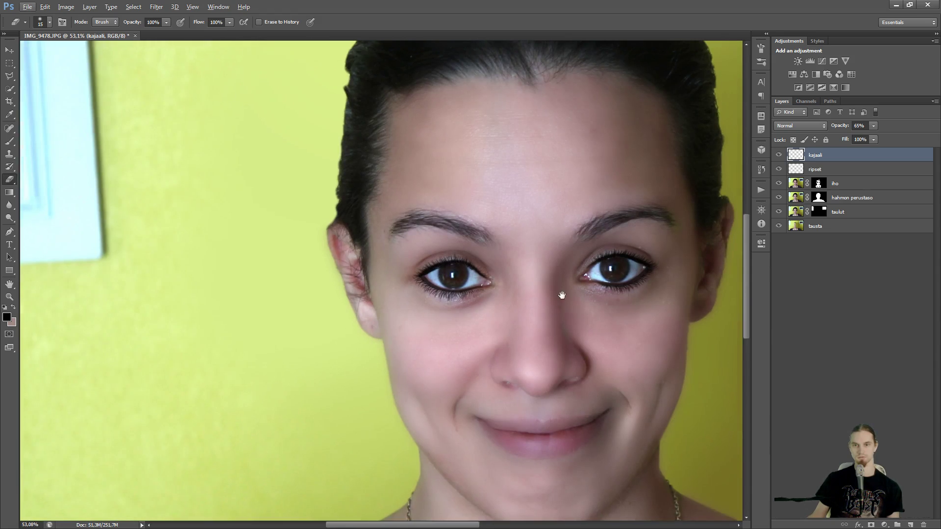
left_click_drag(572, 297, 394, 298)
scroll(358, 292, "up", 2)
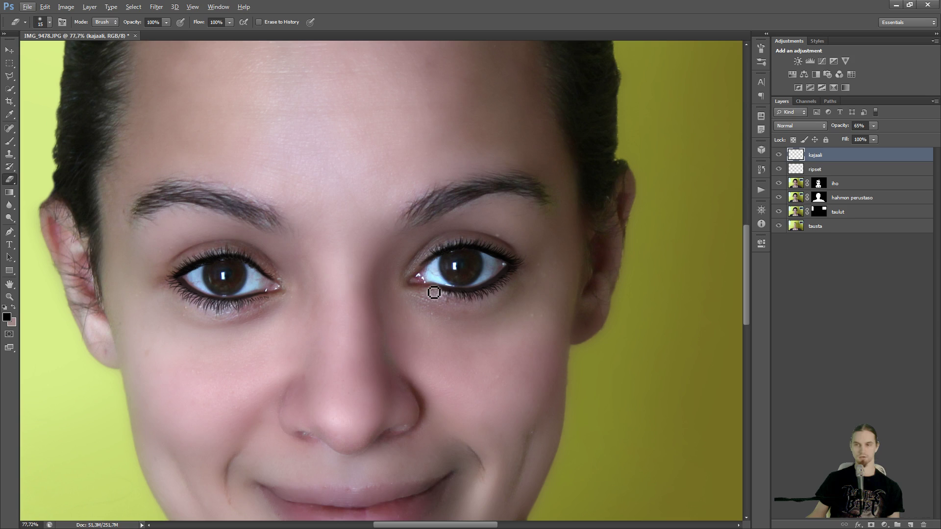
left_click(819, 292)
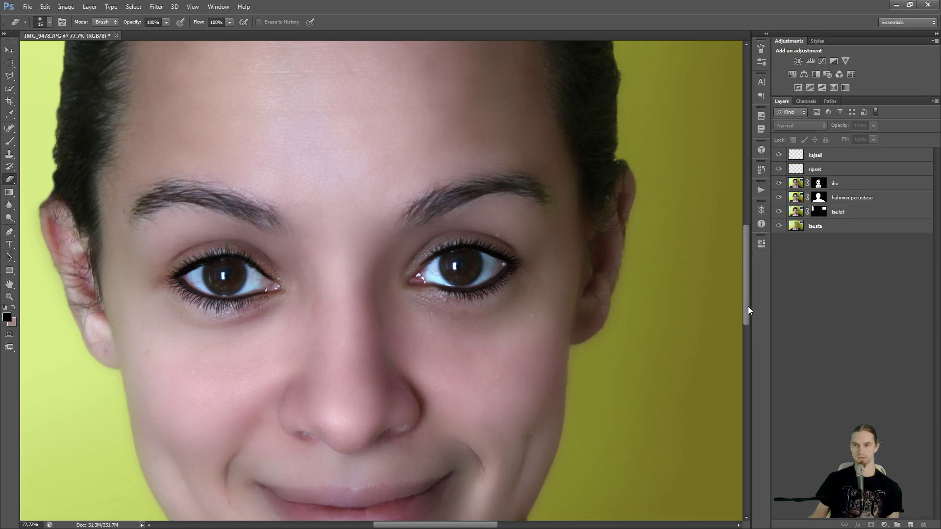
Select the lips from corner to corner on the iho layer with the Quick Selection tool, refining the outline with a size 41 brush.
left_click_drag(747, 307, 746, 331)
scroll(337, 380, "up", 3)
scroll(338, 380, "up", 2)
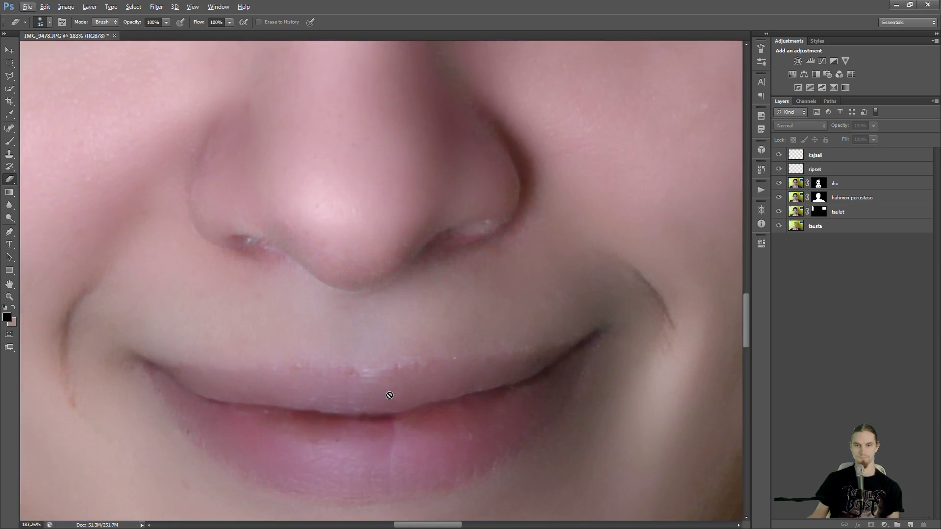
scroll(376, 319, "down", 3)
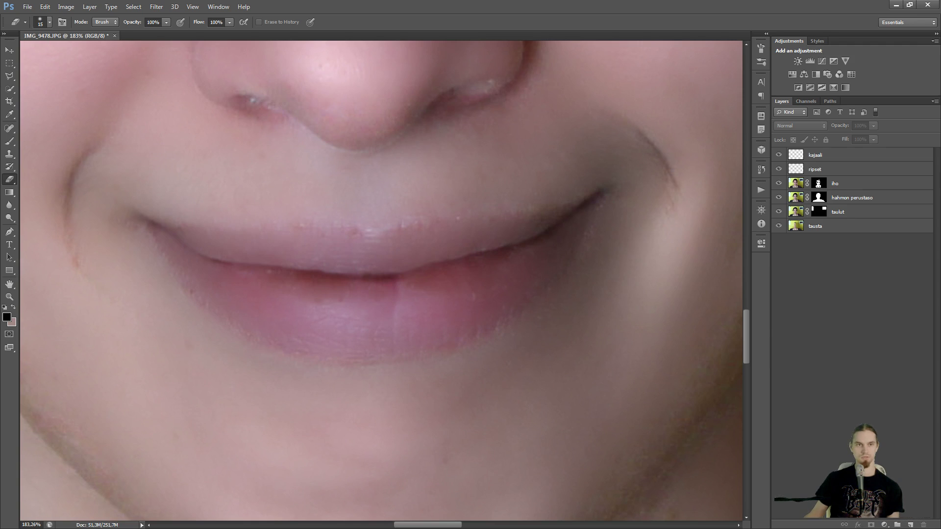
left_click(10, 89)
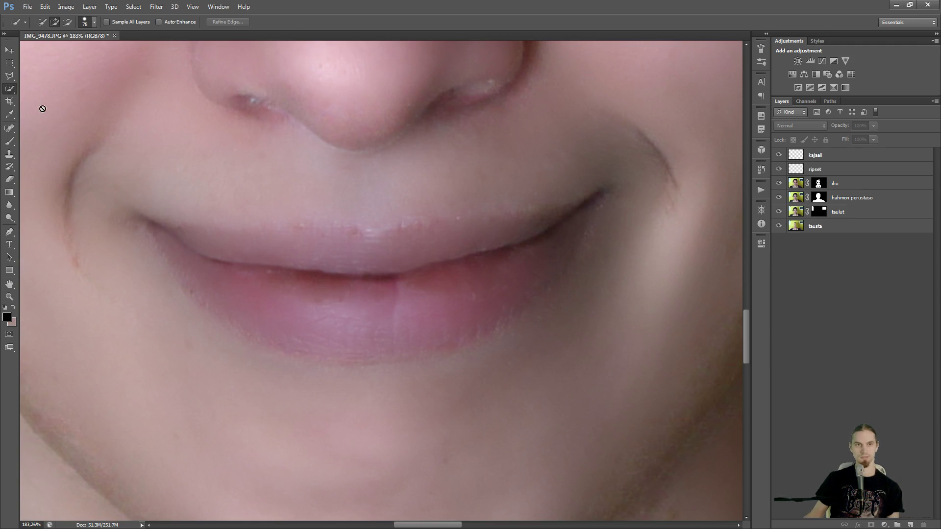
key("alt")
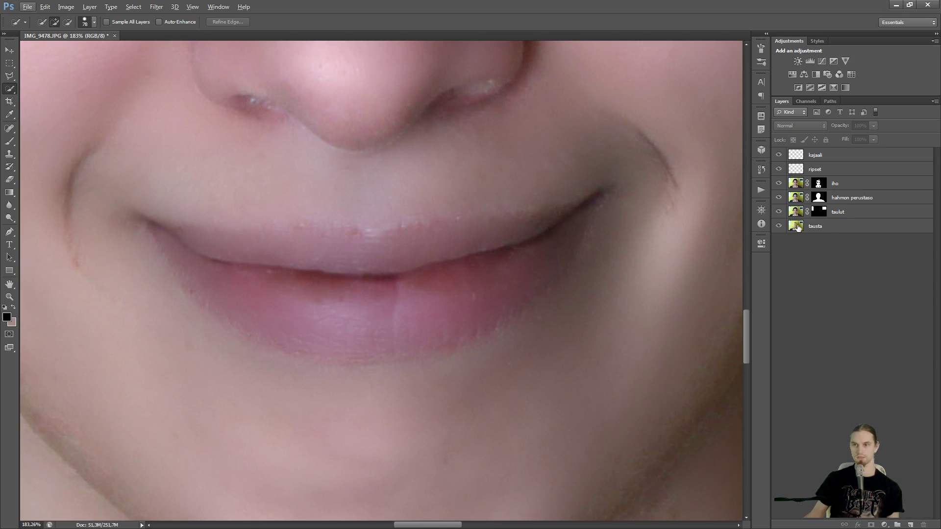
left_click(797, 184)
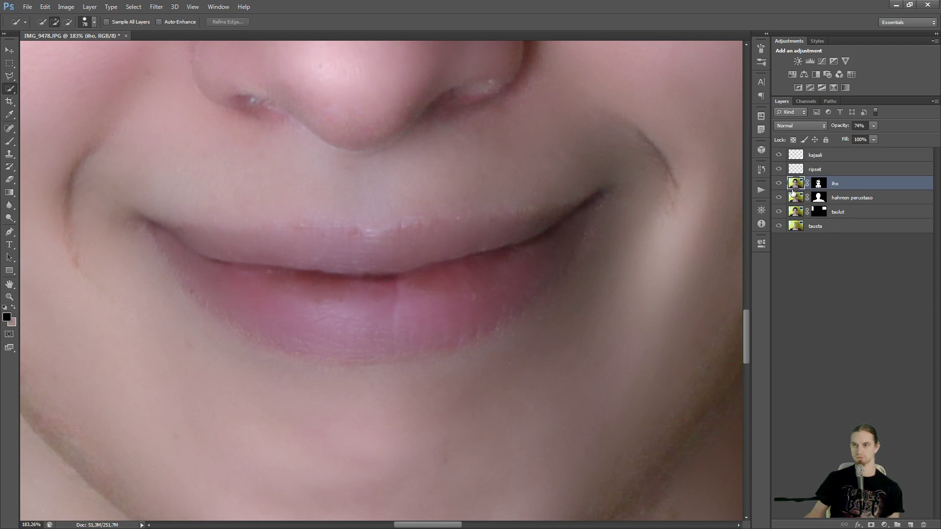
mouse_move(255, 246)
left_mouse_down()
mouse_move(332, 262)
mouse_move(457, 248)
mouse_move(375, 278)
mouse_move(303, 291)
mouse_move(236, 263)
mouse_move(246, 257)
mouse_move(307, 287)
mouse_move(284, 285)
mouse_move(359, 251)
mouse_move(534, 224)
mouse_move(598, 185)
mouse_move(412, 235)
mouse_move(208, 237)
mouse_move(120, 206)
mouse_move(171, 248)
mouse_move(264, 288)
mouse_move(375, 319)
mouse_move(474, 320)
left_mouse_up()
right_click(289, 286, "alt")
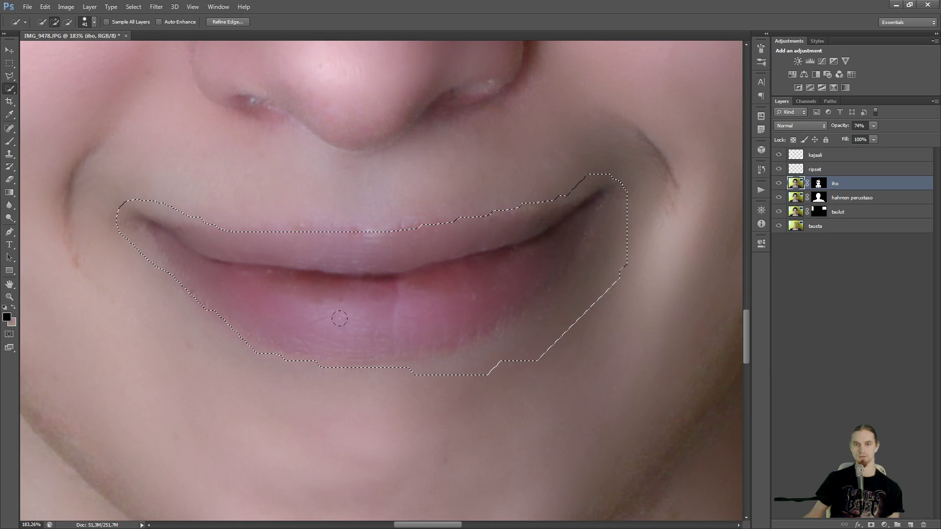
mouse_move(201, 291)
left_mouse_down()
mouse_move(157, 237)
mouse_move(160, 228)
mouse_move(415, 233)
mouse_move(479, 218)
mouse_move(266, 232)
mouse_move(456, 253)
mouse_move(628, 183)
left_mouse_up()
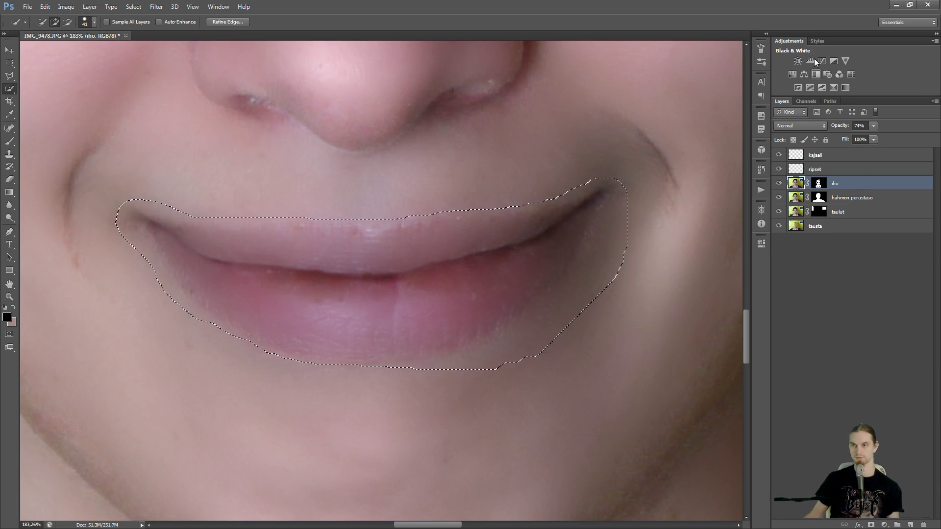
Colorize the selected lips with a Hue/Saturation adjustment layer placed above kajaali, using hue 191 and saturation 78.
left_click(791, 76)
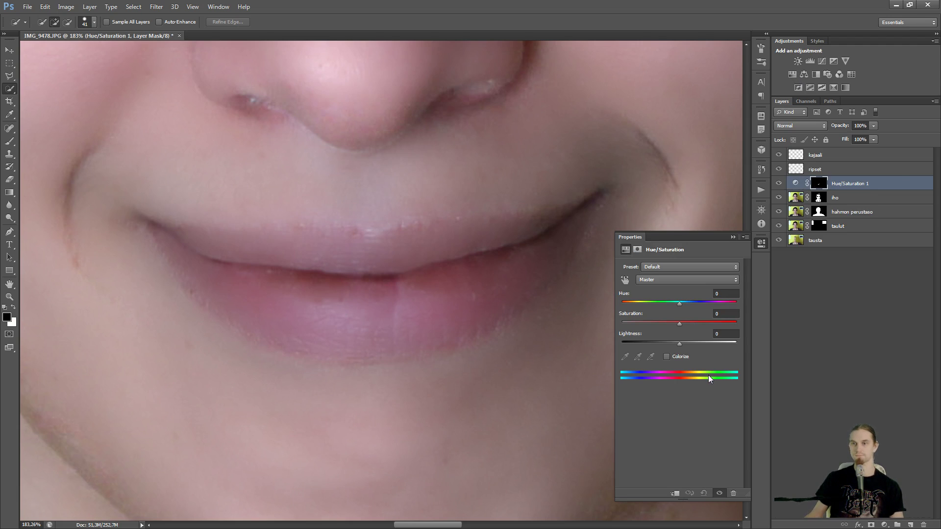
left_click_drag(893, 188, 897, 157)
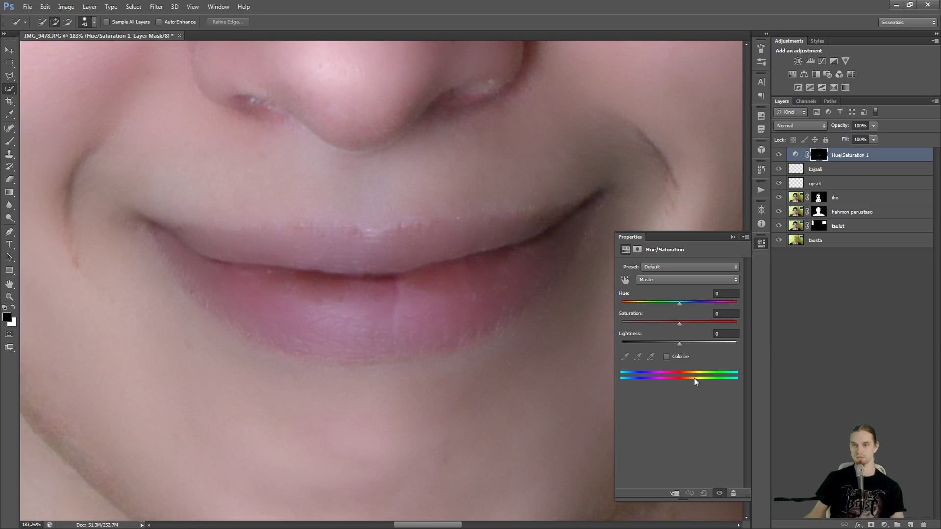
left_click(666, 356)
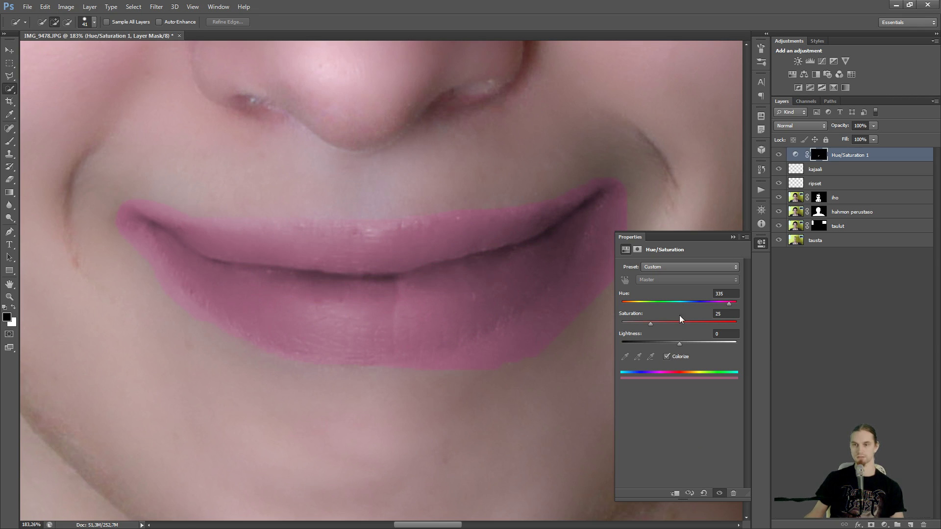
left_click(684, 303)
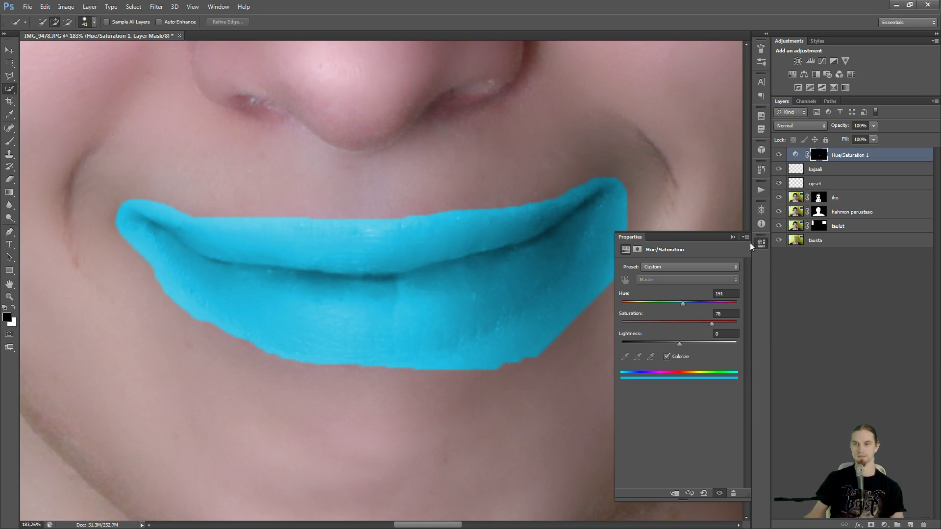
left_click(734, 236)
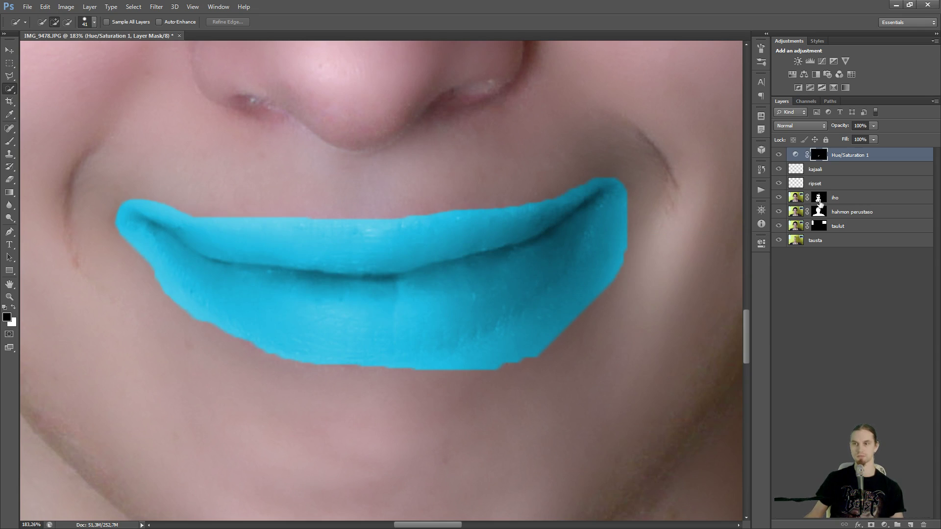
Mask the lip color off the skin below the lower lip and around the mouth corners with a size 57 black brush.
left_click(13, 141)
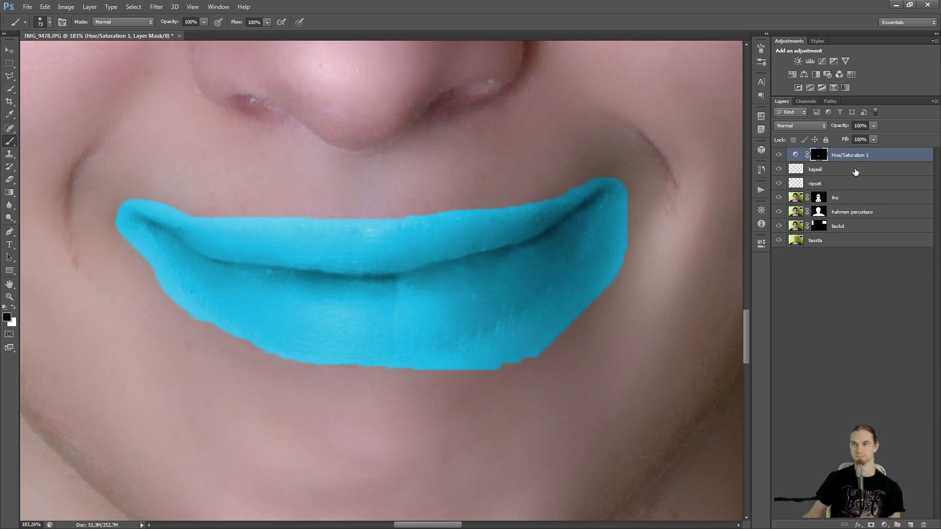
right_click(513, 381, "alt")
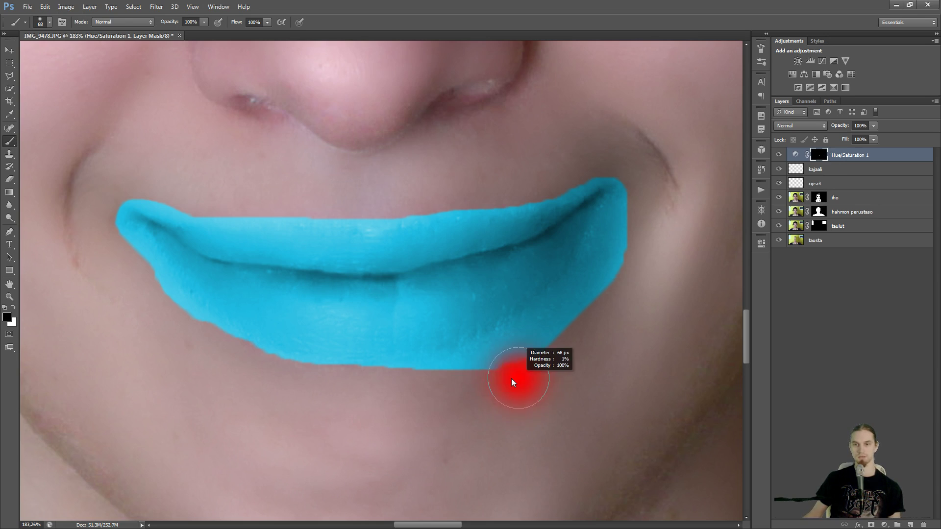
mouse_move(464, 368)
left_mouse_down()
mouse_move(547, 353)
mouse_move(501, 344)
mouse_move(439, 359)
mouse_move(575, 286)
mouse_move(550, 313)
mouse_move(626, 222)
mouse_move(582, 289)
mouse_move(610, 207)
left_mouse_up()
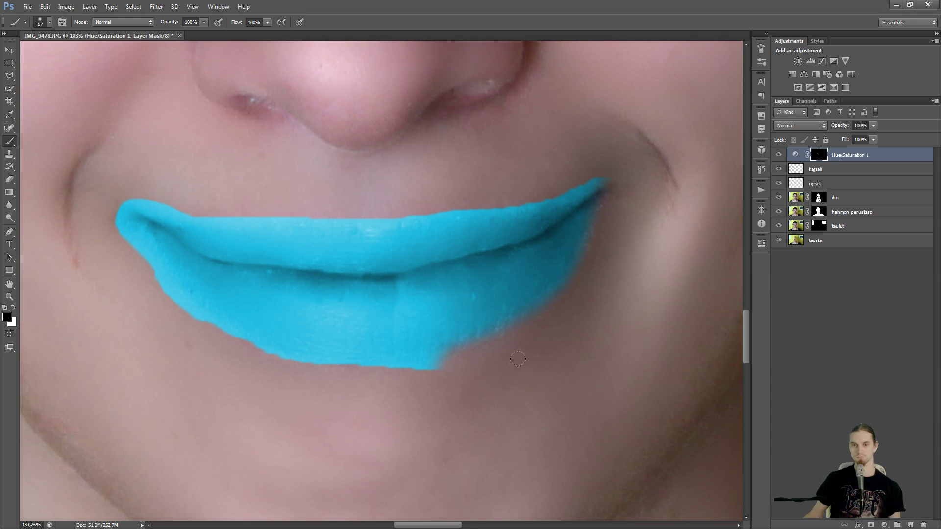
mouse_move(451, 363)
left_mouse_down()
mouse_move(307, 366)
mouse_move(219, 343)
left_mouse_up()
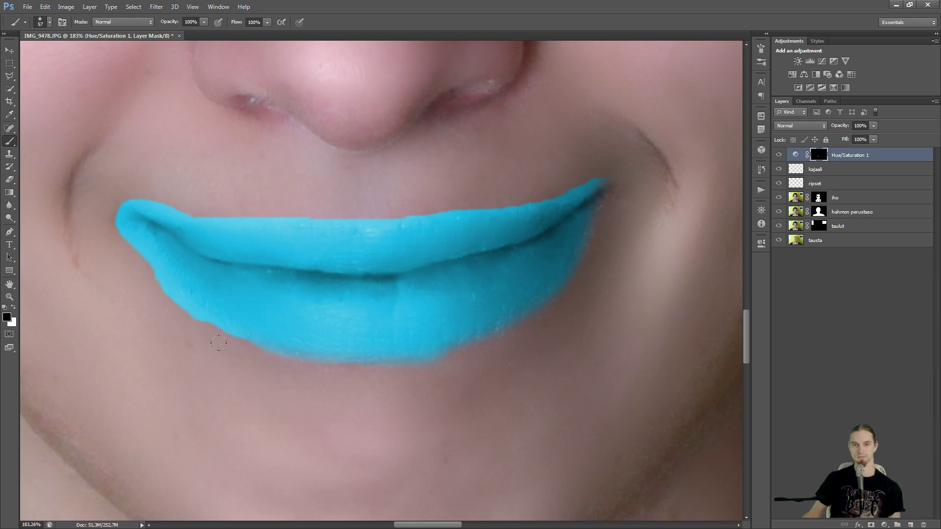
mouse_move(142, 292)
left_mouse_down()
mouse_move(96, 216)
mouse_move(118, 240)
left_mouse_up()
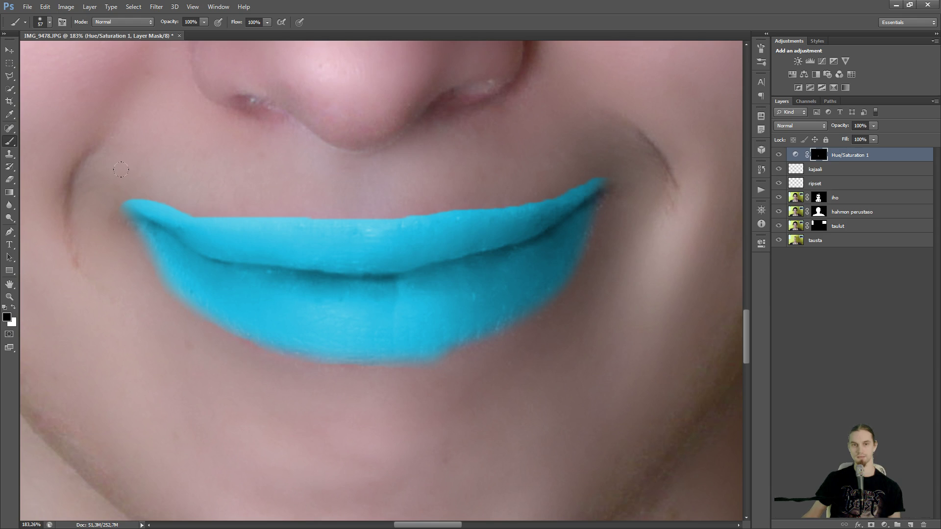
Refine the lip color mask along the upper lip and the lower lip's edges, and compare the lips with the adjustment hidden.
left_click_drag(134, 202, 156, 204)
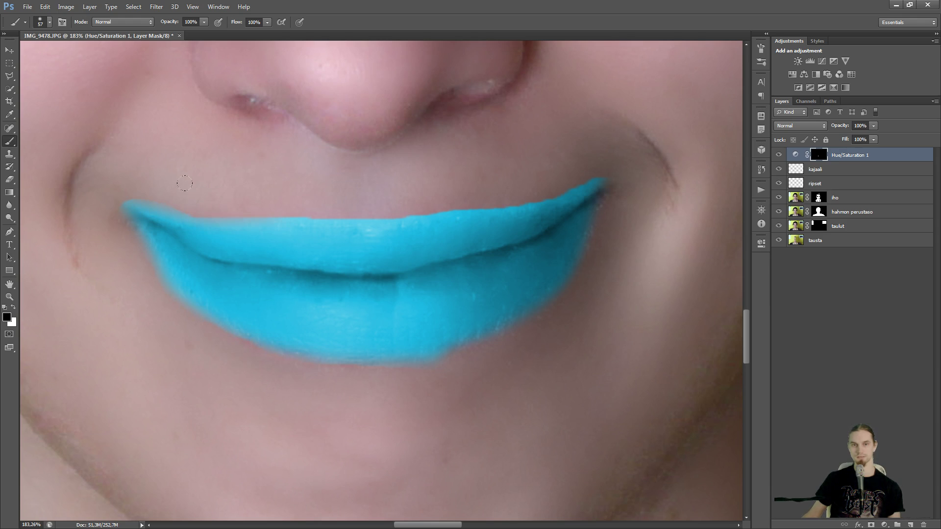
right_click(220, 179, "alt")
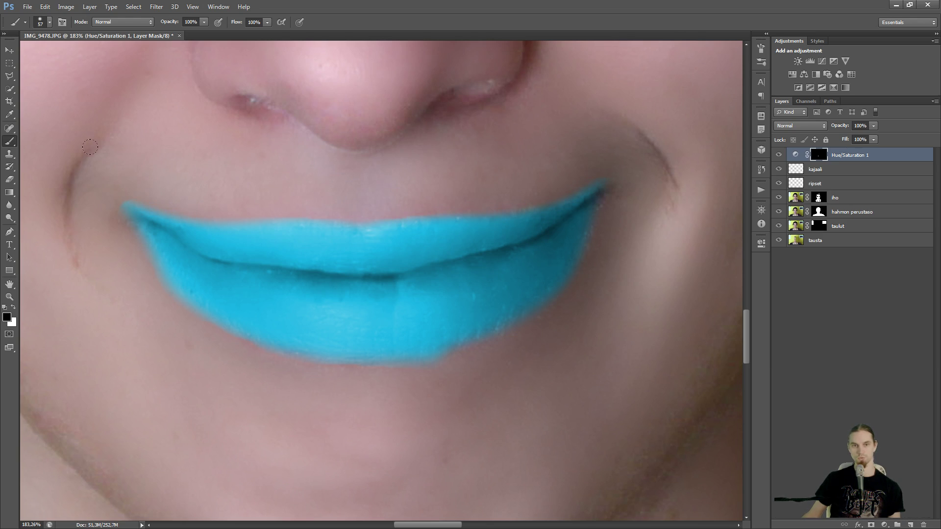
left_click_drag(120, 247, 148, 281)
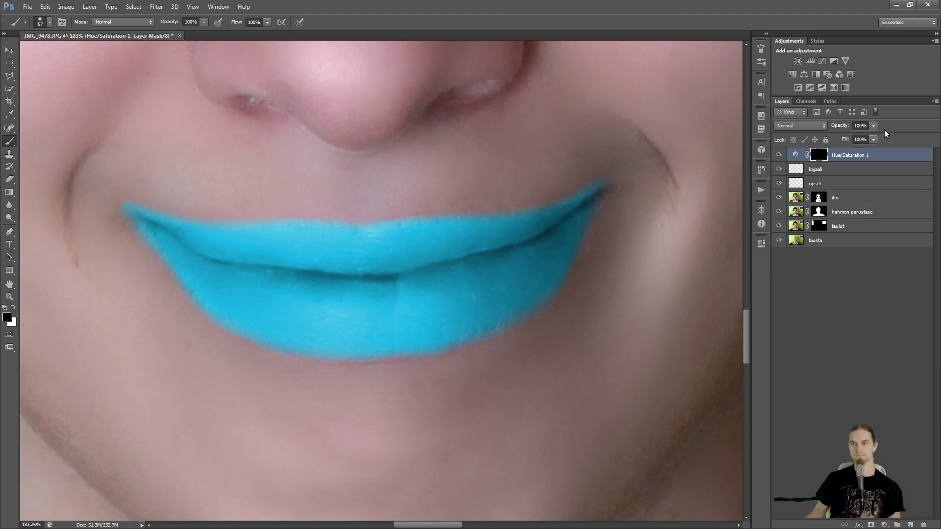
left_click(779, 155)
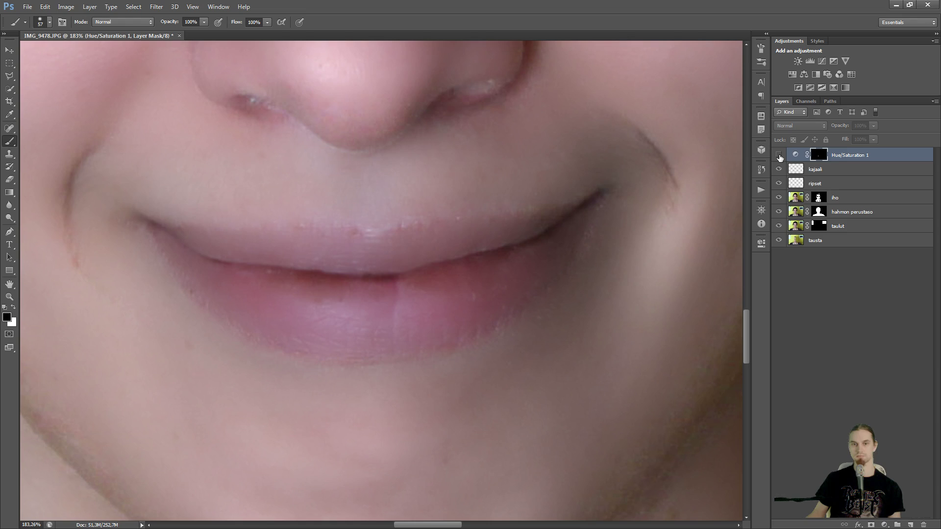
left_click(779, 155)
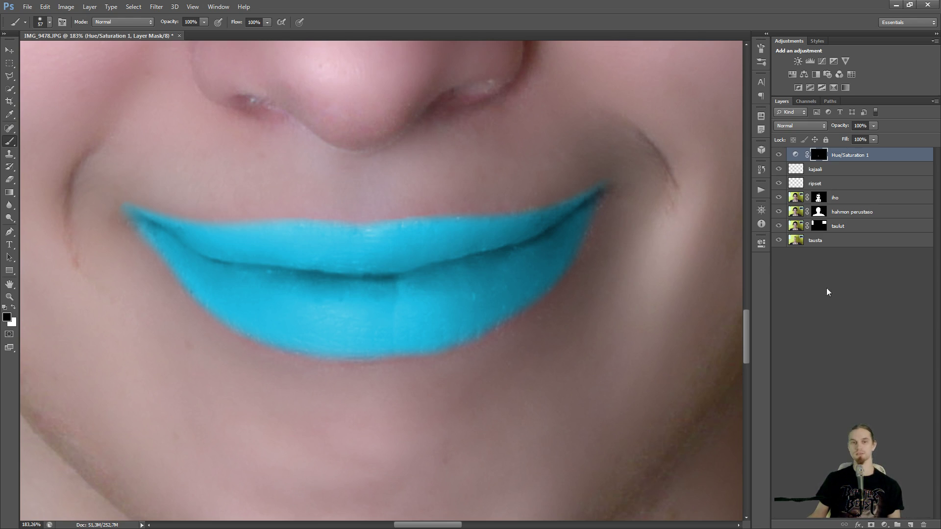
Recolor the lips red by setting the Hue/Saturation adjustment to hue 0 and saturation 65 with Colorize on.
double_click(796, 155)
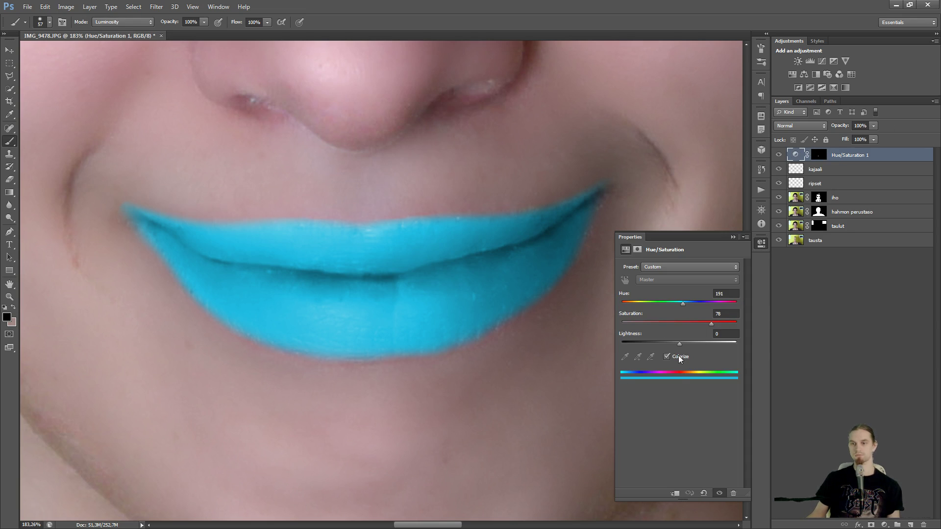
left_click(667, 356)
left_click(667, 357)
left_click_drag(695, 326, 616, 310)
mouse_move(689, 322)
left_mouse_down()
mouse_move(707, 324)
mouse_move(671, 328)
mouse_move(697, 326)
left_mouse_up()
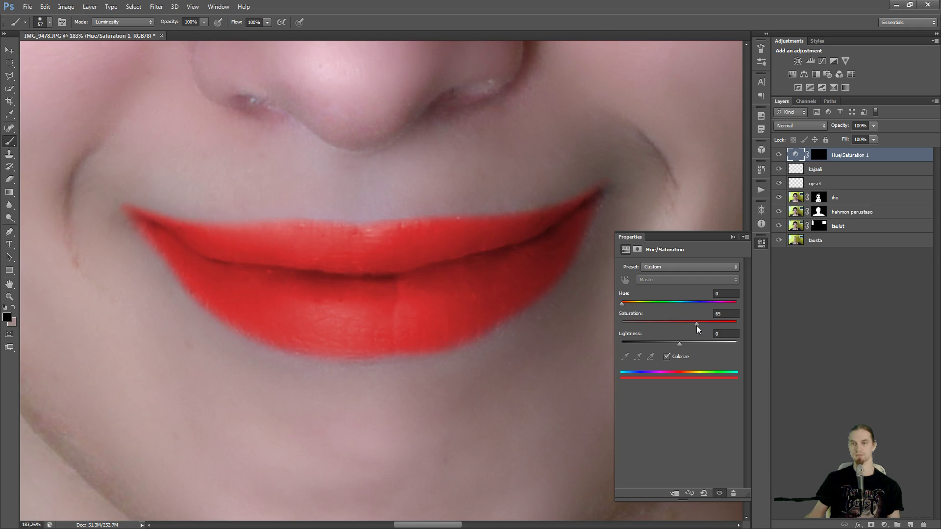
left_click(732, 237)
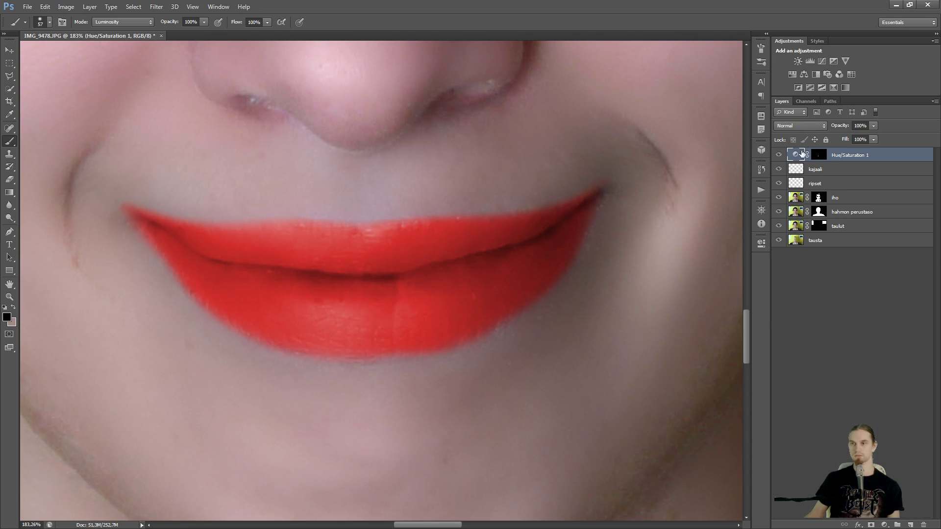
Compare the contrast blending modes up to Hard Mix on the Hue/Saturation layer and set it to Soft Light.
left_click(804, 126)
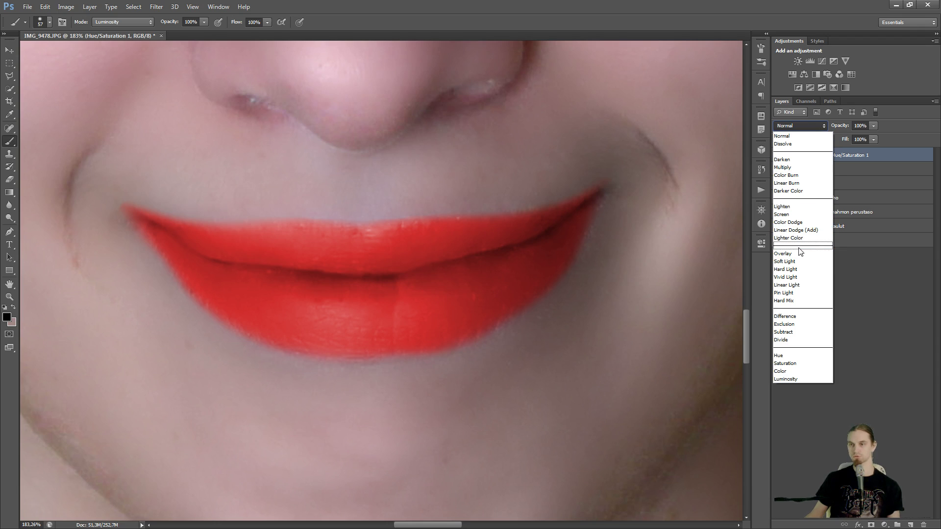
left_click(796, 262)
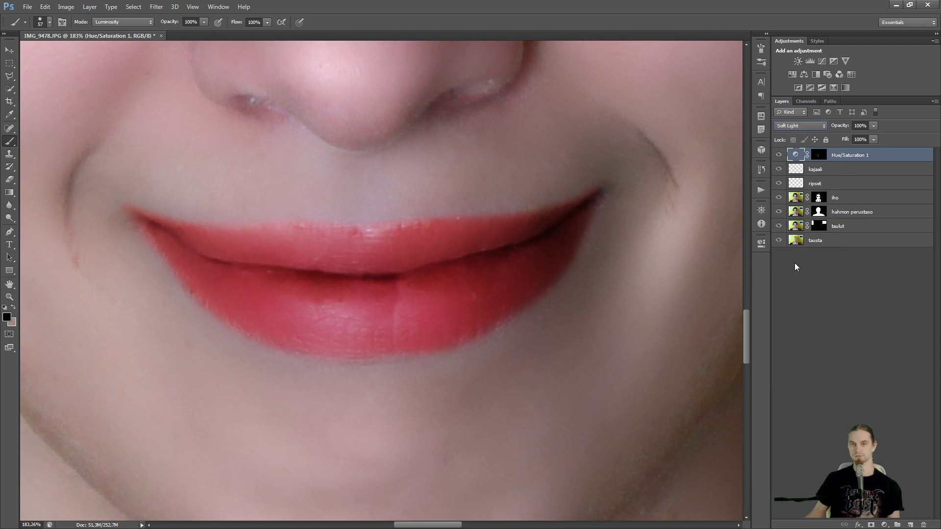
key("Down")
key("Down")
key("Down")
key("Down")
key("Down")
key("Down")
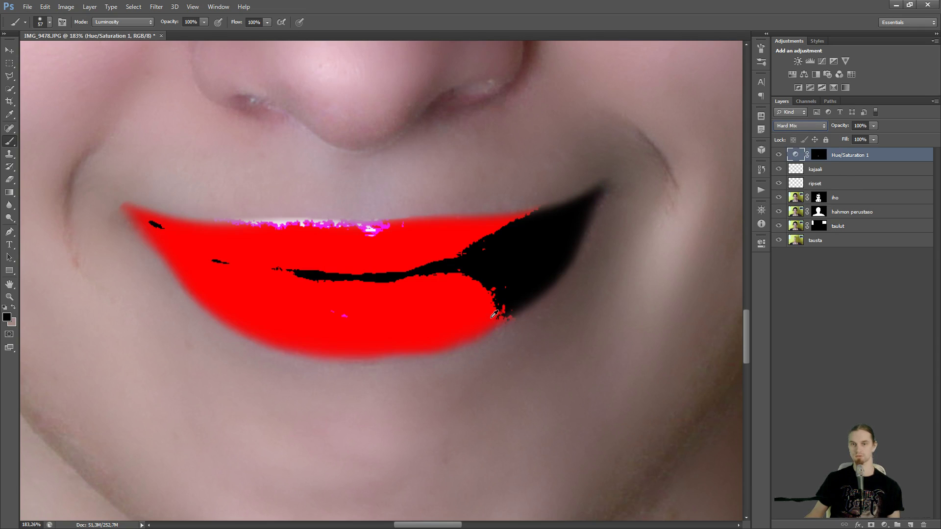
key("Up")
key("Up")
key("Up")
key("Up")
key("Up")
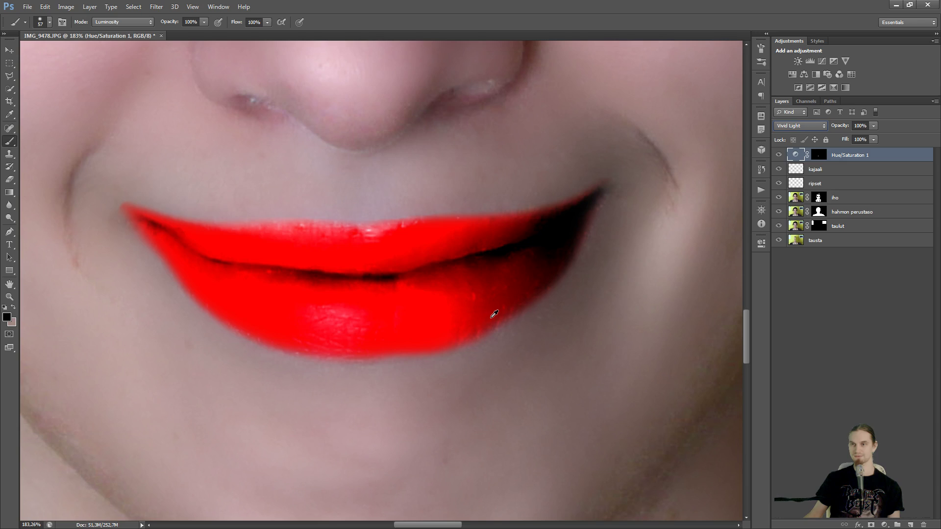
left_click(786, 124)
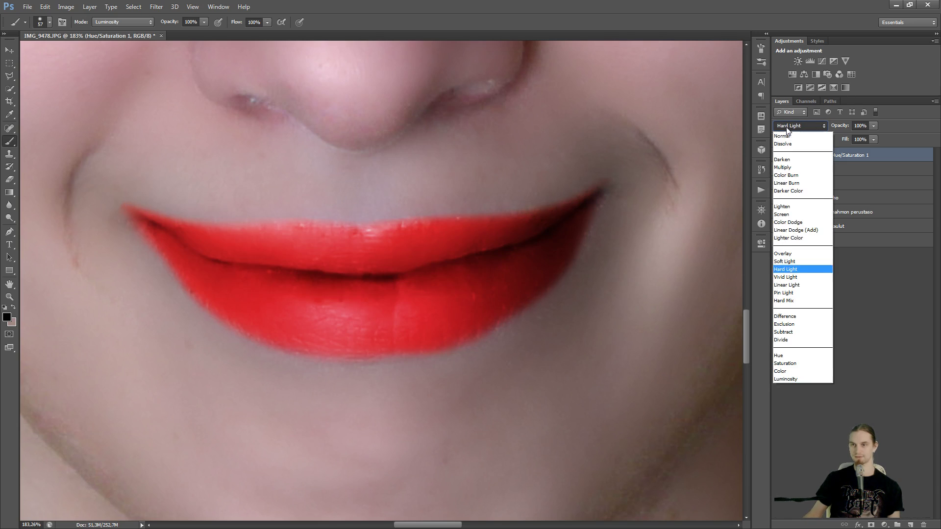
left_click(785, 261)
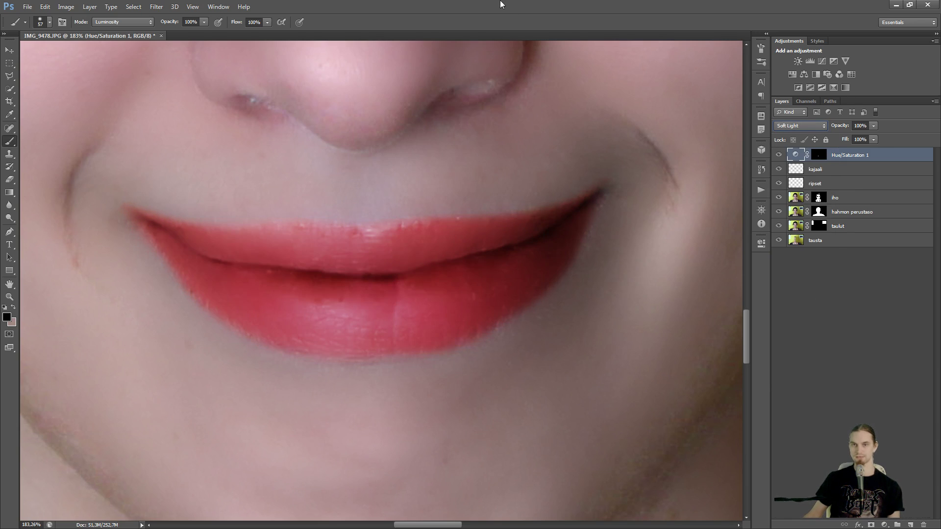
Check the red lips up close and against the whole face.
mouse_move(748, 337)
left_mouse_down()
mouse_move(748, 323)
mouse_move(747, 334)
left_mouse_up()
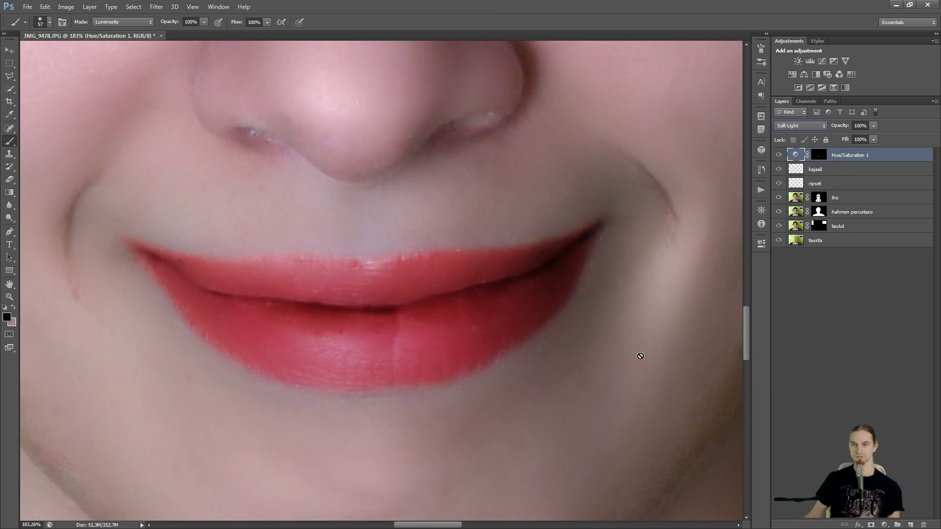
left_click(641, 356)
left_click(471, 199)
scroll(462, 254, "down", 5)
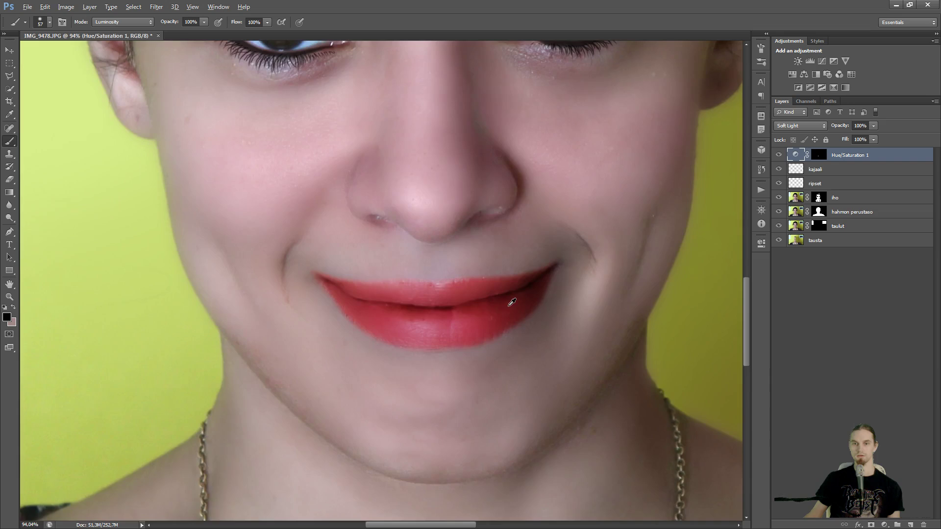
scroll(462, 254, "up", 1)
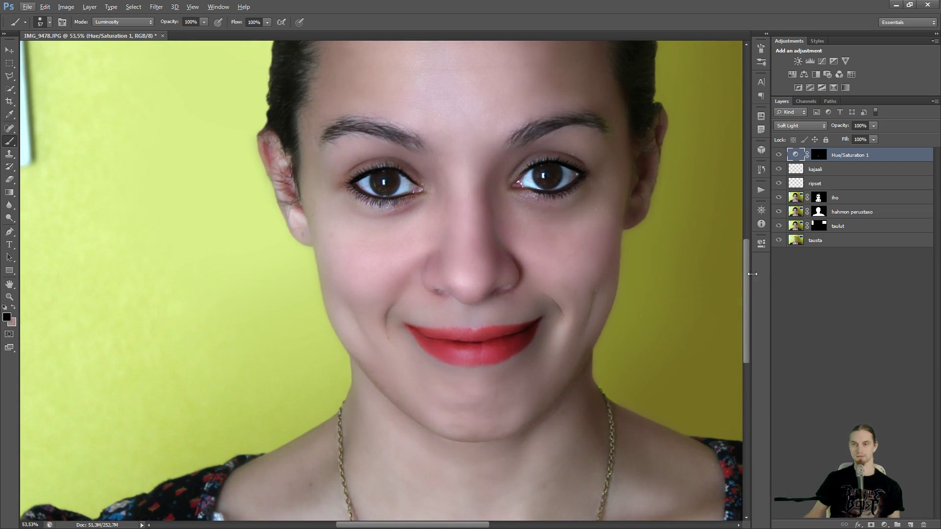
scroll(637, 221, "up", 3)
scroll(754, 255, "down", 2)
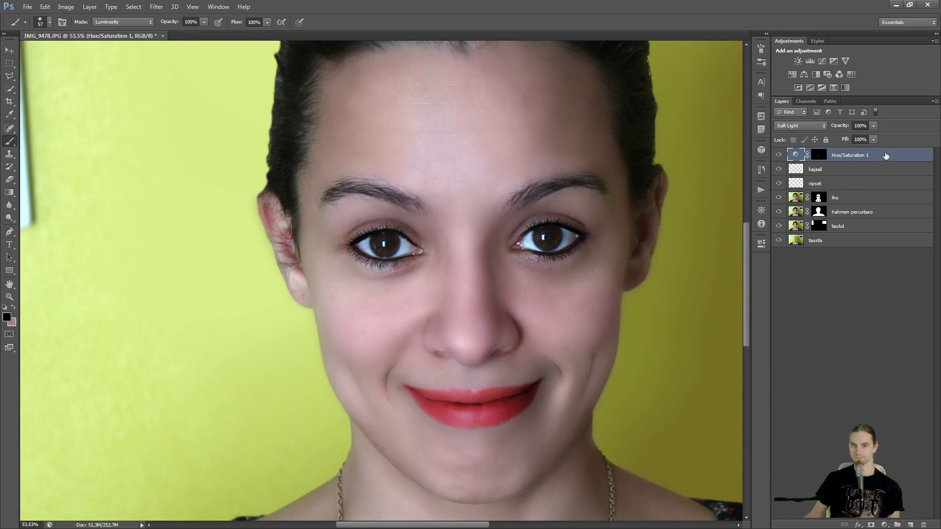
Lower the opacity of the lips' Hue/Saturation layer to soften the red, and check the lips against the face.
left_click(873, 126)
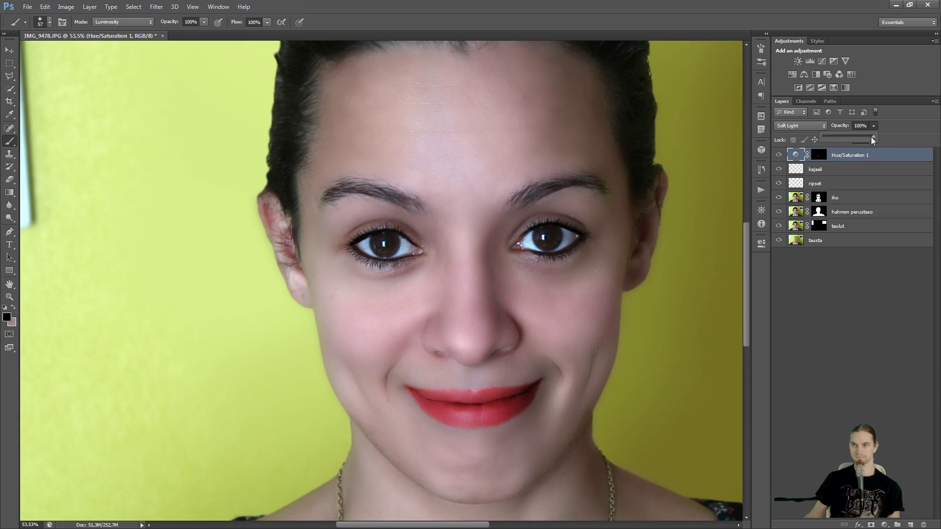
mouse_move(852, 141)
left_mouse_down()
mouse_move(822, 142)
mouse_move(858, 141)
left_mouse_up()
left_click_drag(893, 138, 855, 138)
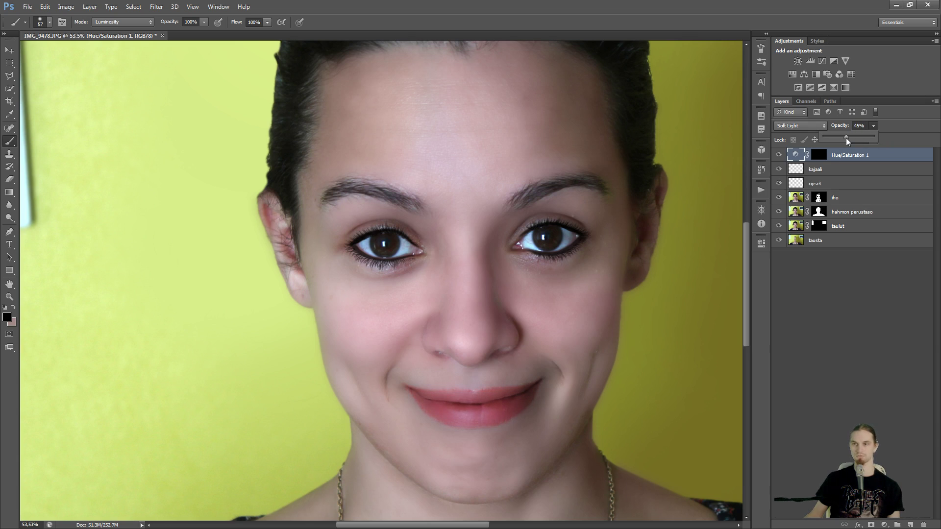
left_click_drag(849, 141, 840, 141)
left_click(872, 298)
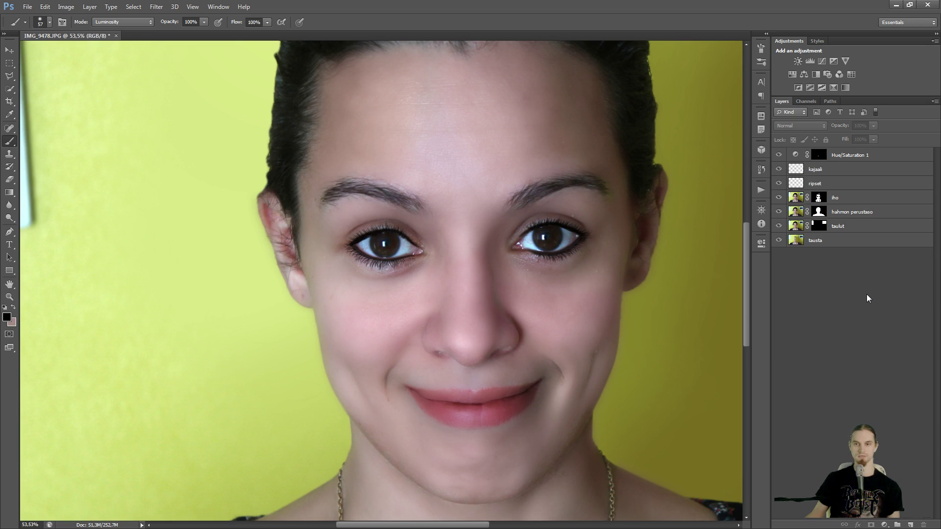
left_click_drag(750, 303, 750, 299)
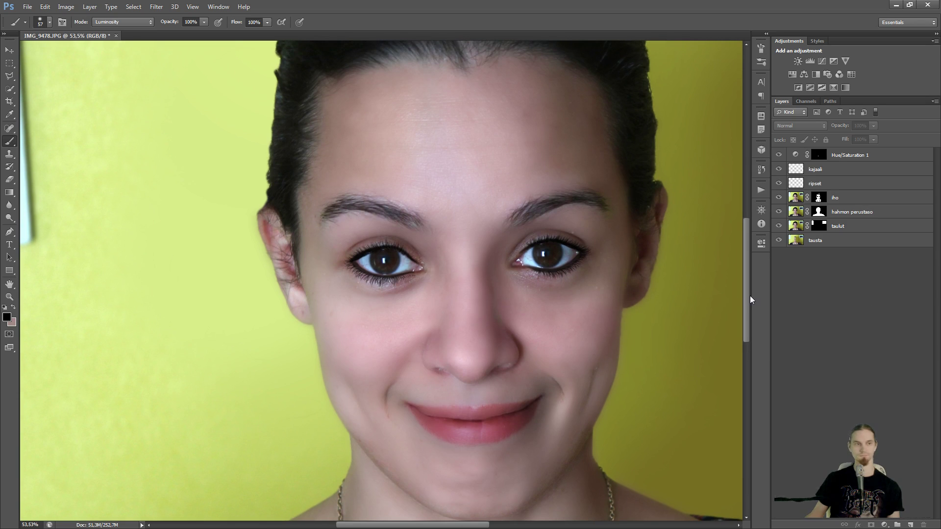
scroll(588, 304, "down", 4)
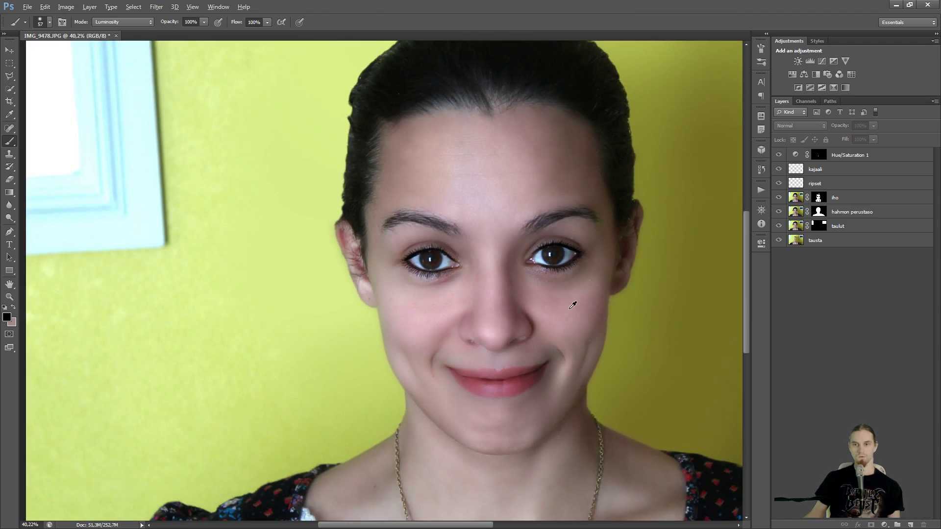
scroll(254, 267, "up", 5)
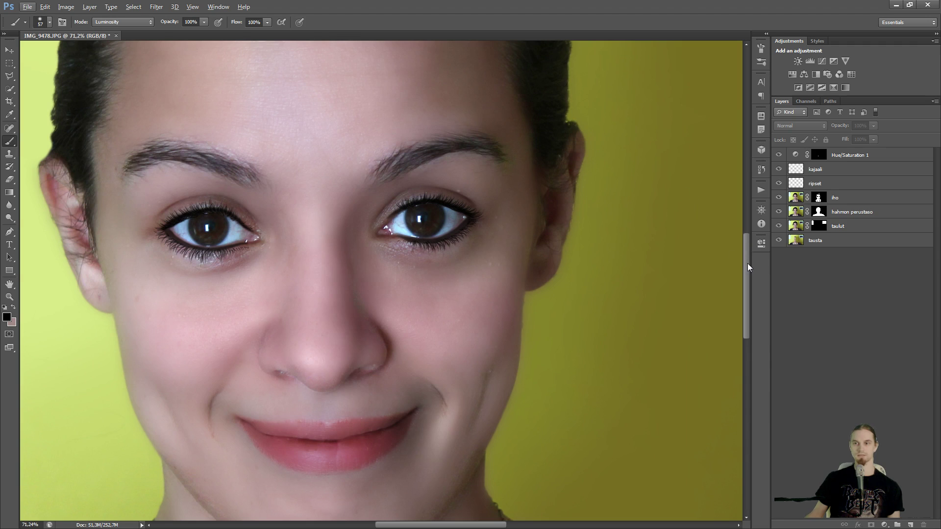
left_click_drag(746, 268, 746, 281)
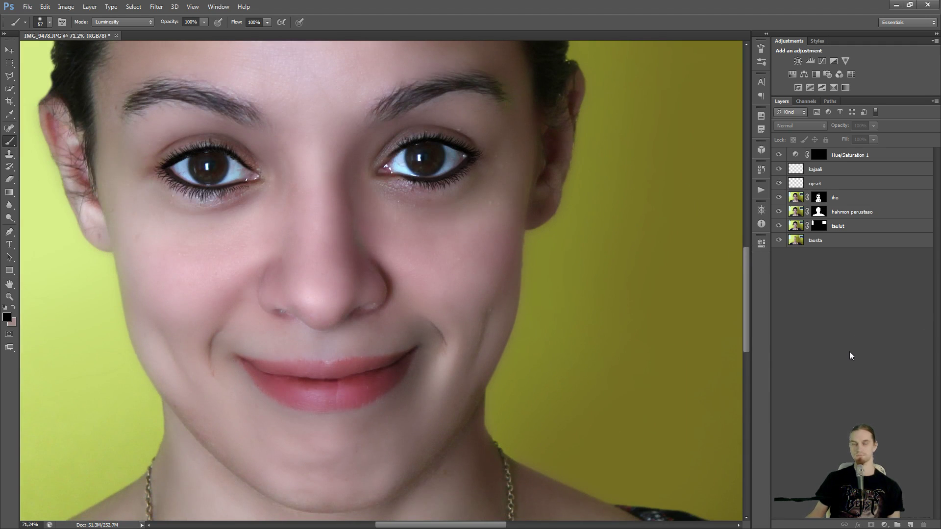
Add a second Hue/Saturation adjustment layer on top of the stack and invert its mask to black.
left_click(792, 74)
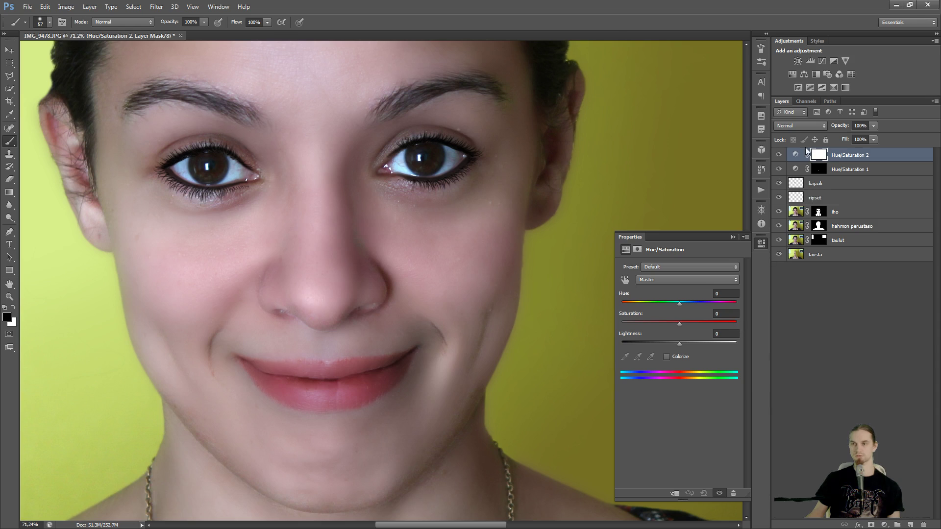
left_click(823, 155)
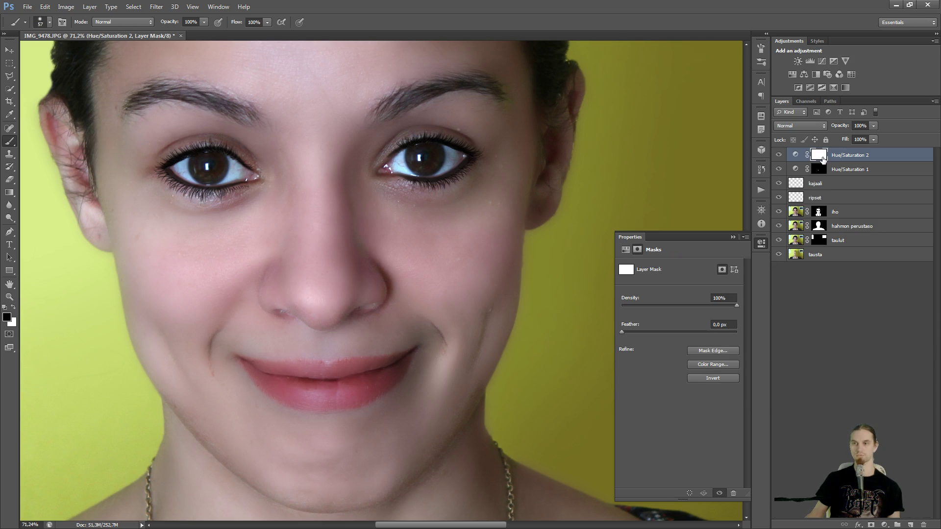
left_click(708, 381)
Turn on Colorize for the new Hue/Saturation adjustment and shift it to a strongly saturated red for blush.
left_click(795, 155)
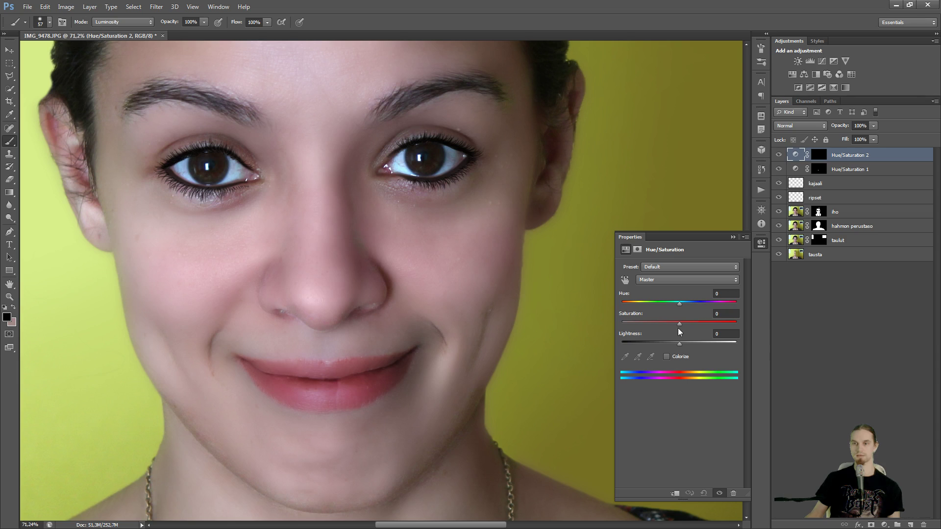
left_click(667, 356)
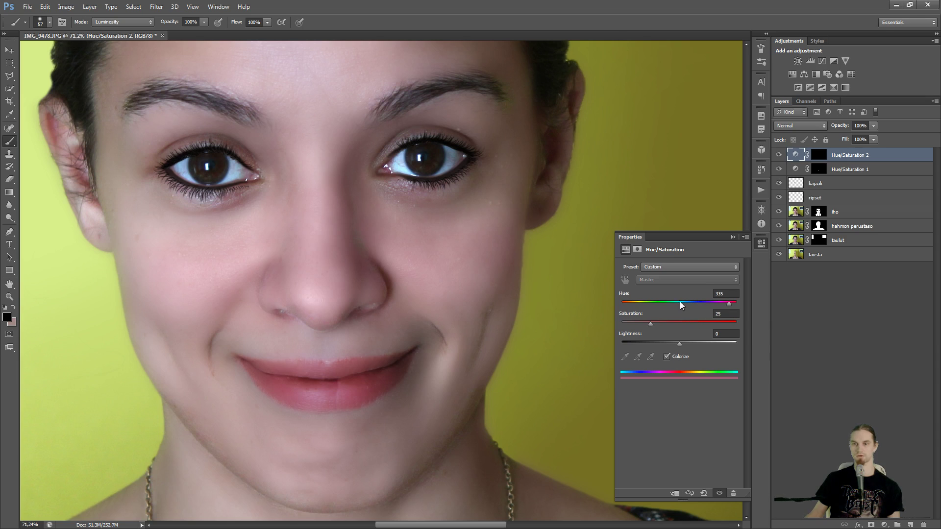
left_click_drag(662, 322, 709, 324)
left_click(733, 238)
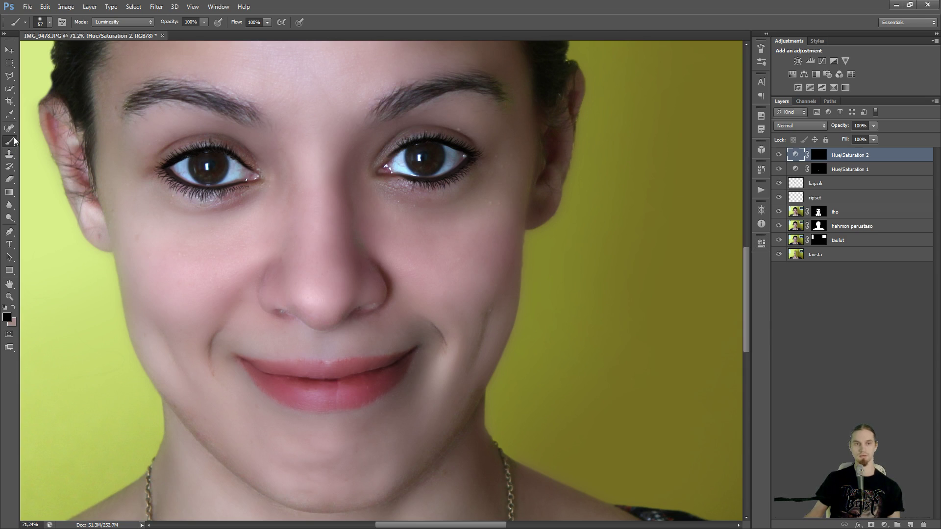
Paint white on the new adjustment's mask over both cheeks with a soft 257 px brush to apply the blush.
left_click(5, 307)
left_click(819, 155)
key("x")
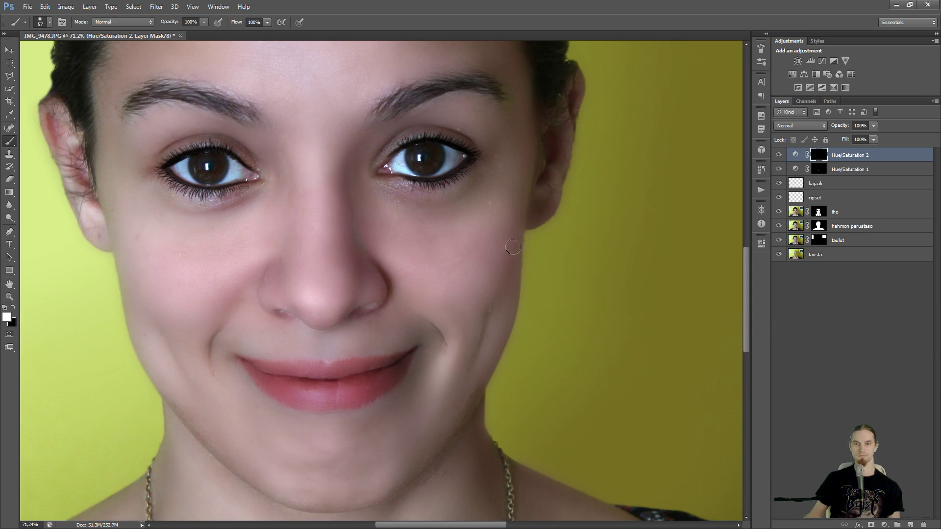
mouse_move(443, 267)
left_mouse_down()
mouse_move(478, 270)
mouse_move(470, 295)
mouse_move(496, 249)
left_mouse_up()
key("ctrl+z")
left_click_drag(457, 275, 478, 265)
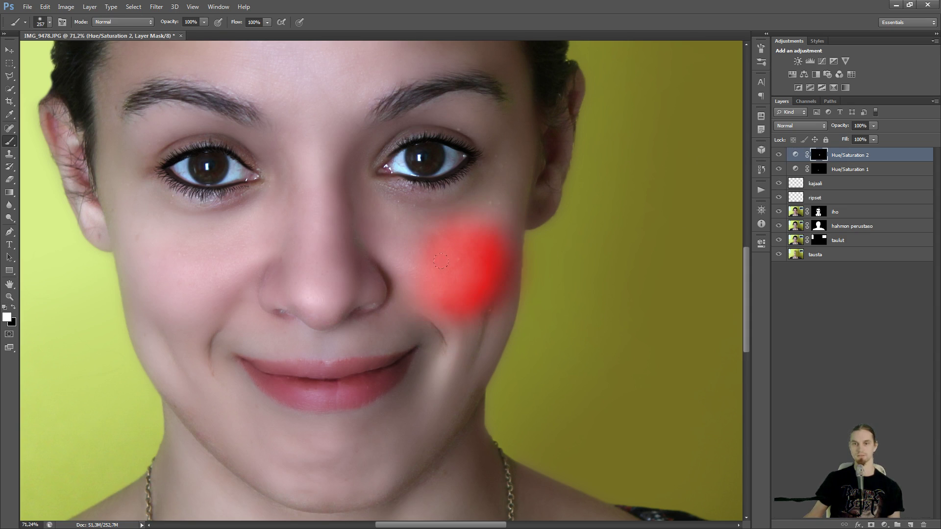
left_click_drag(137, 242, 147, 281)
left_click_drag(126, 227, 140, 296)
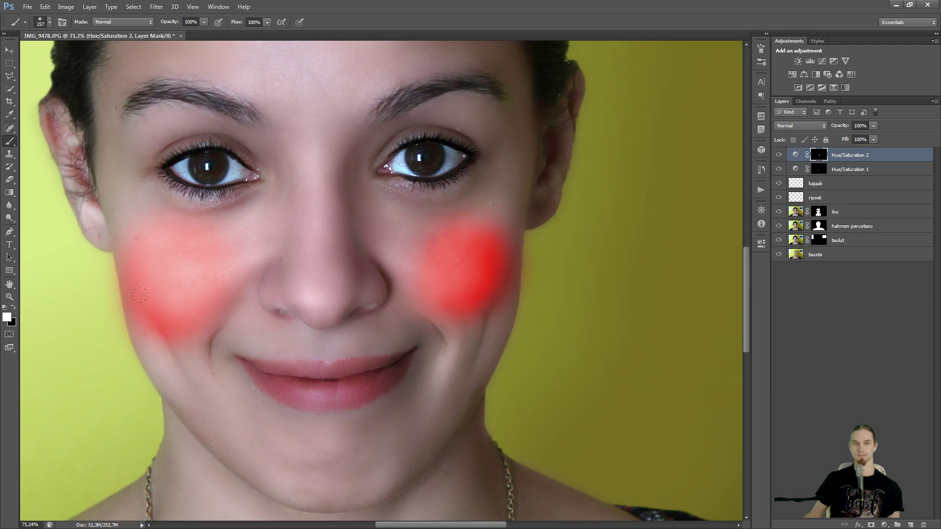
left_click_drag(418, 226, 454, 279)
left_click_drag(455, 206, 429, 267)
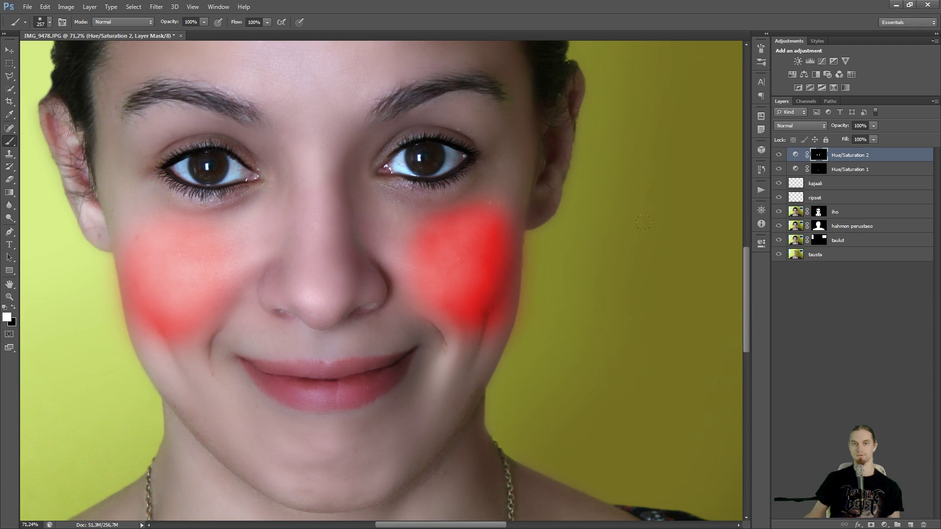
Lower the blush adjustment layer's opacity to 8%.
left_click(873, 126)
left_click_drag(875, 136, 829, 137)
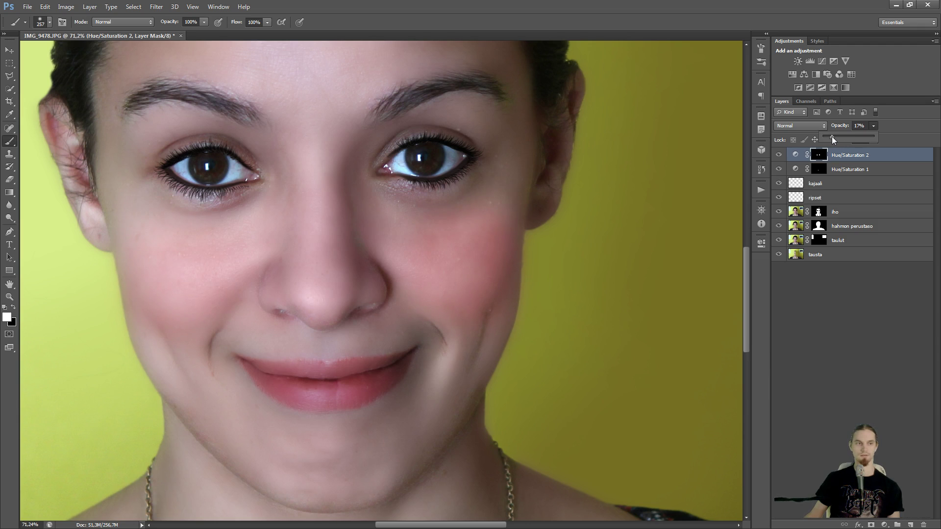
left_click_drag(830, 137, 828, 137)
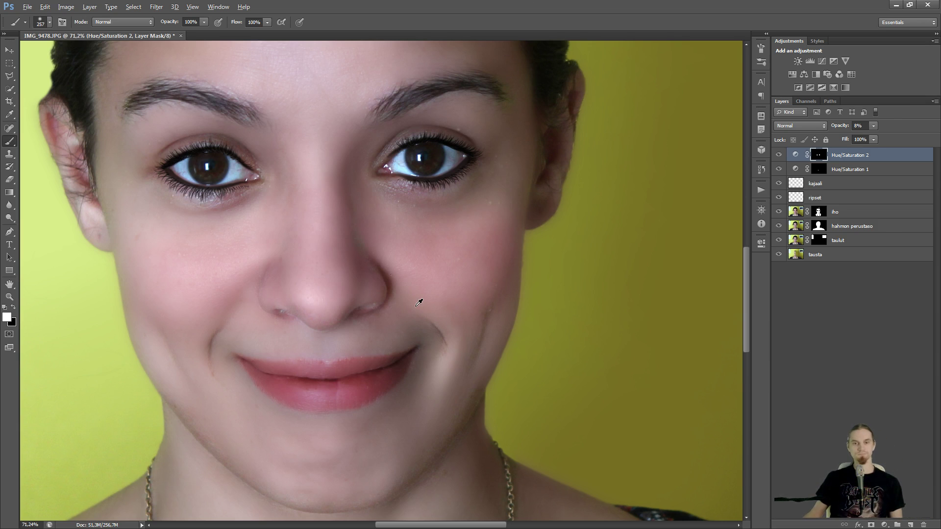
Place the original IMG_9478 photo from the file folder as a layer on top of the retouched portrait.
key("ctrl+0")
scroll(335, 344, "down", 1)
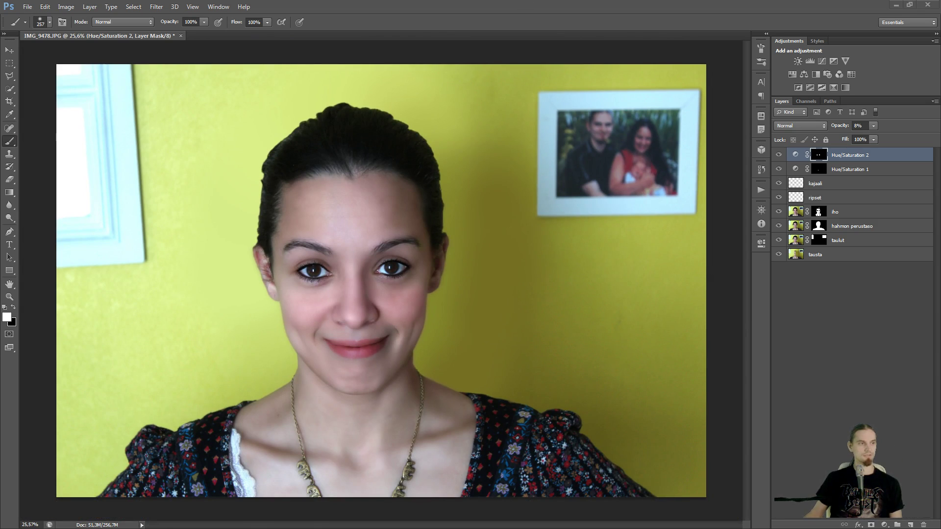
left_click_drag(0, 264, 599, 330)
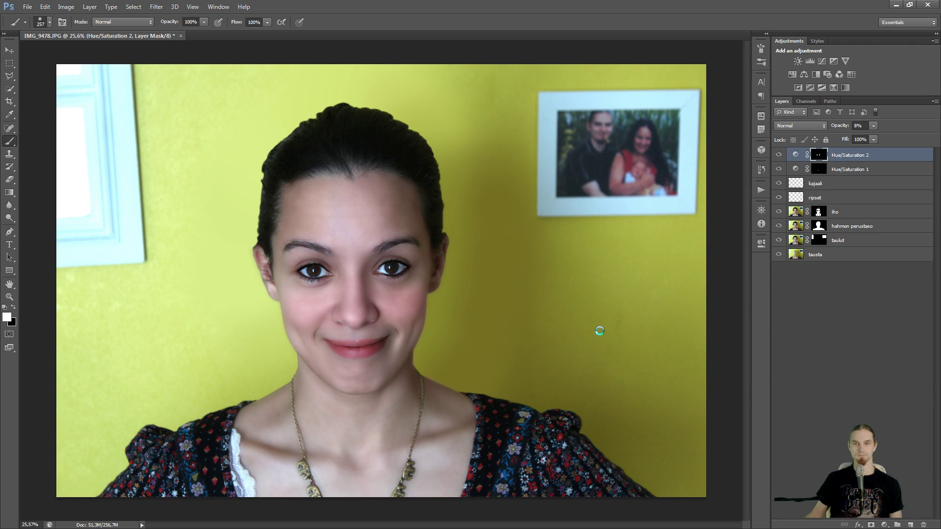
left_click(494, 20)
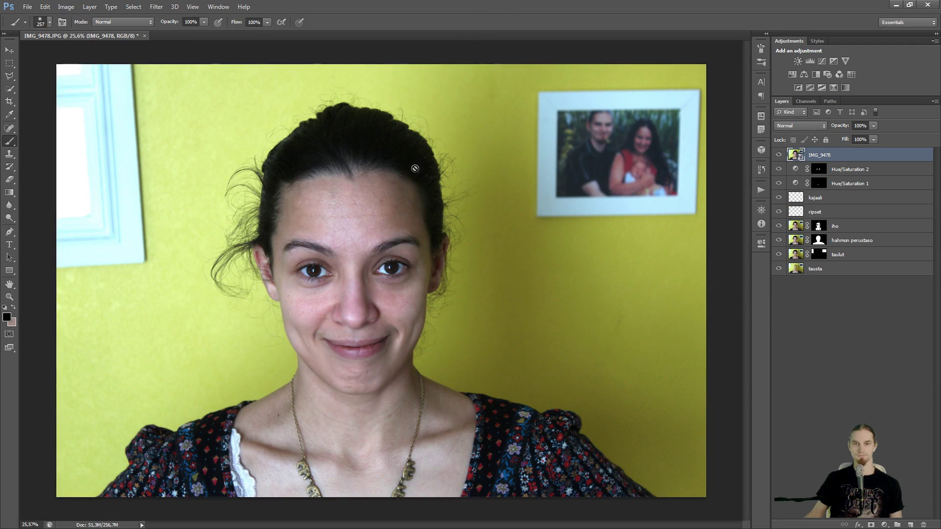
Compare the retouched face with the original by repeatedly hiding and showing the IMG_9478 layer.
scroll(323, 297, "up", 6)
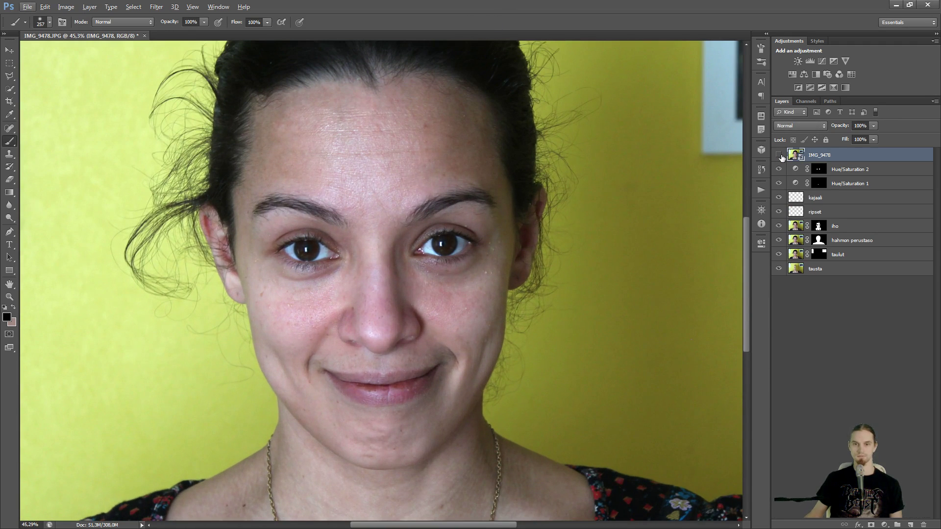
left_click(779, 156)
left_click(780, 156)
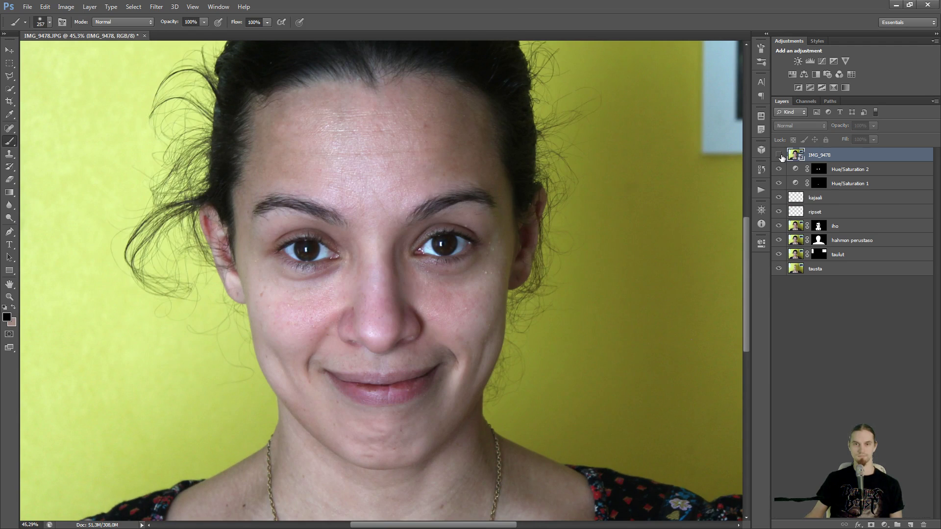
left_click(779, 156)
left_click(779, 155)
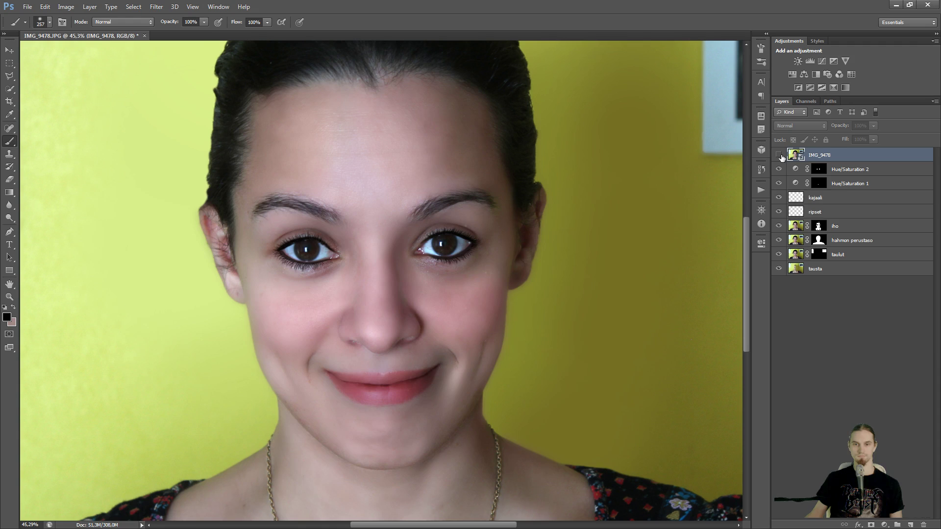
left_click(780, 155)
left_click(779, 156)
left_click(780, 155)
left_click(780, 156)
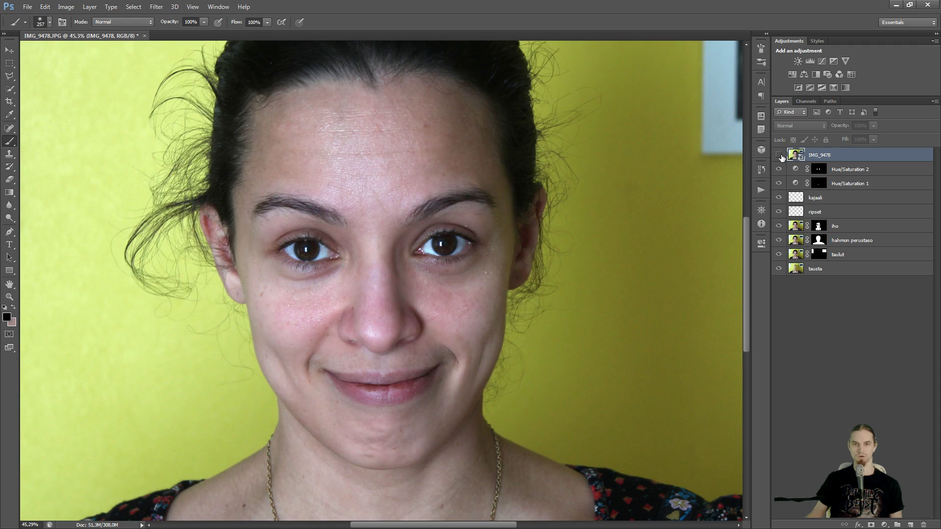